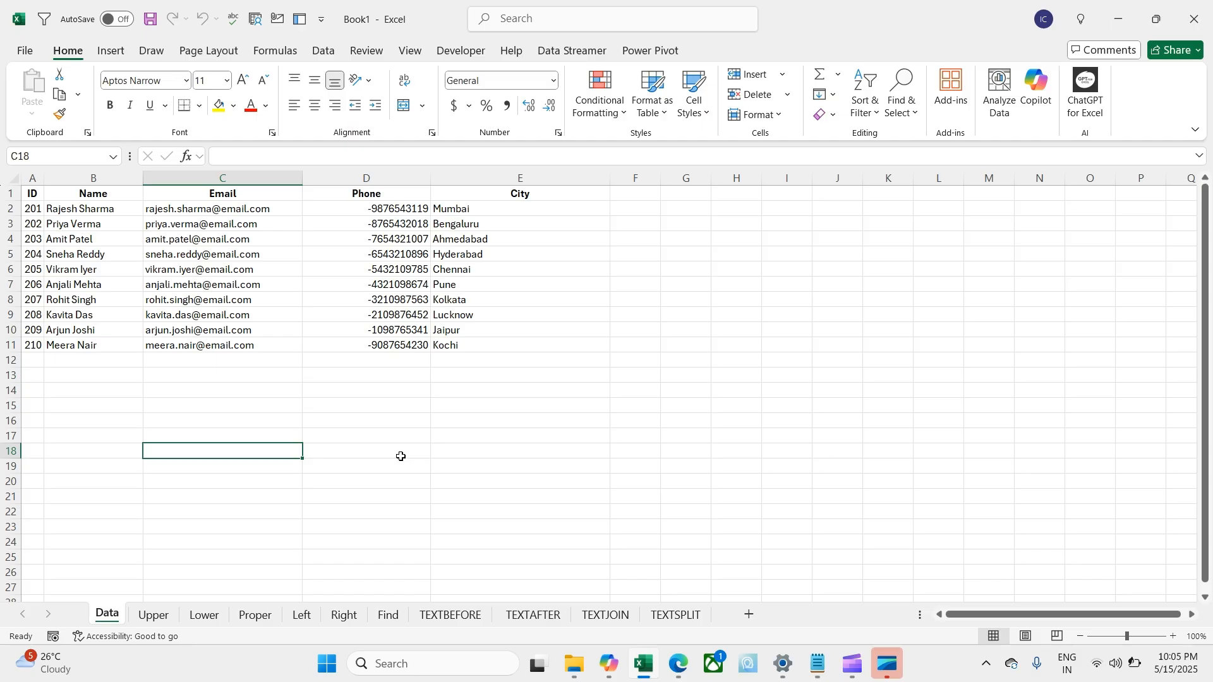
Step: Copy the contact table A1:E11 on the Data sheet
click(48, 211)
click(35, 192)
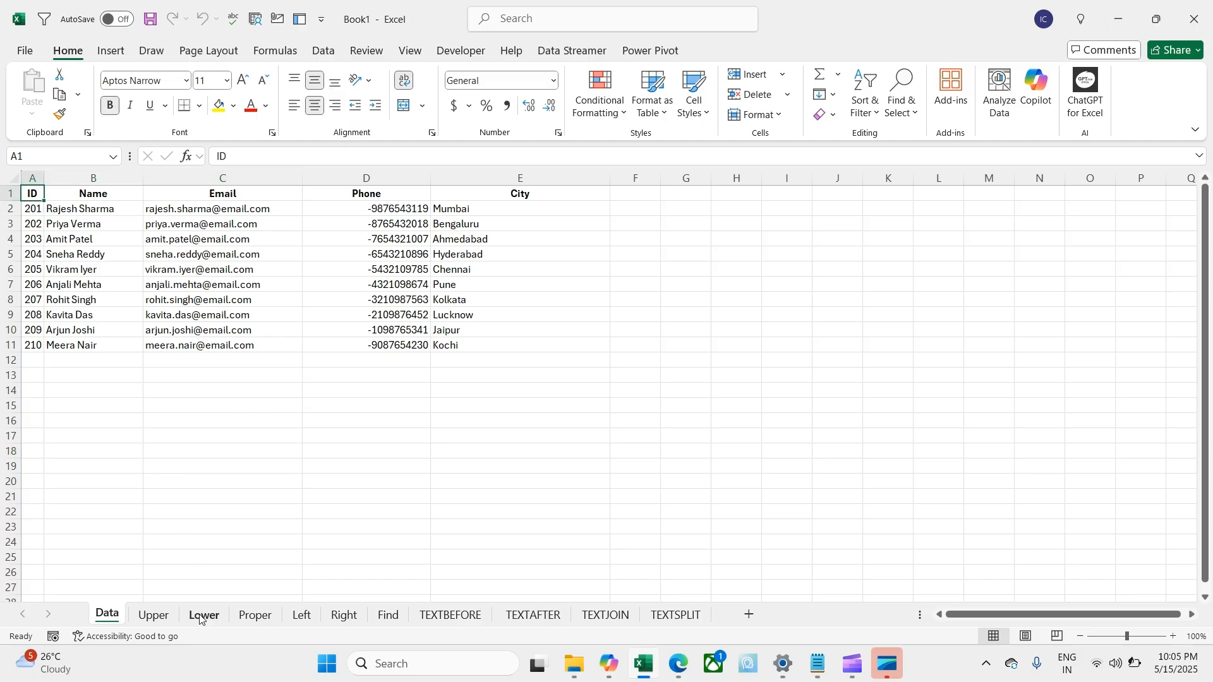
click(153, 615)
click(204, 614)
click(256, 614)
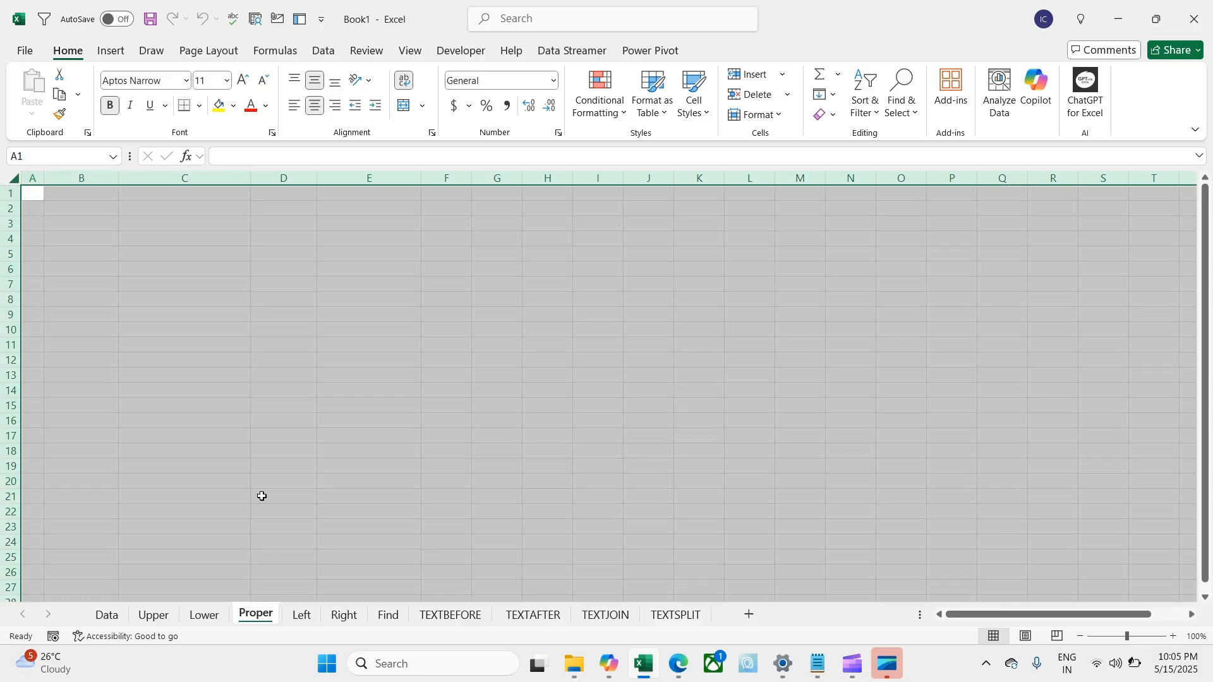
click(117, 615)
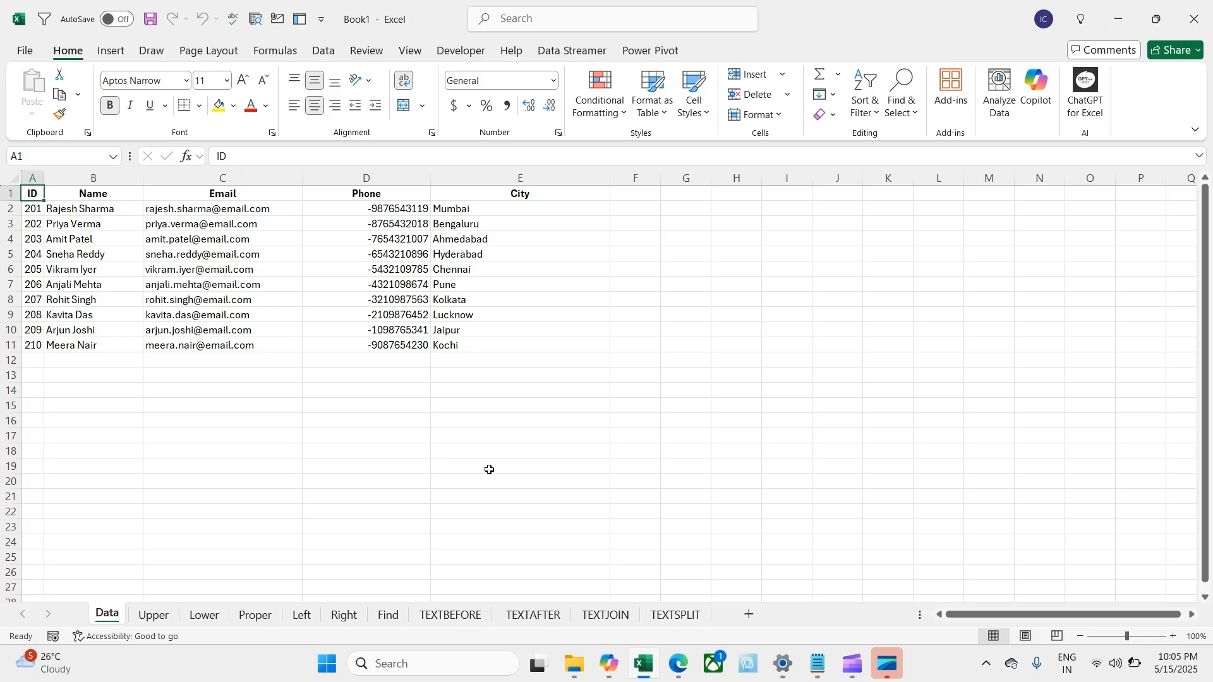
shift+click(488, 349)
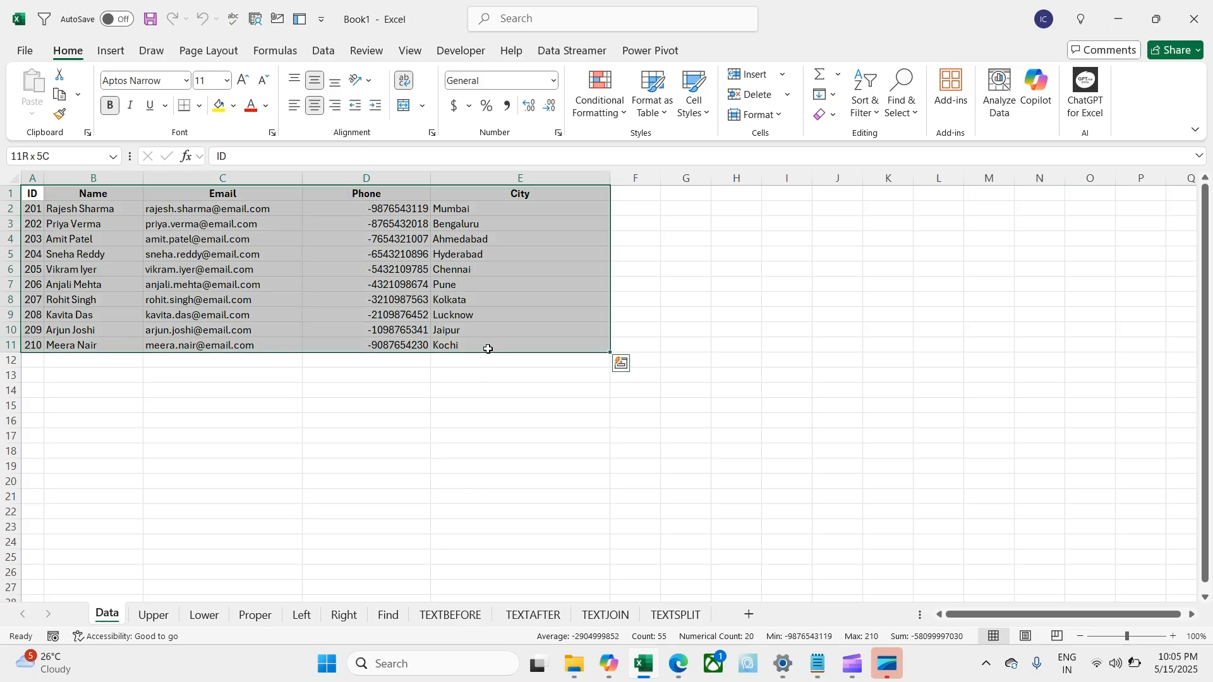
key(ctrl+q)
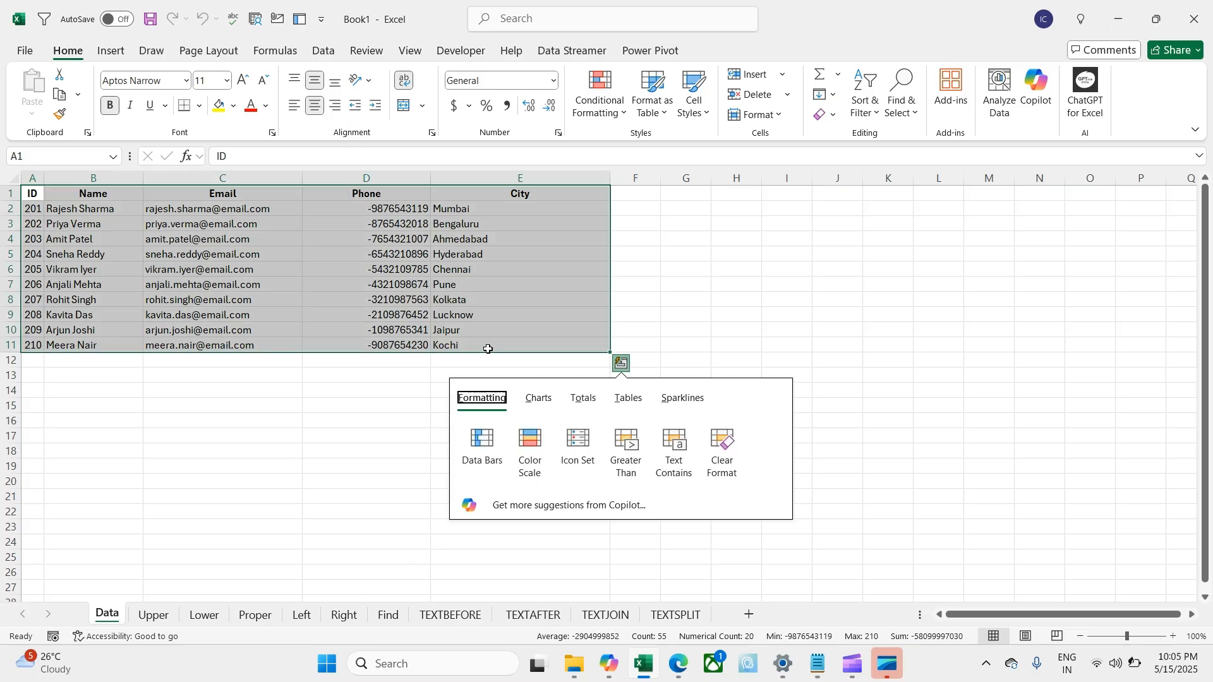
key(Escape)
key(ctrl+c)
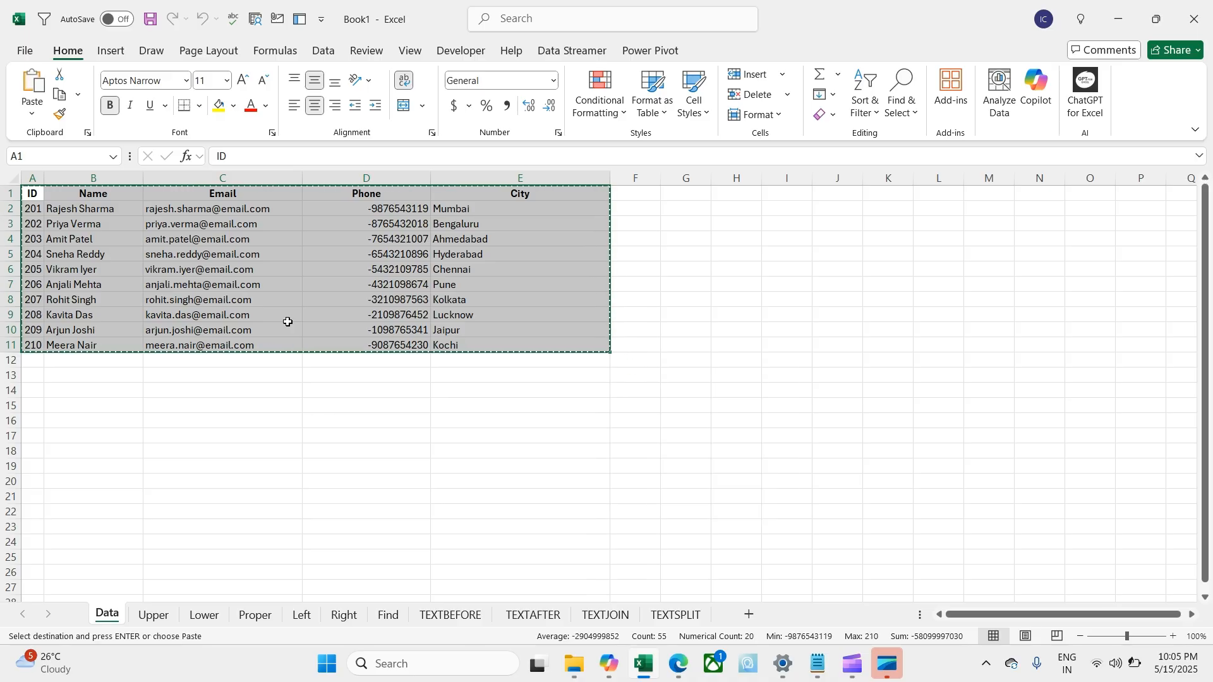
Step: Paste the table into the grouped sheets Upper through TEXTSPLIT, then ungroup them
click(147, 615)
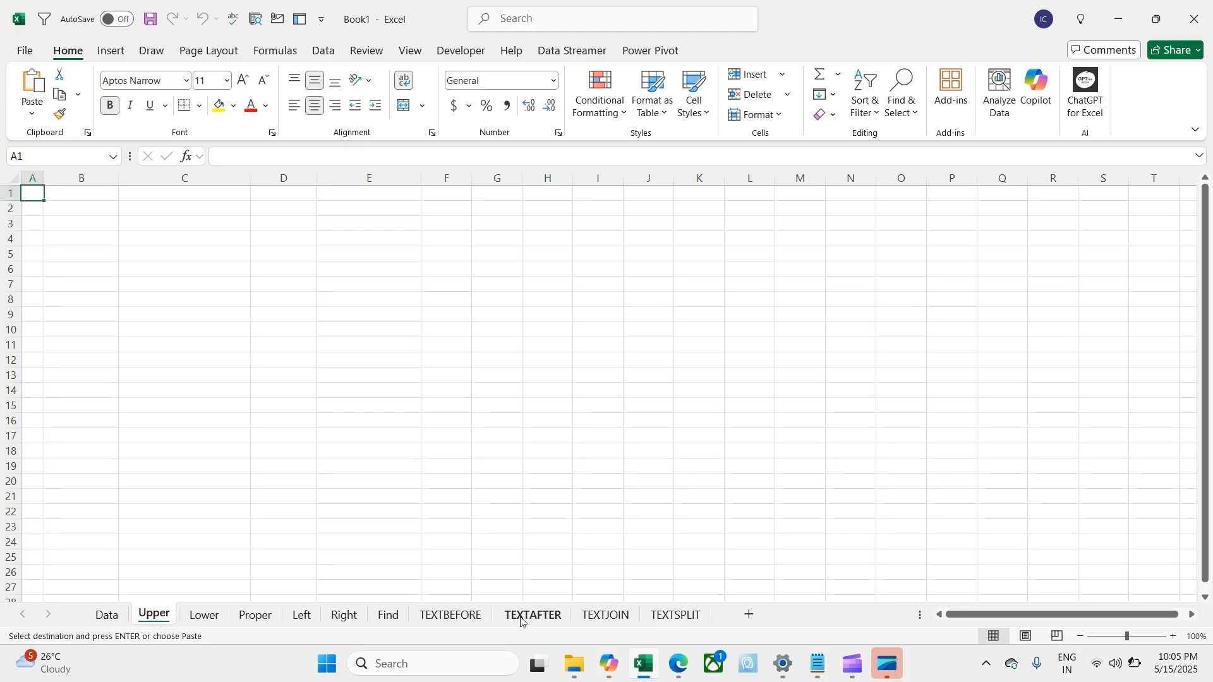
shift+click(677, 617)
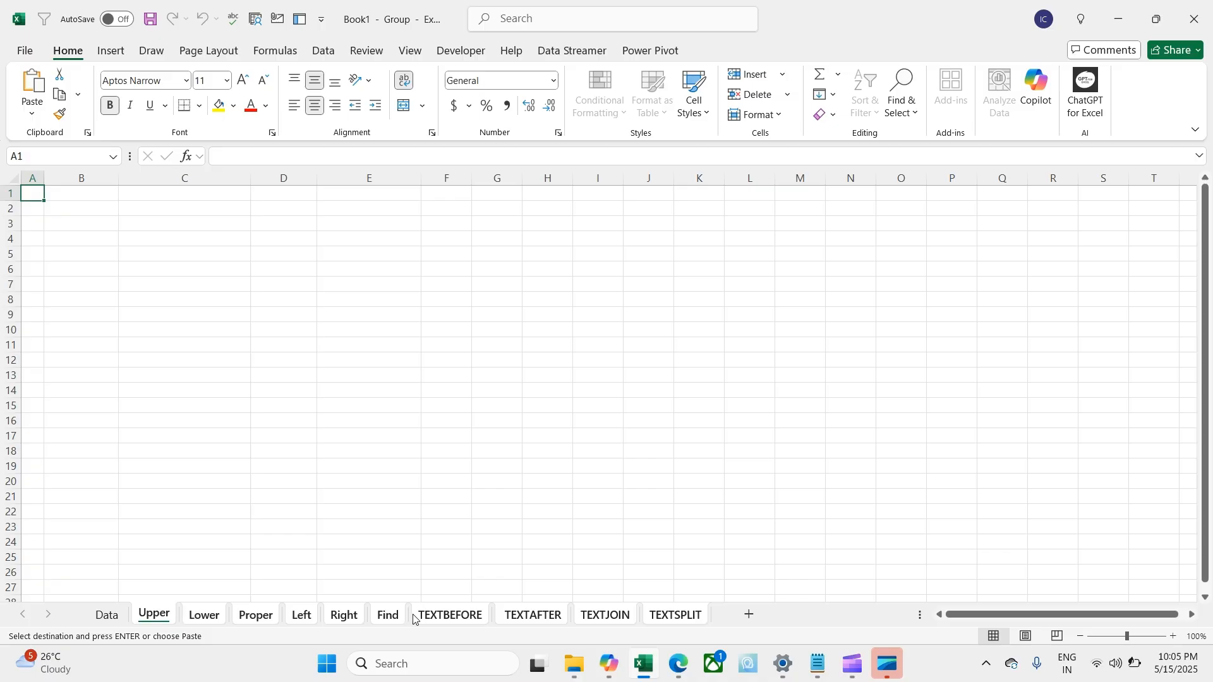
key(ctrl+v)
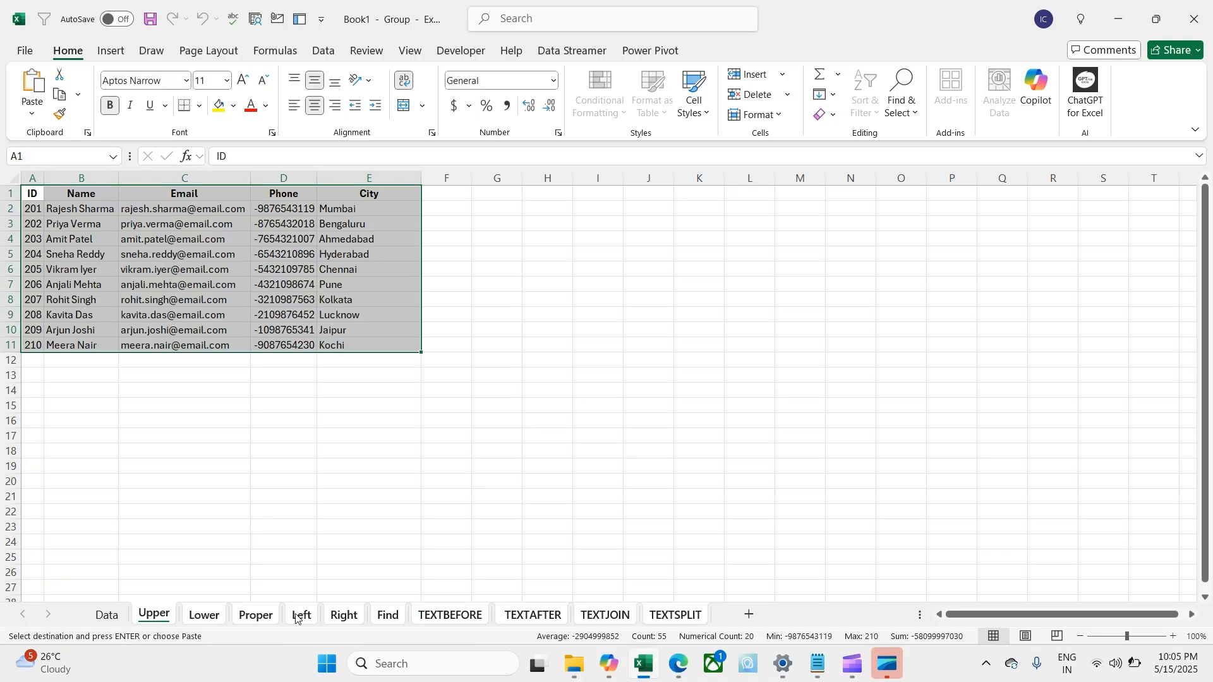
right_click(154, 622)
click(205, 604)
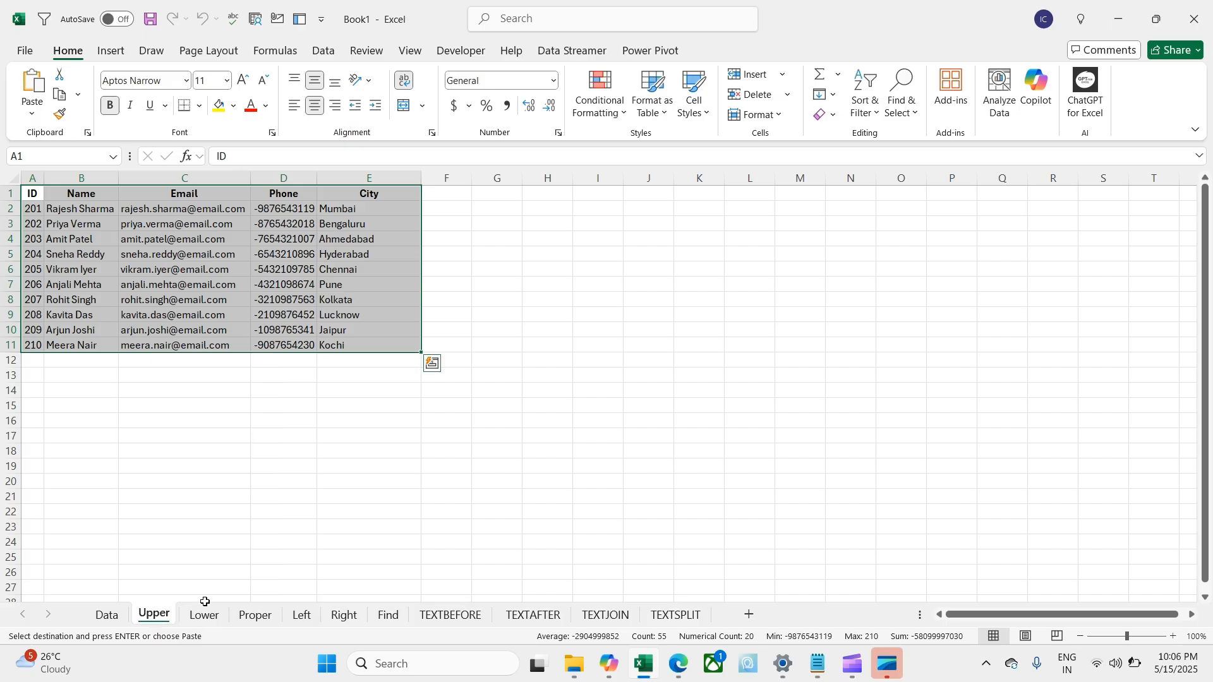
Step: Verify the Left, TEXTBEFORE, TEXTAFTER, TEXTJOIN, Find and Right sheets received the table
click(286, 439)
click(302, 616)
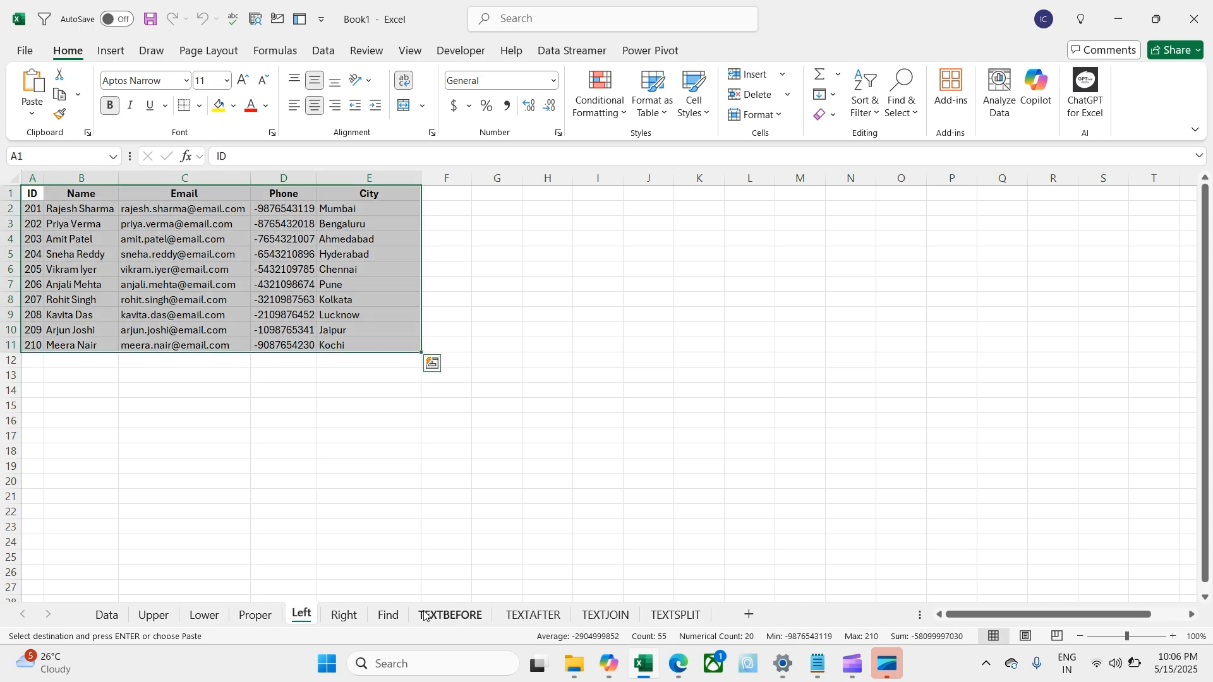
click(450, 616)
click(532, 616)
click(632, 616)
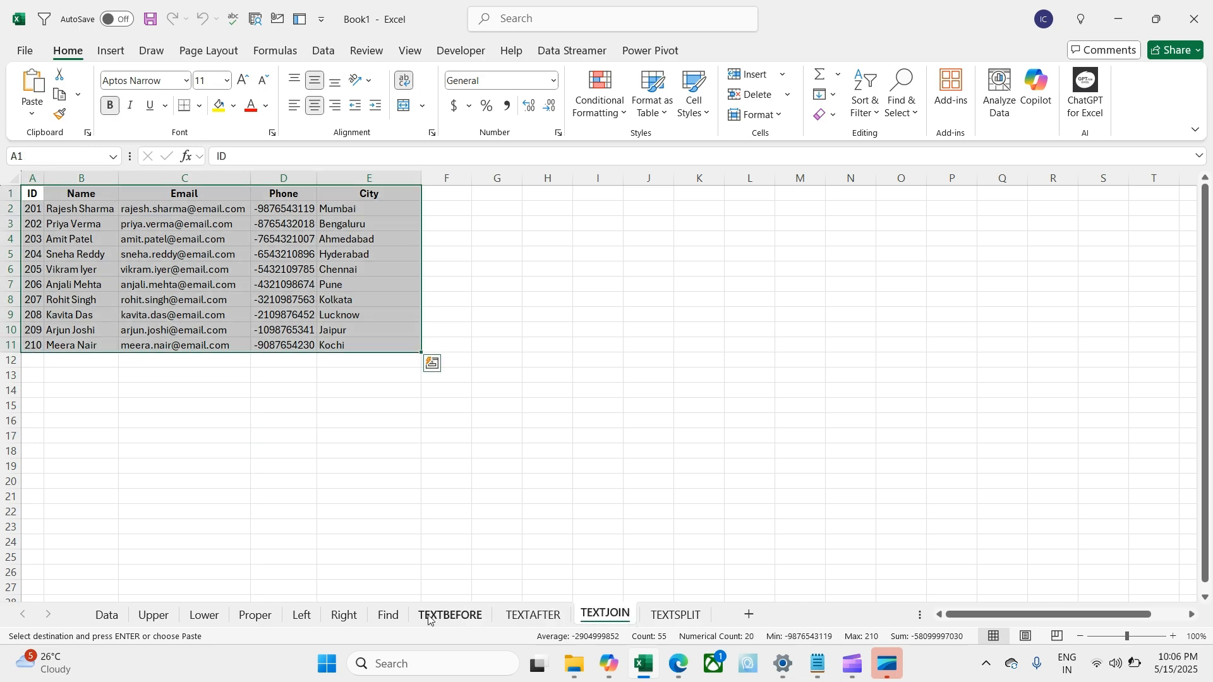
click(387, 616)
click(344, 615)
click(107, 616)
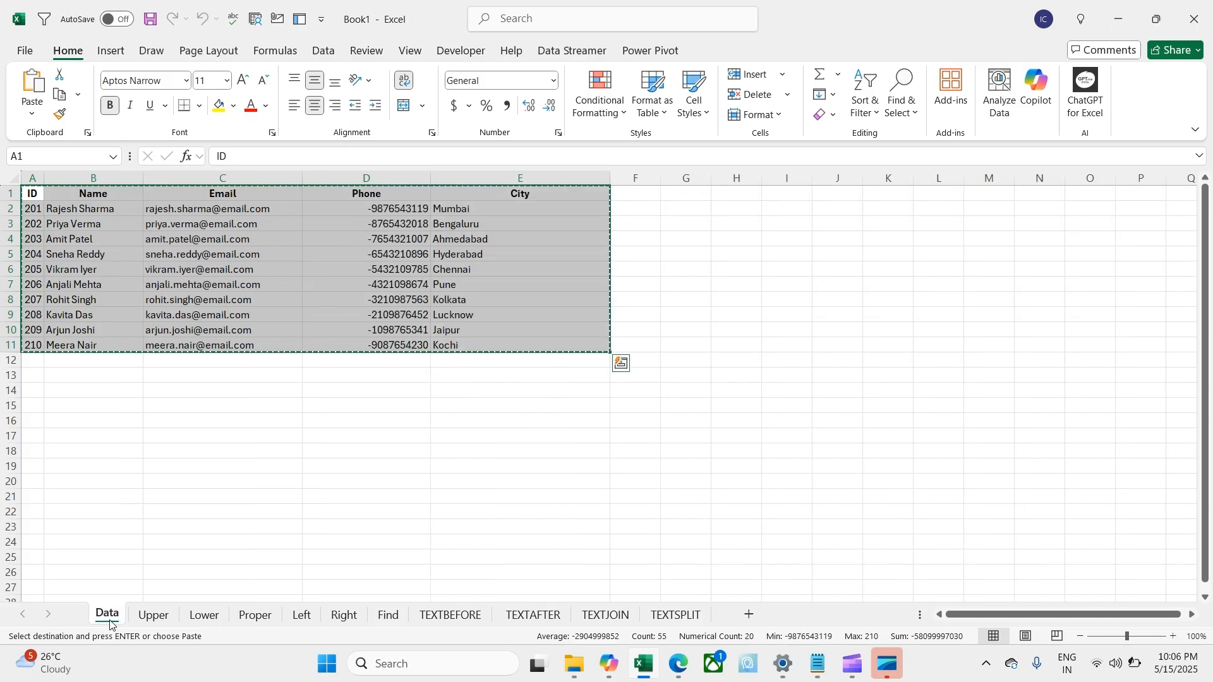
click(195, 480)
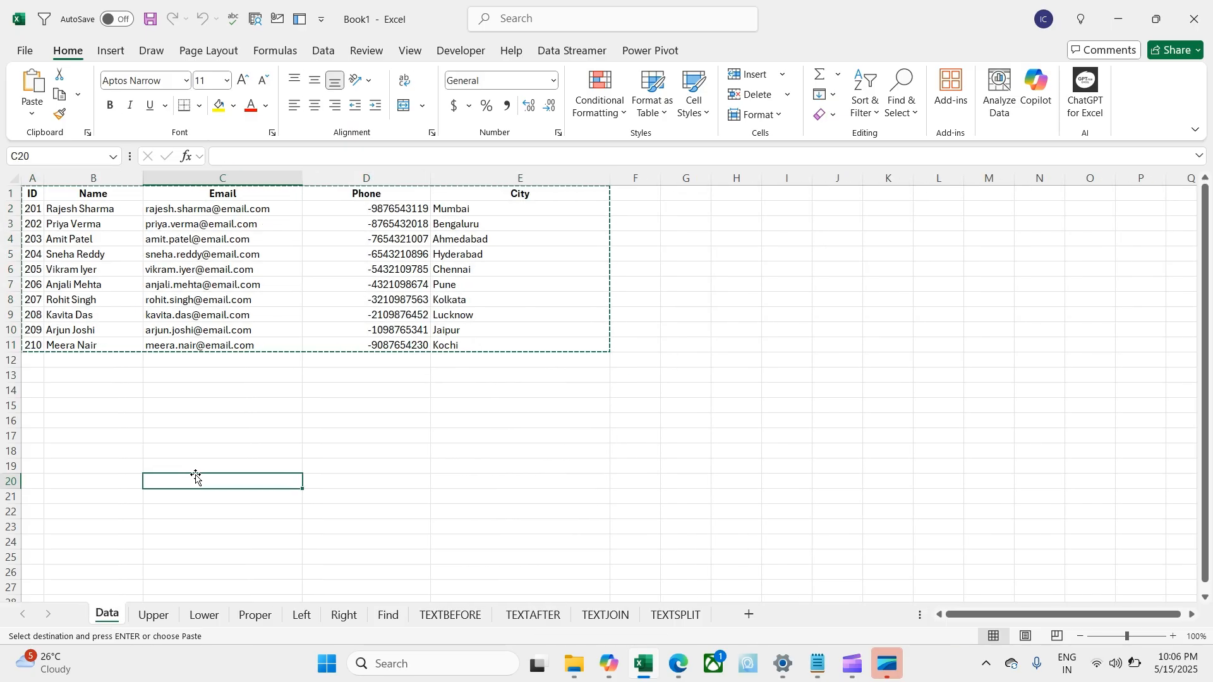
click(177, 435)
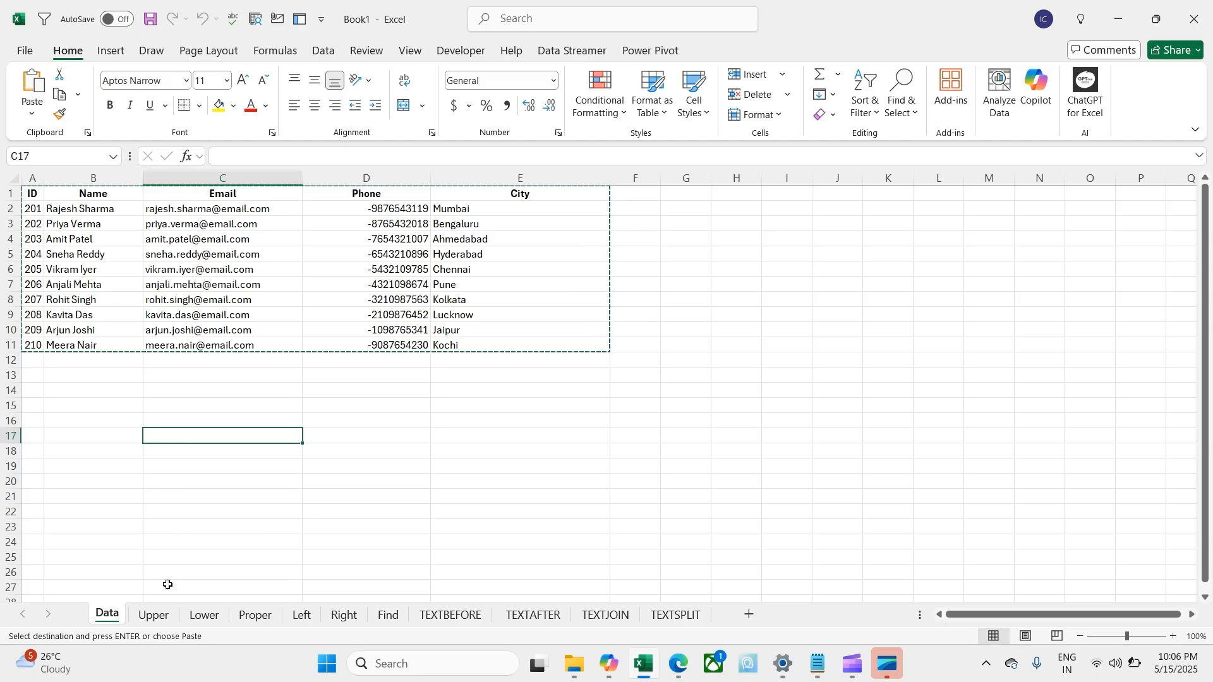
click(159, 619)
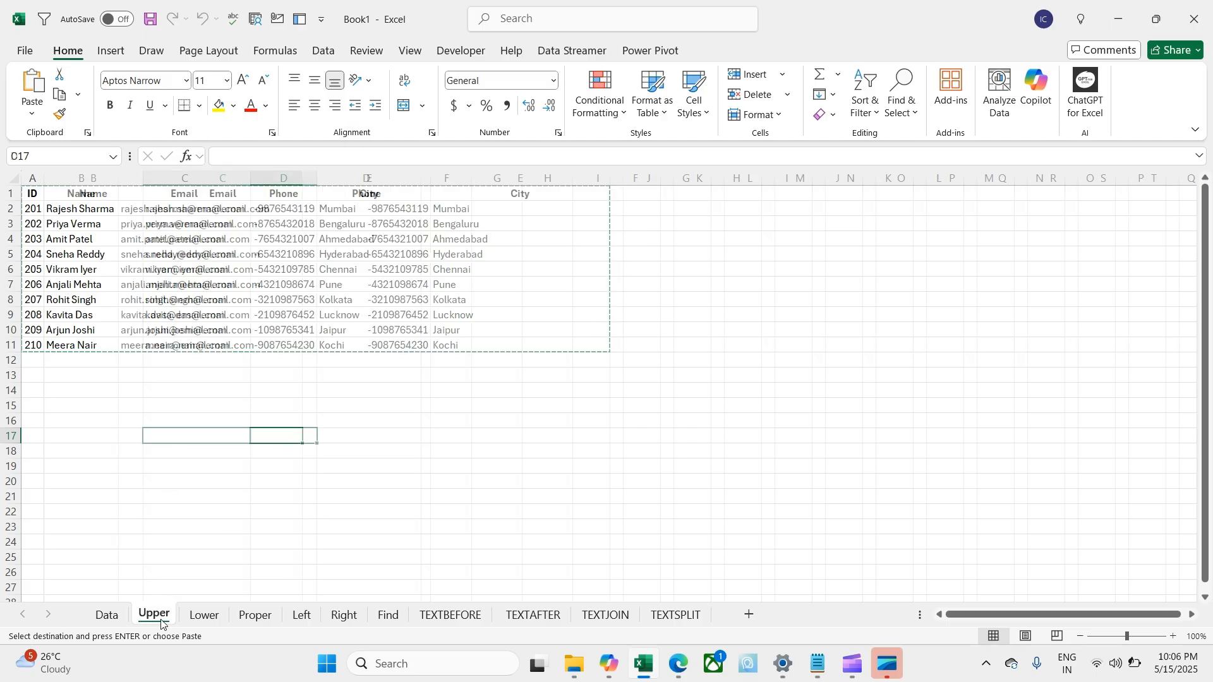
Step: Insert a blank column before Email and give it the header 'Upper'
click(496, 346)
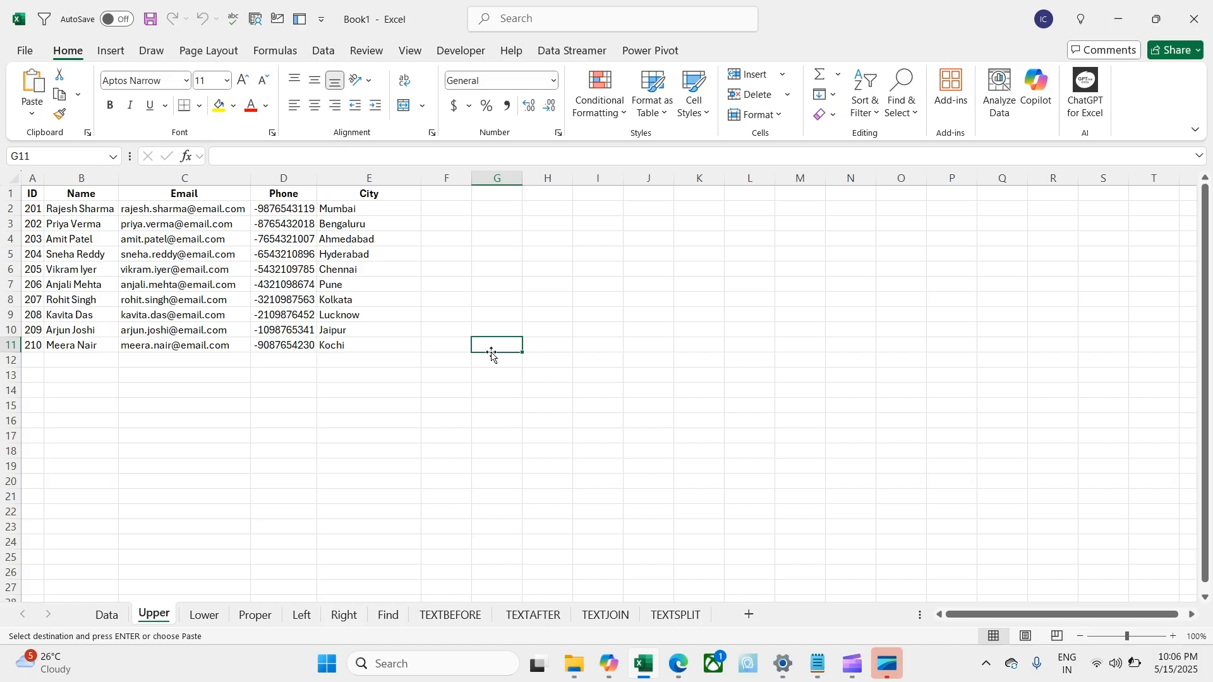
click(177, 303)
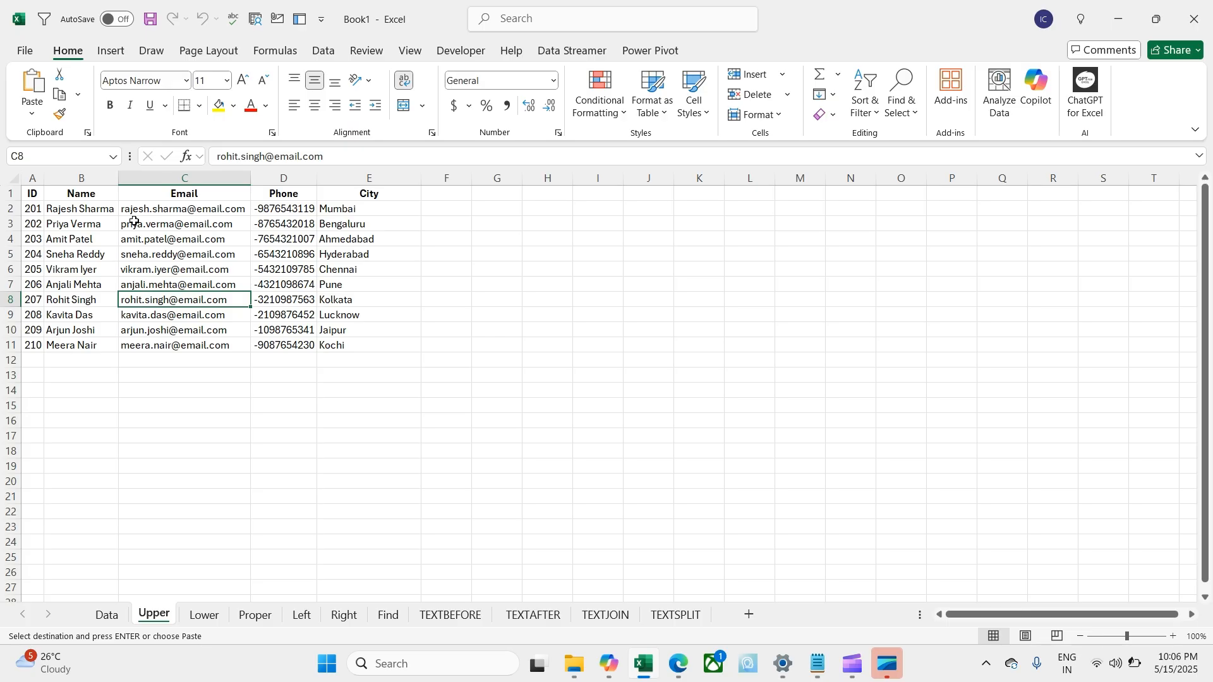
key(ctrl+space)
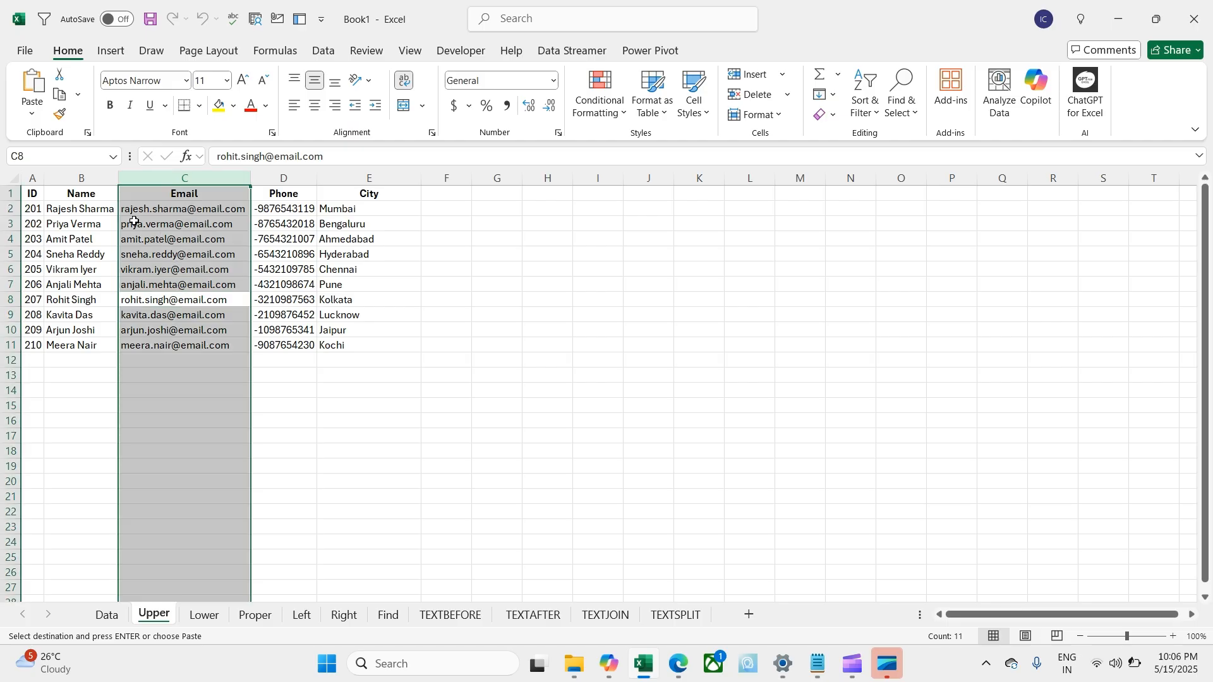
key(Escape)
key(ctrl+shift+equal)
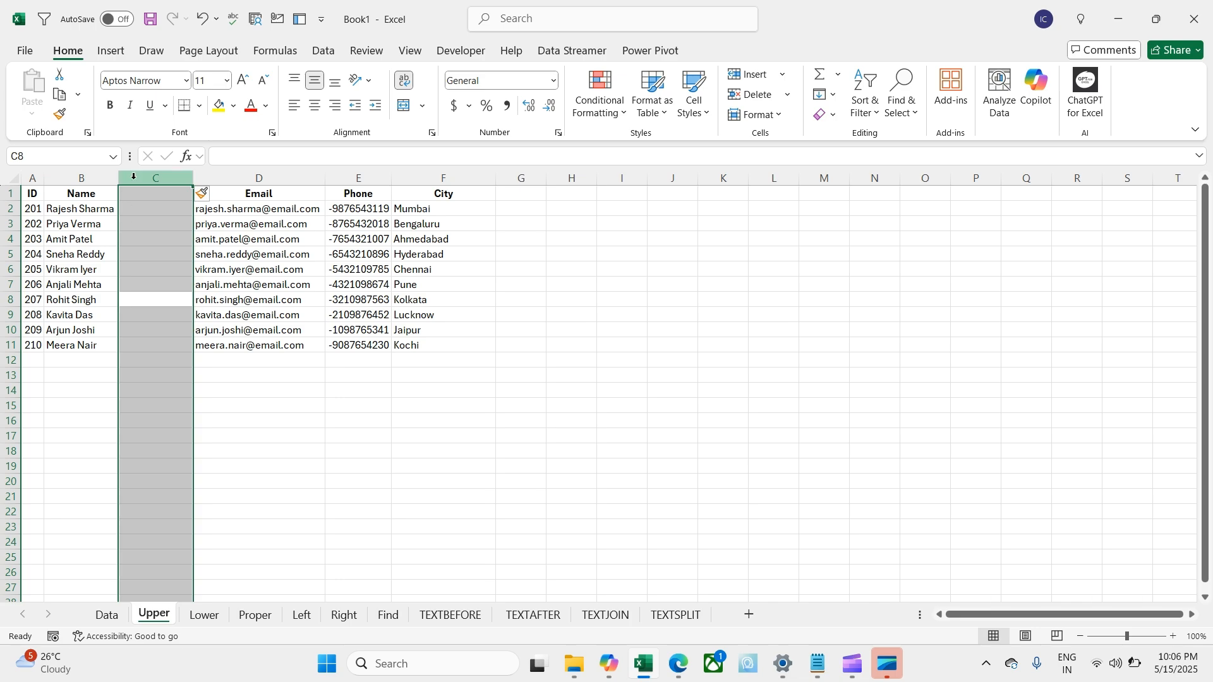
click(135, 190)
text(Upper)
key(Return)
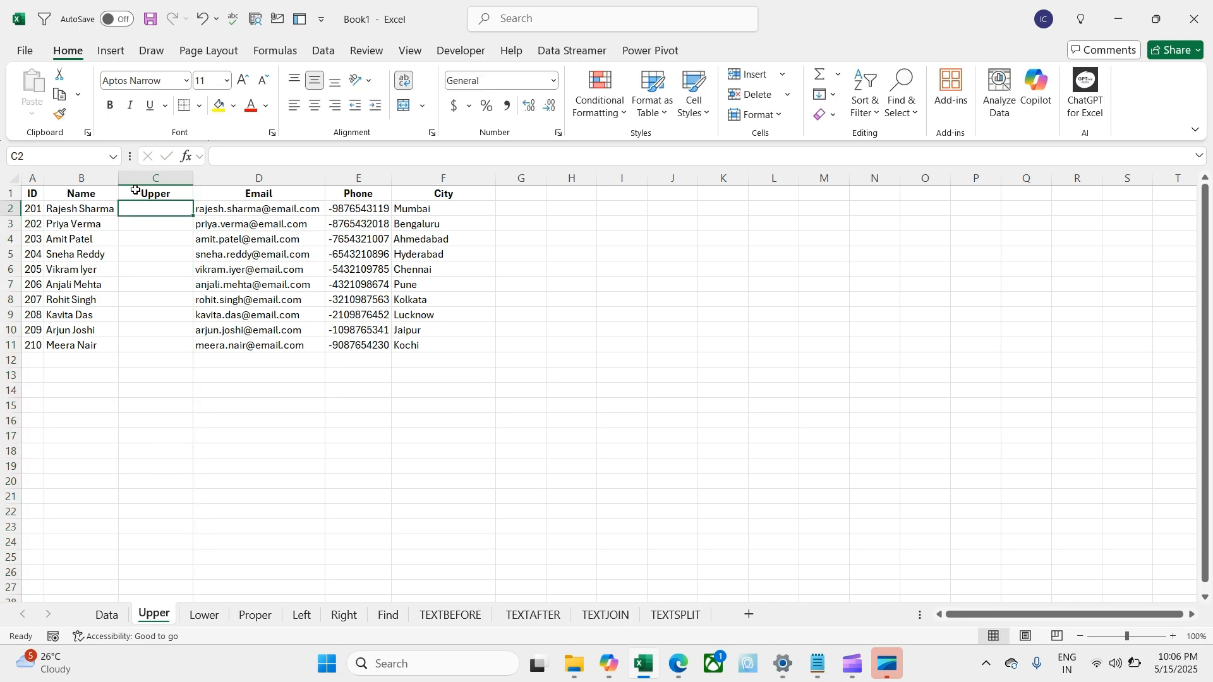
Step: Enter =UPPER(B2) in C2 and fill it down to row 11
text(=)
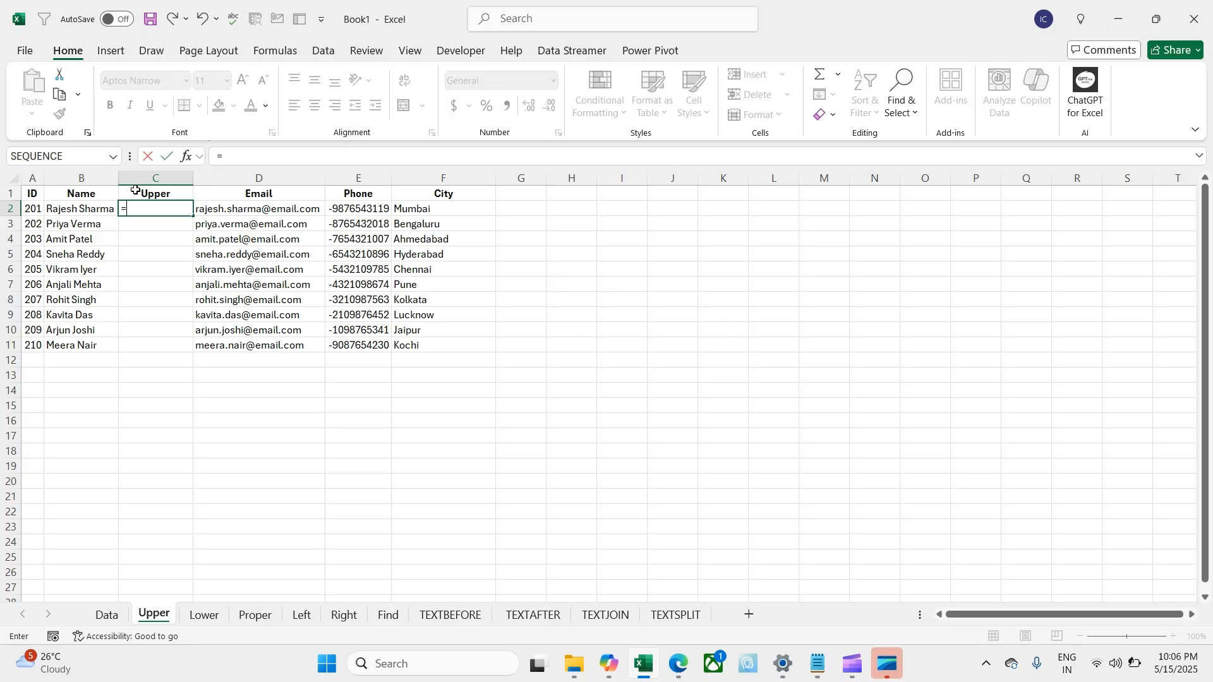
text(upp)
key(Tab)
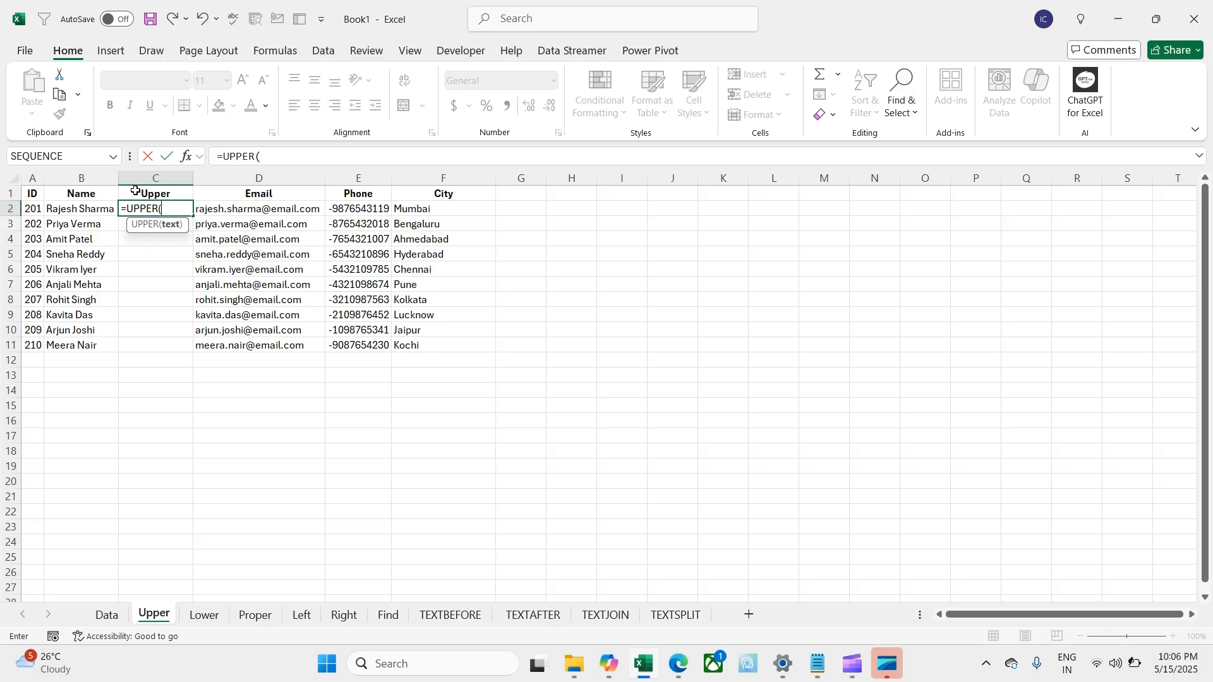
key(Left)
key(Return)
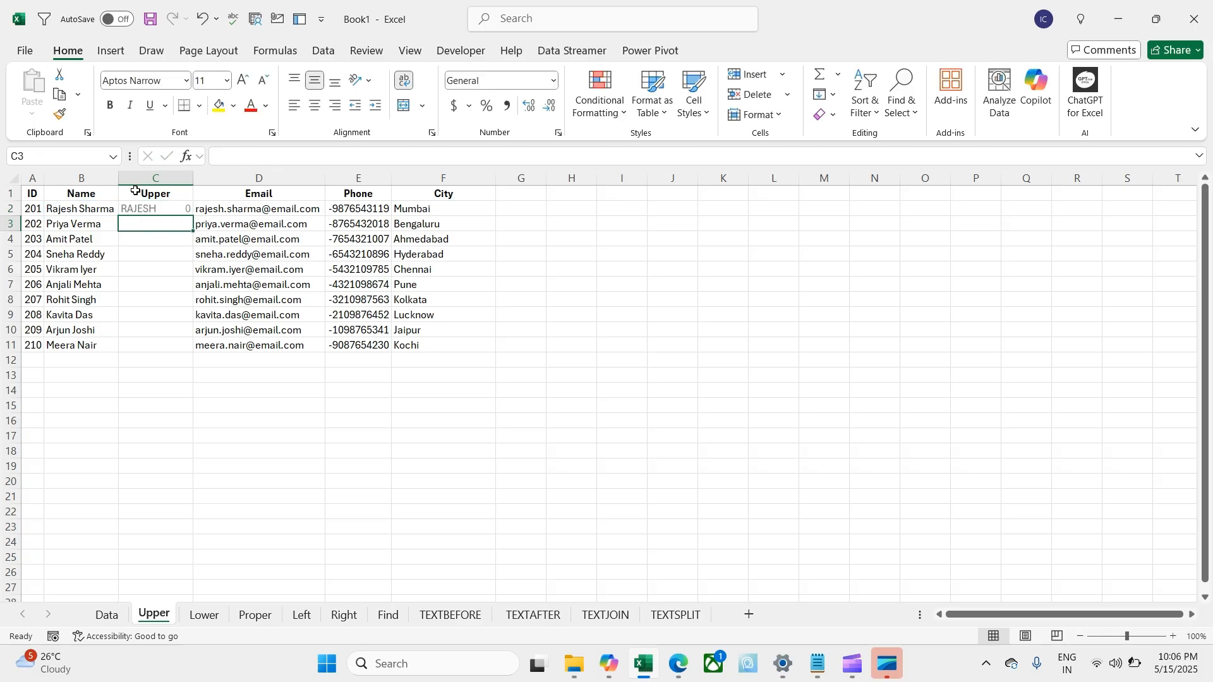
click(146, 209)
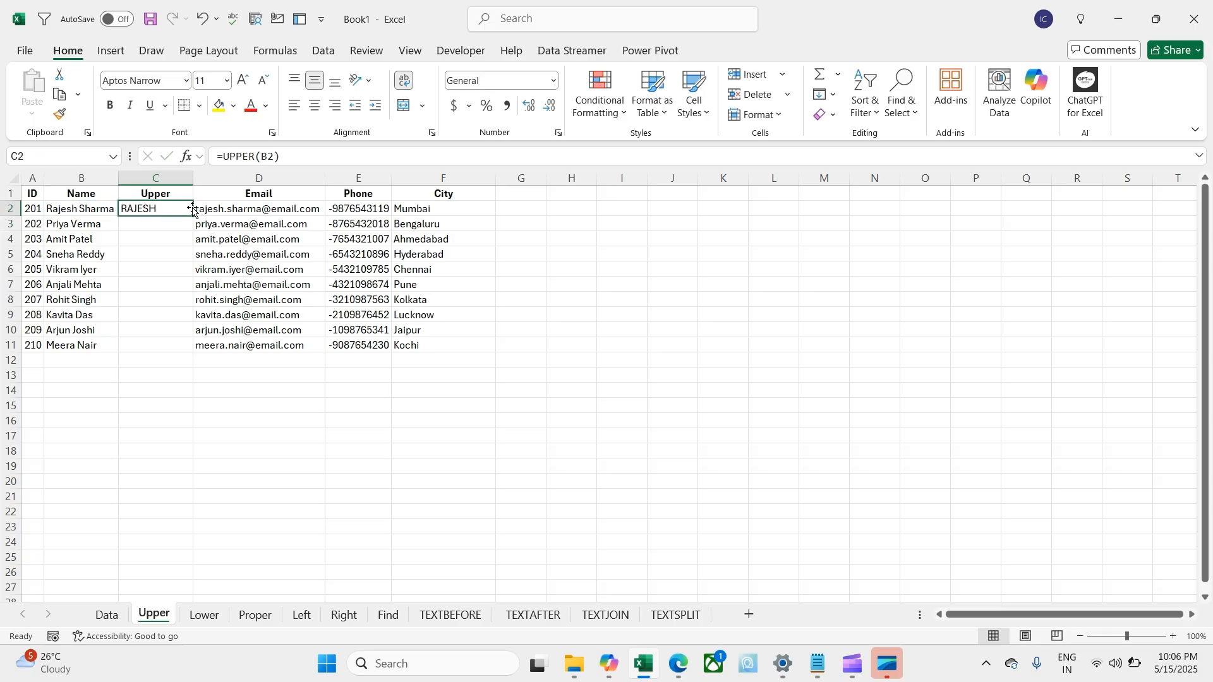
double_click(192, 218)
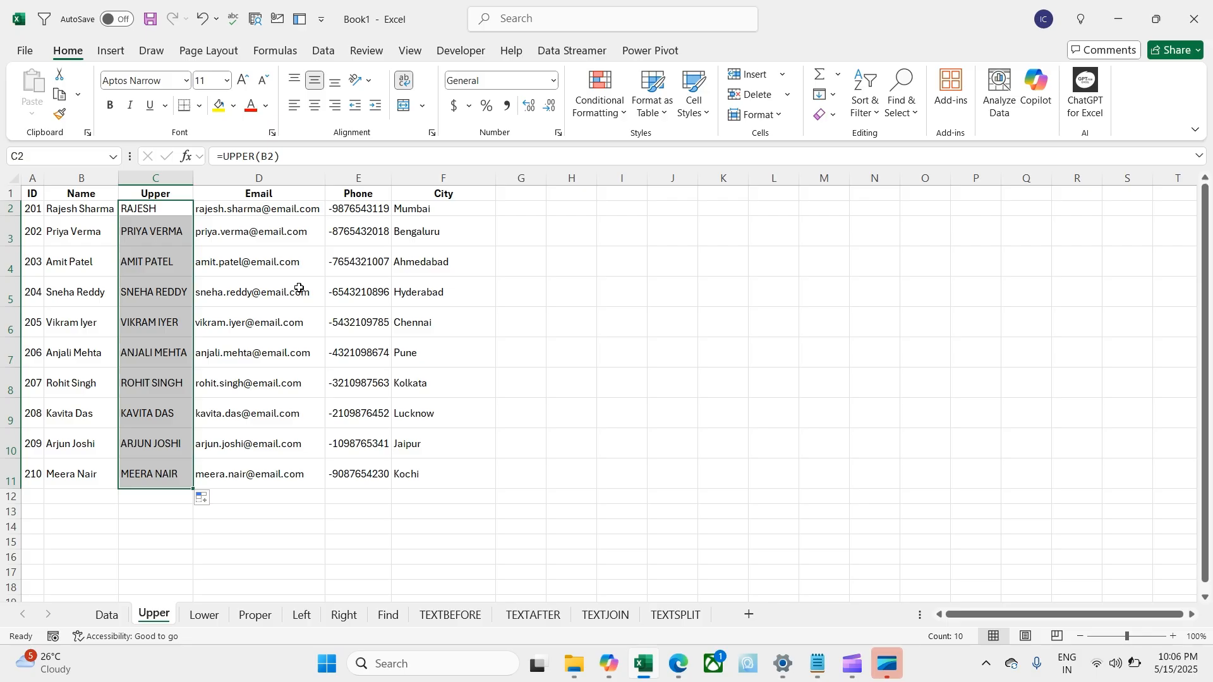
click(277, 506)
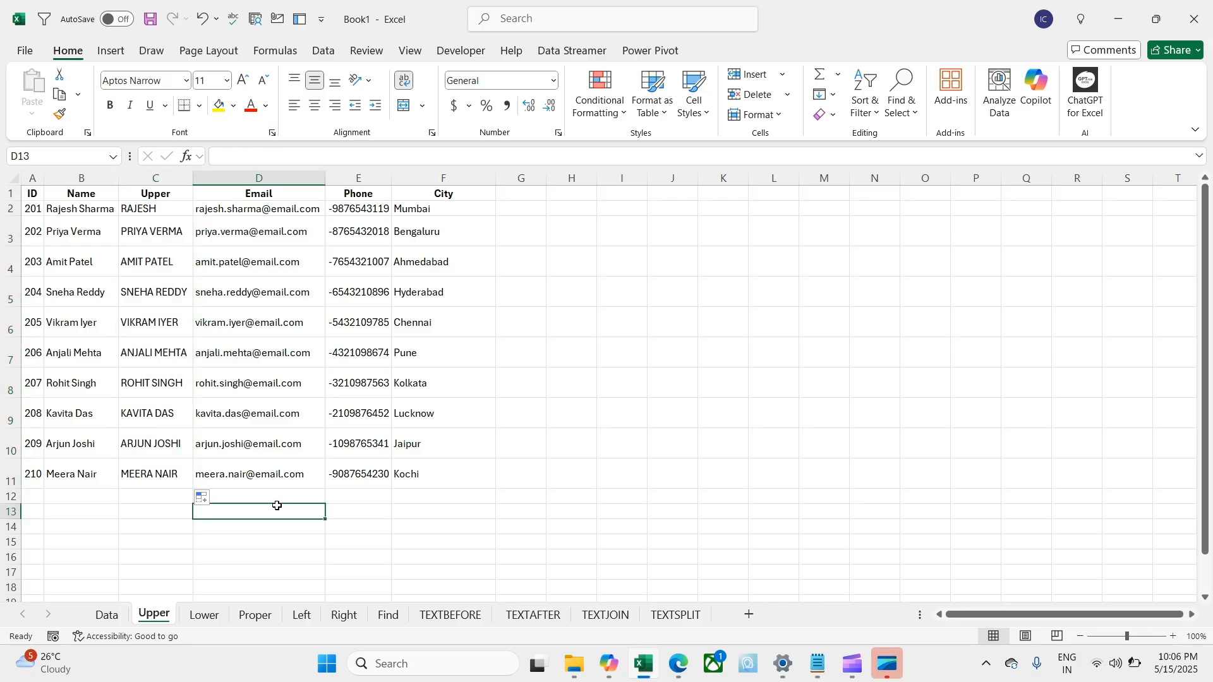
click(208, 617)
Step: Enter =LOWER(B2) in cell F2 of the Lower sheet
click(190, 392)
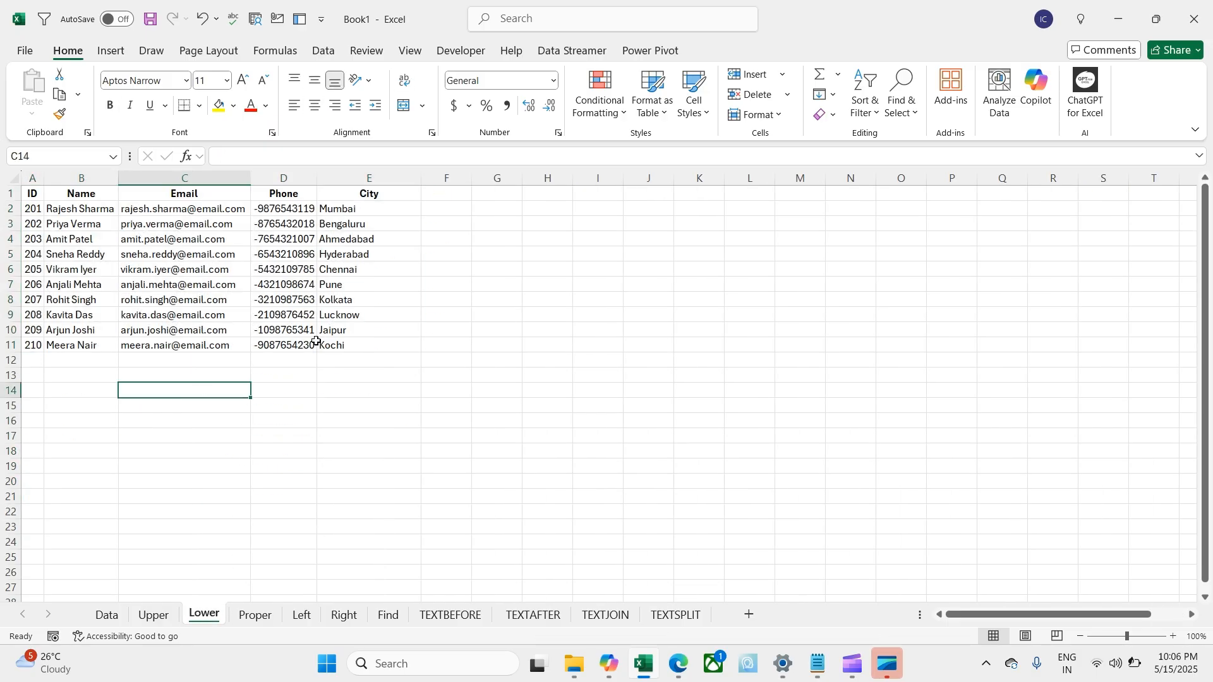
click(437, 210)
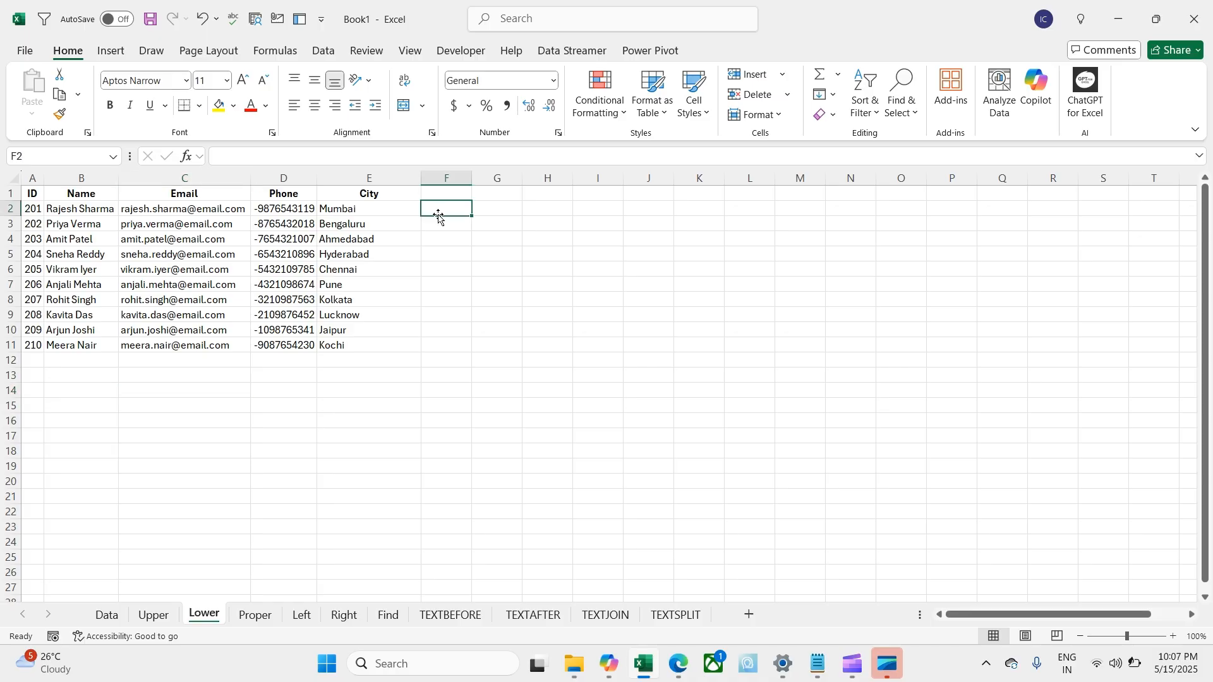
text(=)
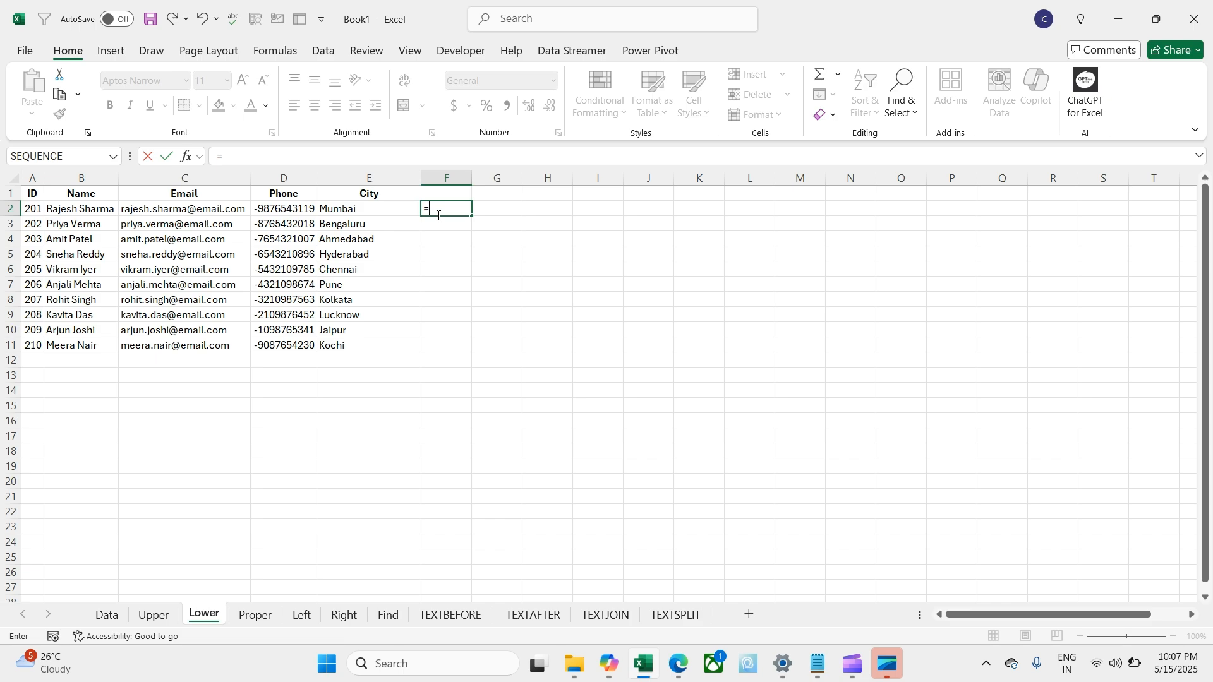
text(lo)
key(Down)
key(Down)
key(Down)
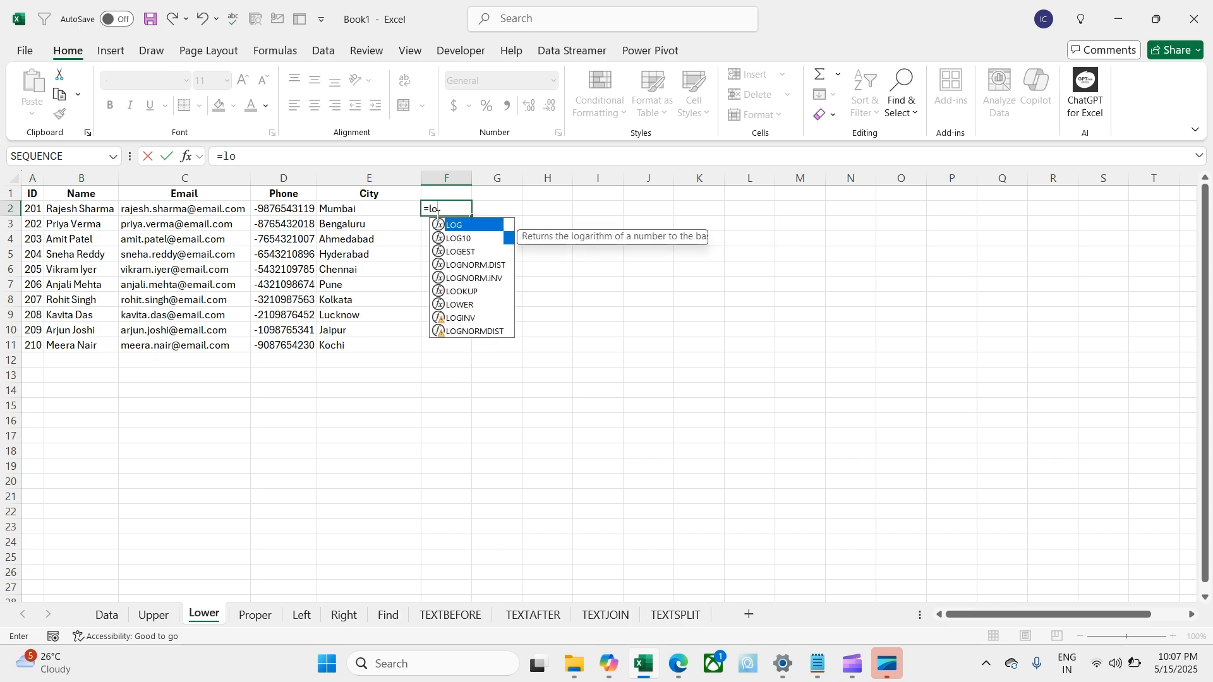
key(Down)
key(Down)
key(Down)
key(Tab)
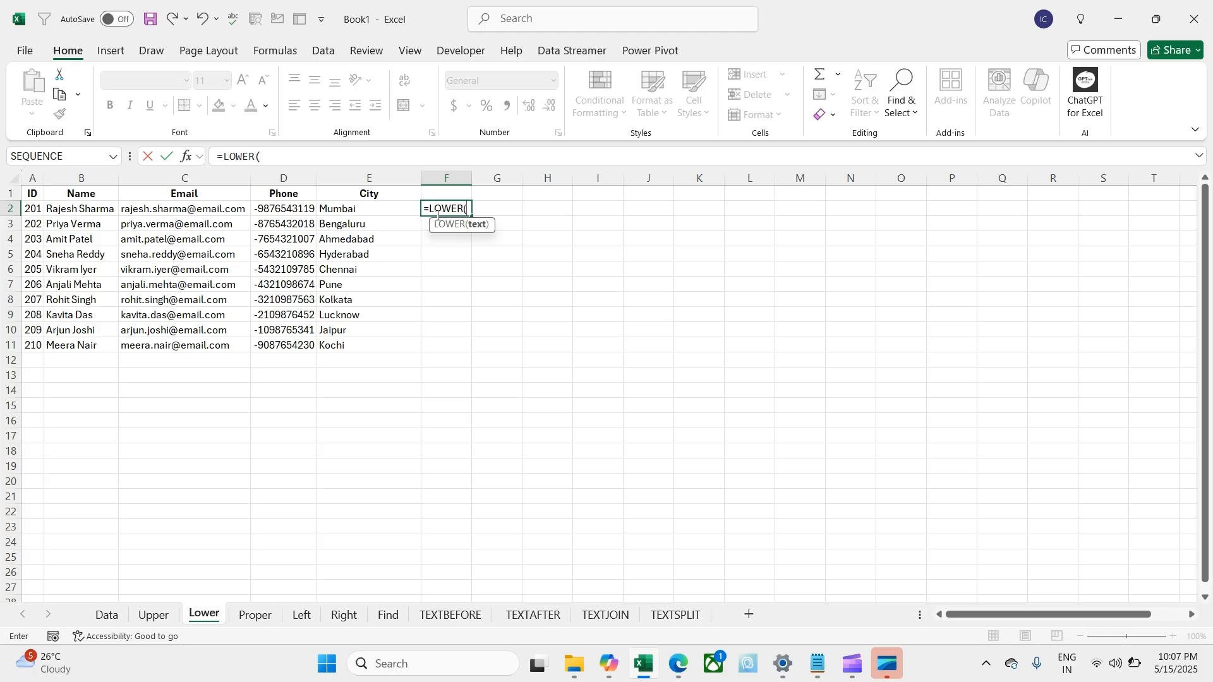
key(Left)
key(Left)
key(Left)
key(Left)
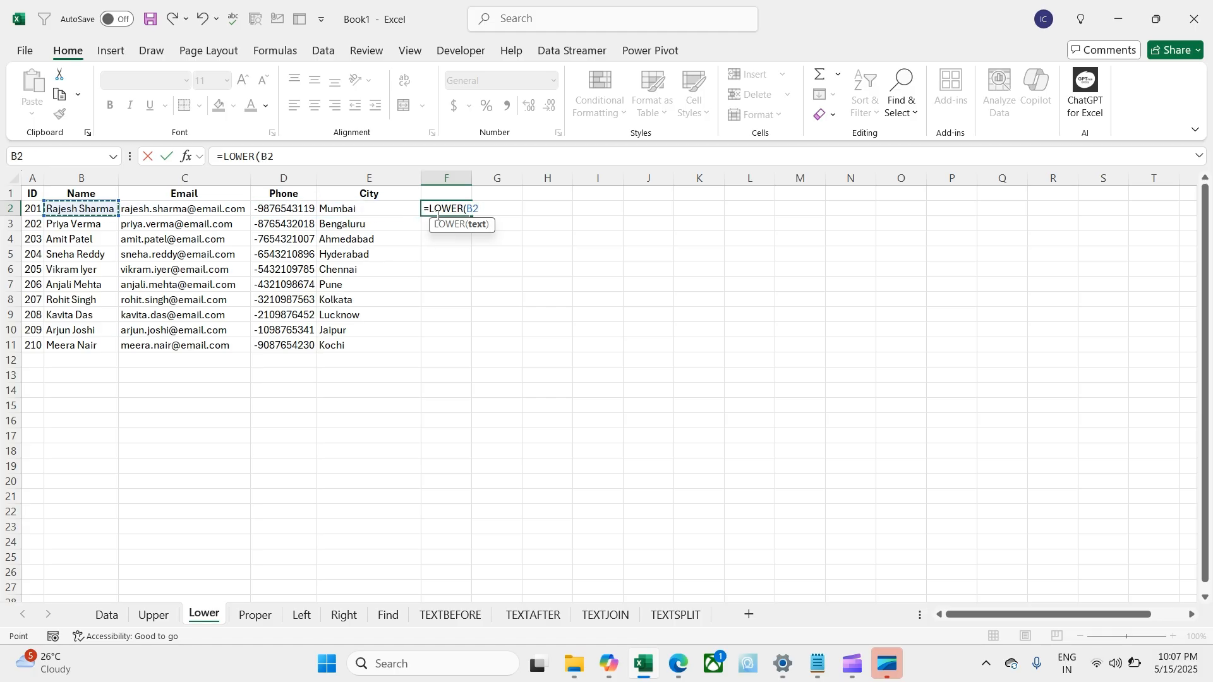
key(Return)
Step: Copy the LOWER formula into F2:F11
key(Up)
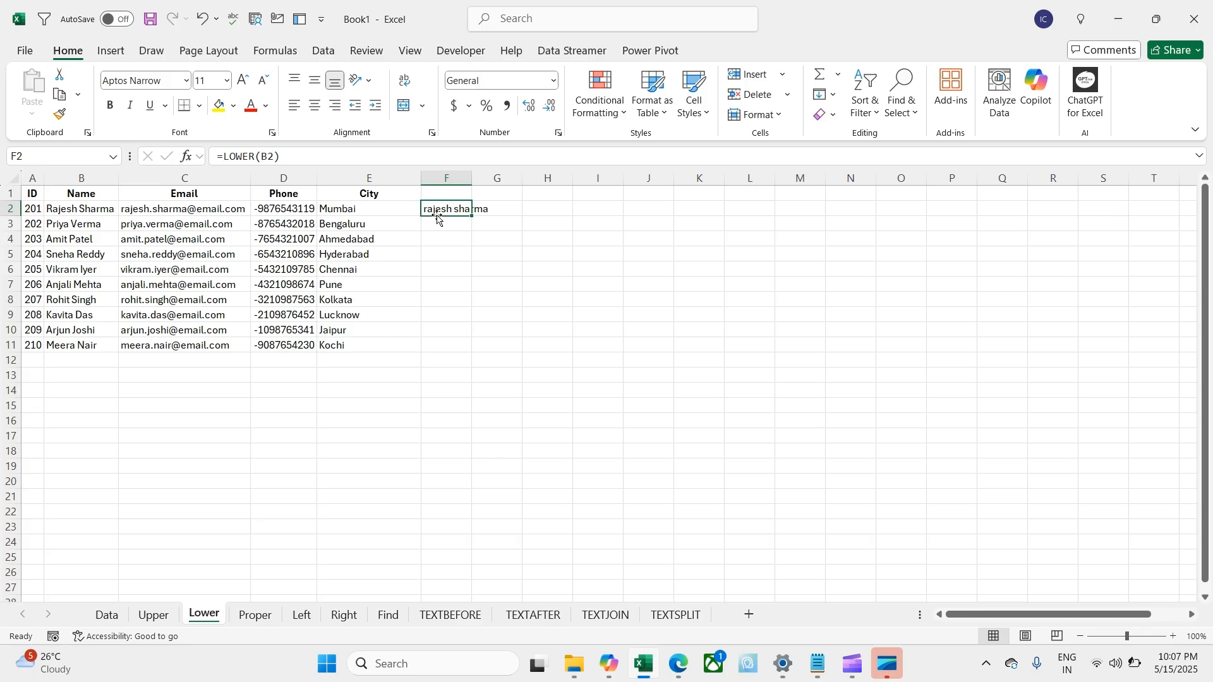
key(ctrl+c)
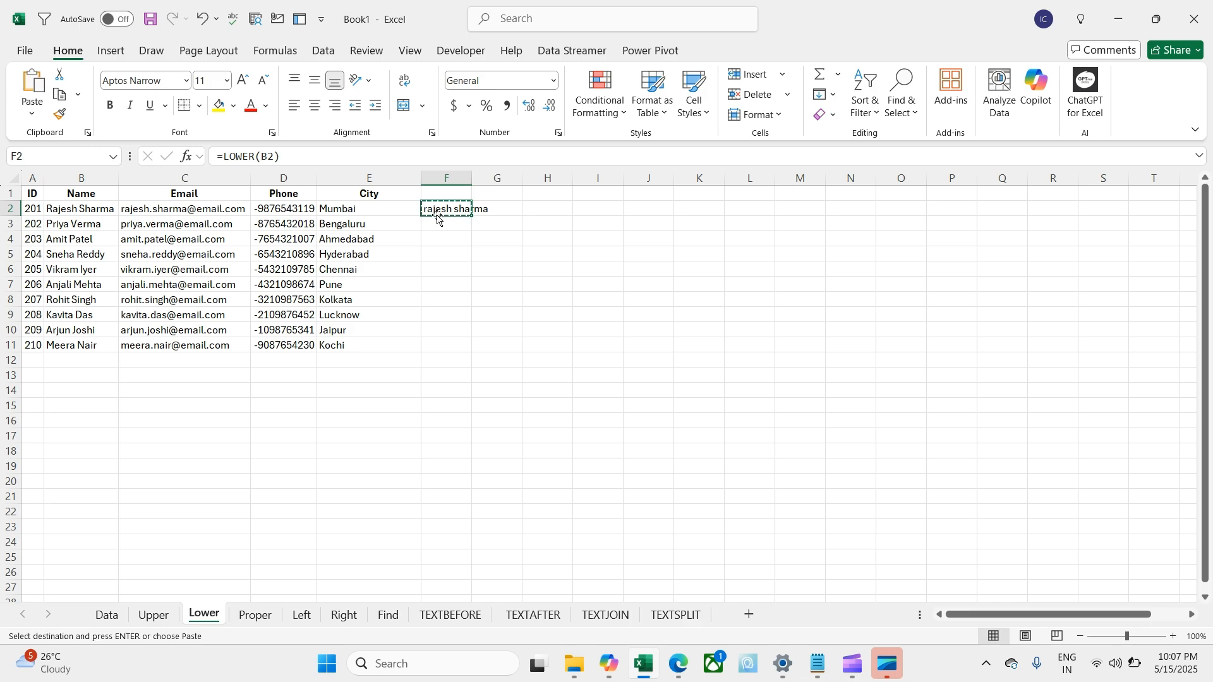
key(Left)
key(ctrl+Down)
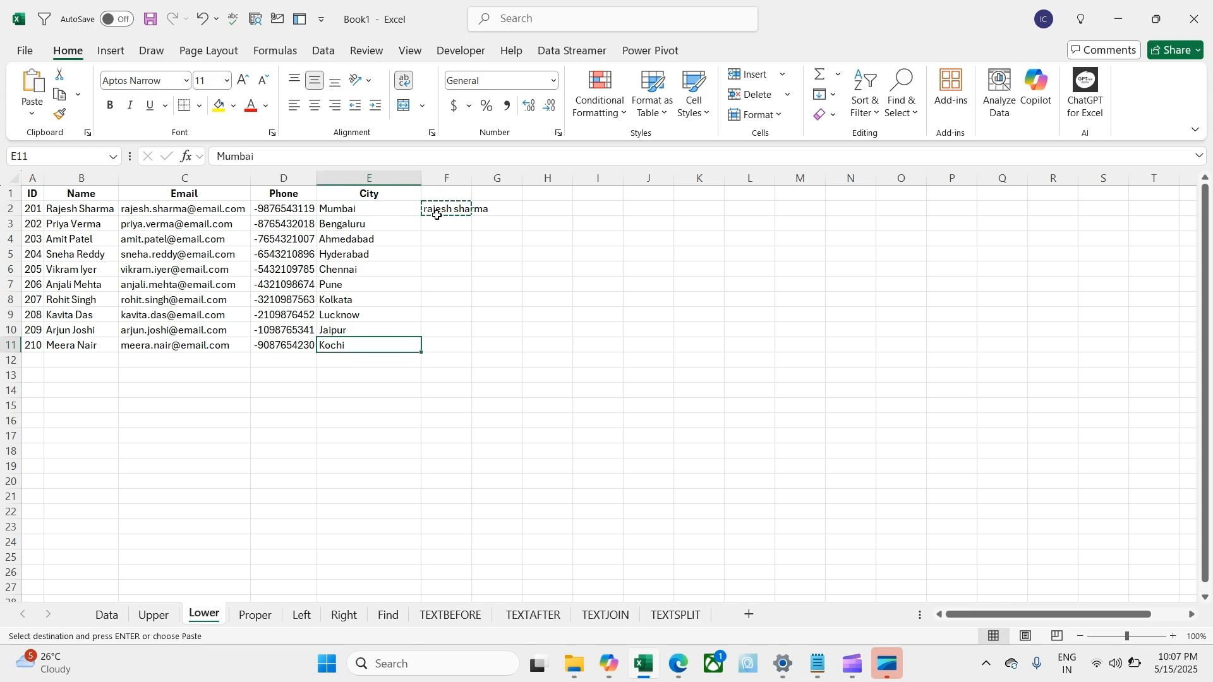
key(Right)
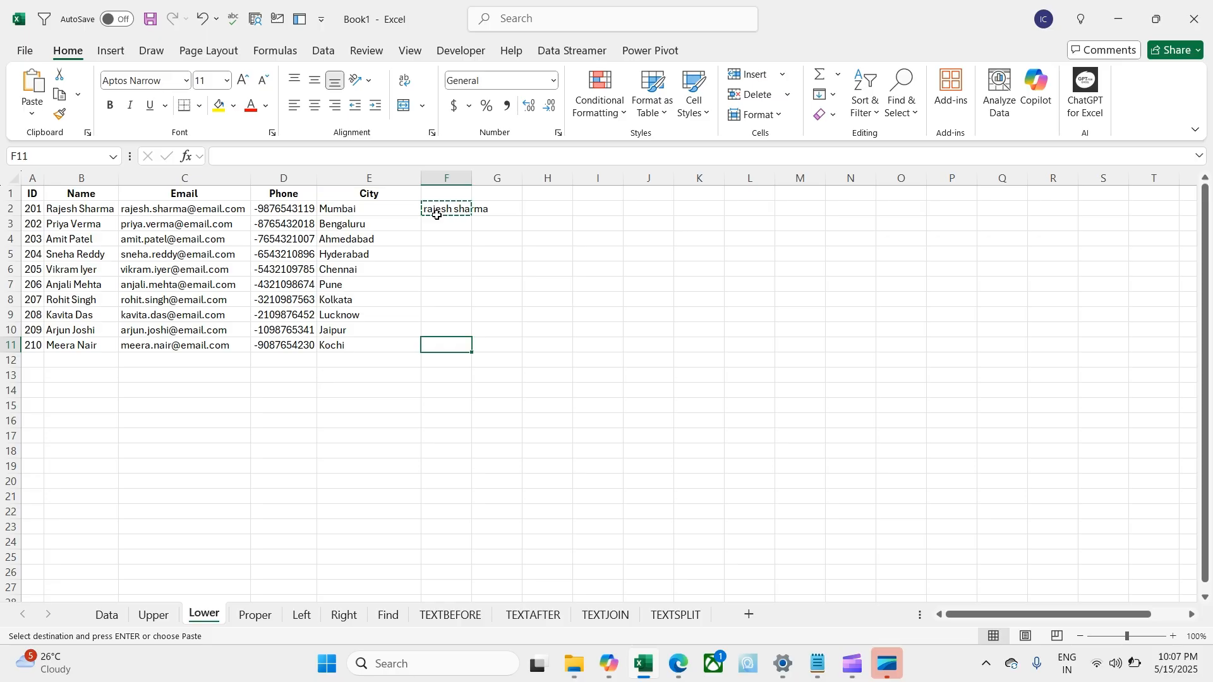
key(ctrl+shift+Up)
key(Return)
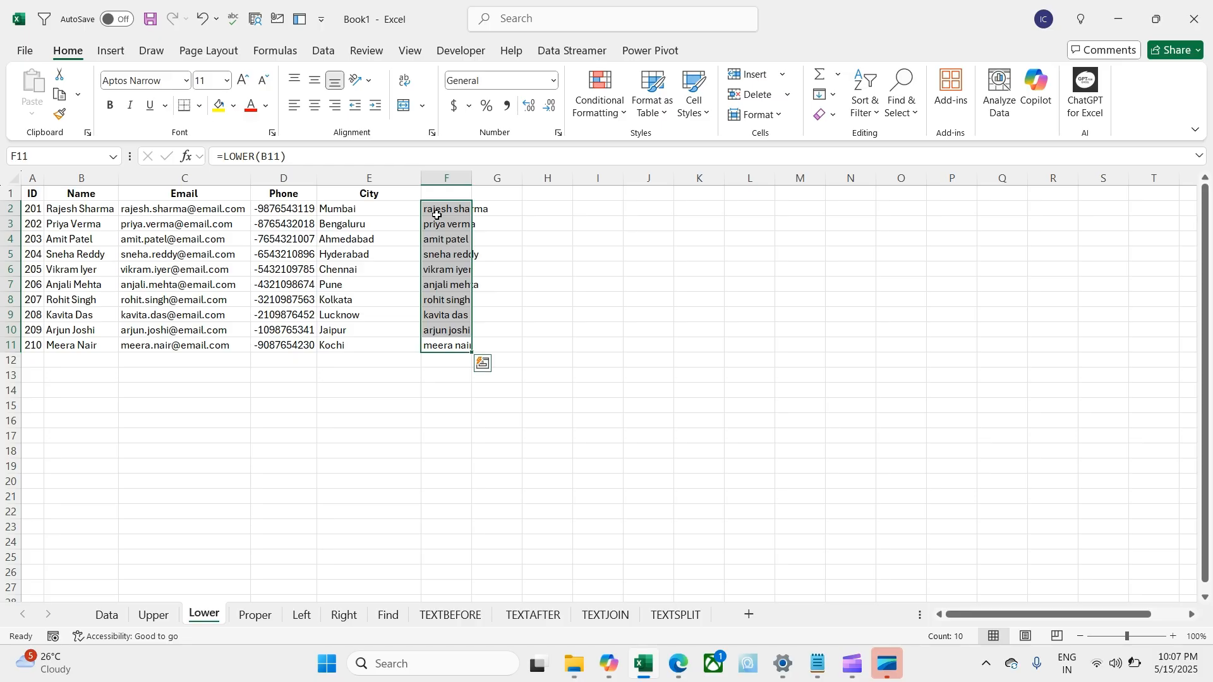
click(302, 382)
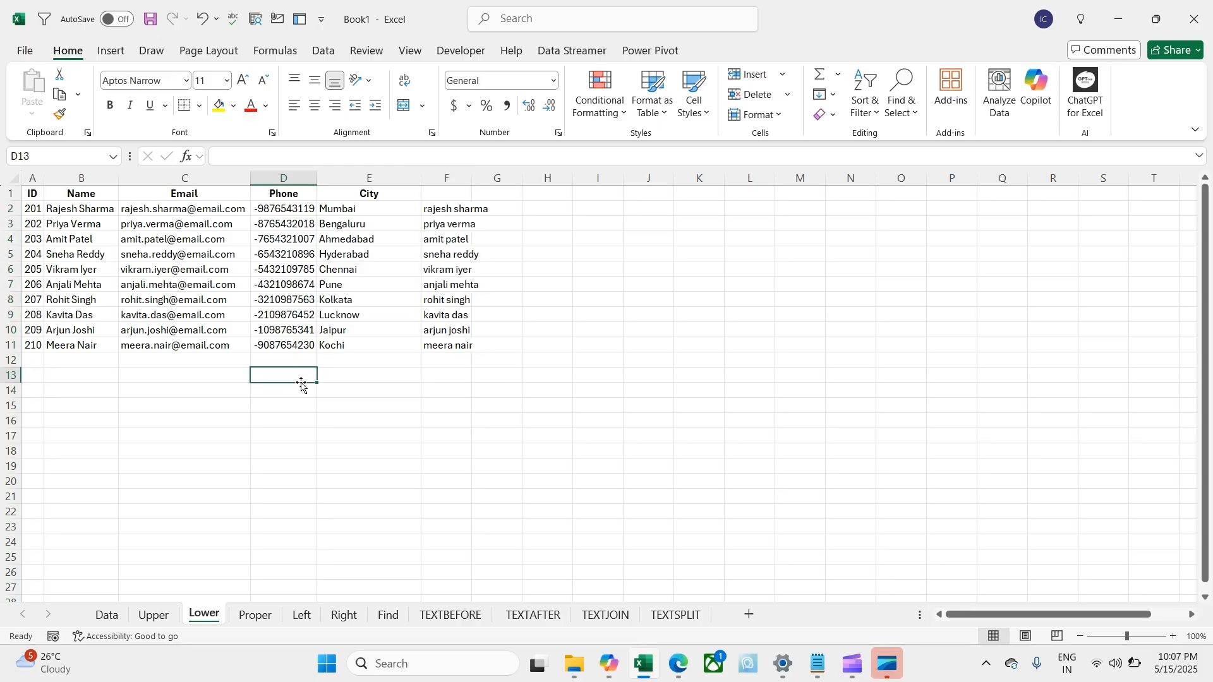
click(255, 615)
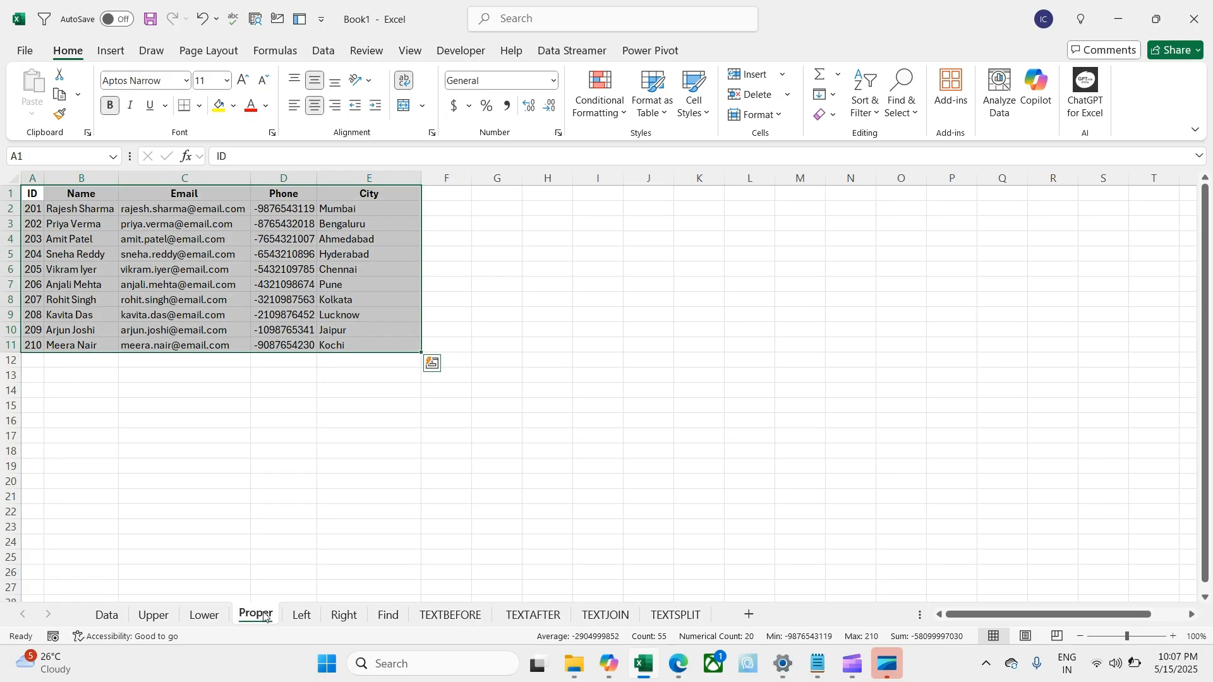
Step: Enter =PROPER(C2) in cell F2 of the Proper sheet
click(333, 419)
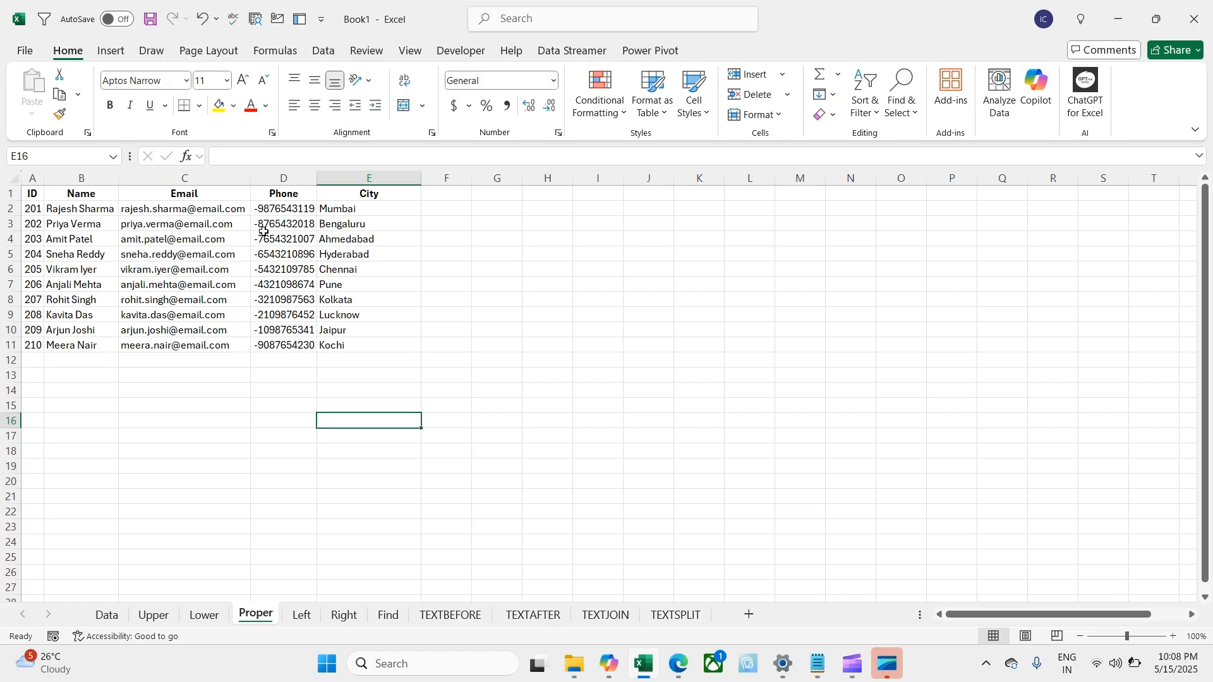
click(72, 212)
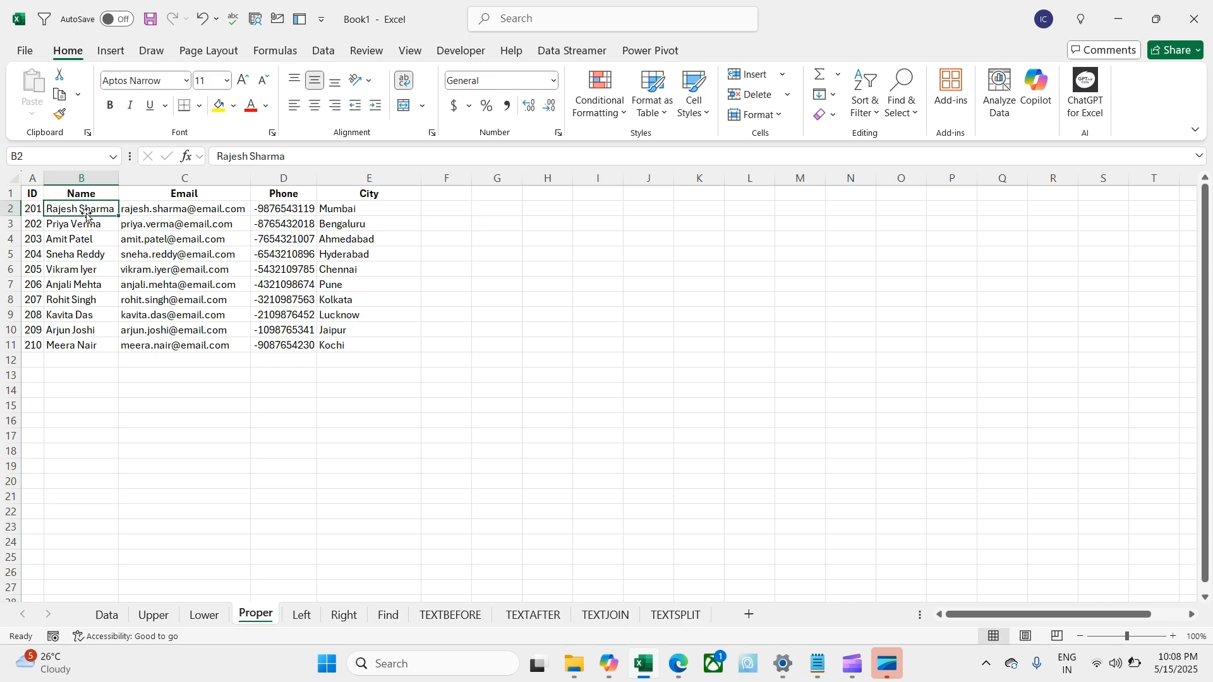
click(444, 209)
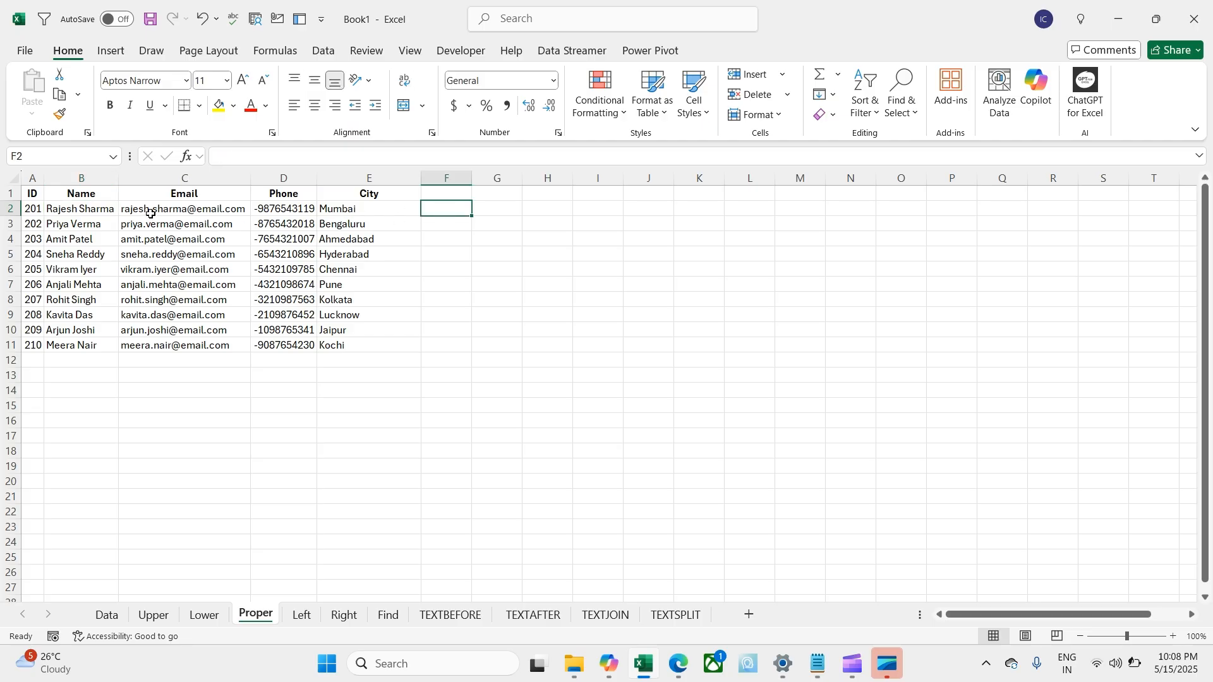
text(=pro)
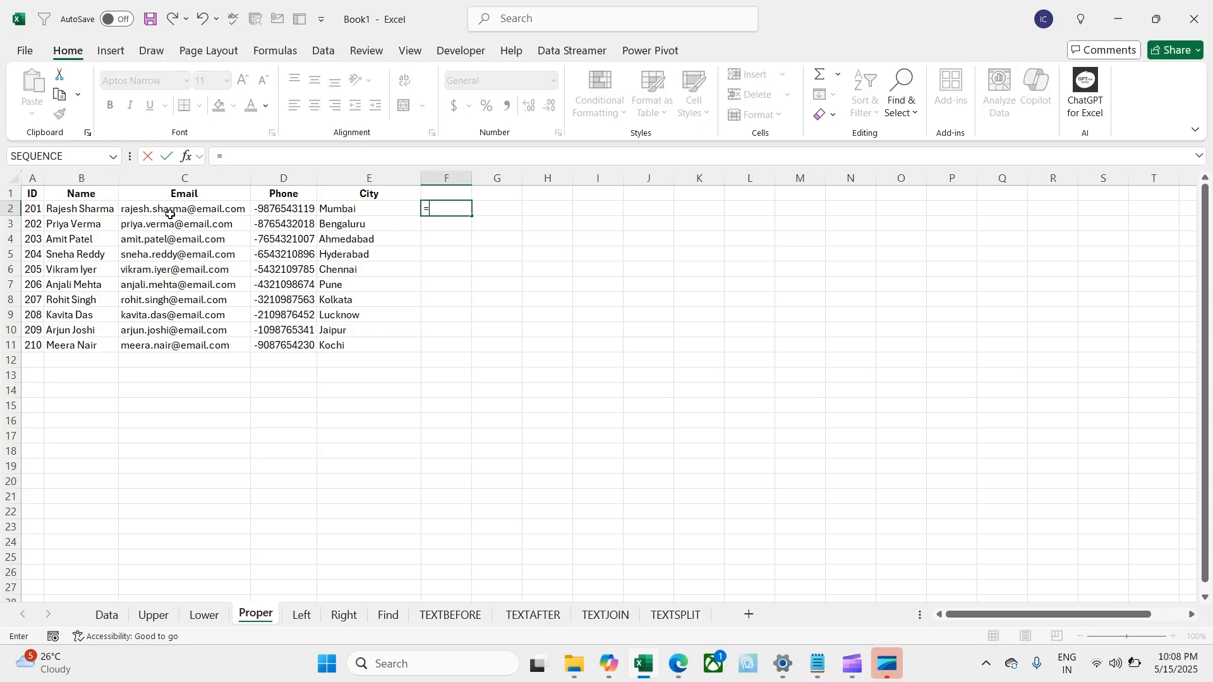
key(Down)
key(Down)
key(Tab)
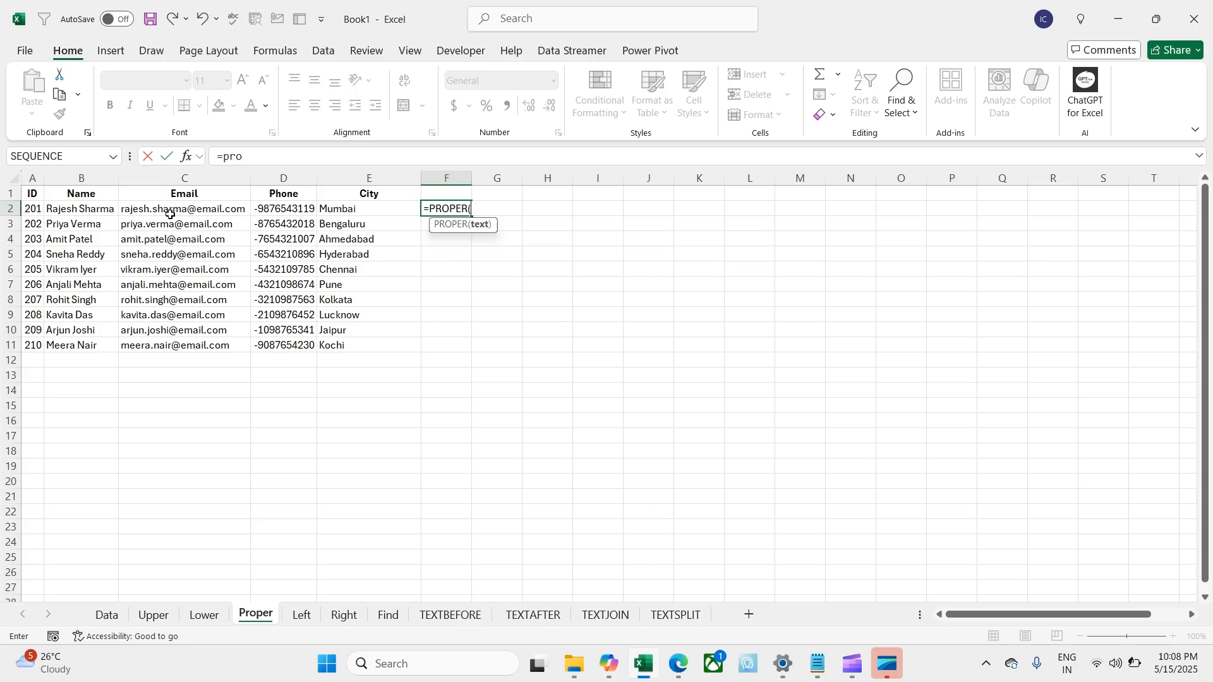
key(Left)
key(Left)
key(Left)
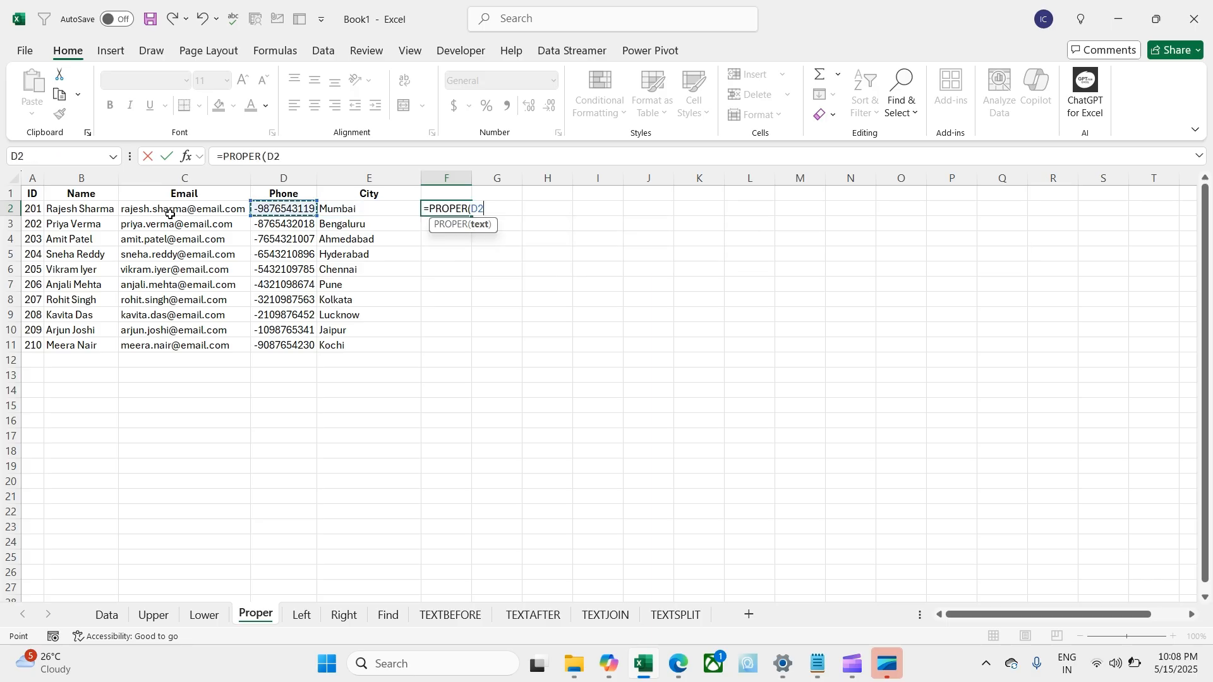
text())
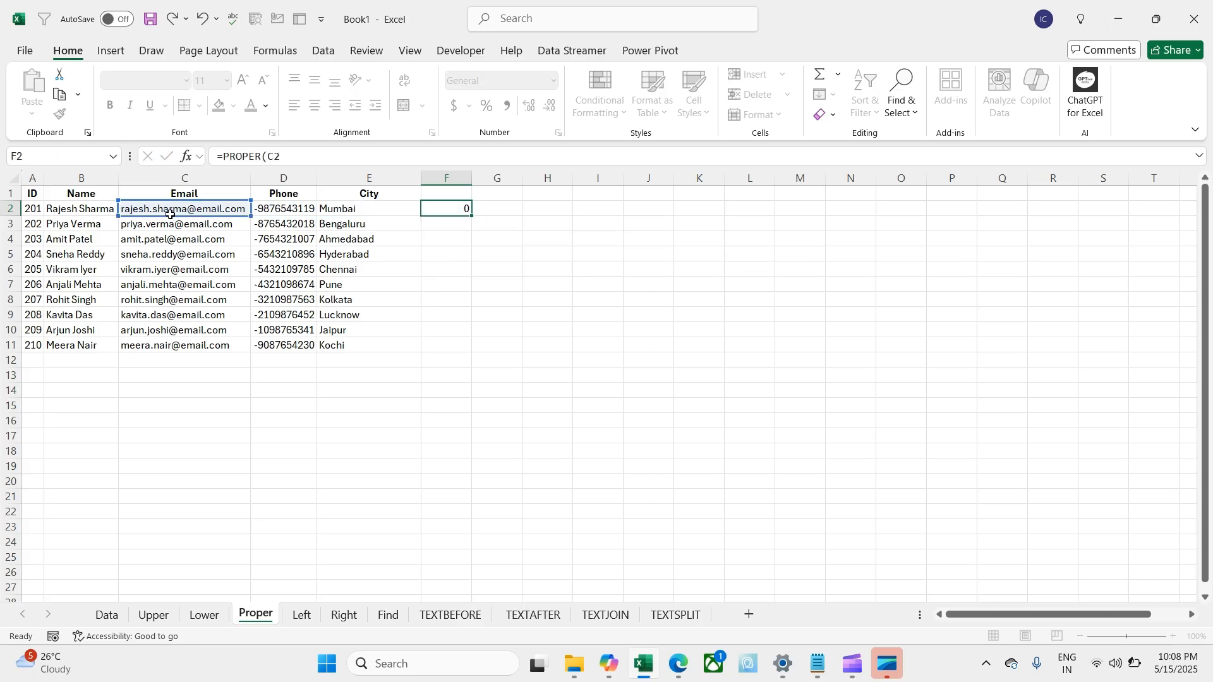
key(Return)
Step: Copy the PROPER formula into F2:F11
key(Up)
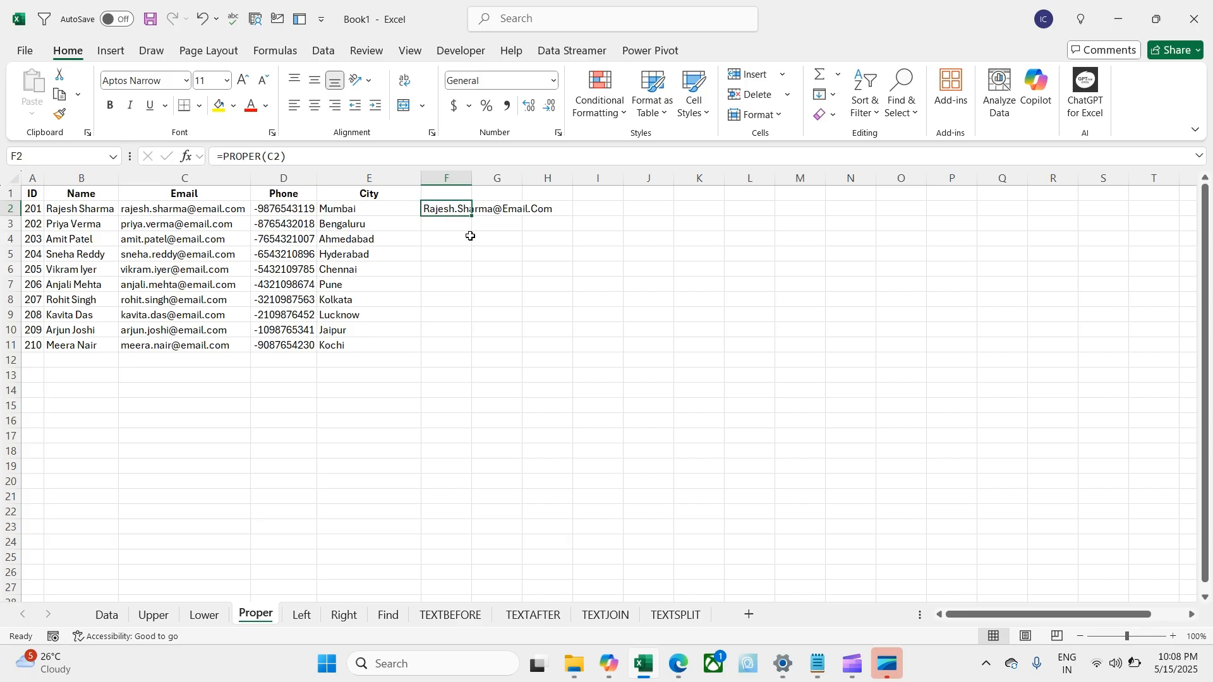
key(ctrl+c)
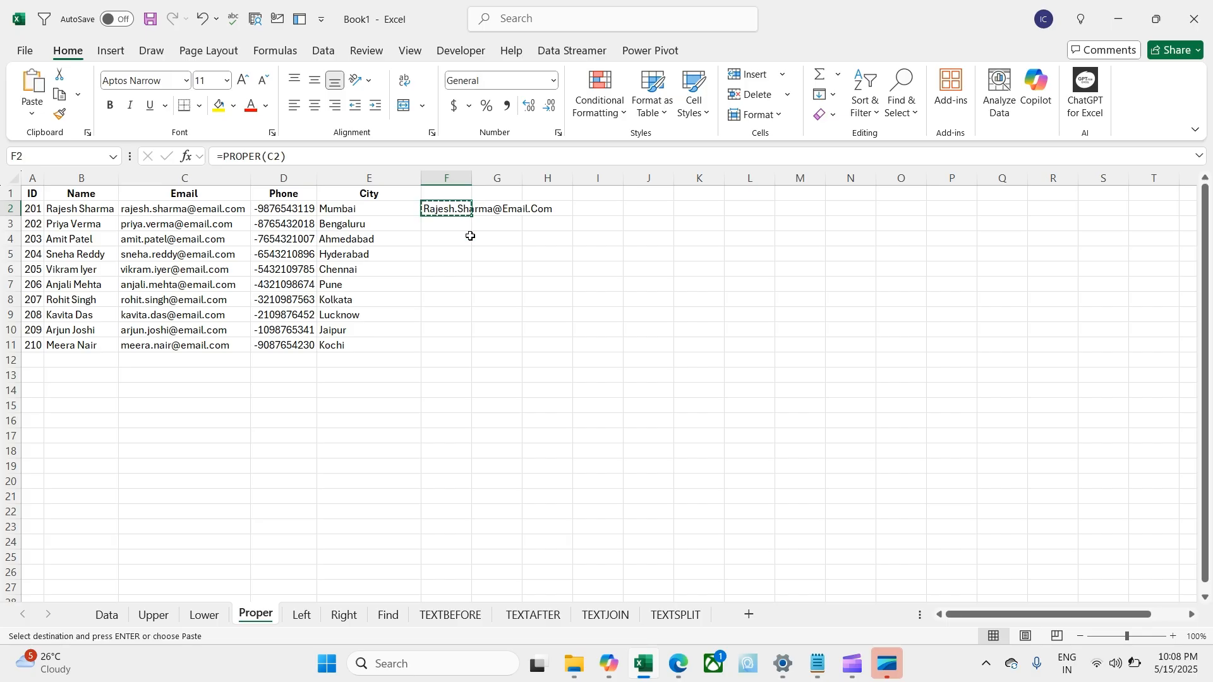
key(Left)
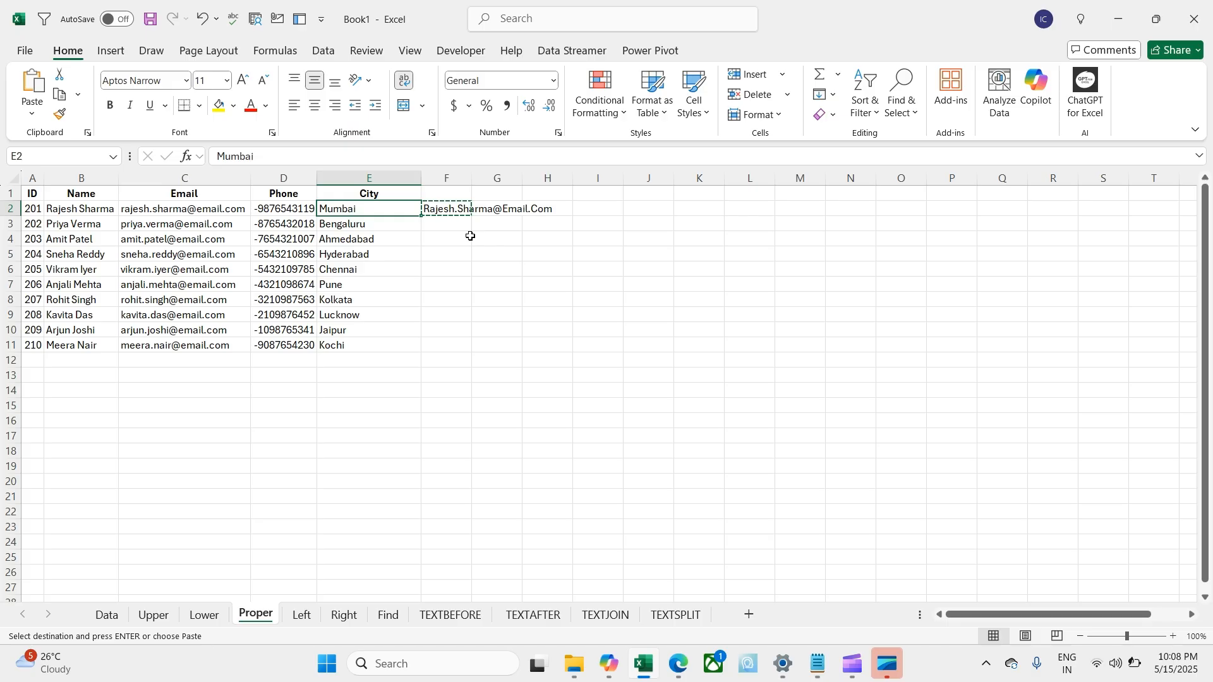
key(ctrl+Down)
key(Right)
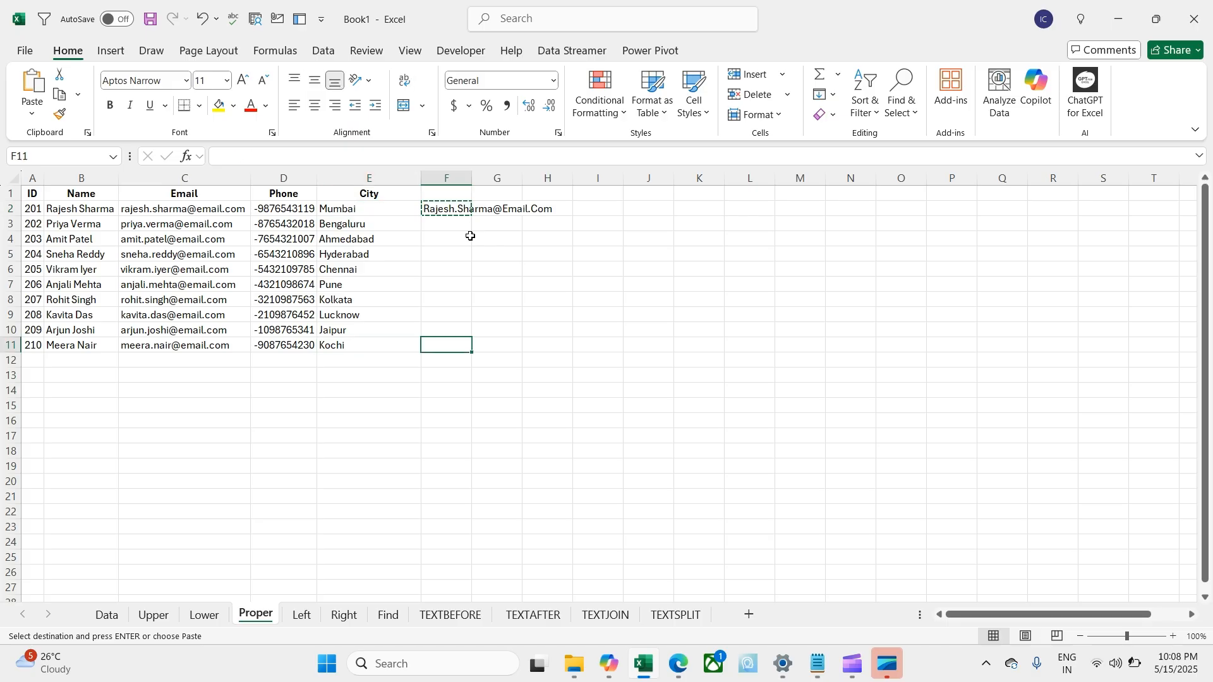
key(ctrl+shift+Up)
key(ctrl+v)
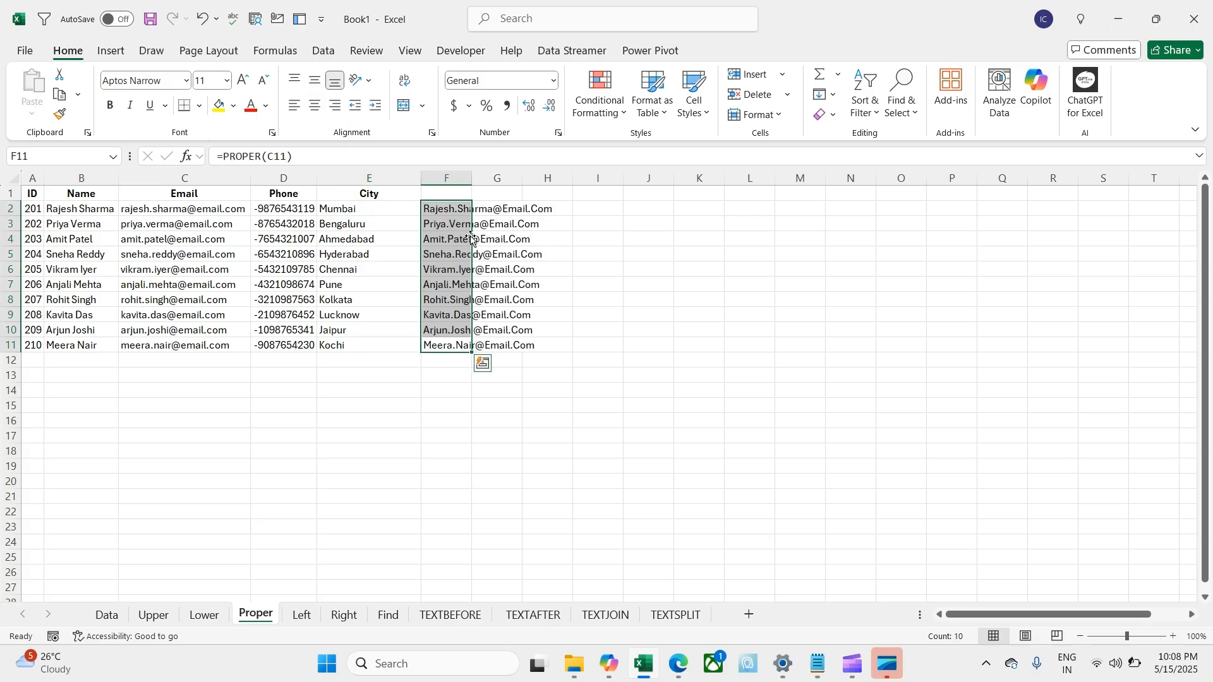
click(331, 404)
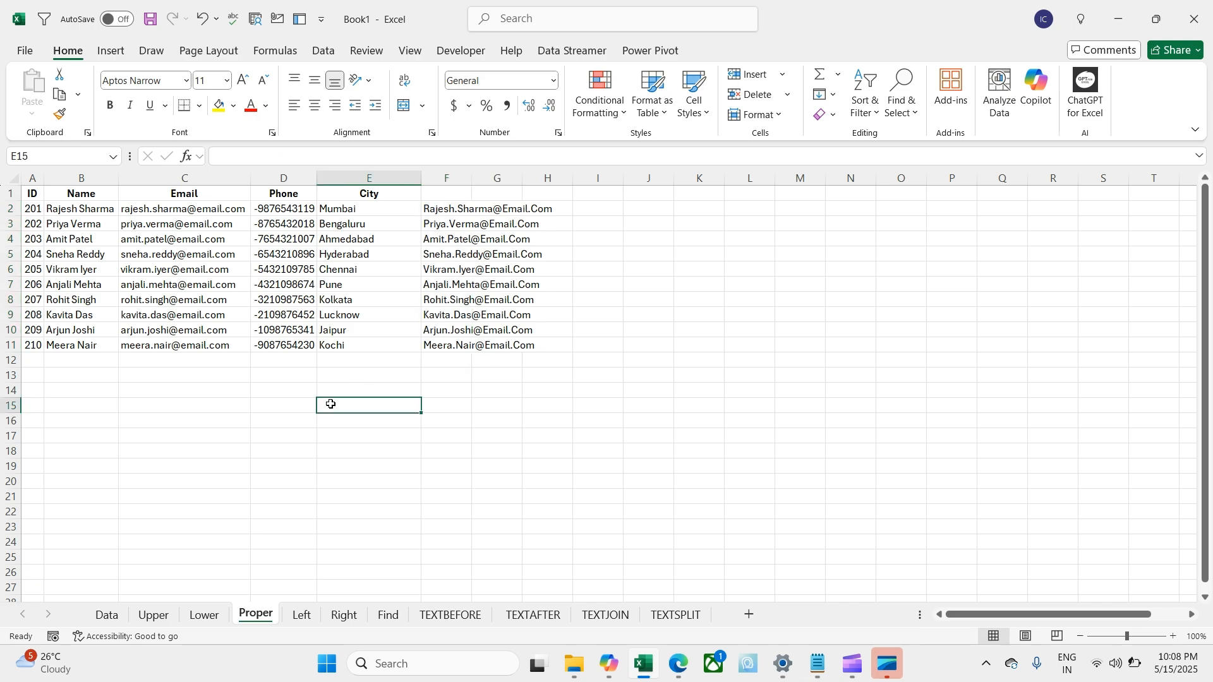
Step: Delete columns C:E (Email, Phone, City) on the Left sheet
click(301, 615)
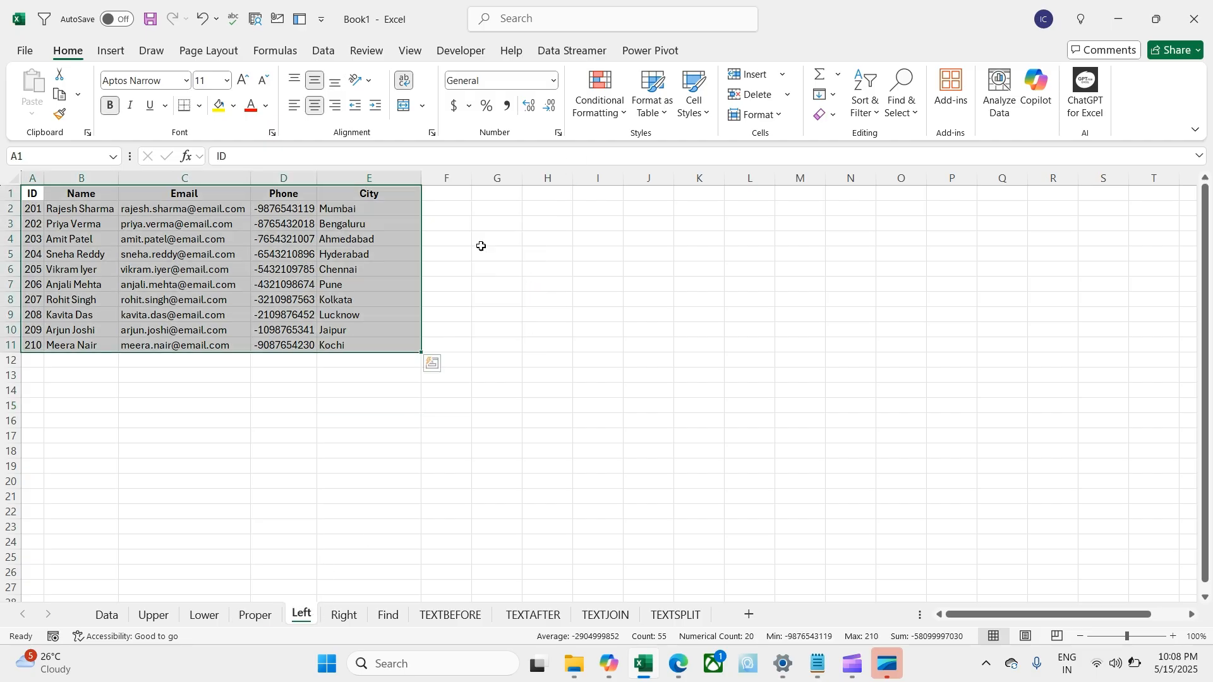
click(477, 266)
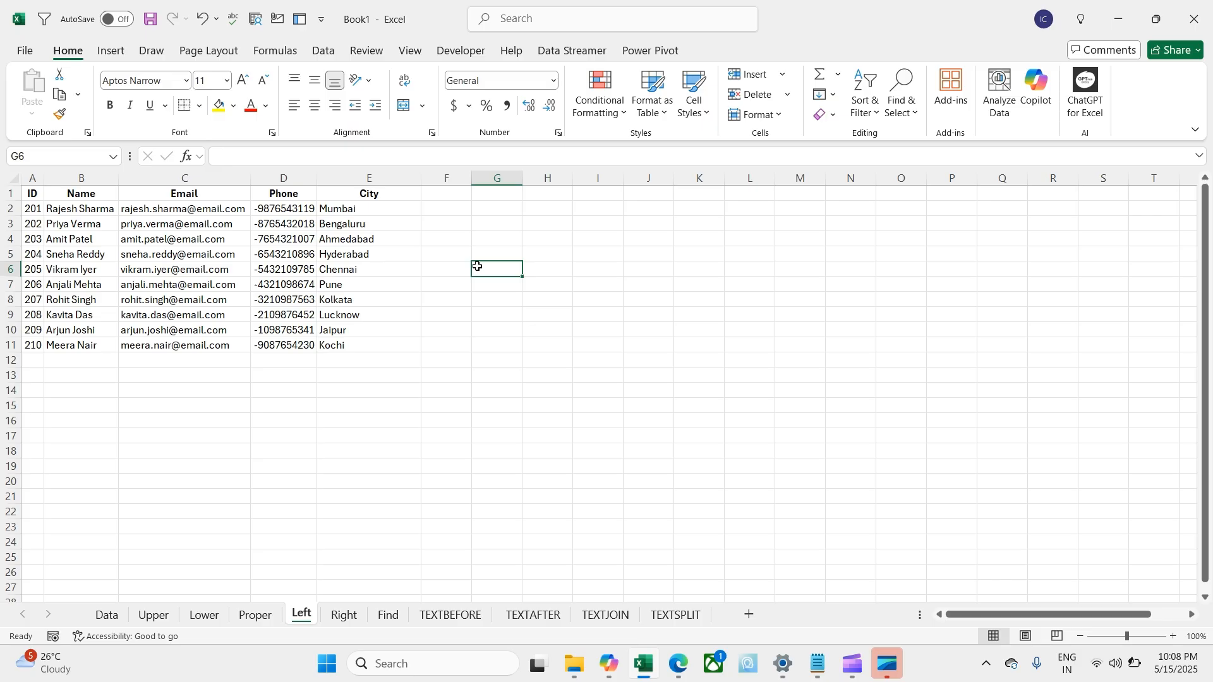
click(197, 176)
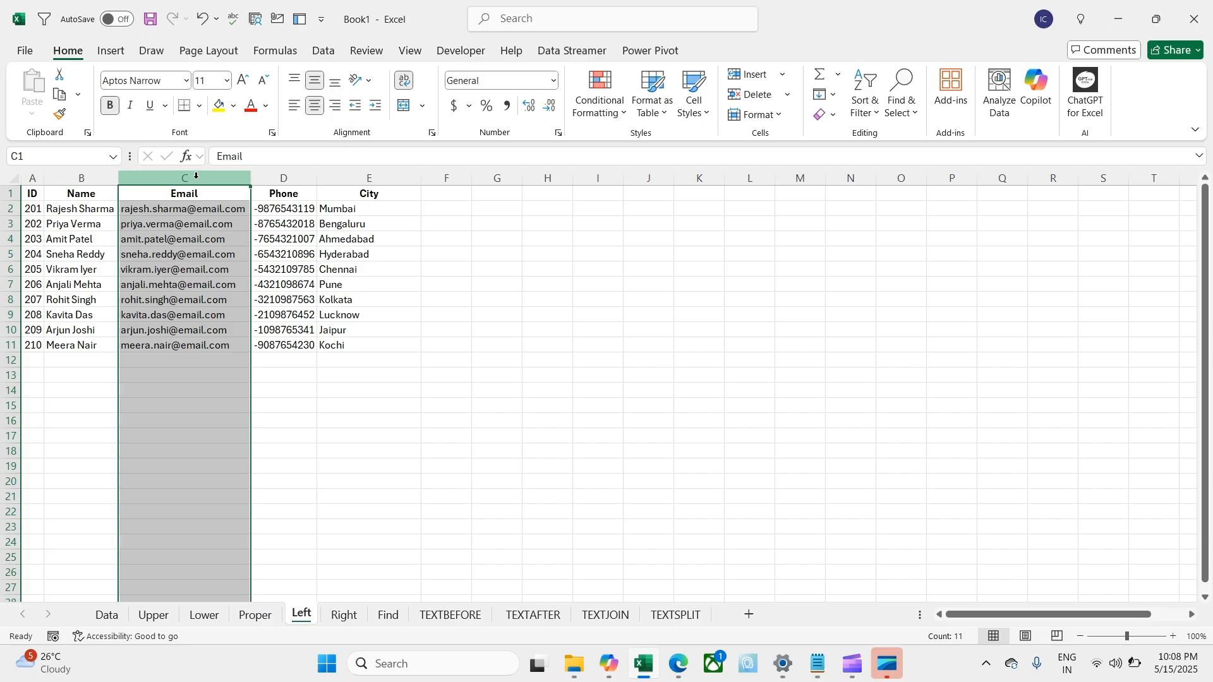
key(shift+Right)
key(shift+Right)
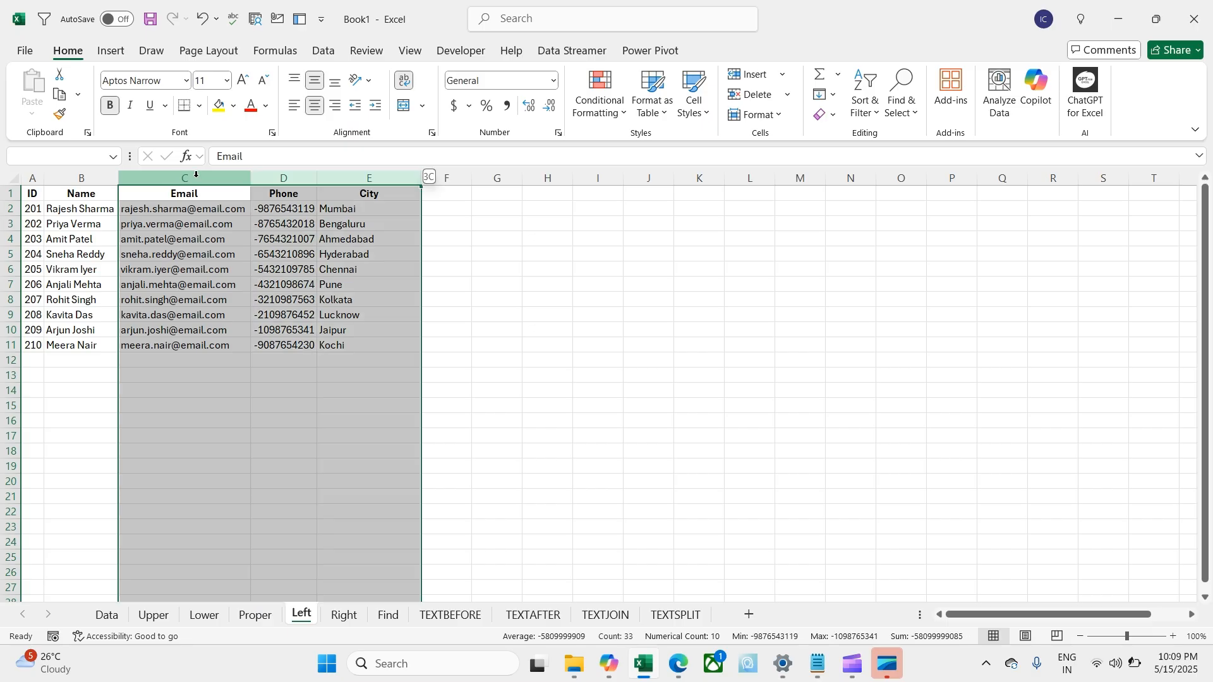
key(Left)
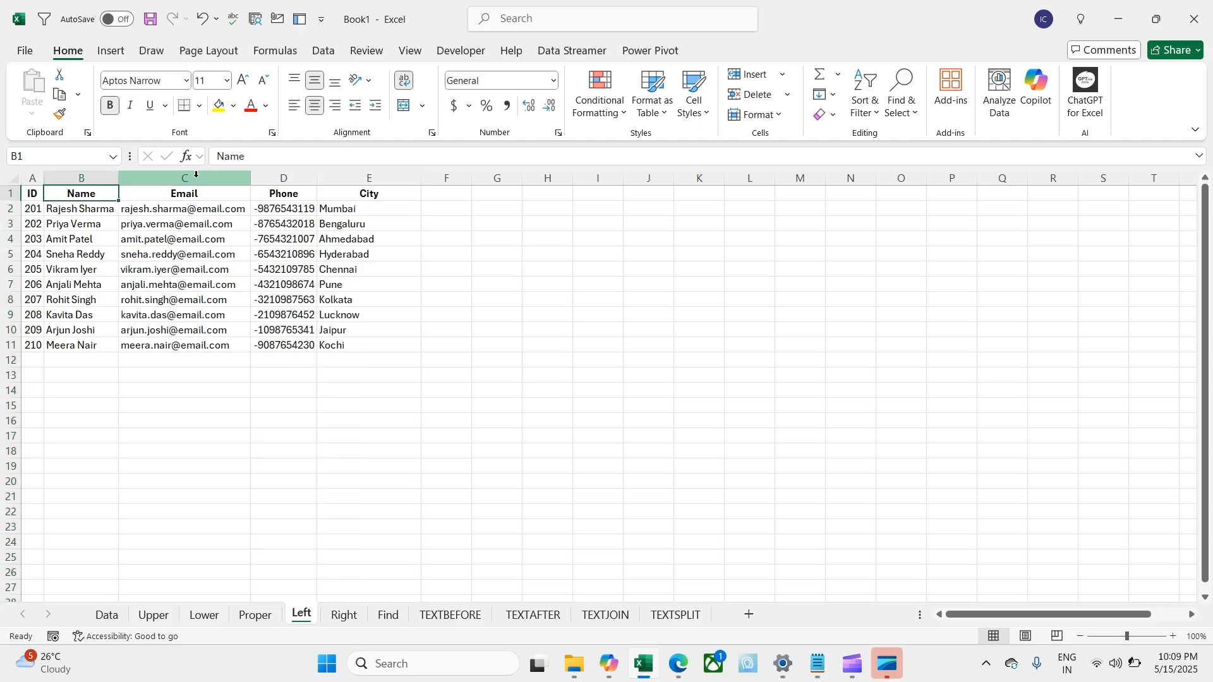
click(196, 175)
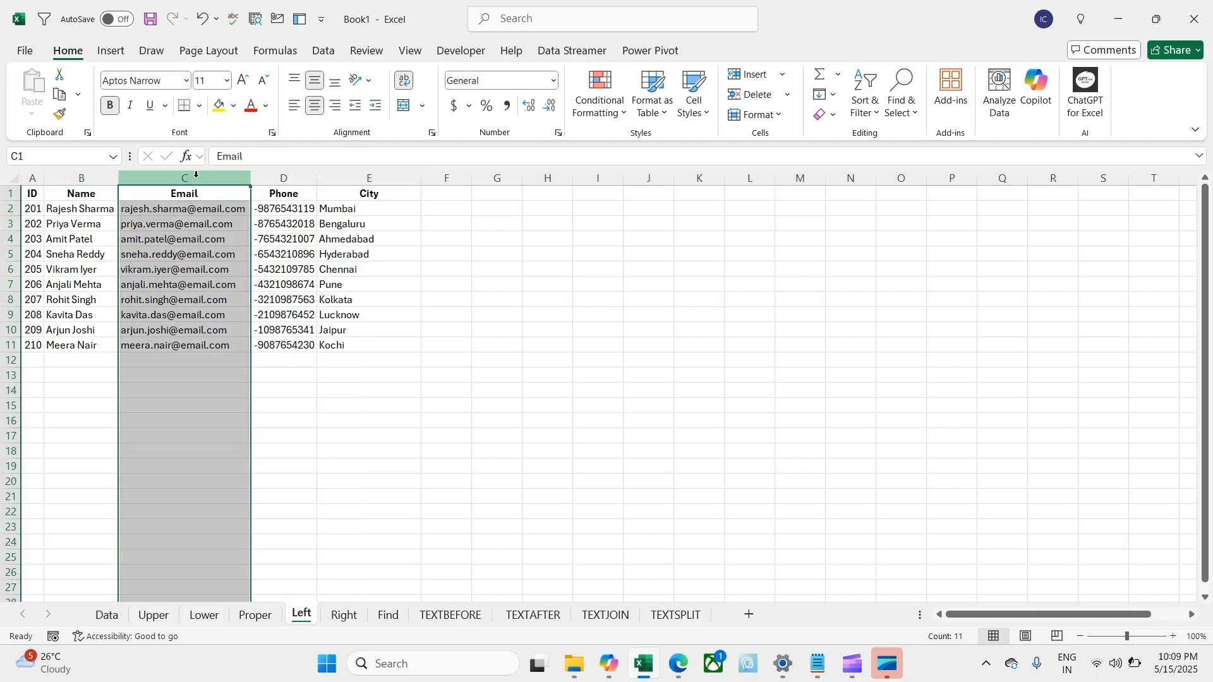
key(shift+Right)
key(shift+Right)
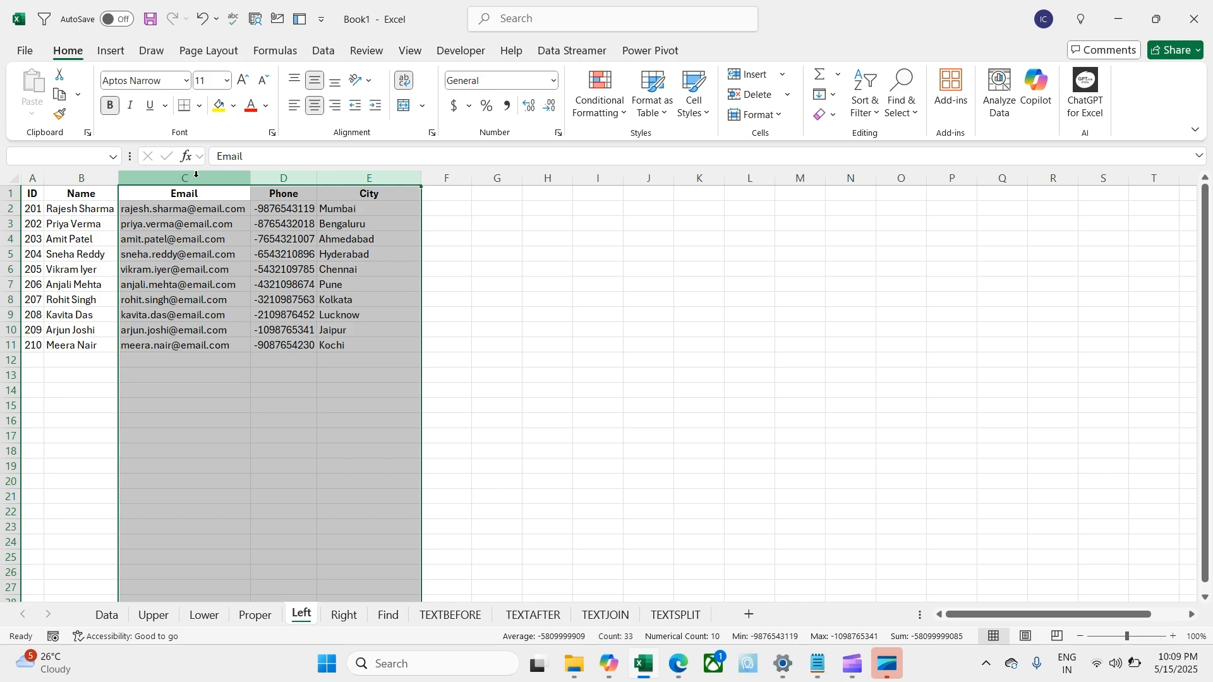
key(ctrl+minus)
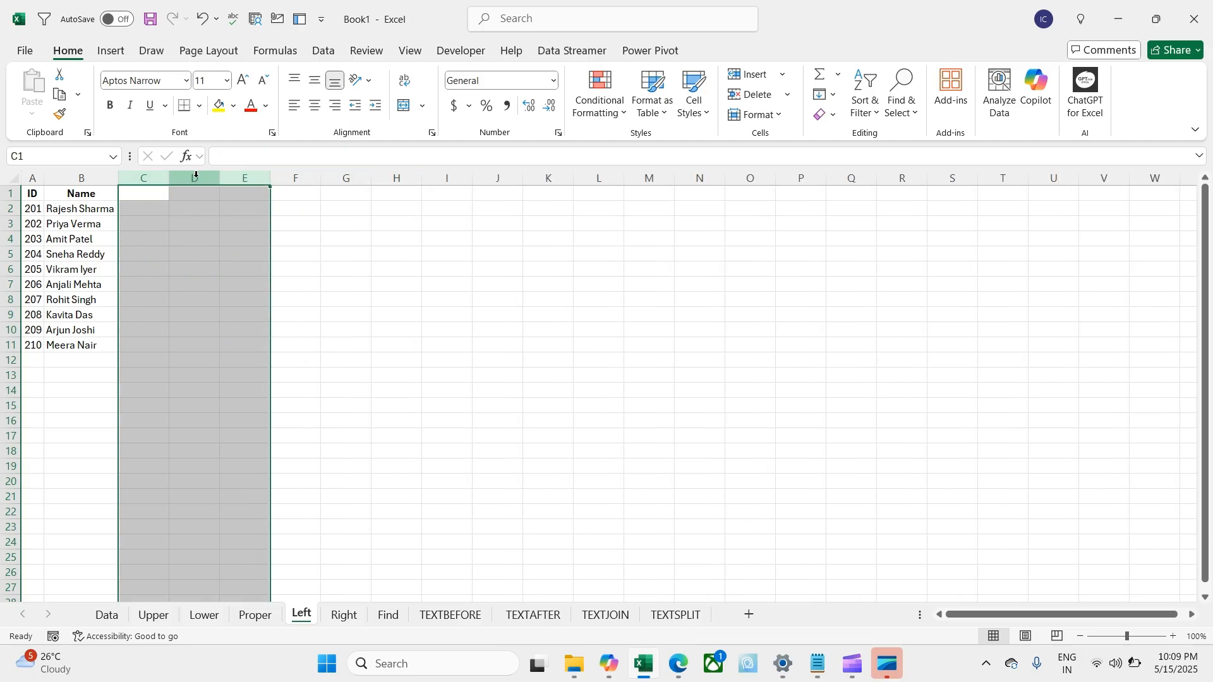
key(Left)
Step: Type the header 'First Name' in C1
key(Right)
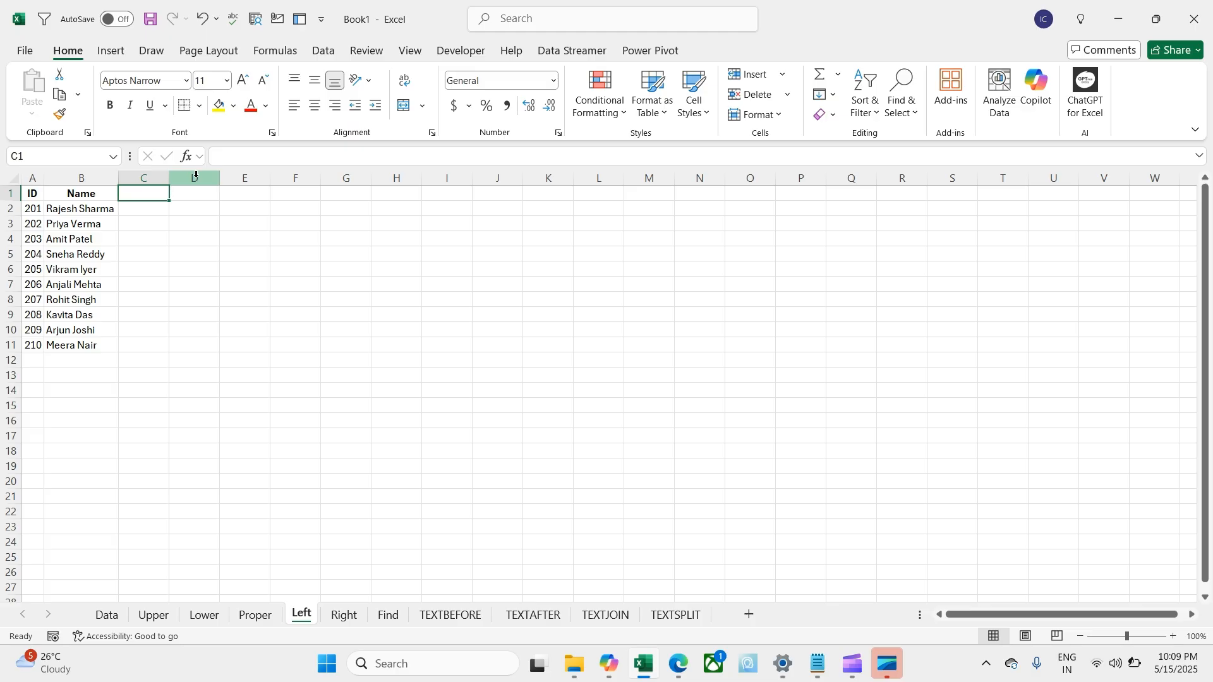
text(First Name)
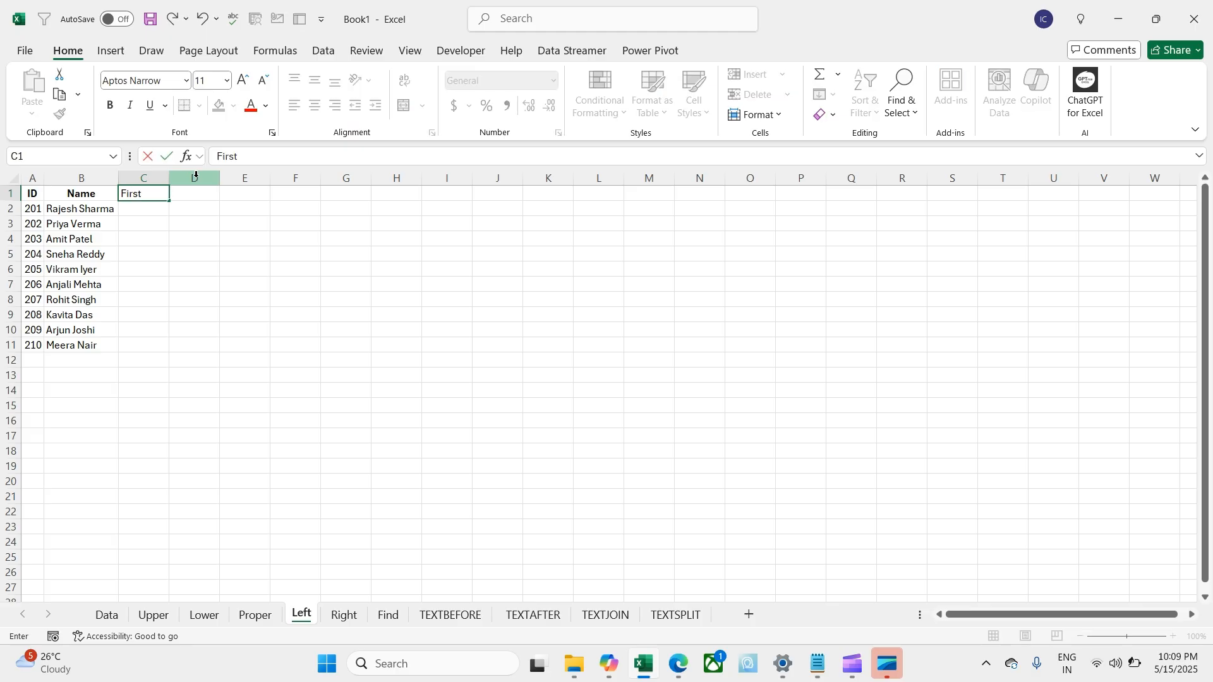
key(Return)
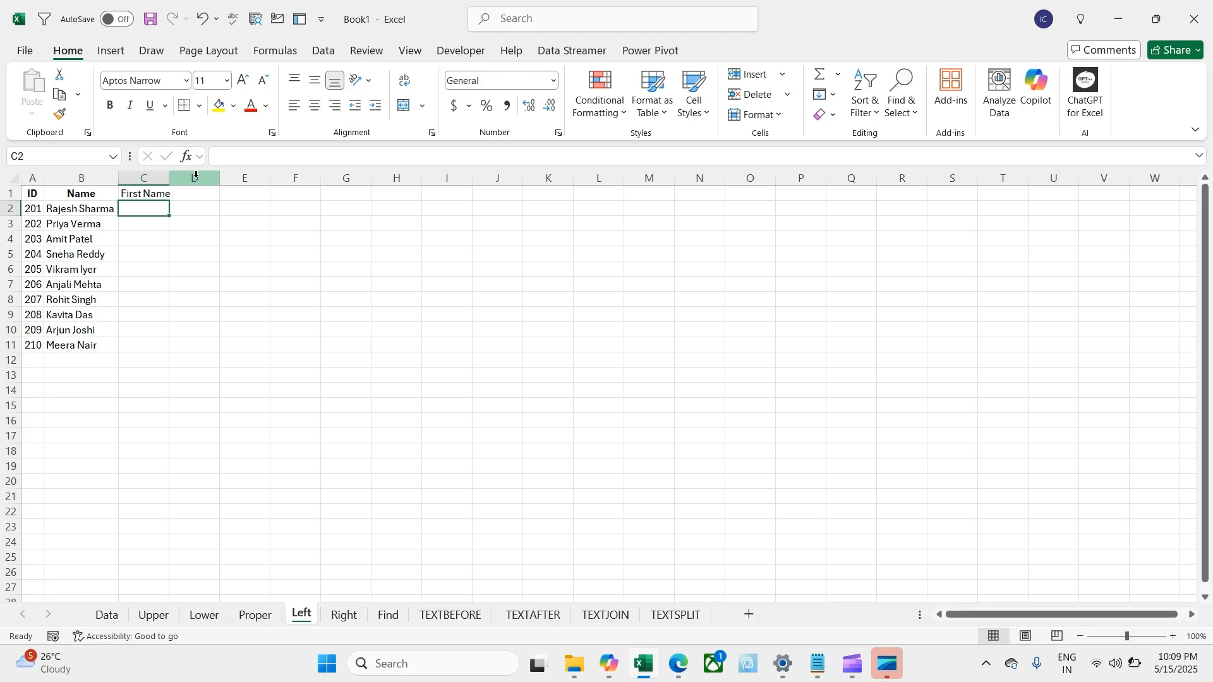
Step: Try =LEFT(B2,6) in C2, fill it to C11, then clear C2:C11
text(=lef)
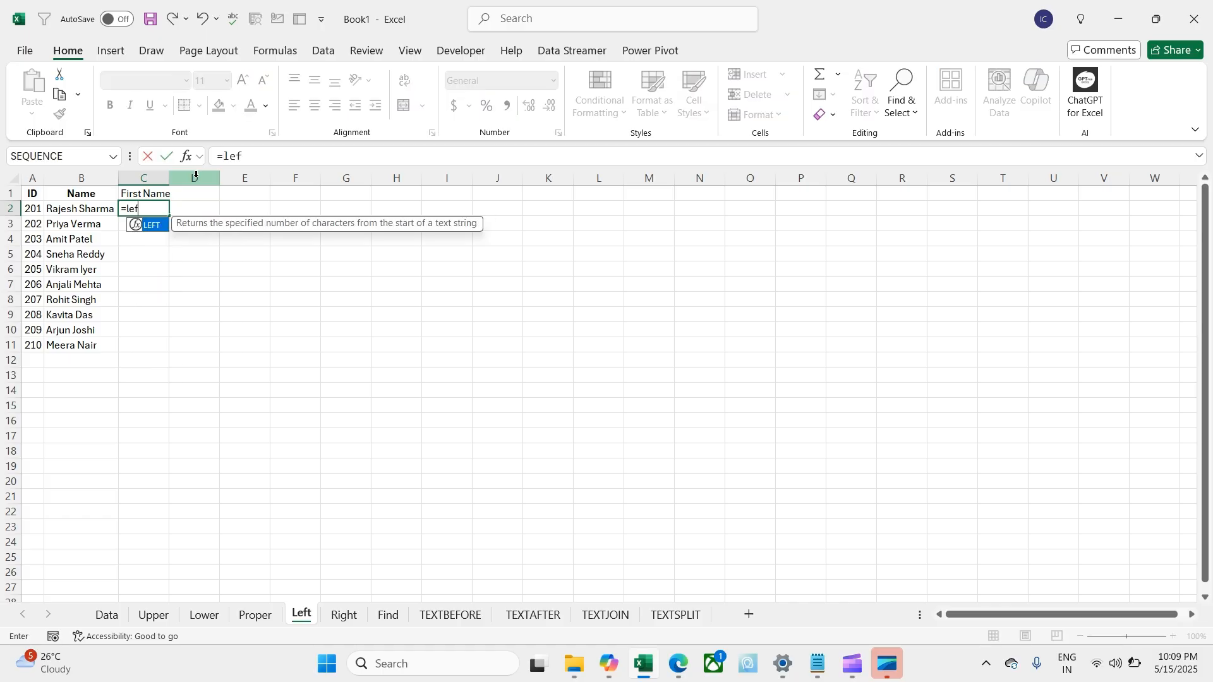
key(Tab)
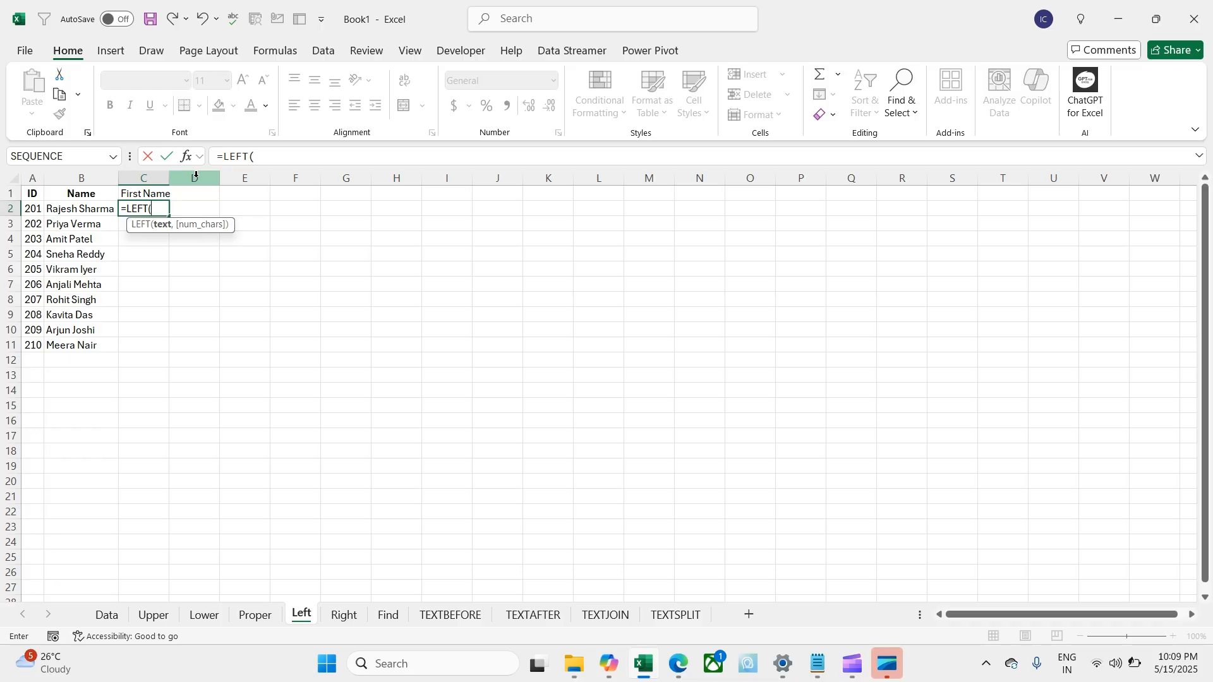
key(Left)
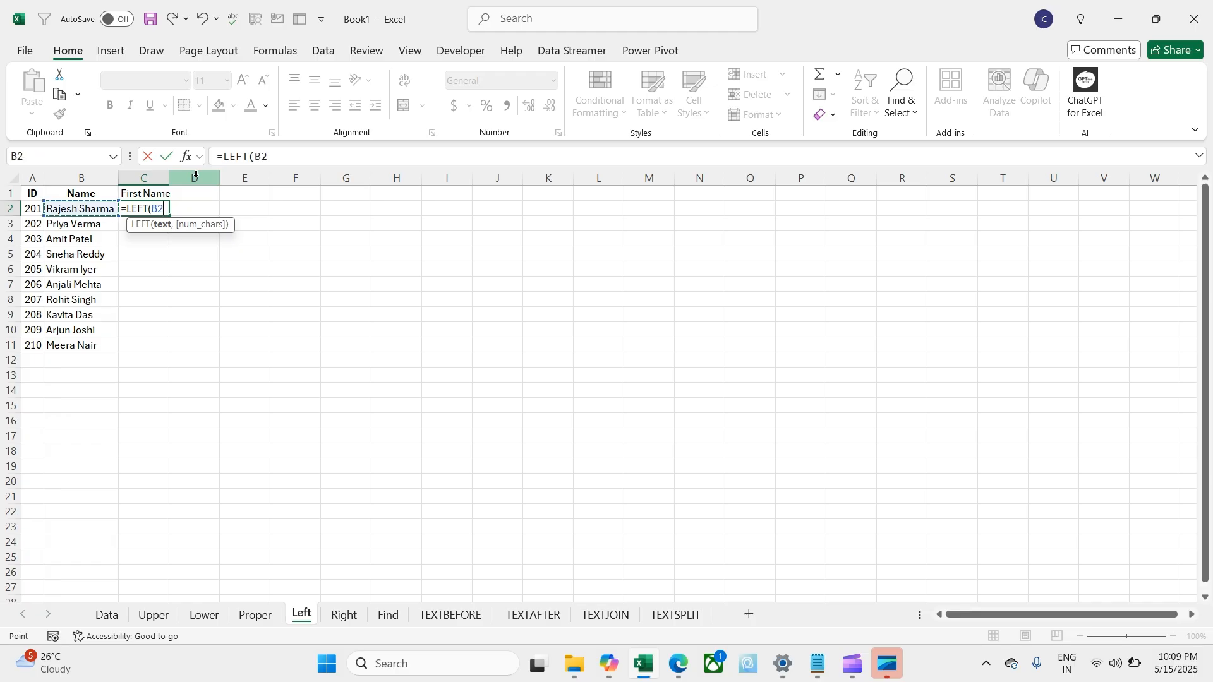
text(,)
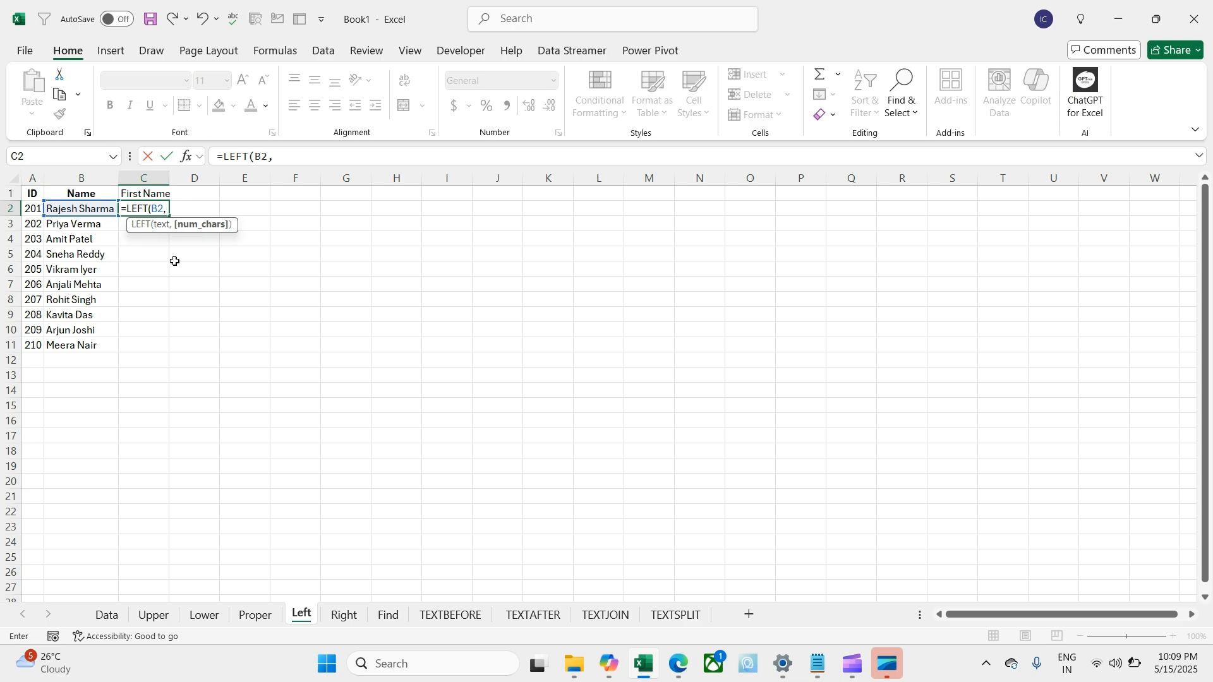
text(6))
key(Return)
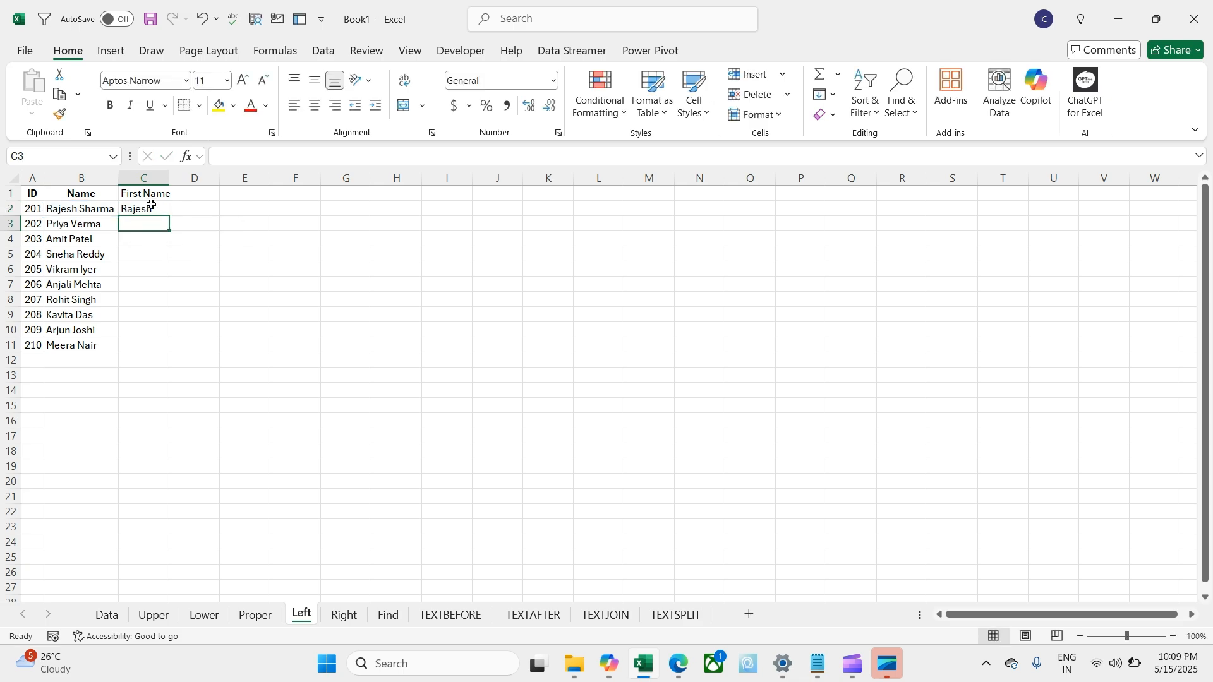
click(152, 206)
drag(169, 216, 148, 357)
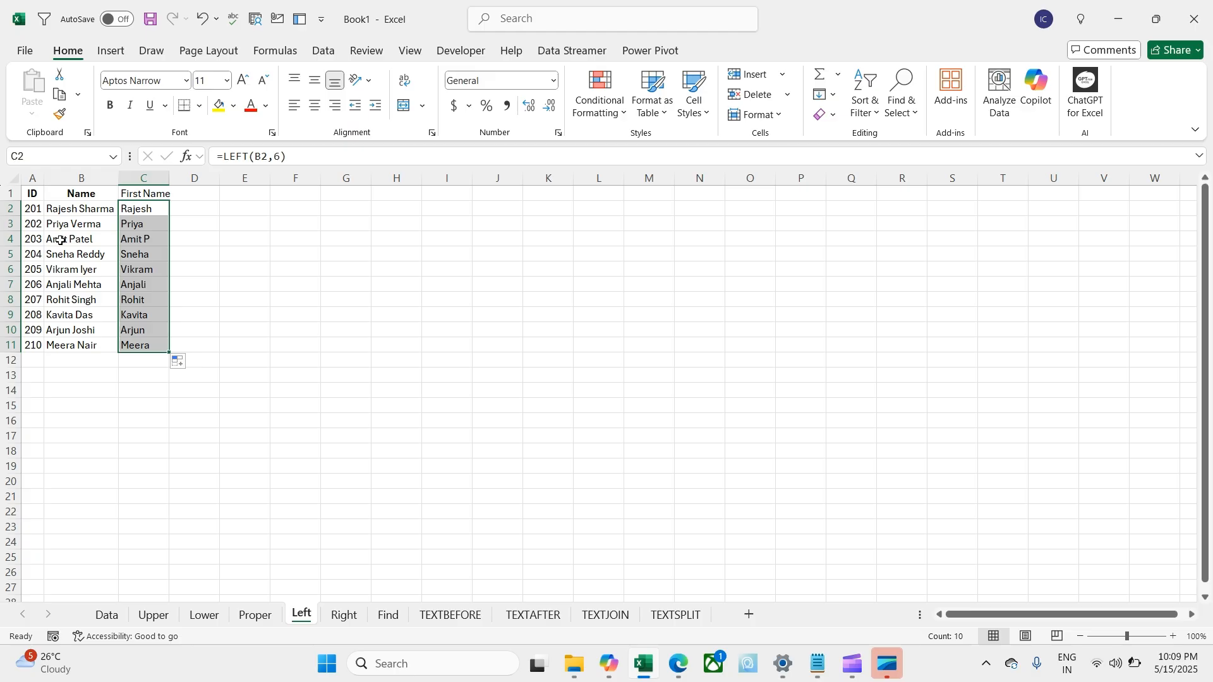
key(Delete)
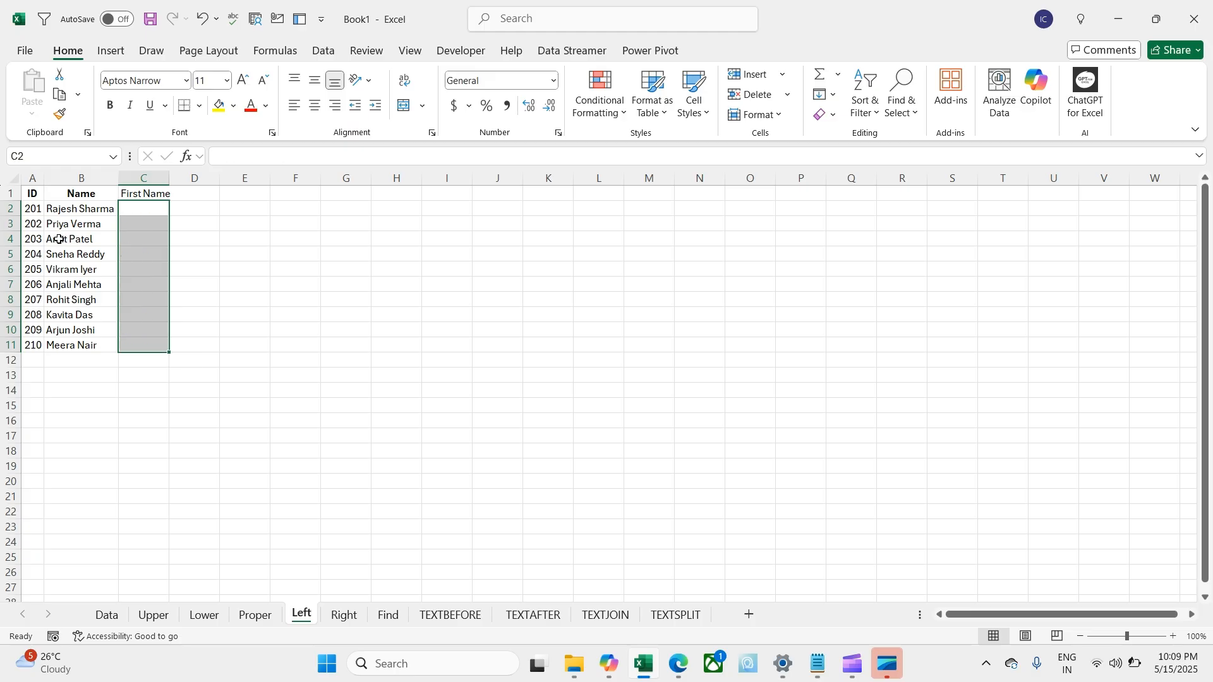
Step: Delete the 'First Name' header from C1, leaving column C blank
click(159, 191)
key(Delete)
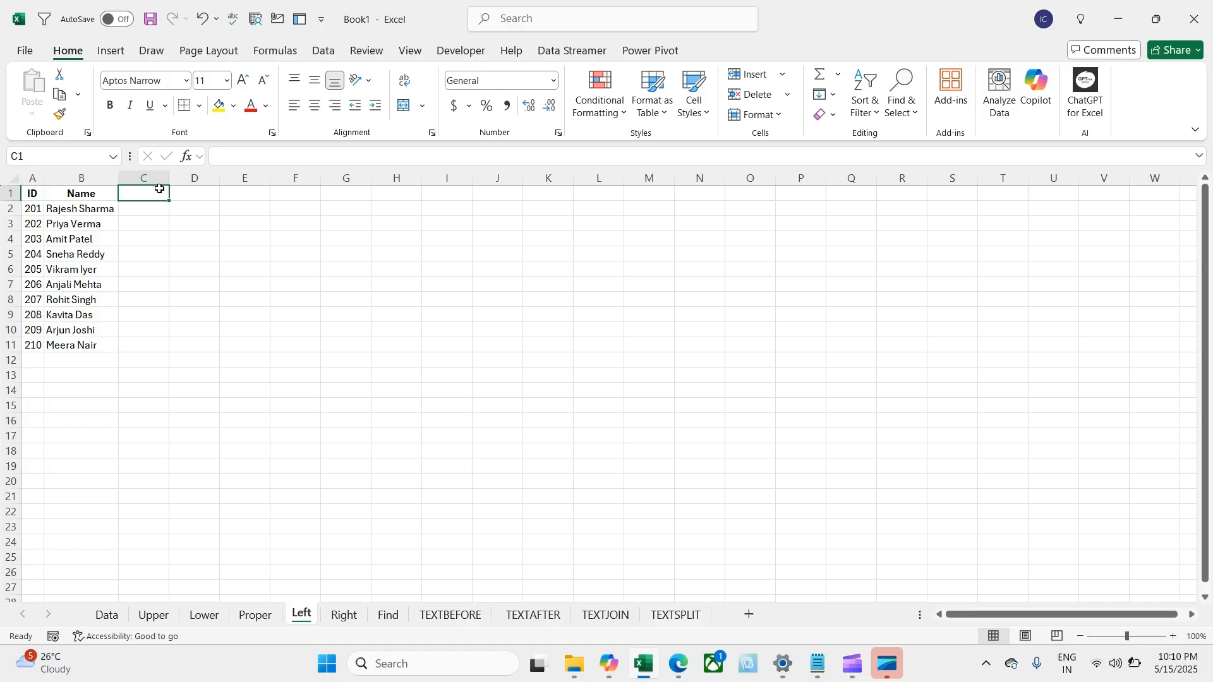
click(78, 209)
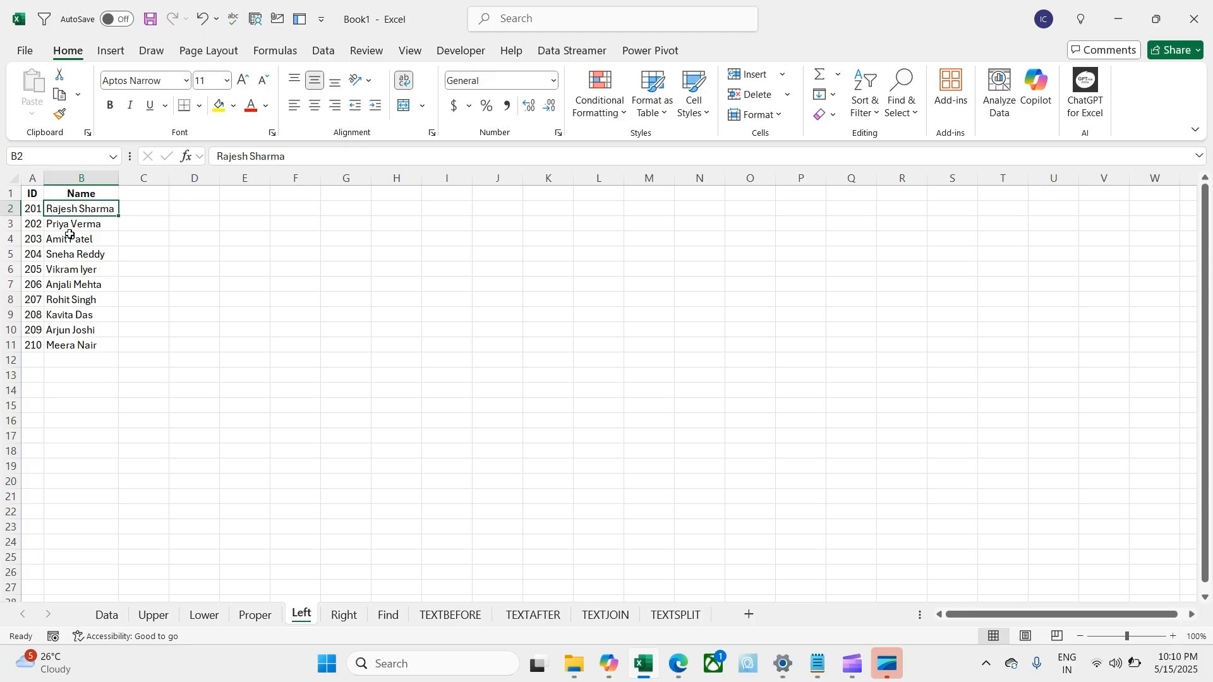
click(139, 210)
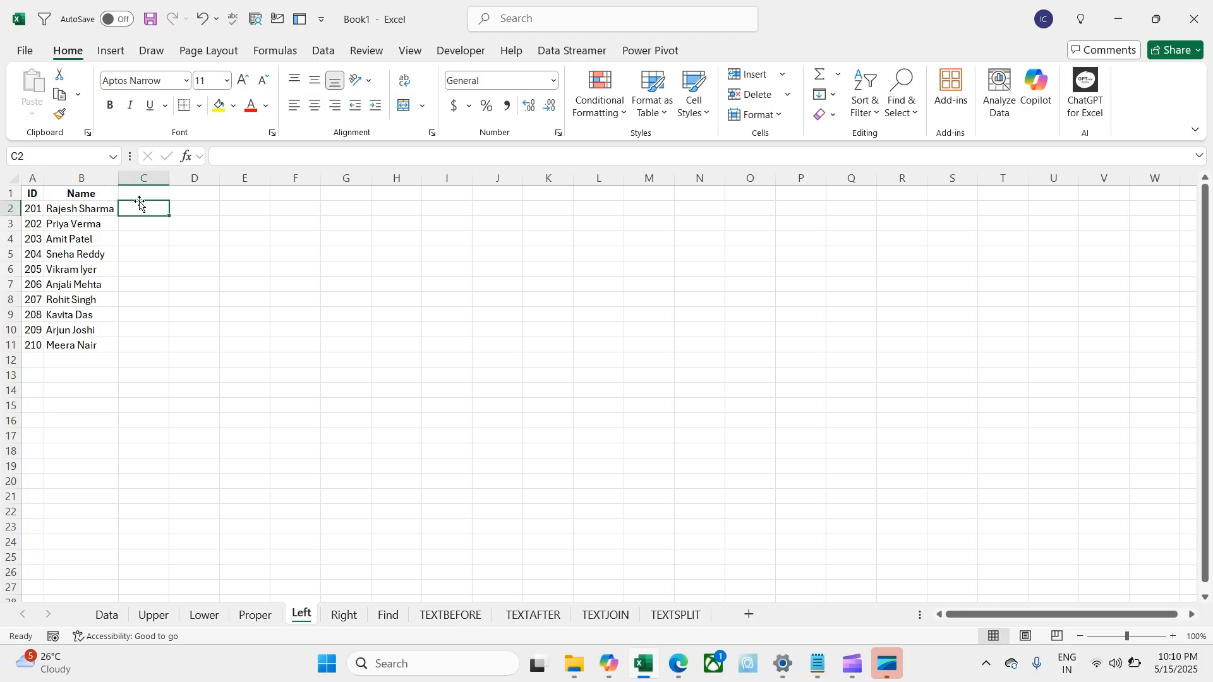
click(141, 195)
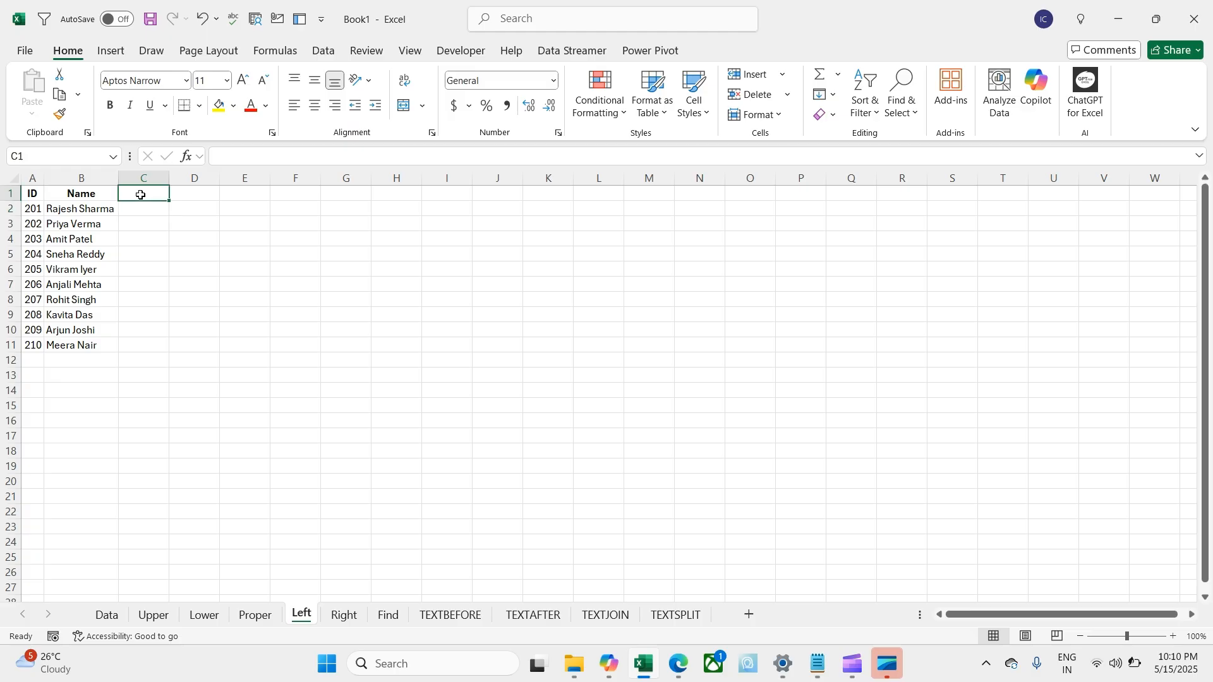
Step: Put the header 'Position of Space' in C1 and =FIND(" ",B2) in C2
text(Posi)
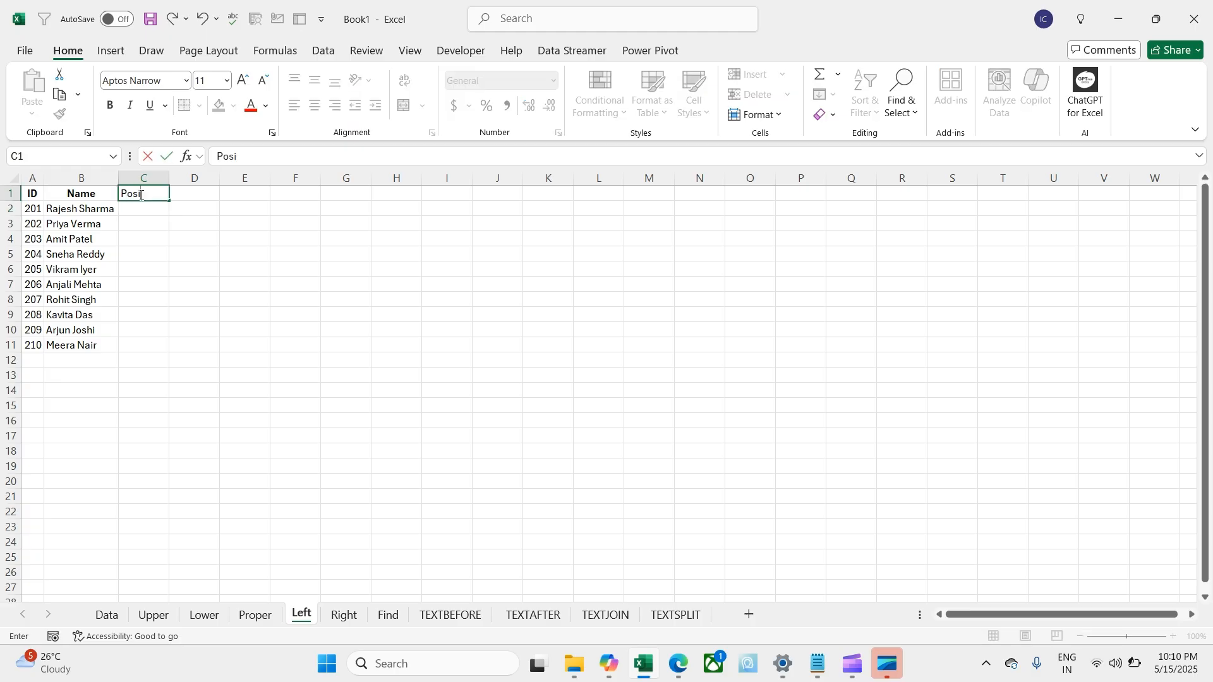
text(tion of Space)
key(Return)
text(=fi)
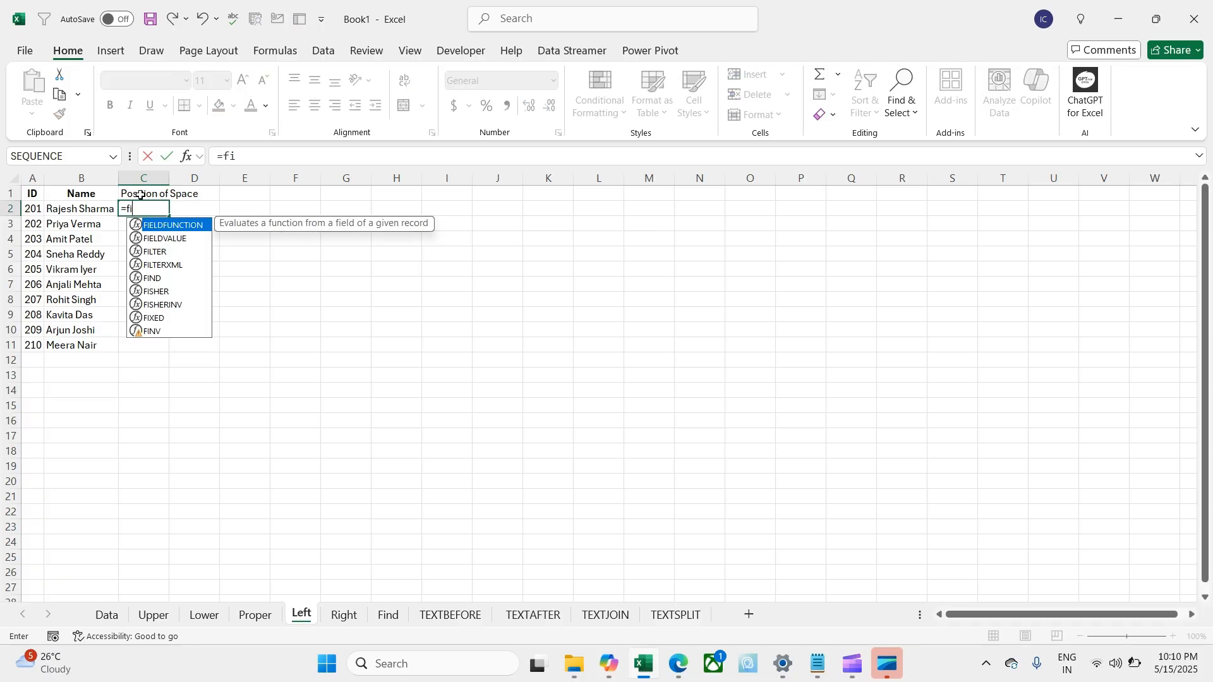
text(n)
key(Tab)
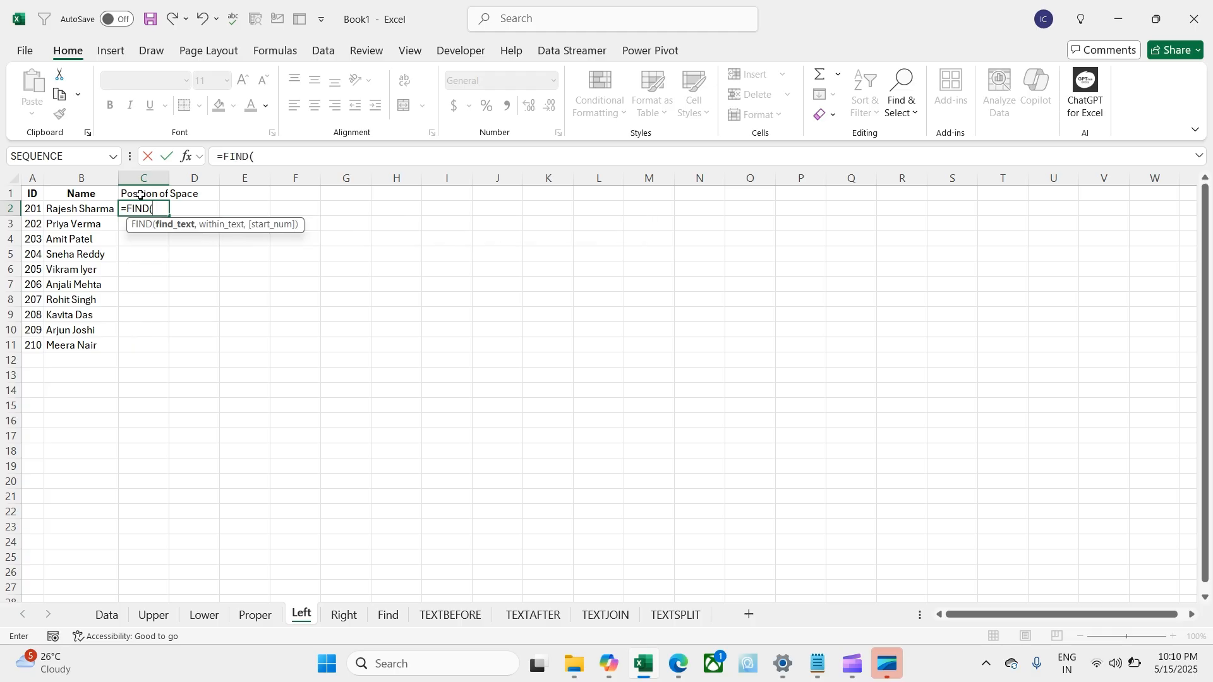
text(" ",)
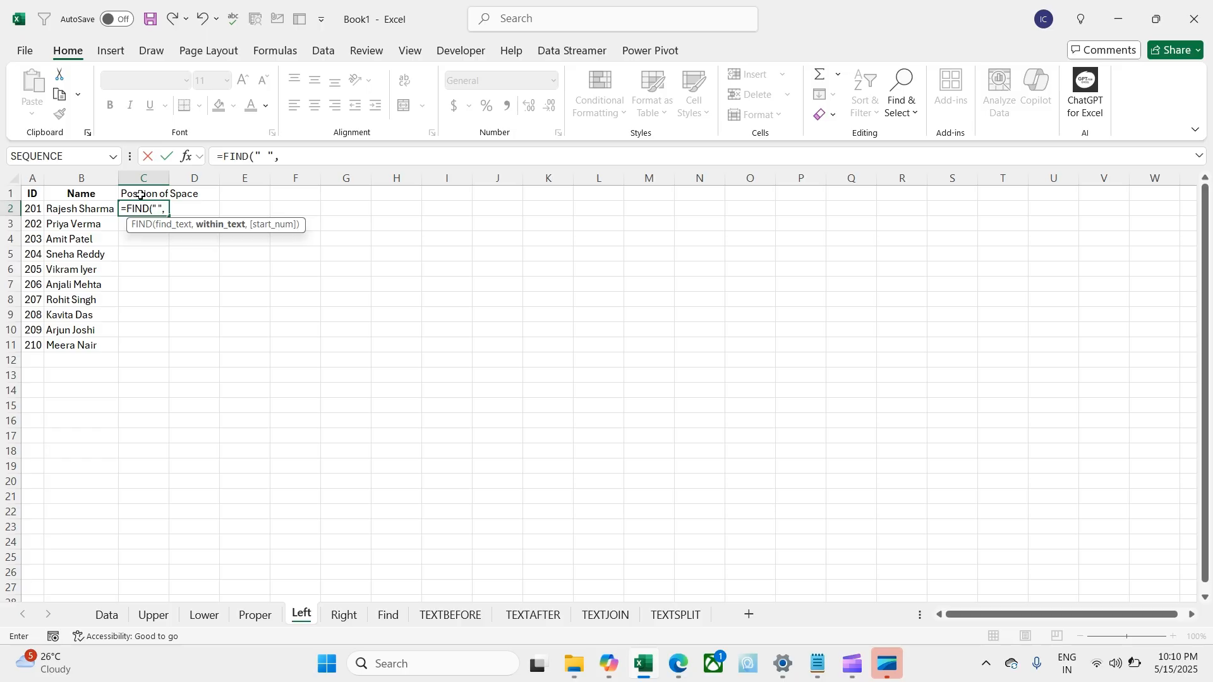
key(Left)
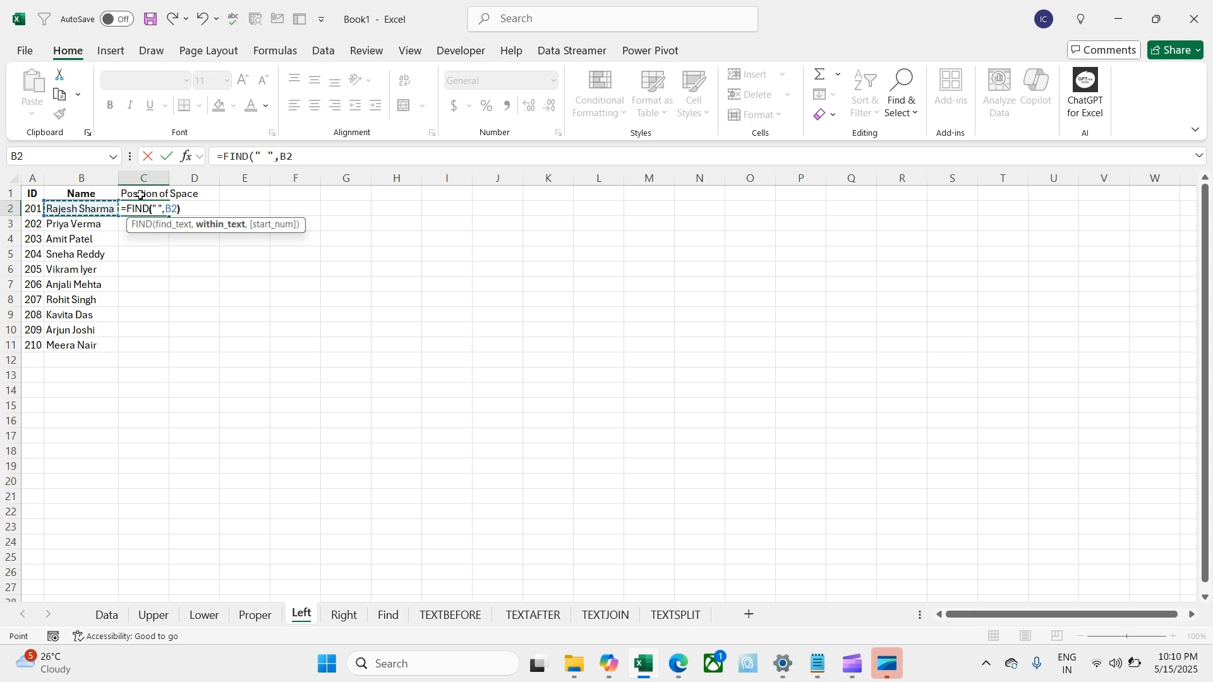
key(Return)
Step: Fill the FIND formula down to row 11 and autofit column C
click(157, 210)
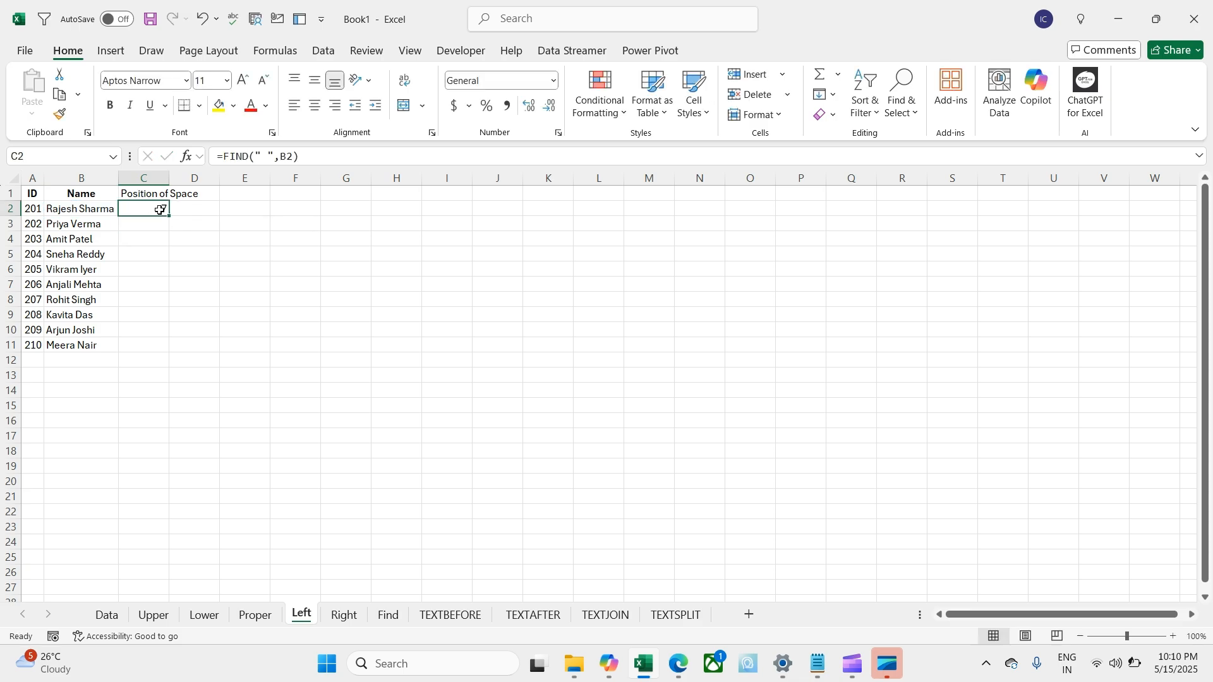
double_click(170, 218)
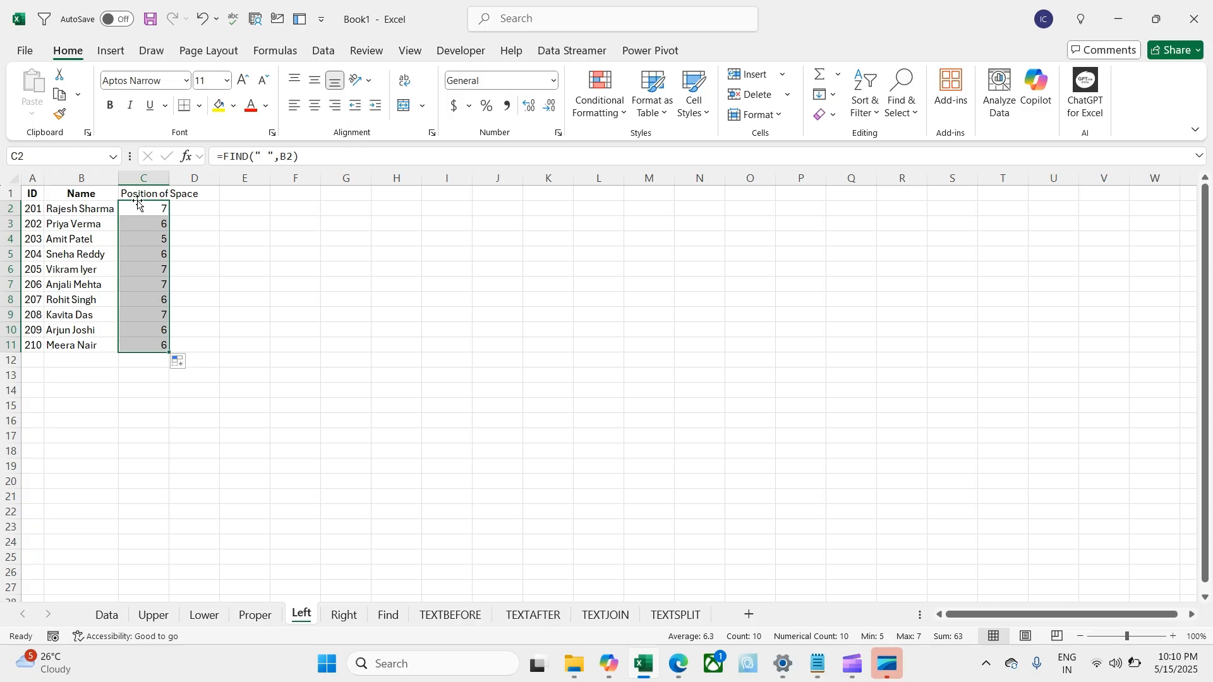
double_click(170, 178)
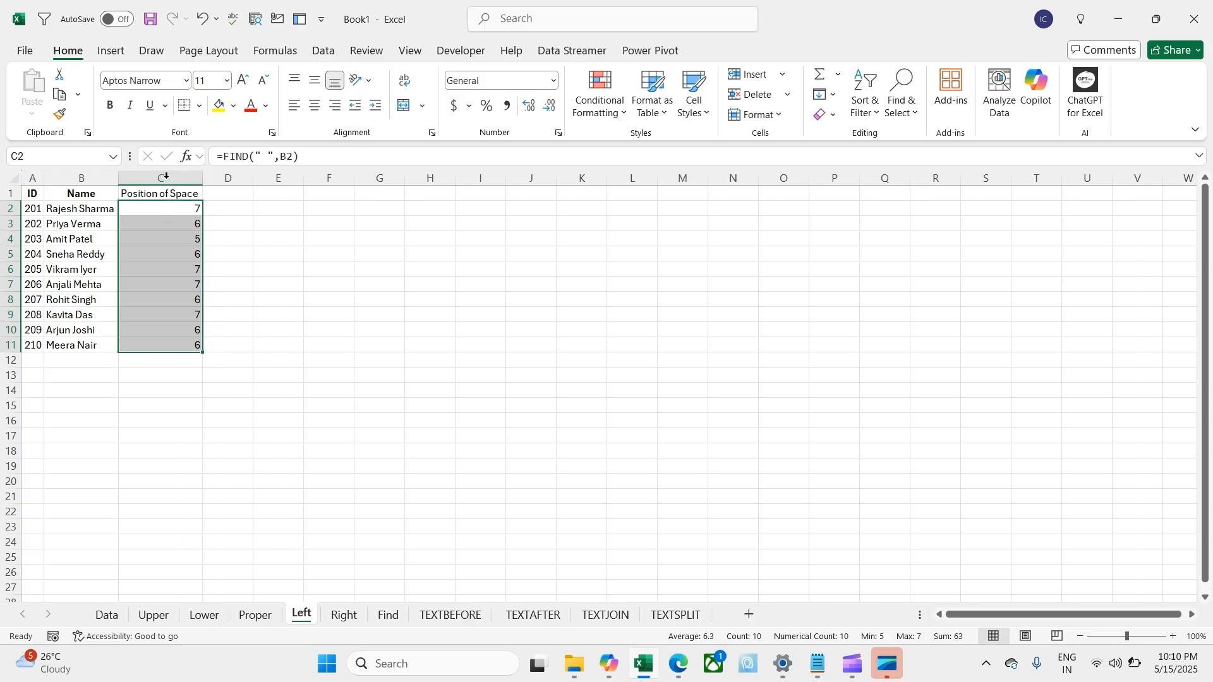
click(165, 215)
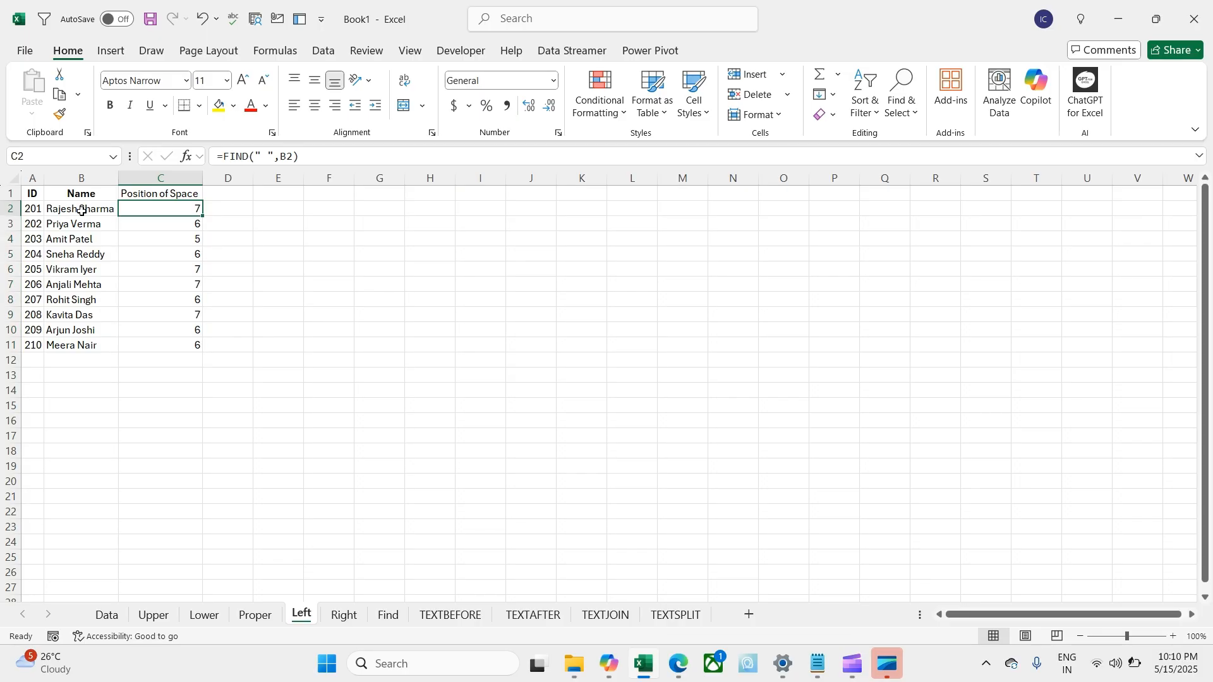
click(224, 212)
Step: Enter =LEFT(B2,C2-1) in D2 to extract the first name
text(=lef)
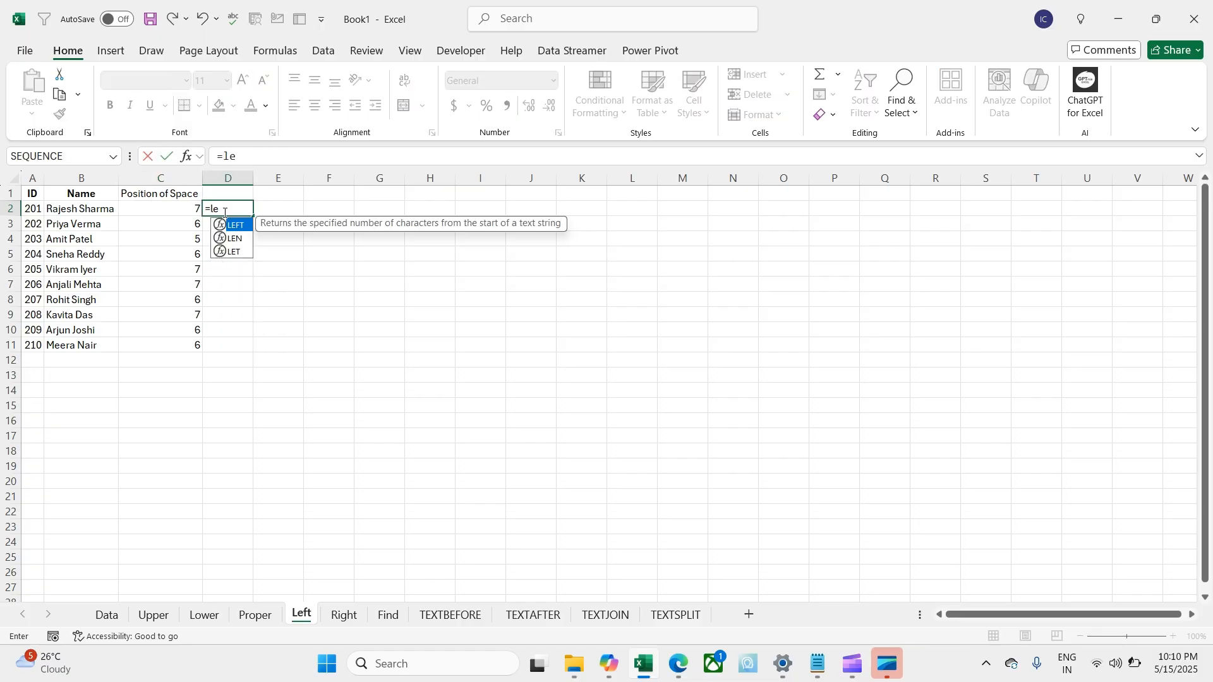
key(Tab)
key(Left)
key(Left)
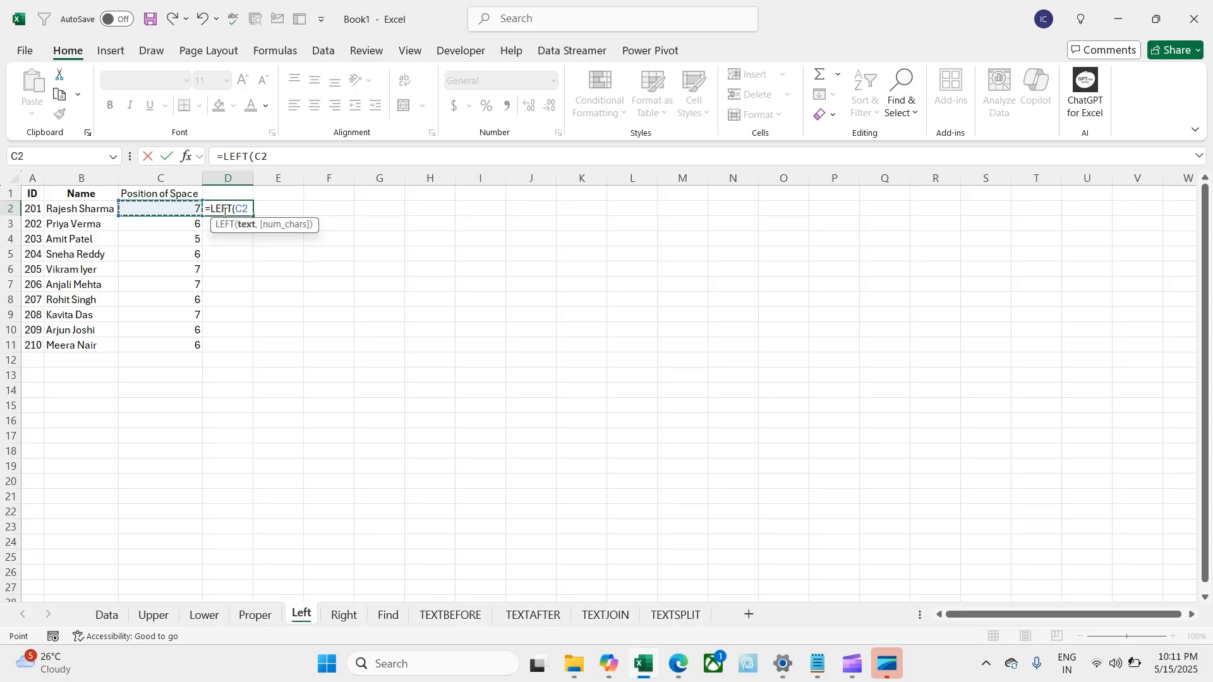
text(,)
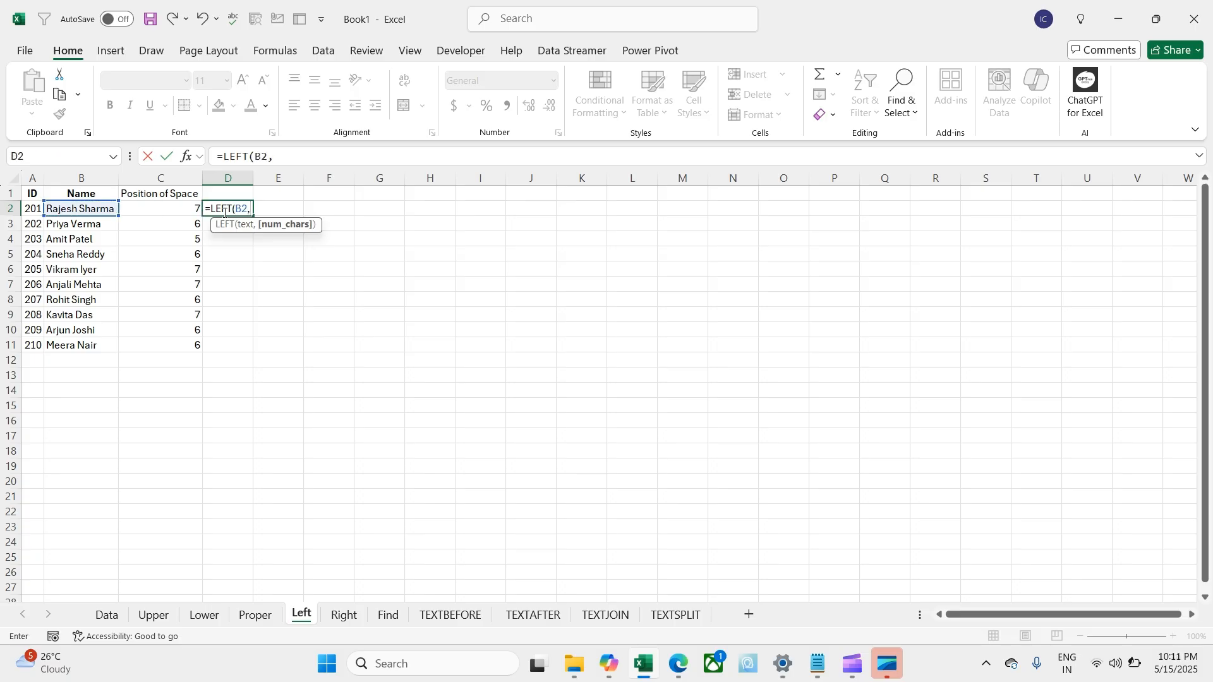
key(Left)
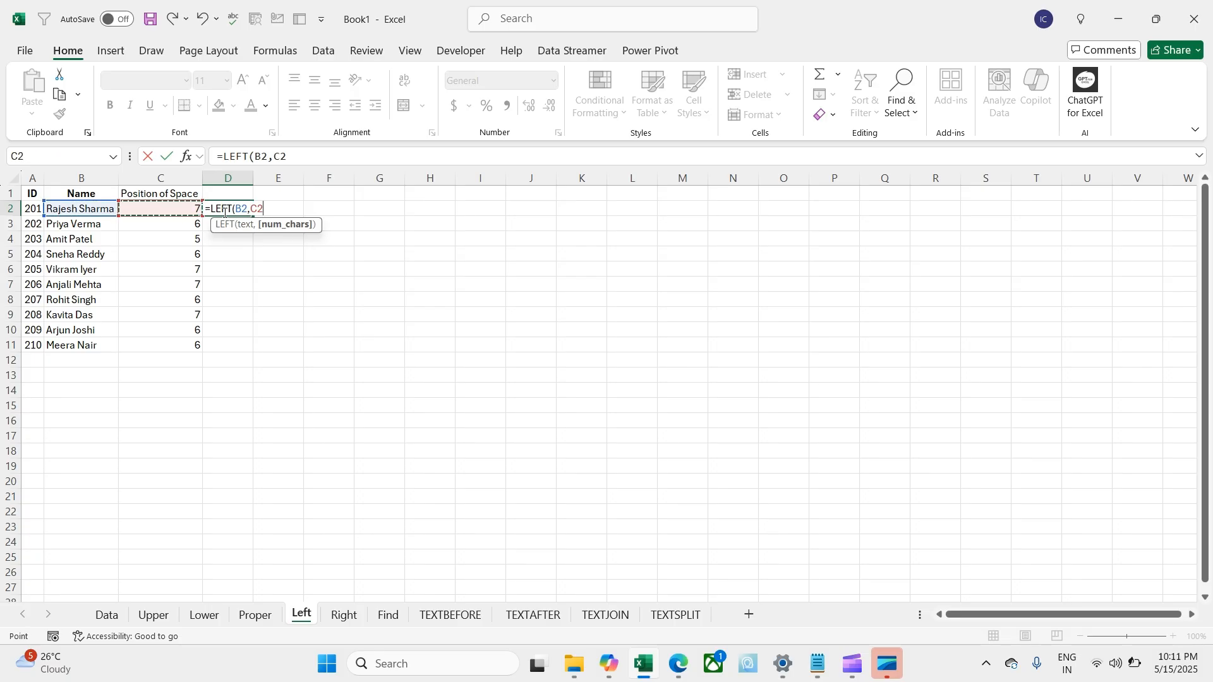
text(-1)
key(Return)
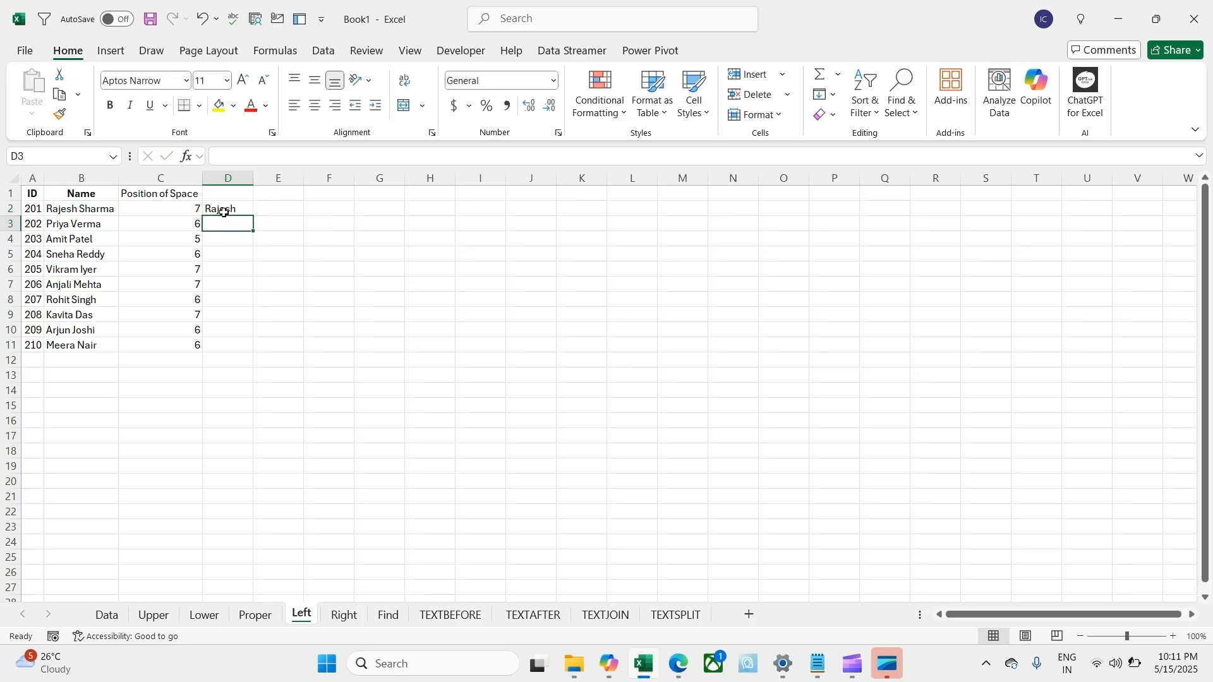
Step: Fill the first-name formula down to D11, then go to the Right sheet
click(224, 213)
double_click(253, 217)
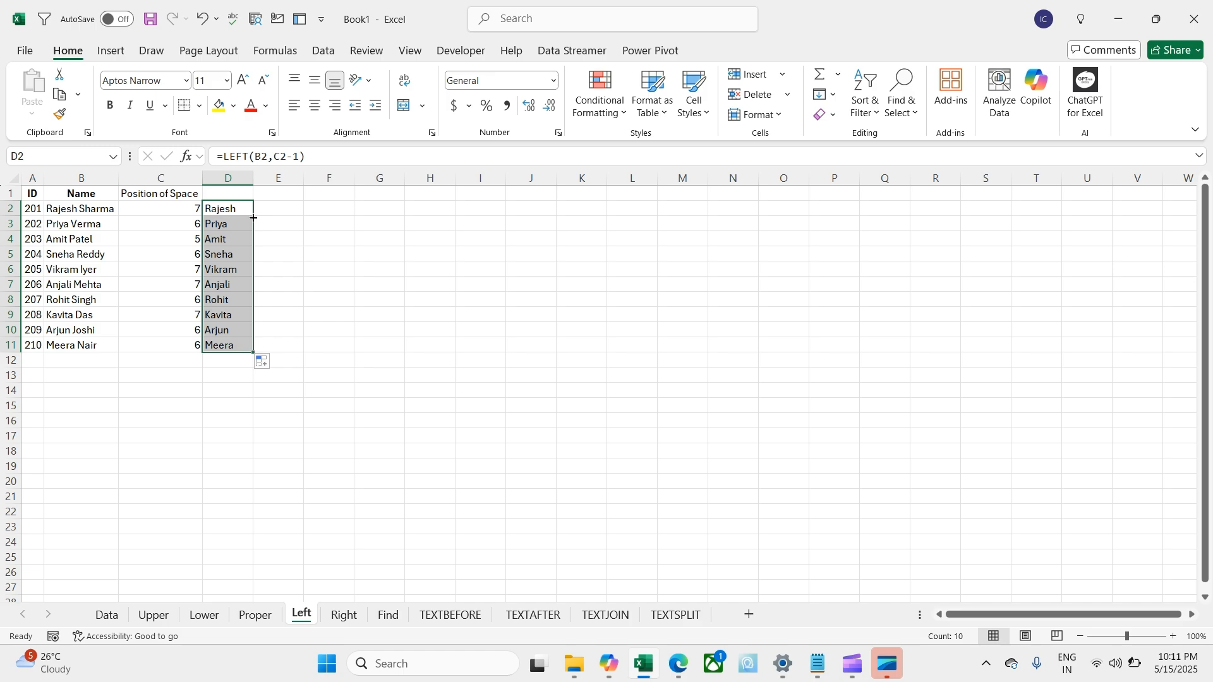
click(328, 238)
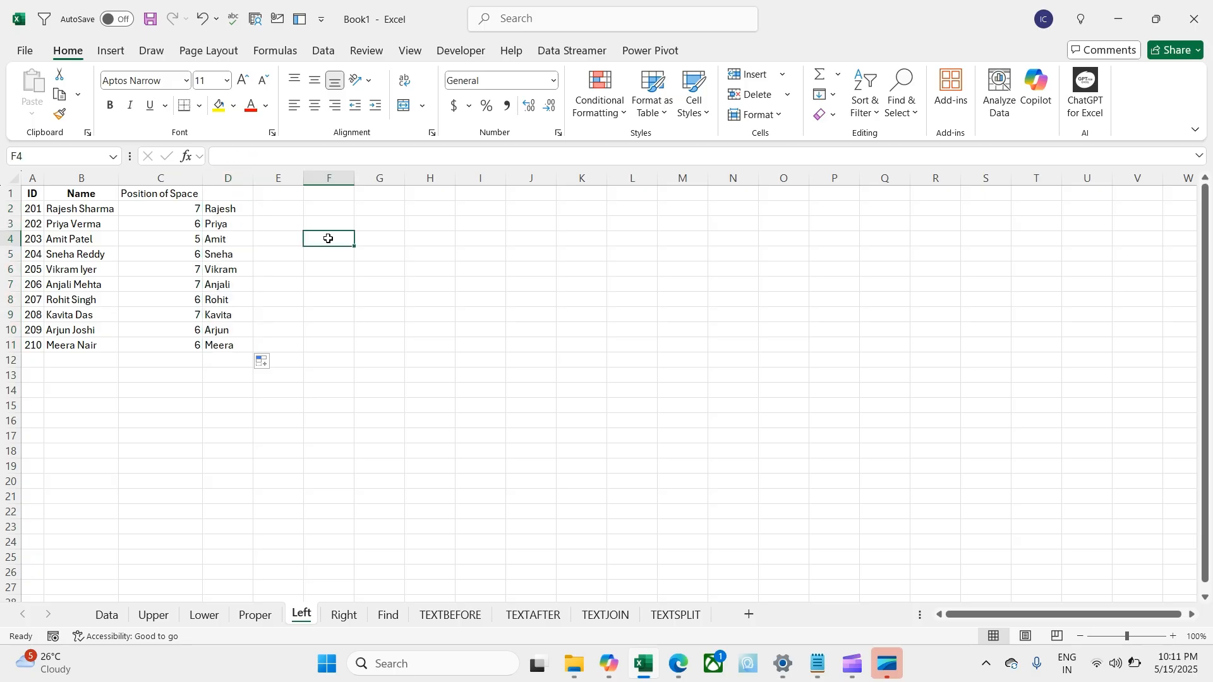
click(345, 616)
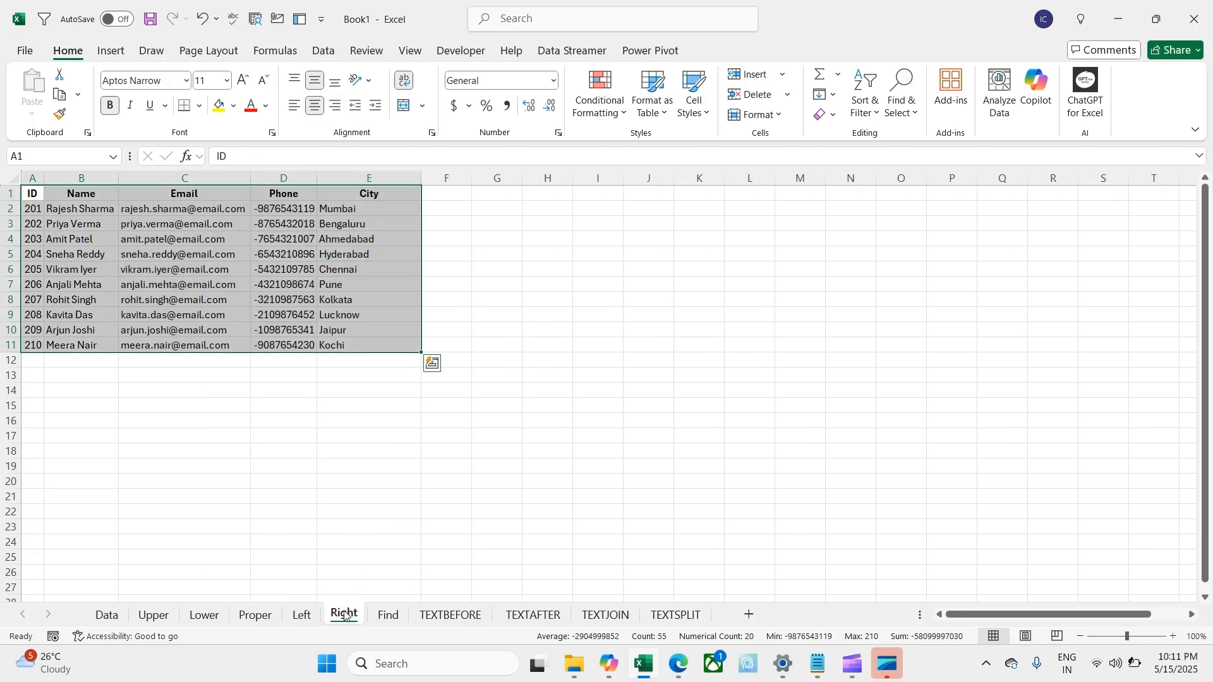
Step: Delete columns C through E (Email, Phone, City) on the Right sheet
click(283, 480)
drag(165, 183, 343, 180)
key(ctrl+minus)
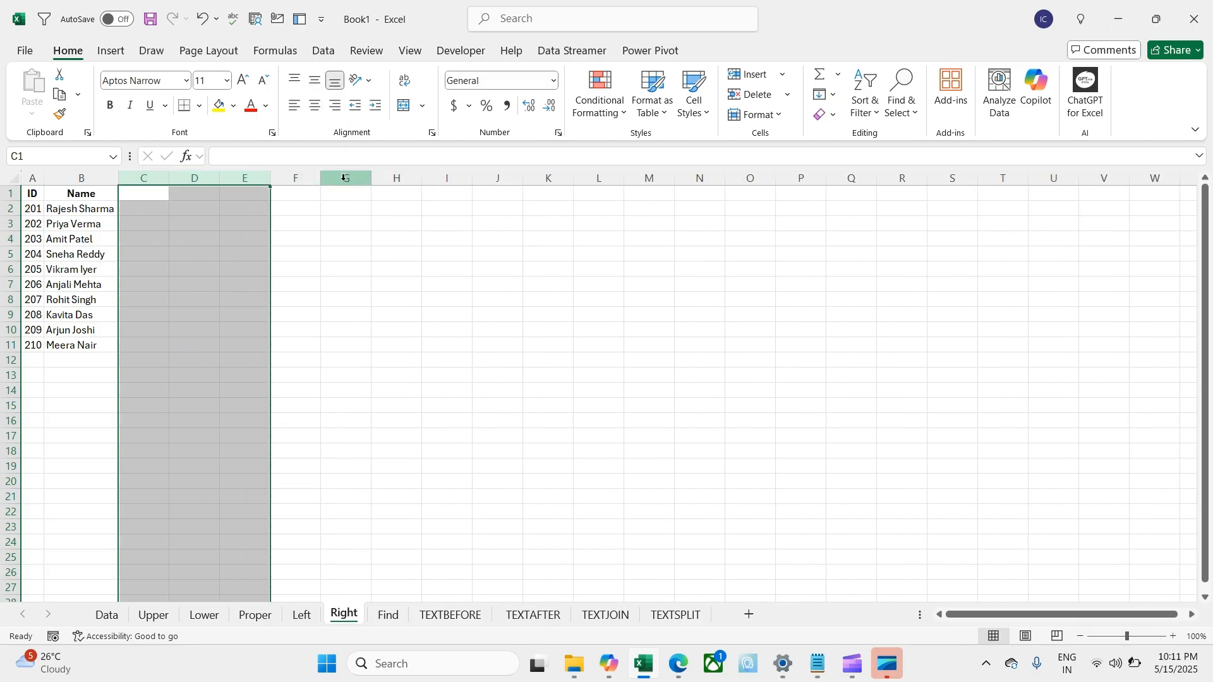
click(163, 196)
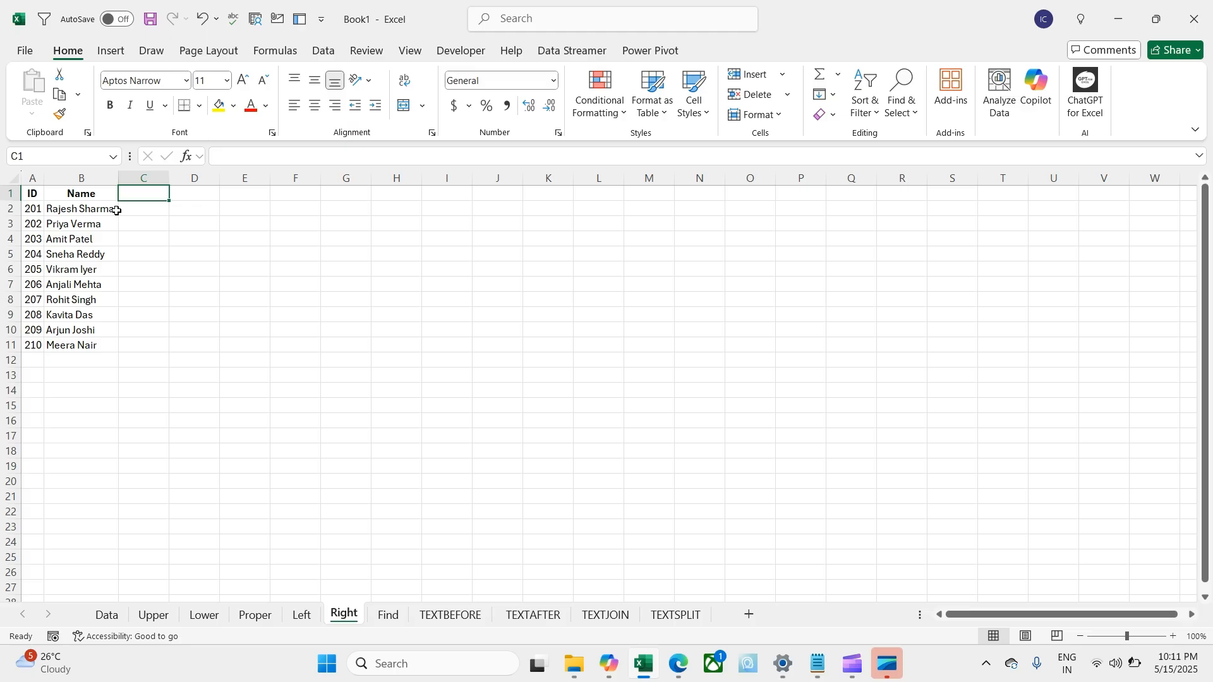
Step: Head C1 'Posti of Space' and fill =FIND(" ",B2) from C2 down to C11
text(=)
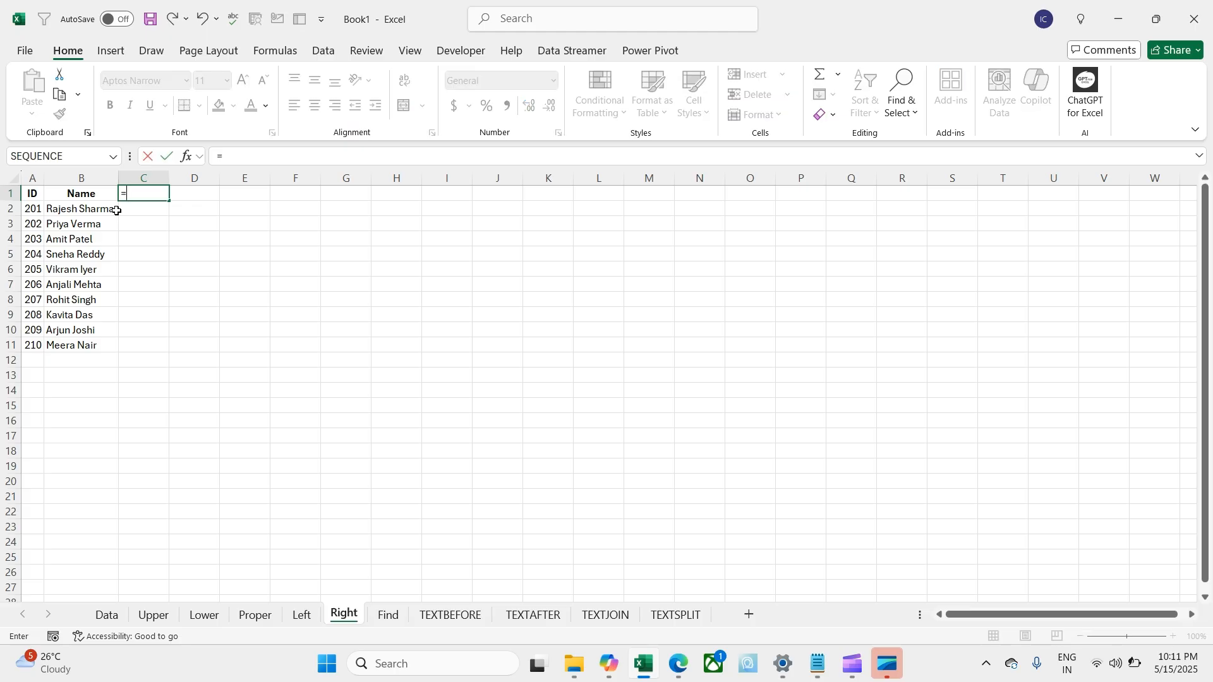
key(BackSpace)
text(Posti)
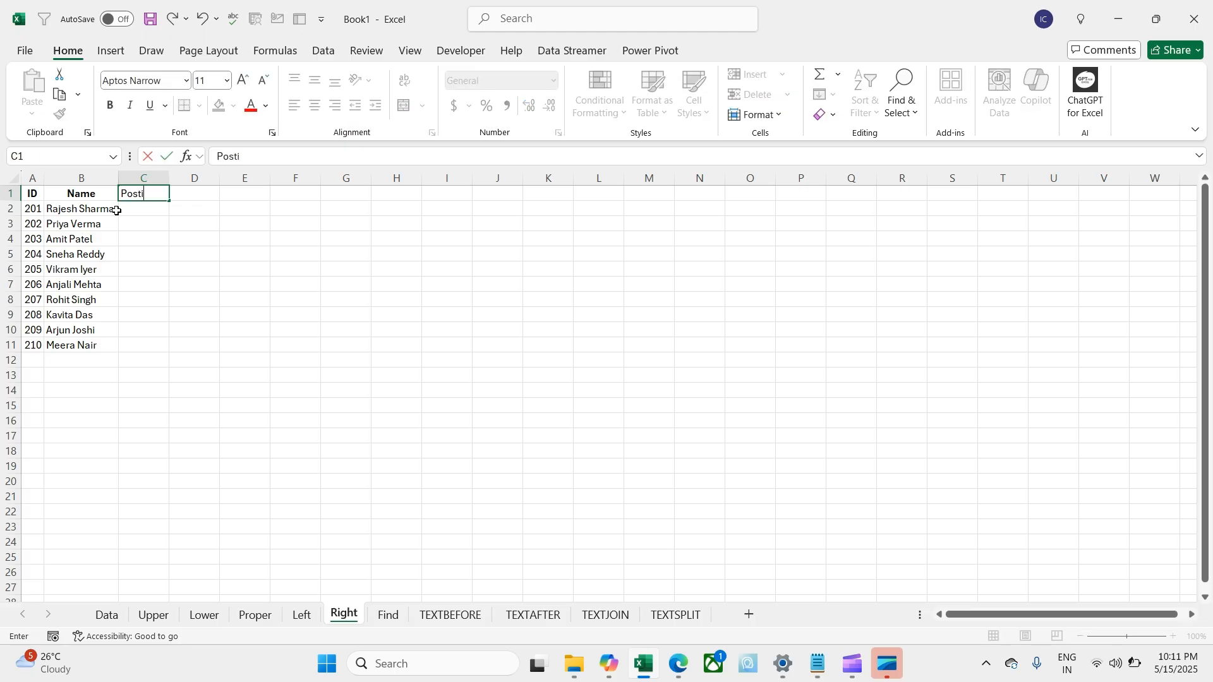
text( of Space)
key(Return)
text(=FIND()
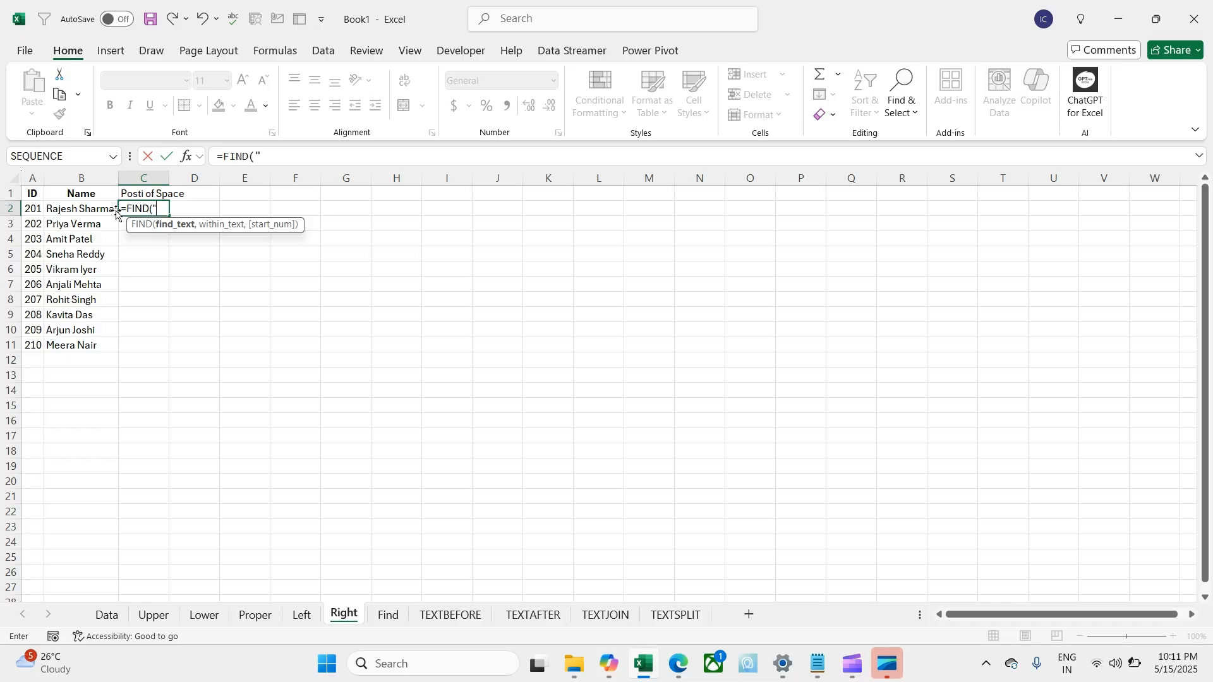
text(" ",)
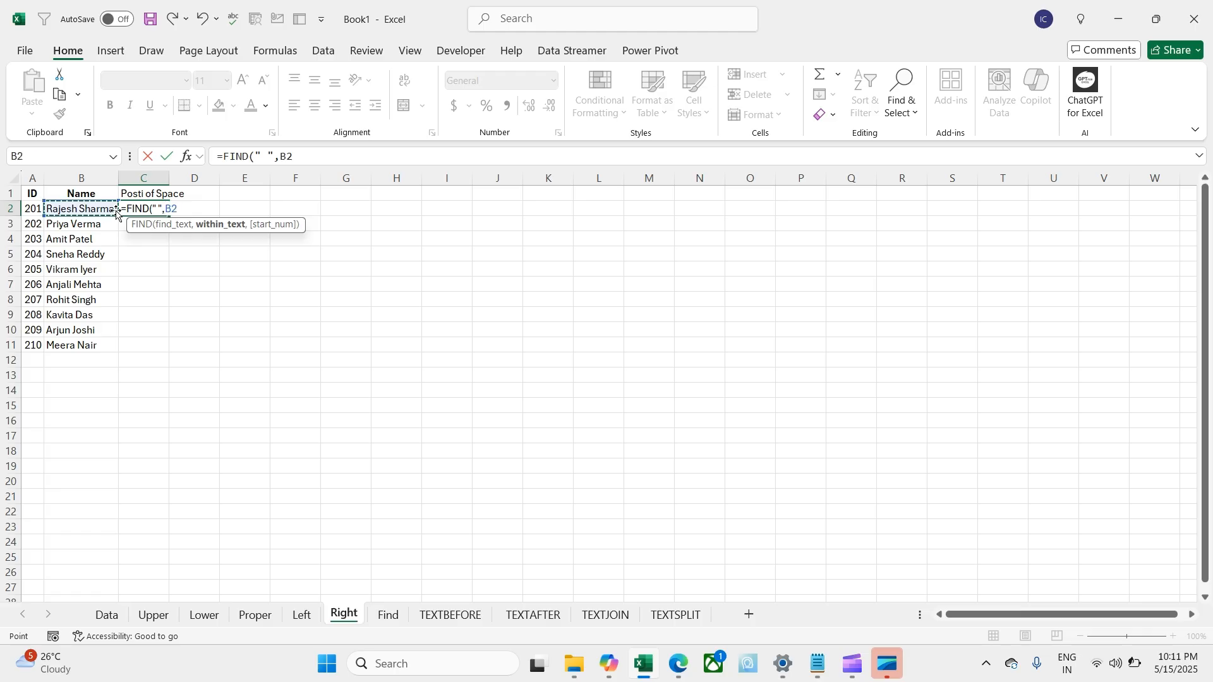
key(Return)
click(124, 209)
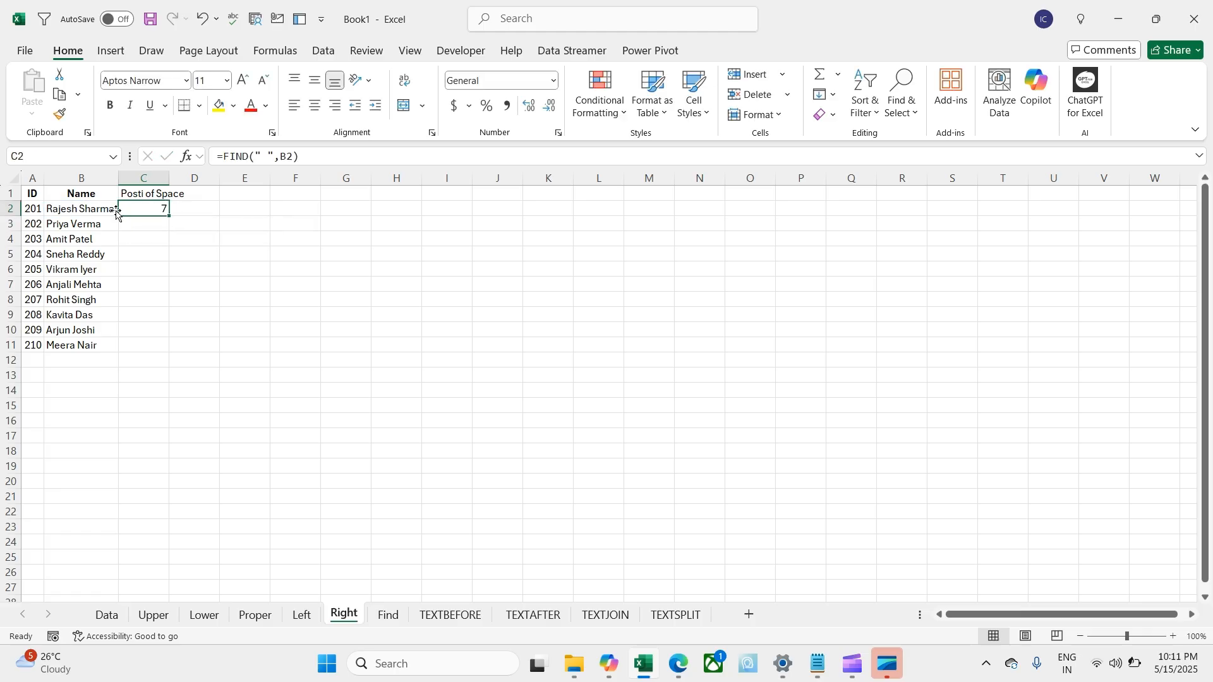
drag(168, 216, 163, 352)
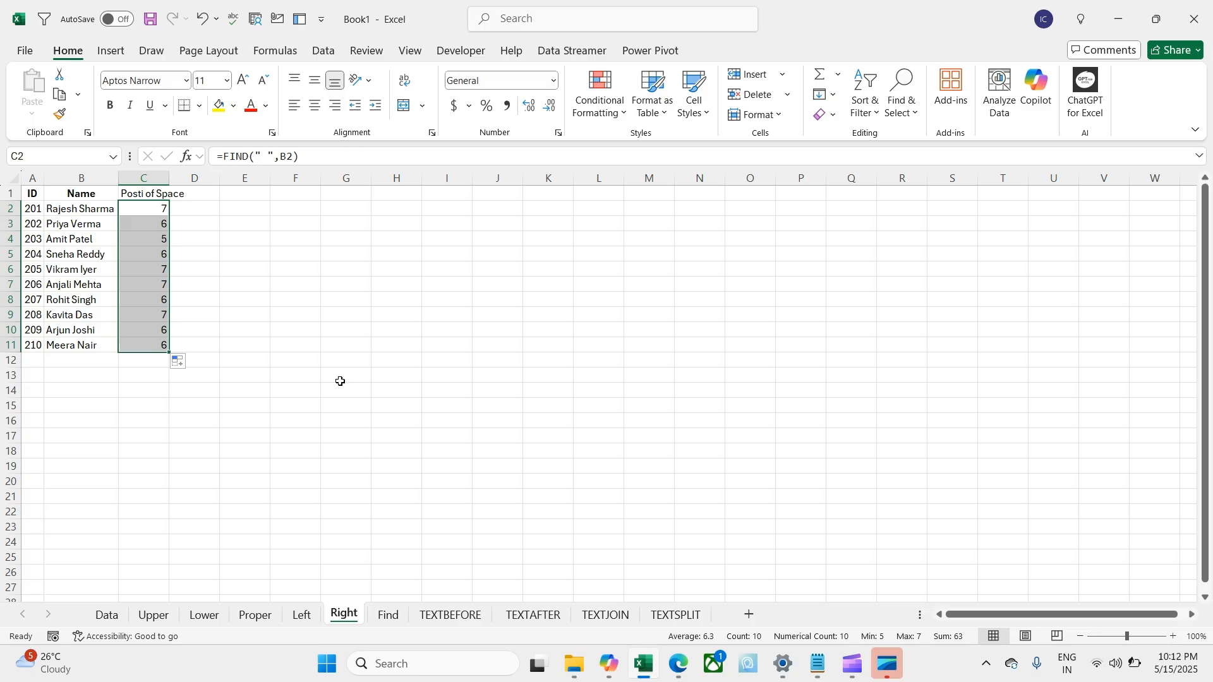
Step: Enter =RIGHT(B2,C2) in D2 and copy it down through D11
key(Right)
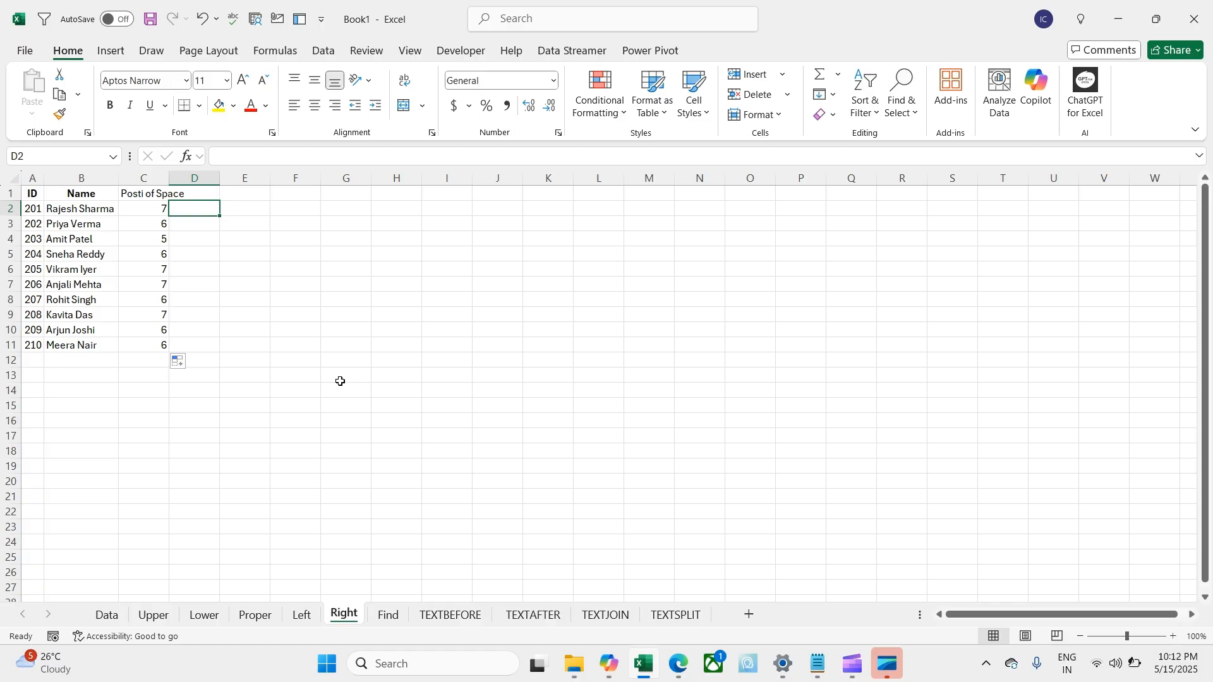
text(=right)
key(Tab)
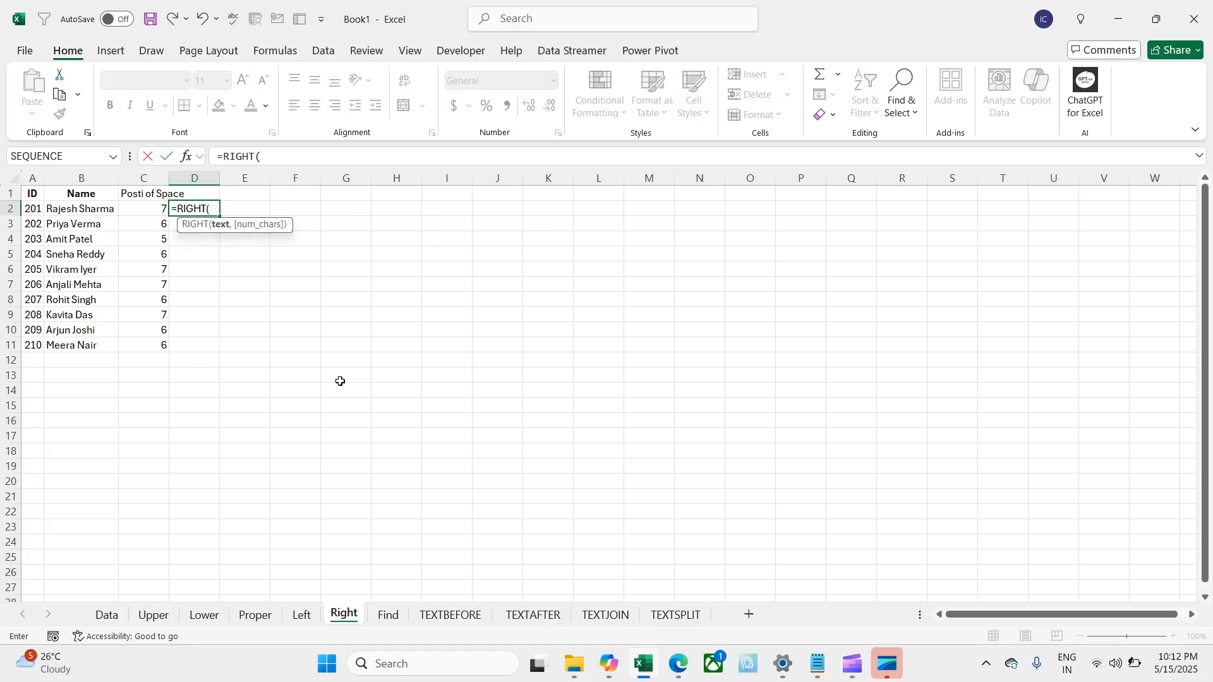
key(Left)
key(Left)
text(,)
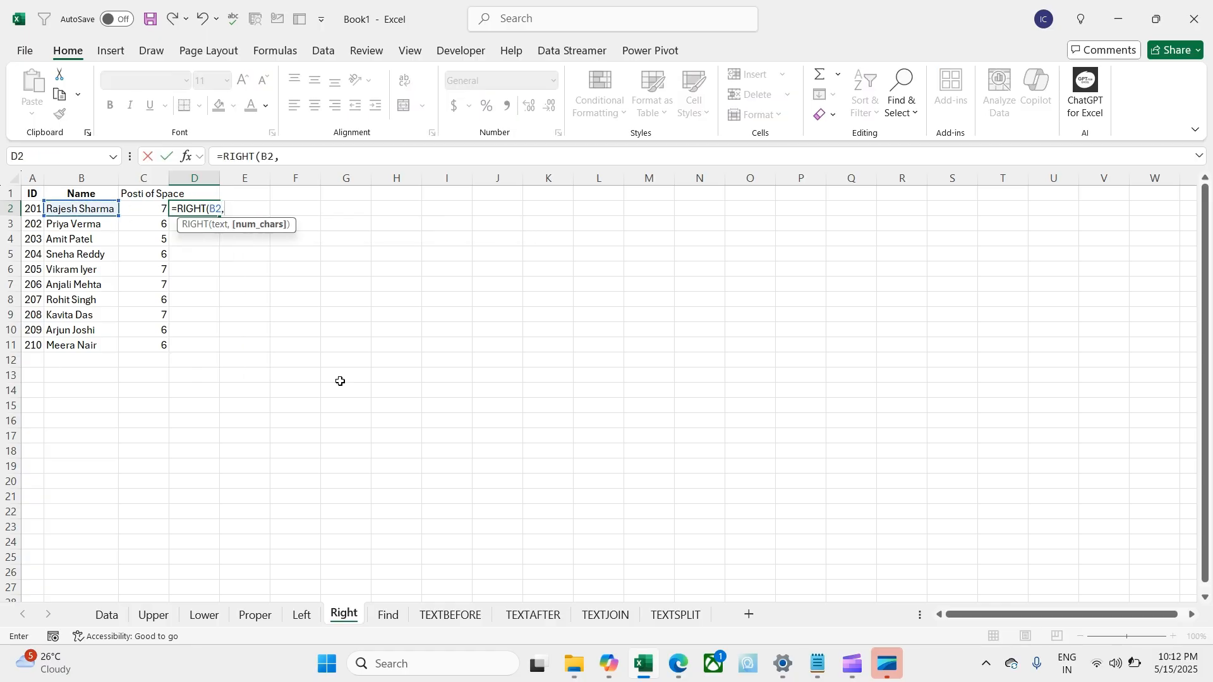
key(Left)
key(Return)
key(Up)
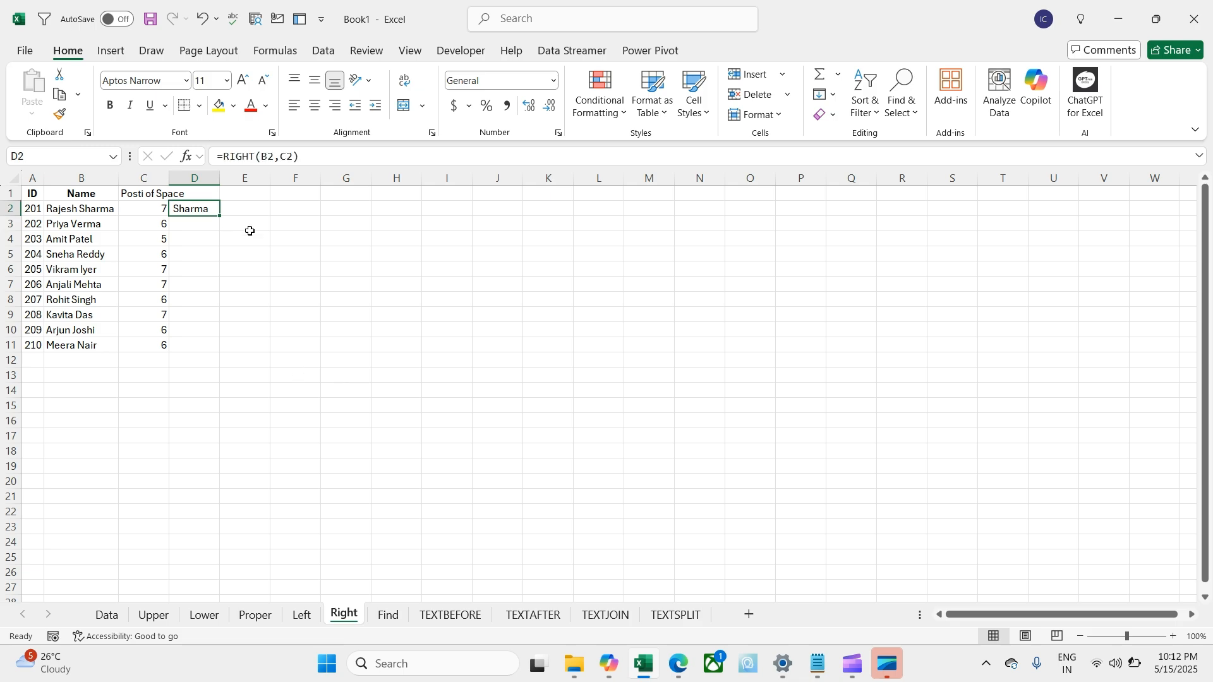
double_click(219, 214)
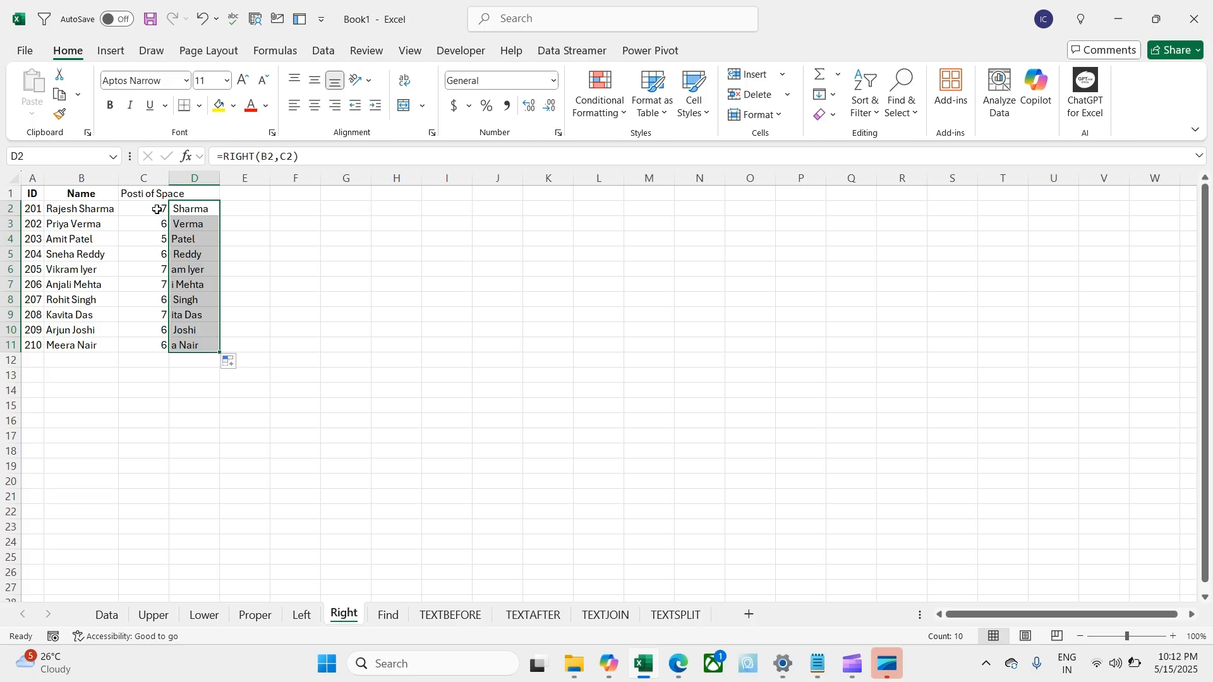
click(256, 189)
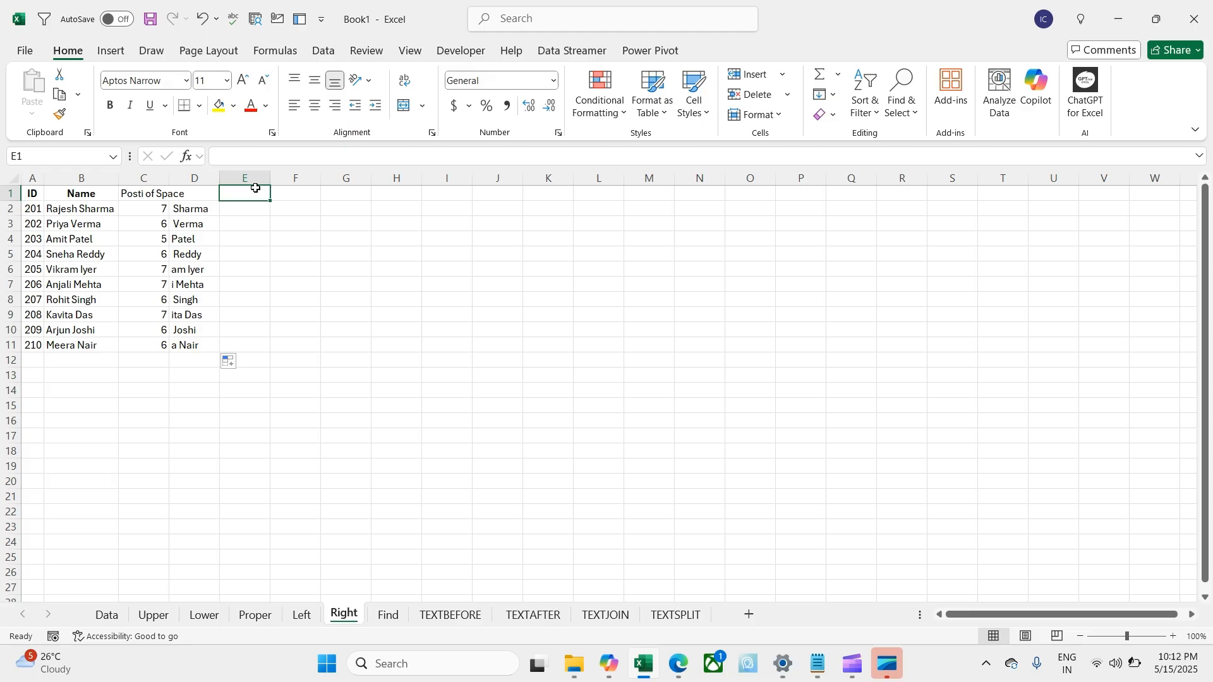
Step: Add a 'Len' header in E1 and the formula =LEN(B2) in E2
text(Len)
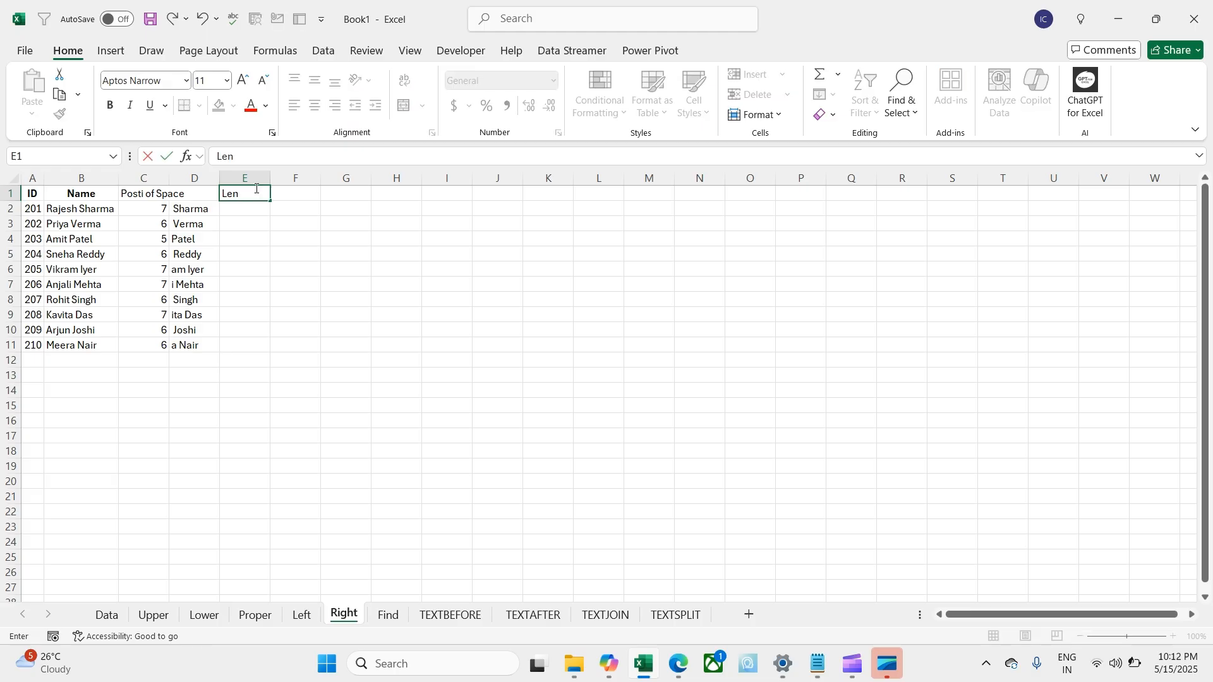
key(Return)
text(=le)
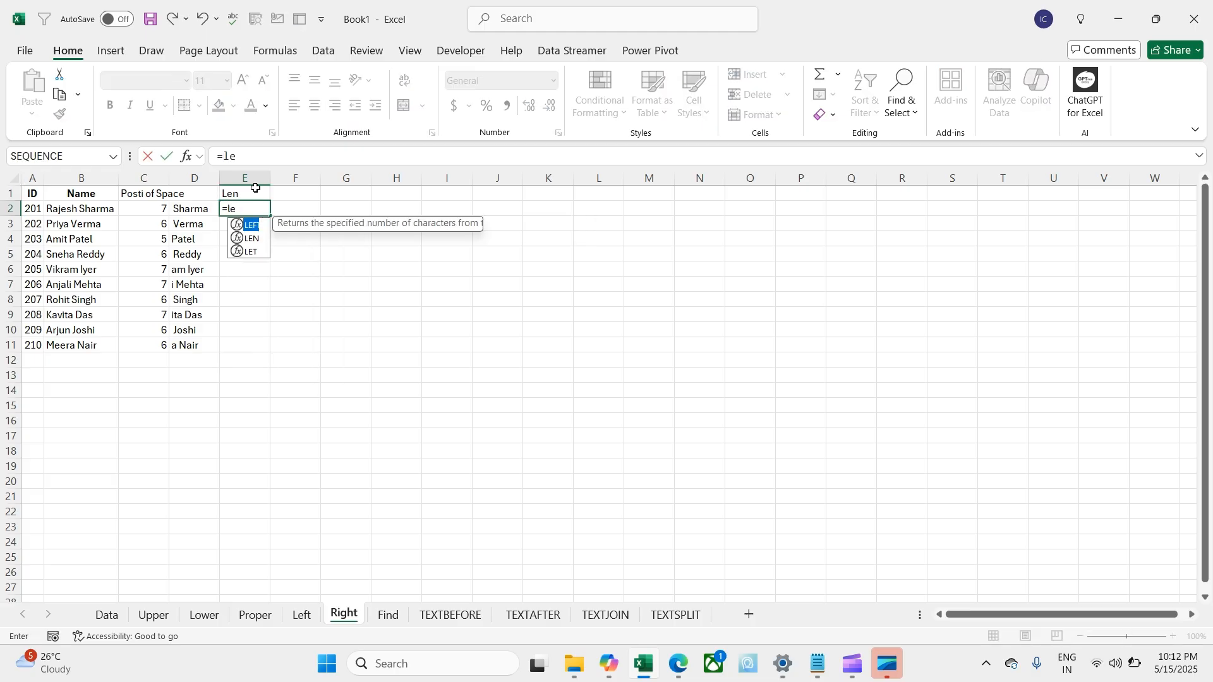
key(Tab)
key(Left)
key(Left)
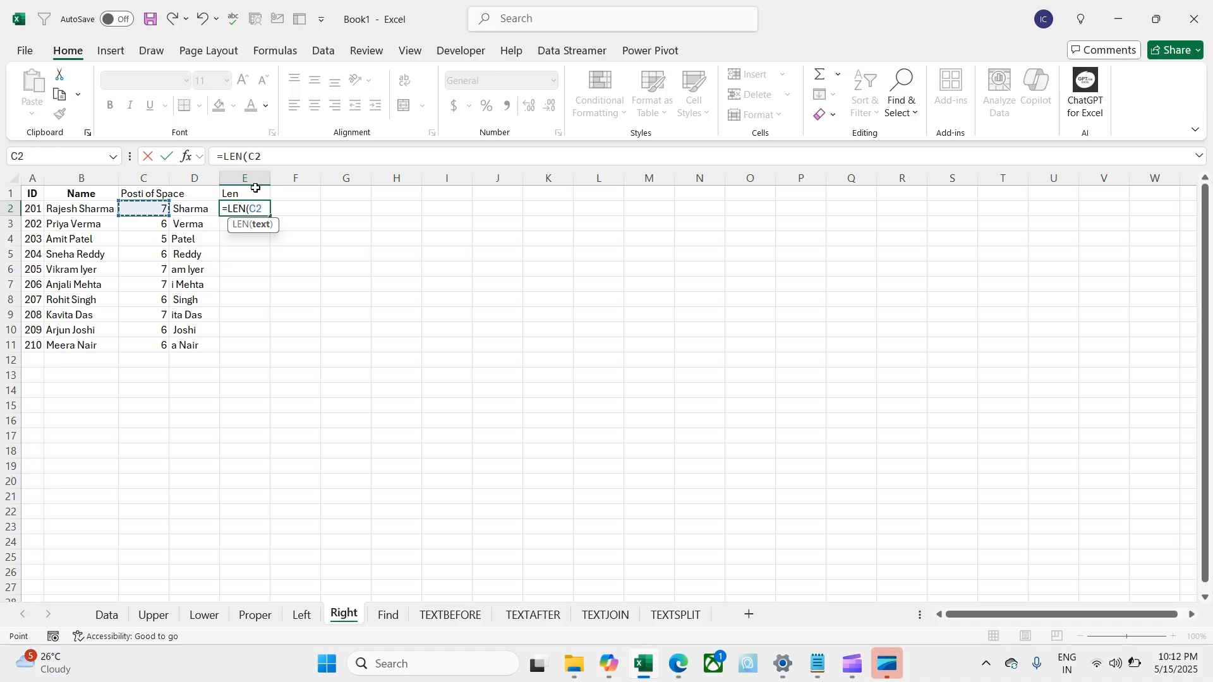
key(Return)
key(Up)
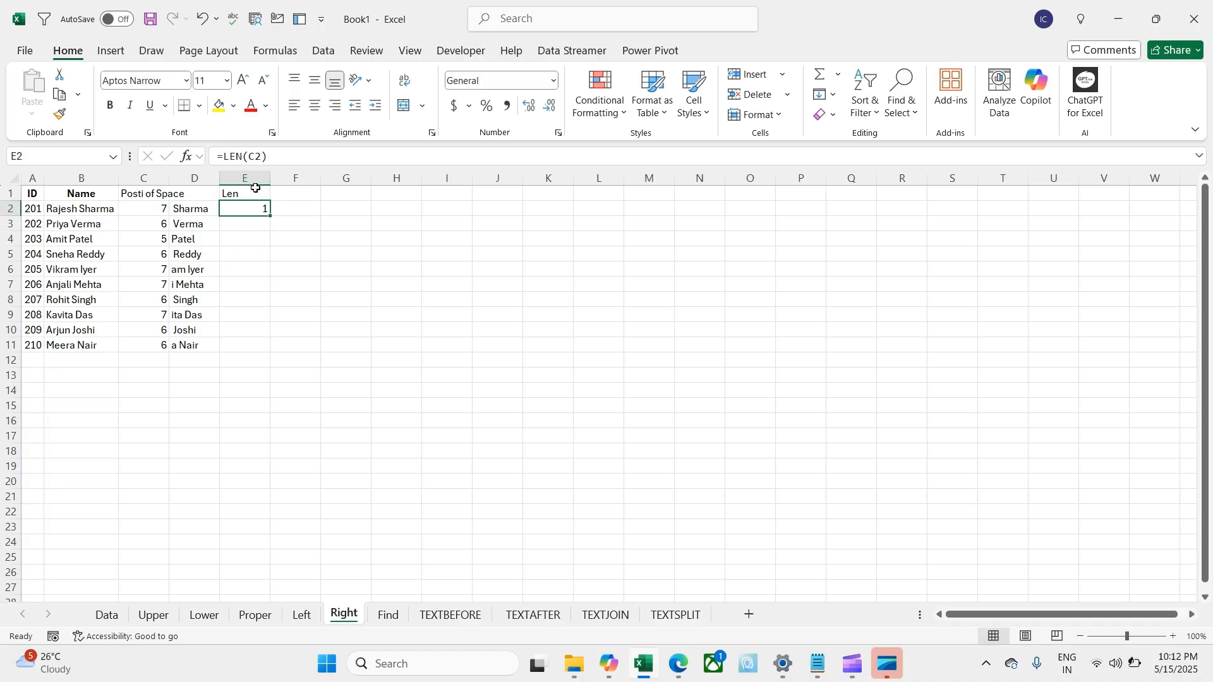
text(=len)
key(Tab)
key(Left)
key(Left)
key(Left)
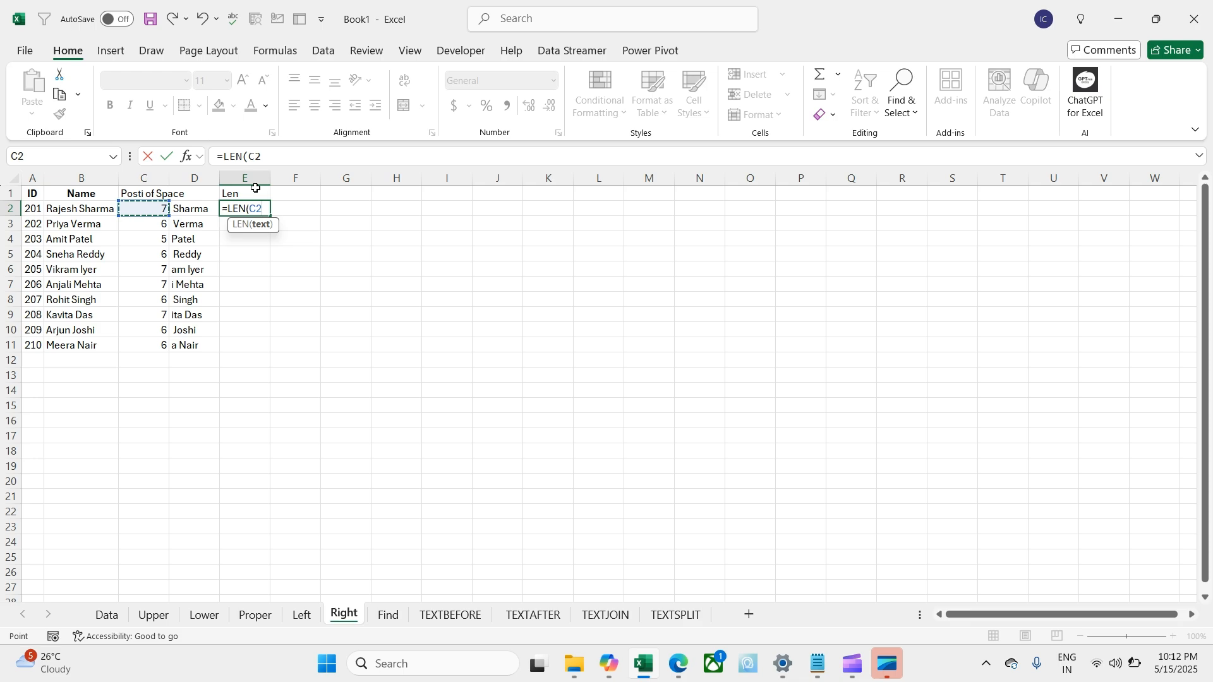
key(Return)
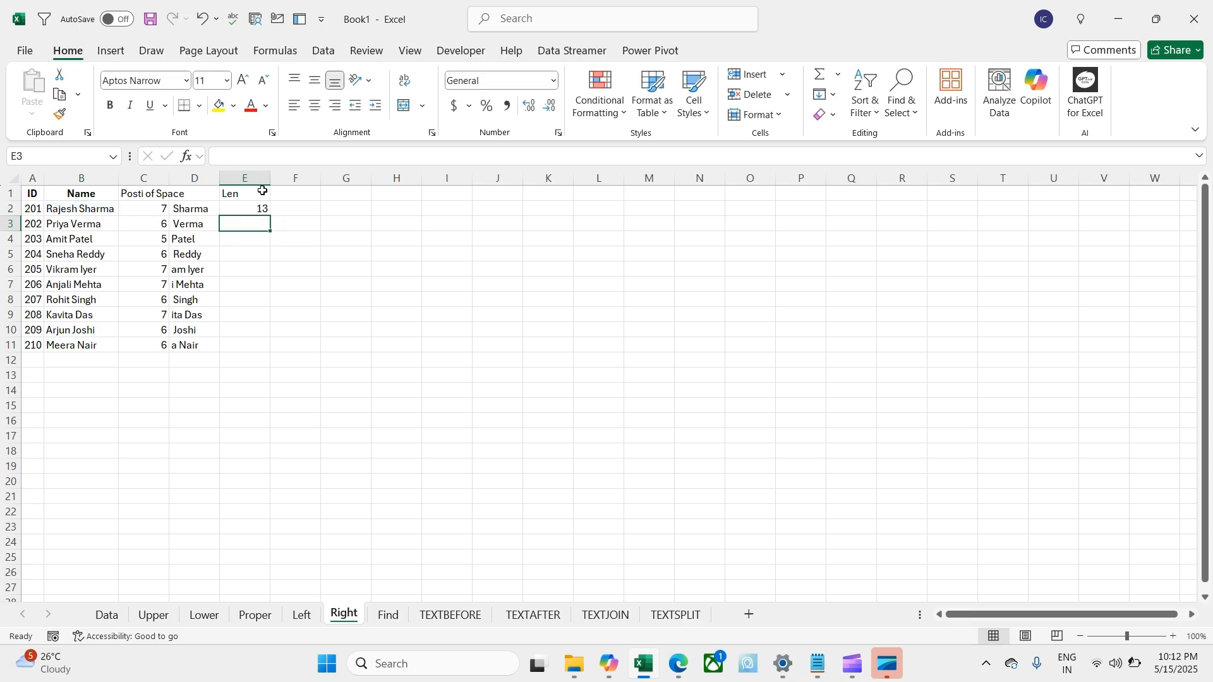
Step: Fill the LEN formula down E2:E11 with Ctrl+D
key(Up)
key(Left)
key(ctrl+Down)
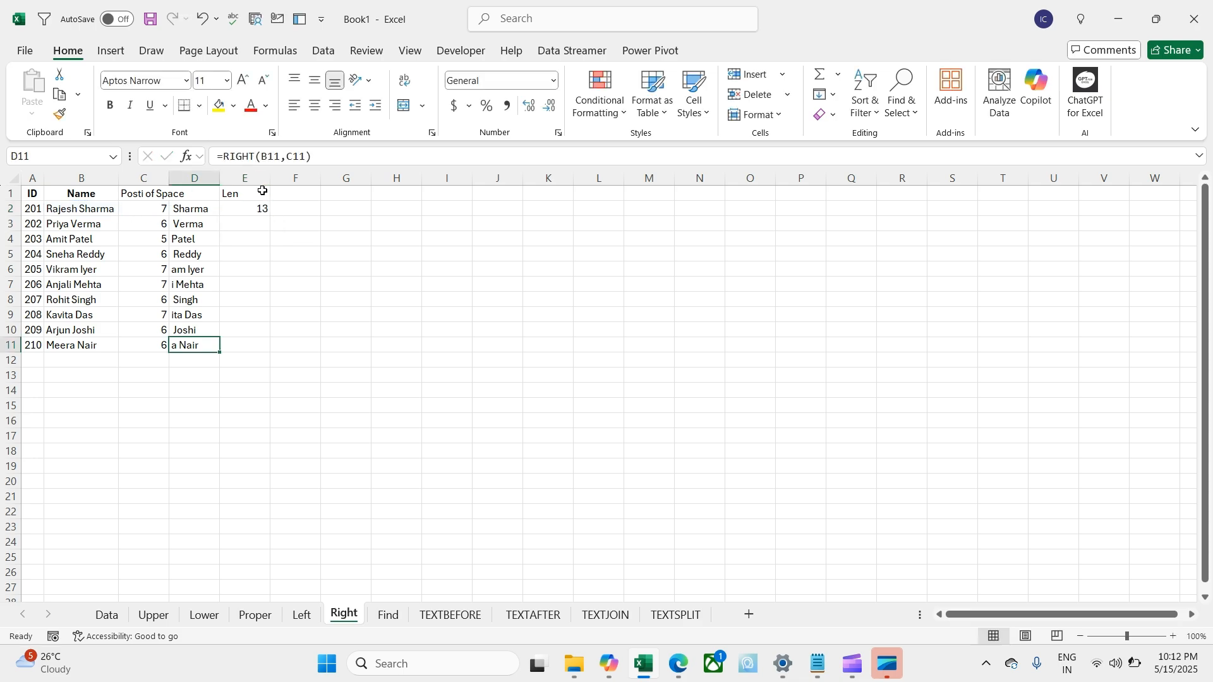
key(Right)
key(ctrl+shift+Up)
key(ctrl+d)
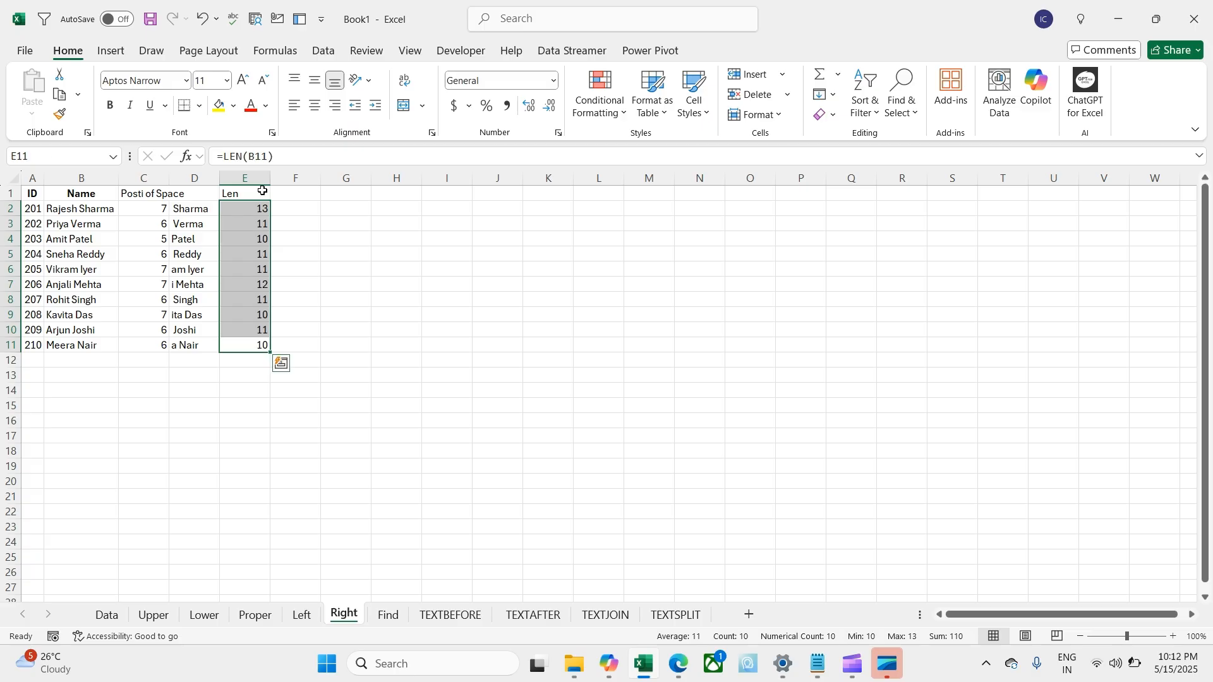
Step: Add a 'Dif' header in F1 and the formula =E2-C2 in F2
key(Right)
key(Up)
key(Up)
key(Up)
key(Up)
key(Up)
key(Up)
key(Up)
key(Up)
key(Up)
key(Up)
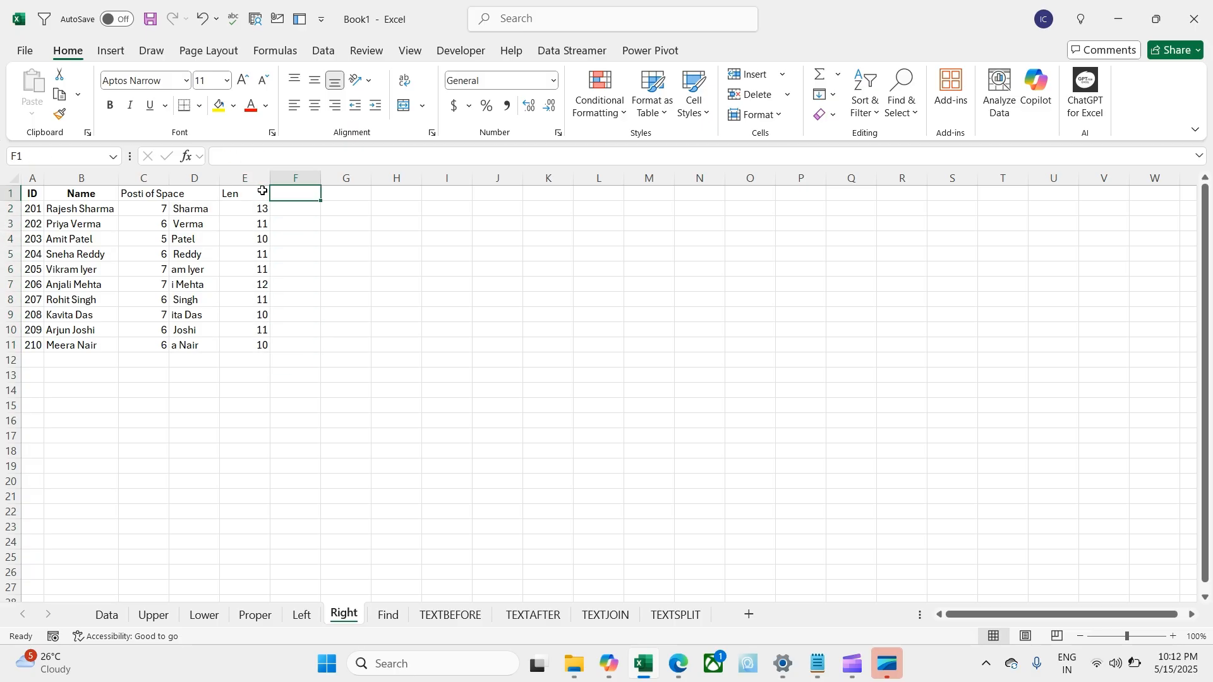
text(Dif)
key(Return)
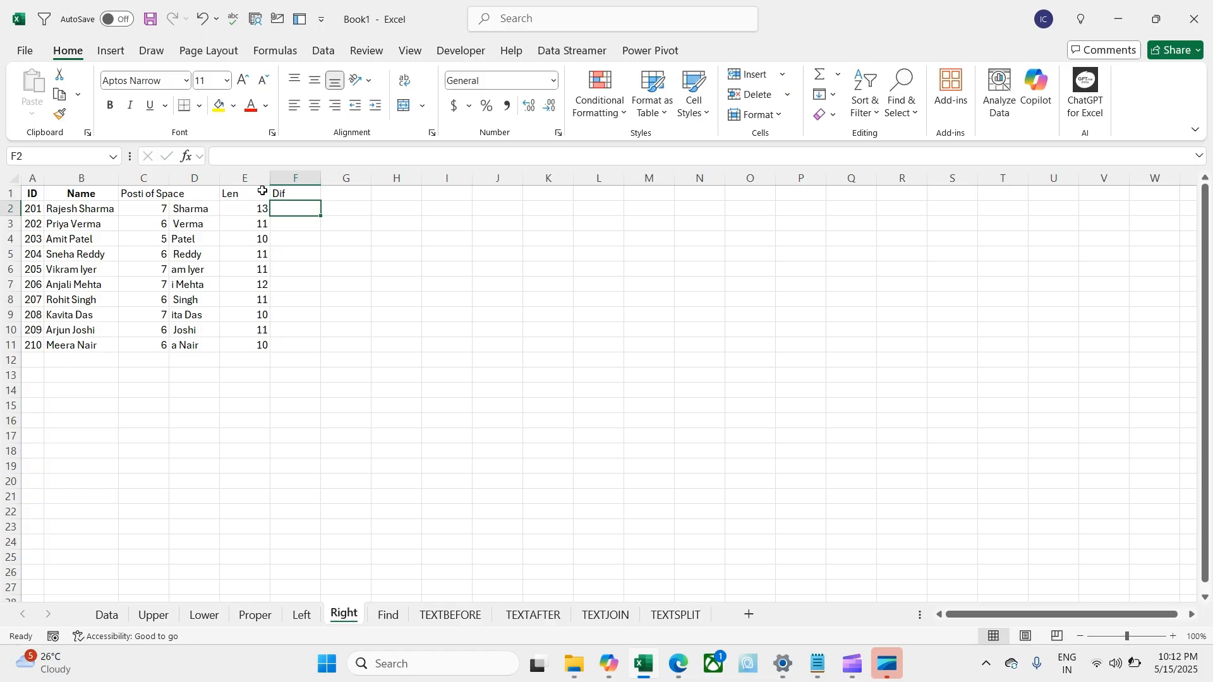
text(=)
key(Left)
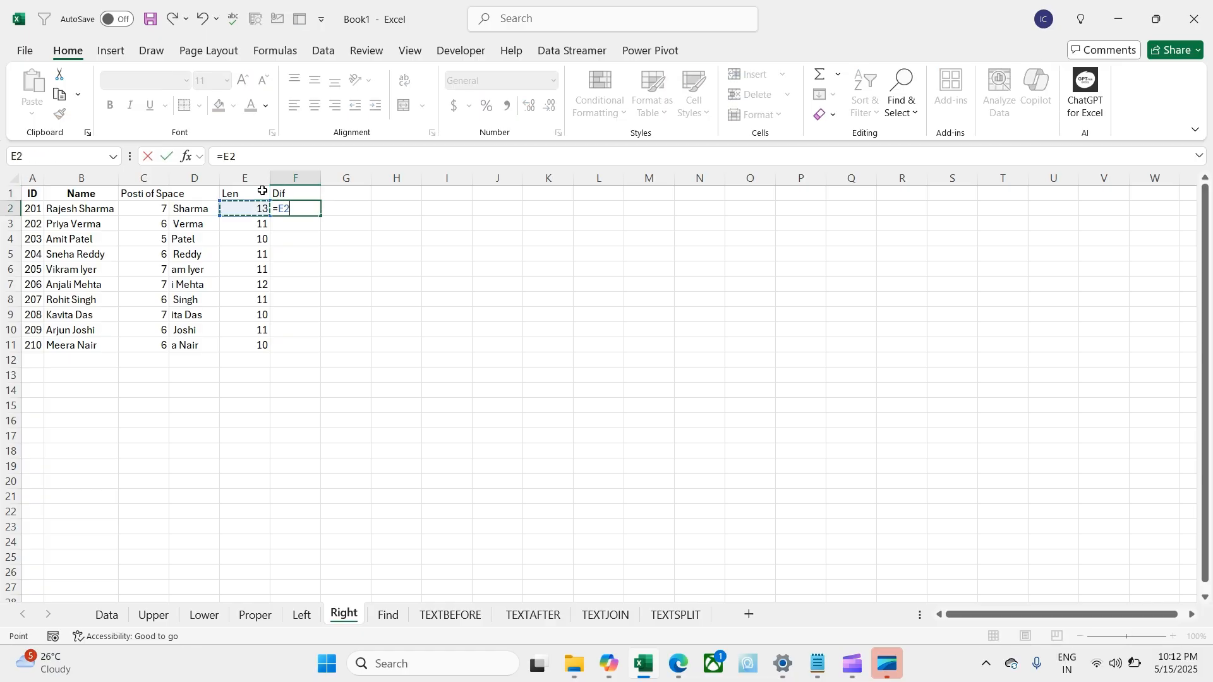
text(-)
key(Left)
key(Left)
key(Left)
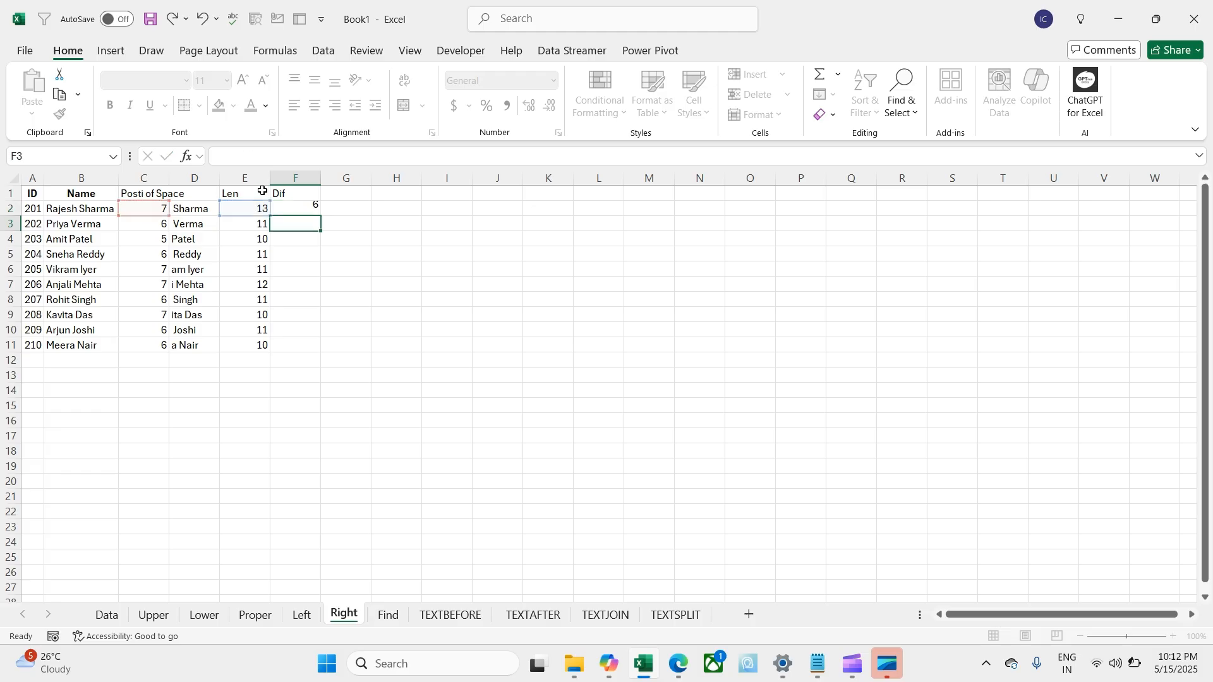
key(Return)
key(Up)
key(Left)
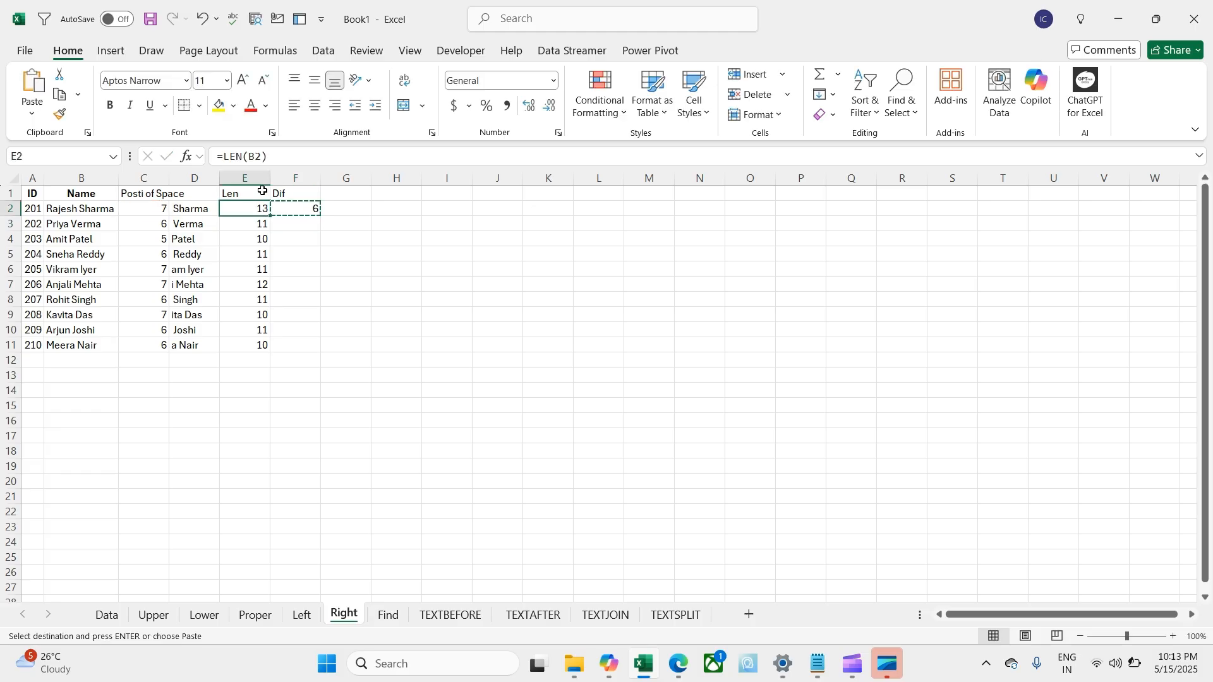
Step: Fill the Dif formula down F2:F11 with Ctrl+D
key(ctrl+Down)
key(Right)
key(ctrl+shift+Up)
key(ctrl+d)
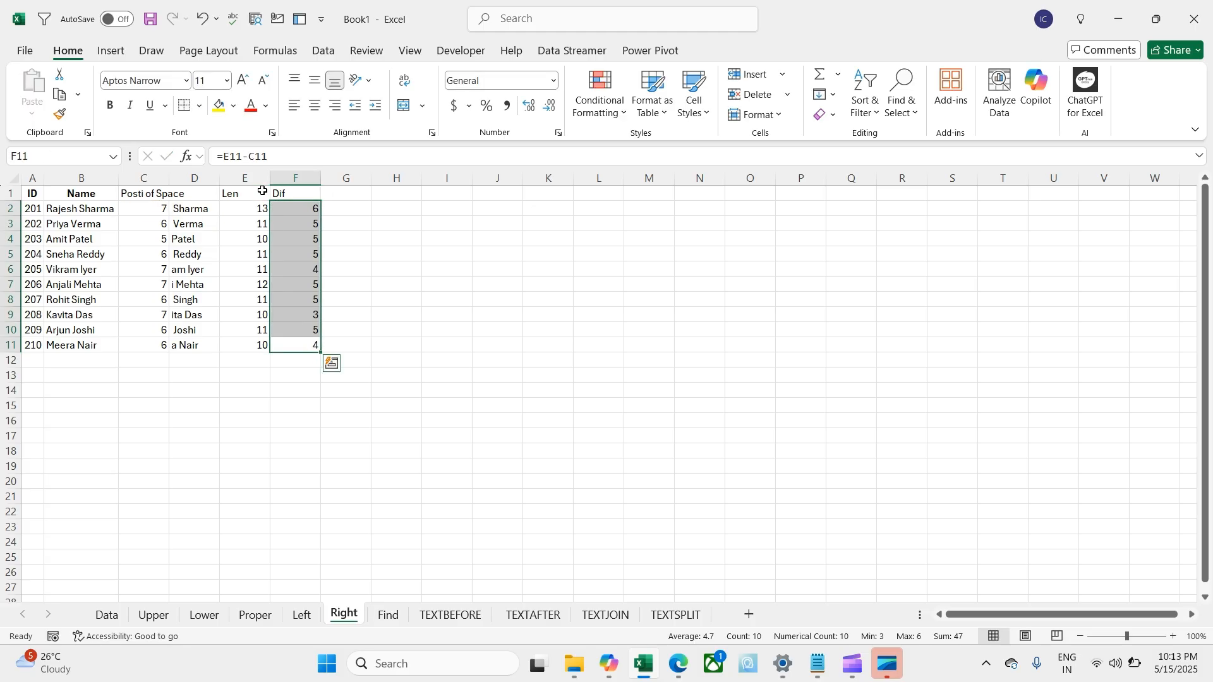
key(Right)
key(Right)
key(ctrl+Up)
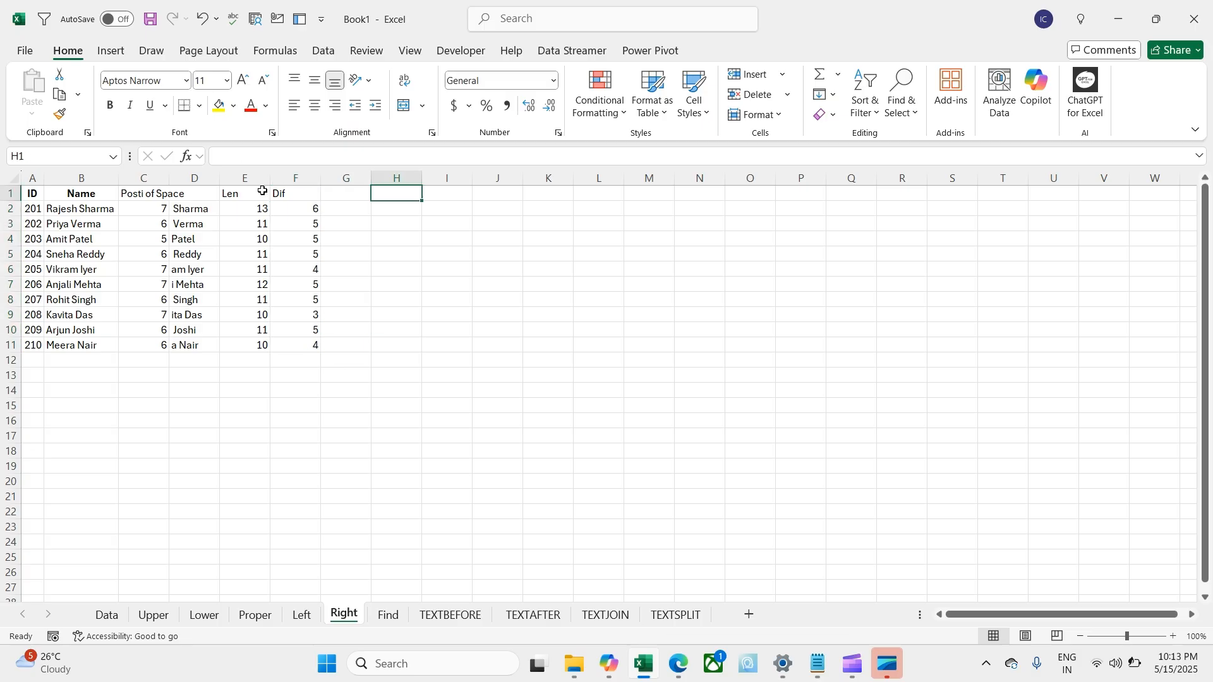
Step: Enter =RIGHT(B2,F2) in G2 to pull out the first surname
key(Down)
key(Left)
text(=righ)
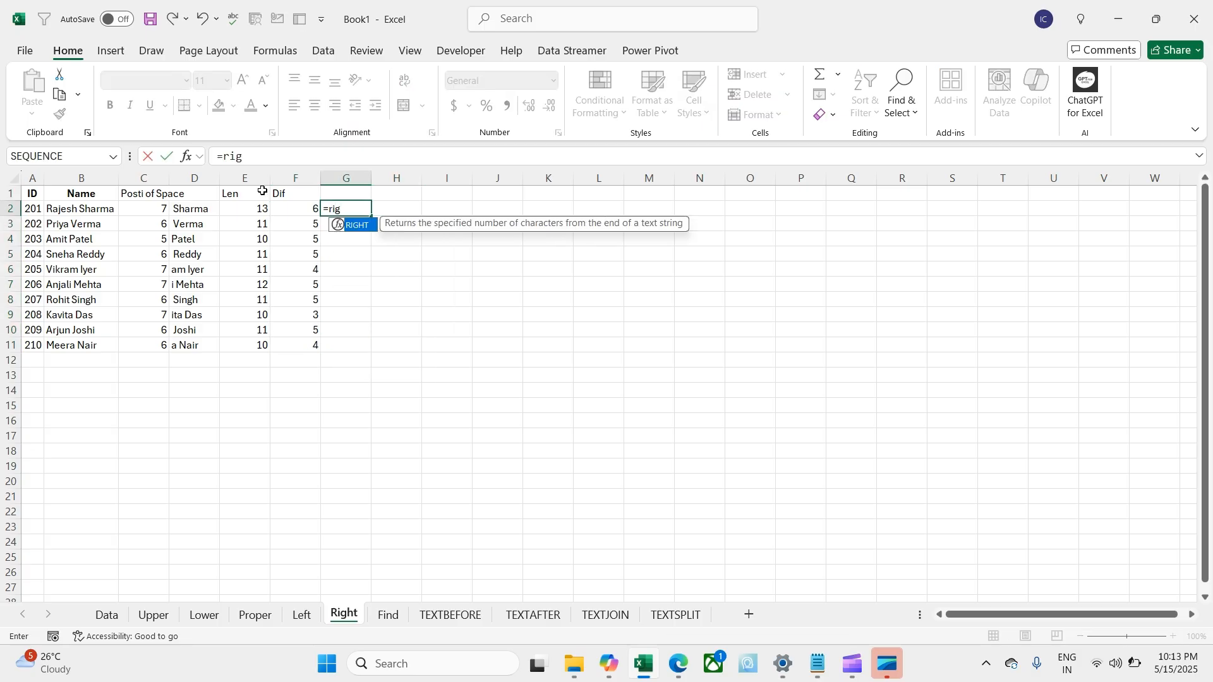
key(Tab)
key(Left)
key(Left)
key(Left)
key(Left)
key(Left)
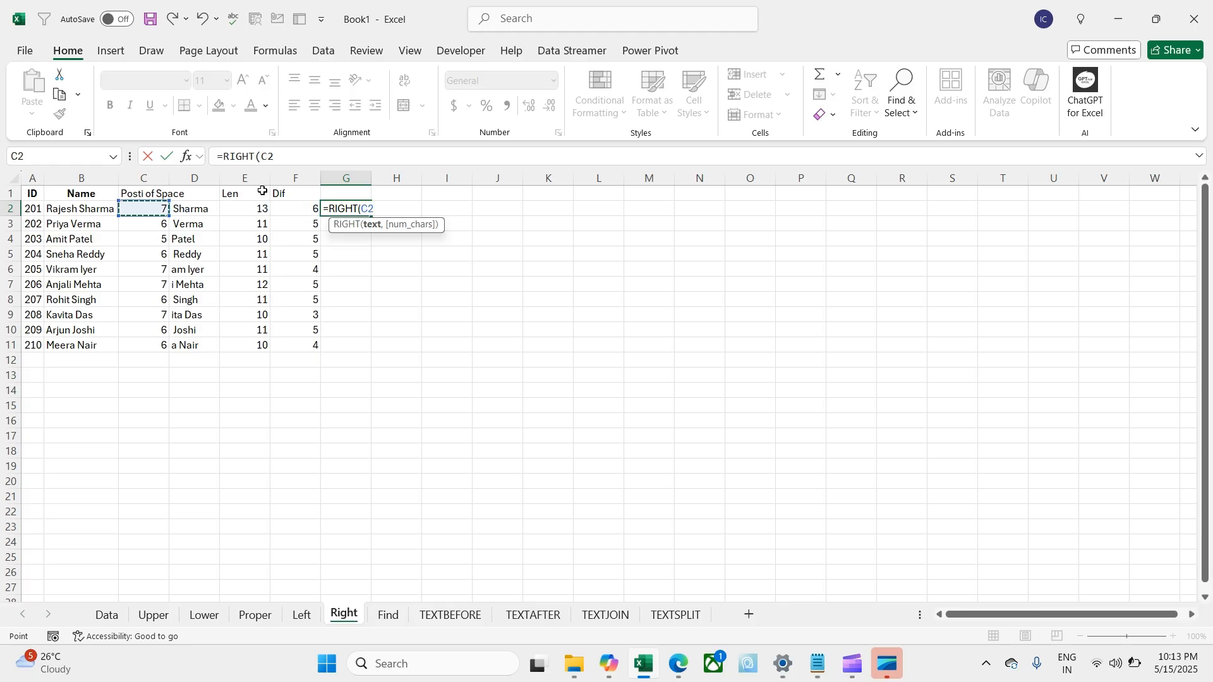
text(,)
key(Left)
key(Left)
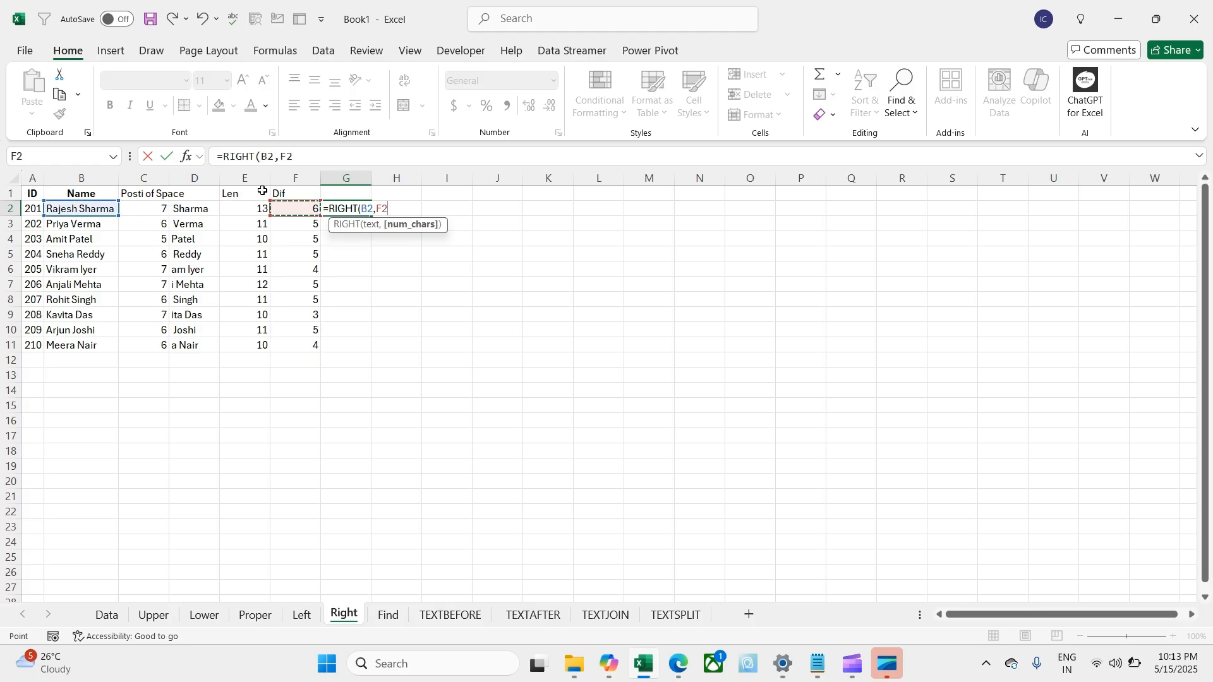
key(Right)
key(Return)
key(Up)
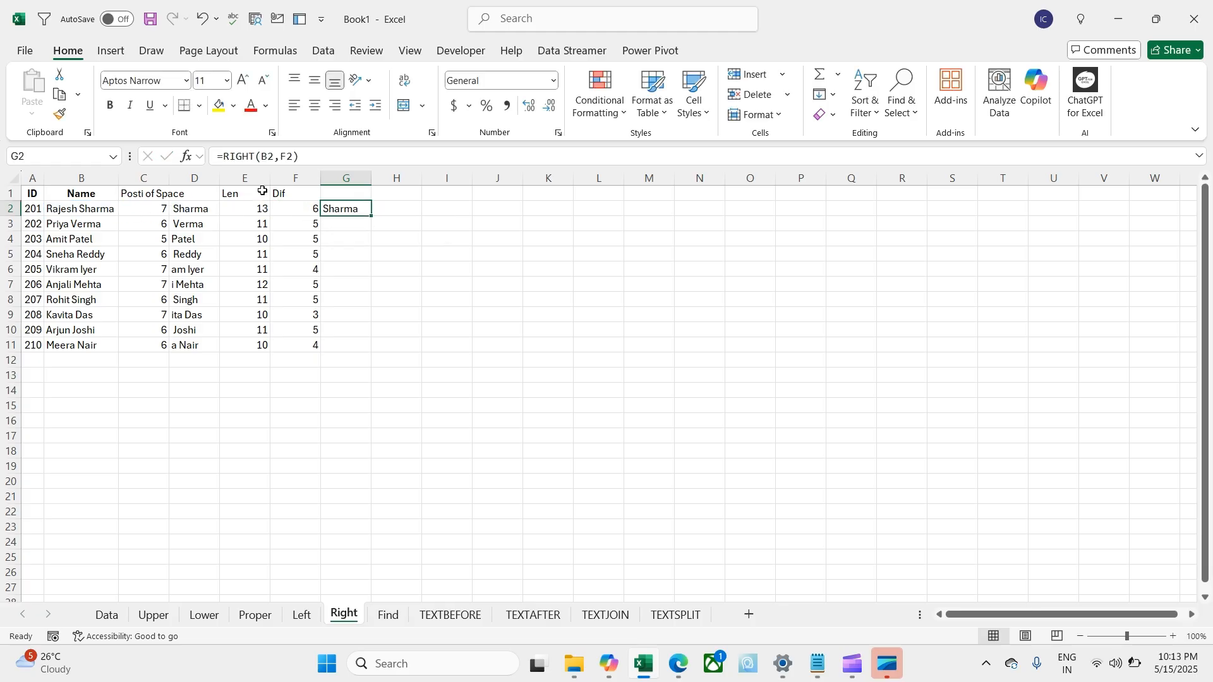
Step: Copy the G2 surname formula into G2:G11, giving Sharma through Nair
key(ctrl+c)
key(Left)
key(ctrl+Down)
key(Right)
key(ctrl+shift+Up)
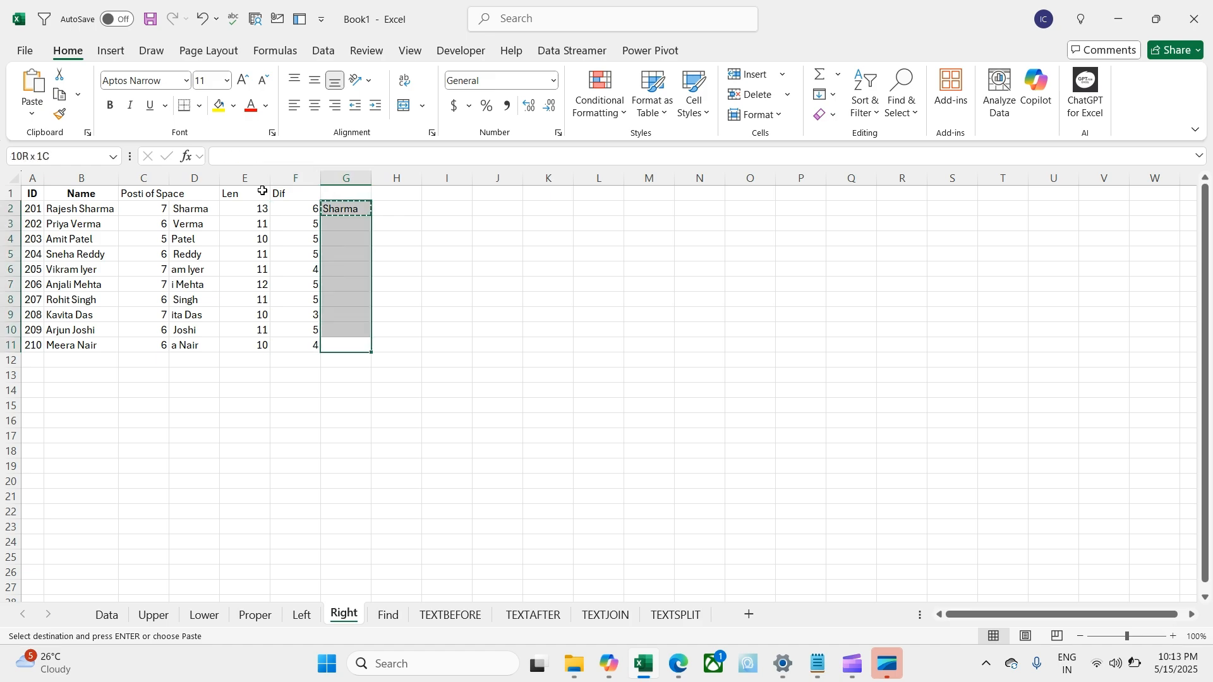
key(Return)
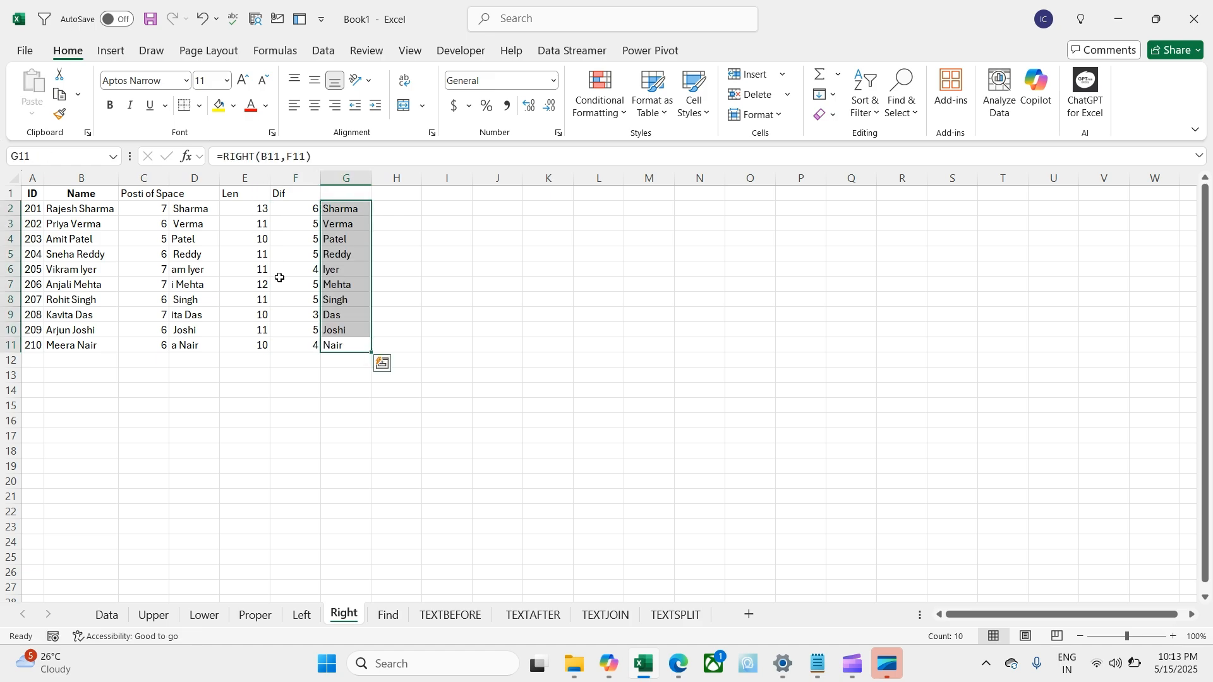
click(301, 390)
click(310, 345)
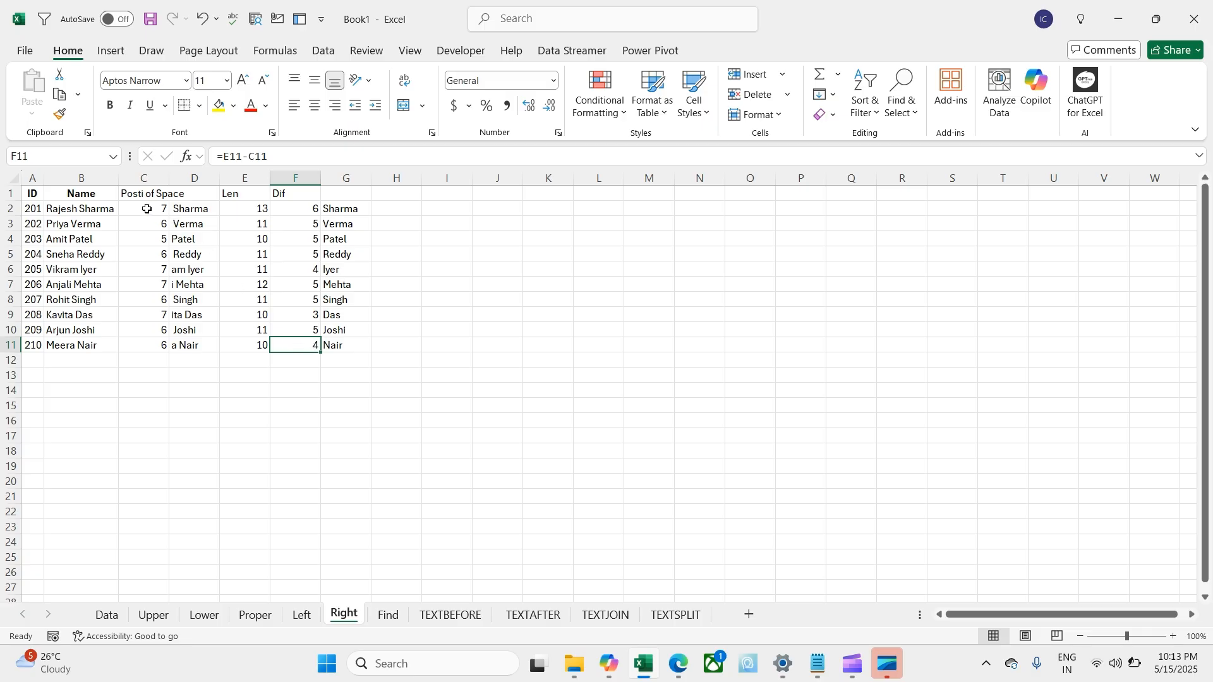
drag(147, 209, 148, 346)
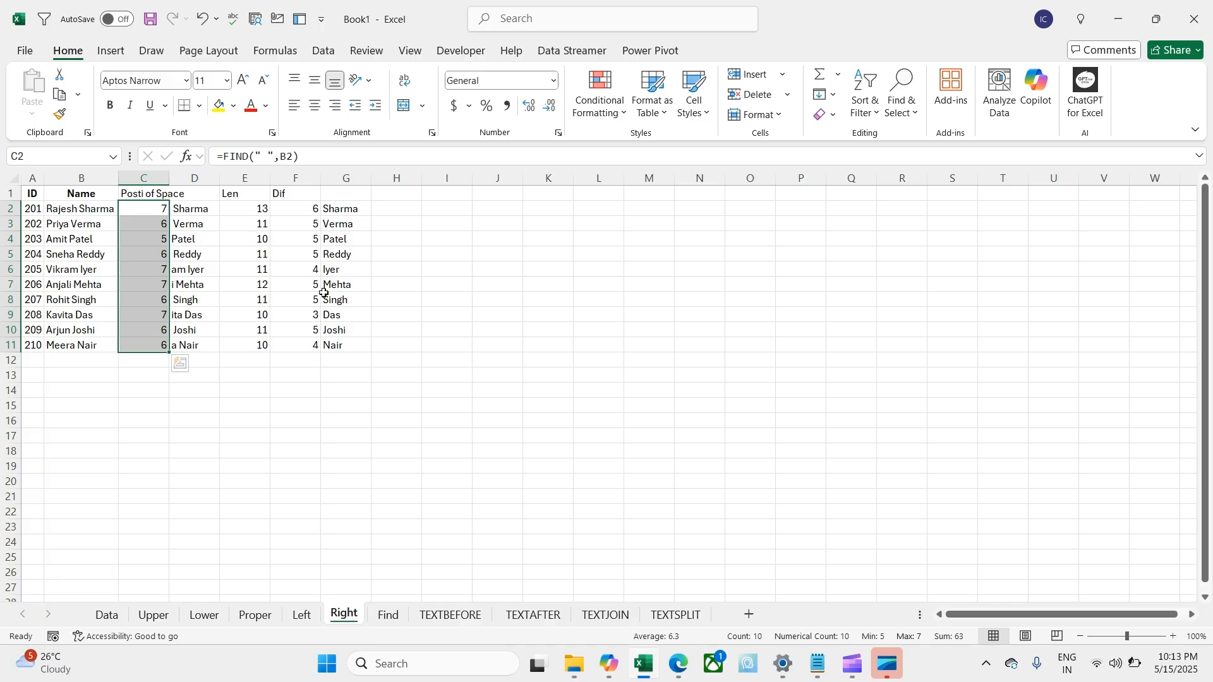
Step: Type 'Last Name' in G1 above the extracted surnames
drag(316, 207, 313, 344)
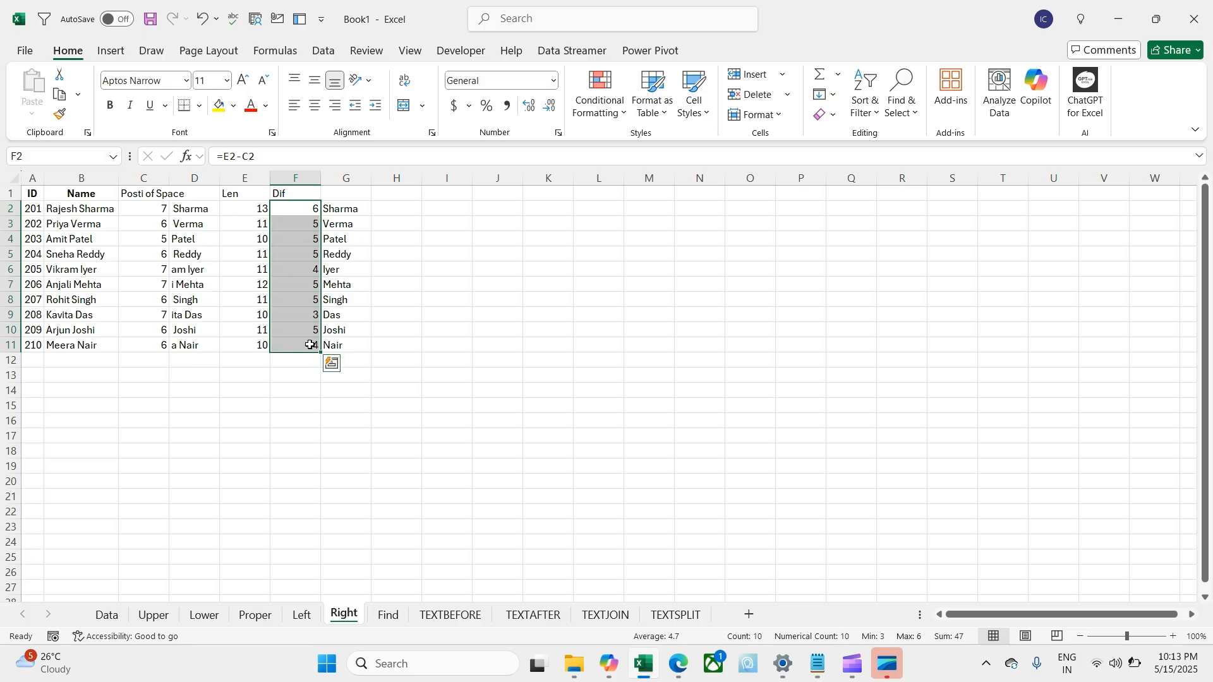
click(298, 484)
click(354, 205)
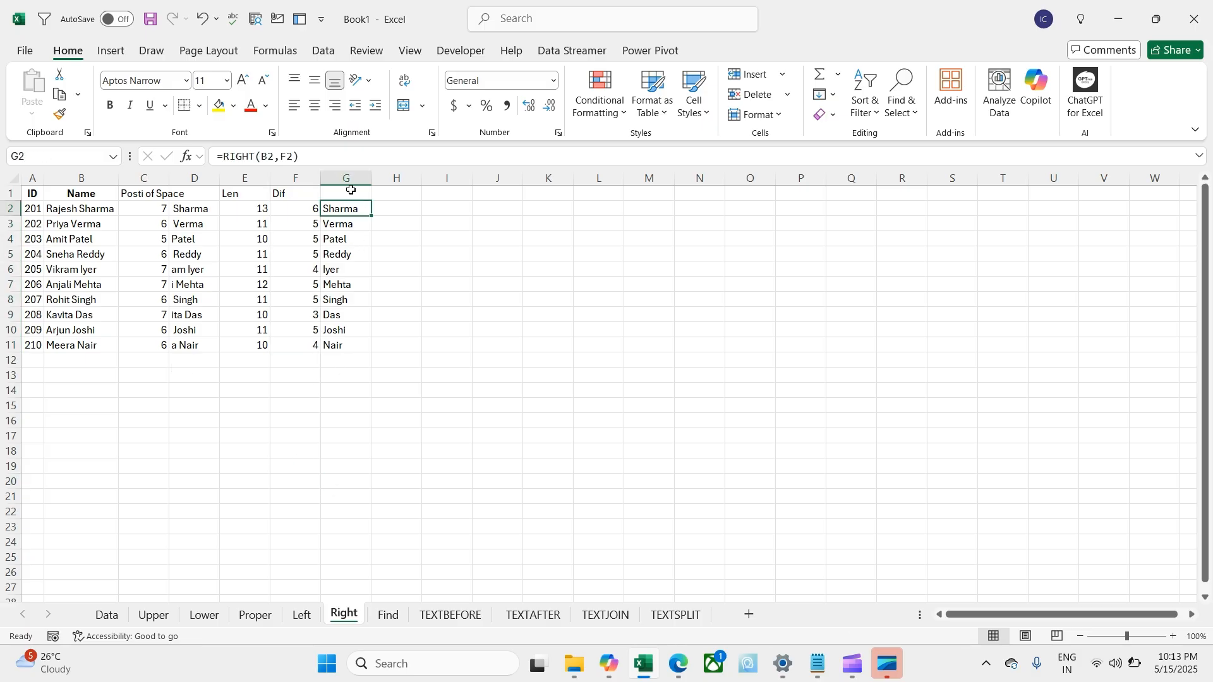
click(352, 190)
text(Last Name)
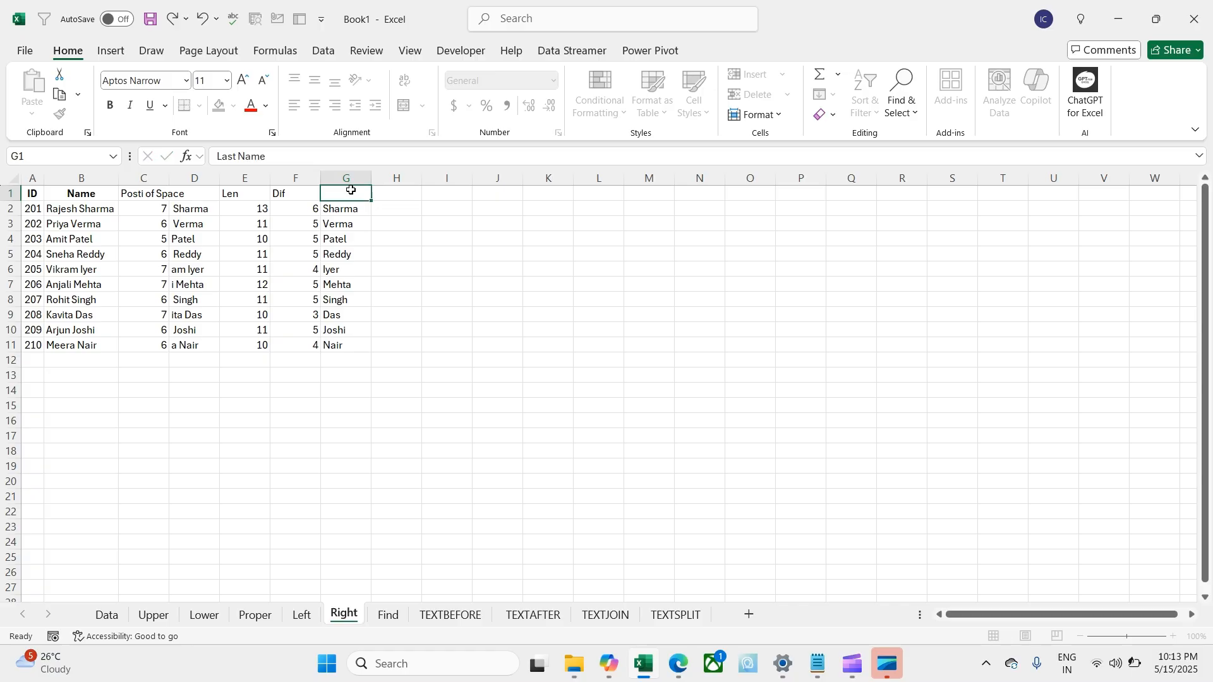
key(Return)
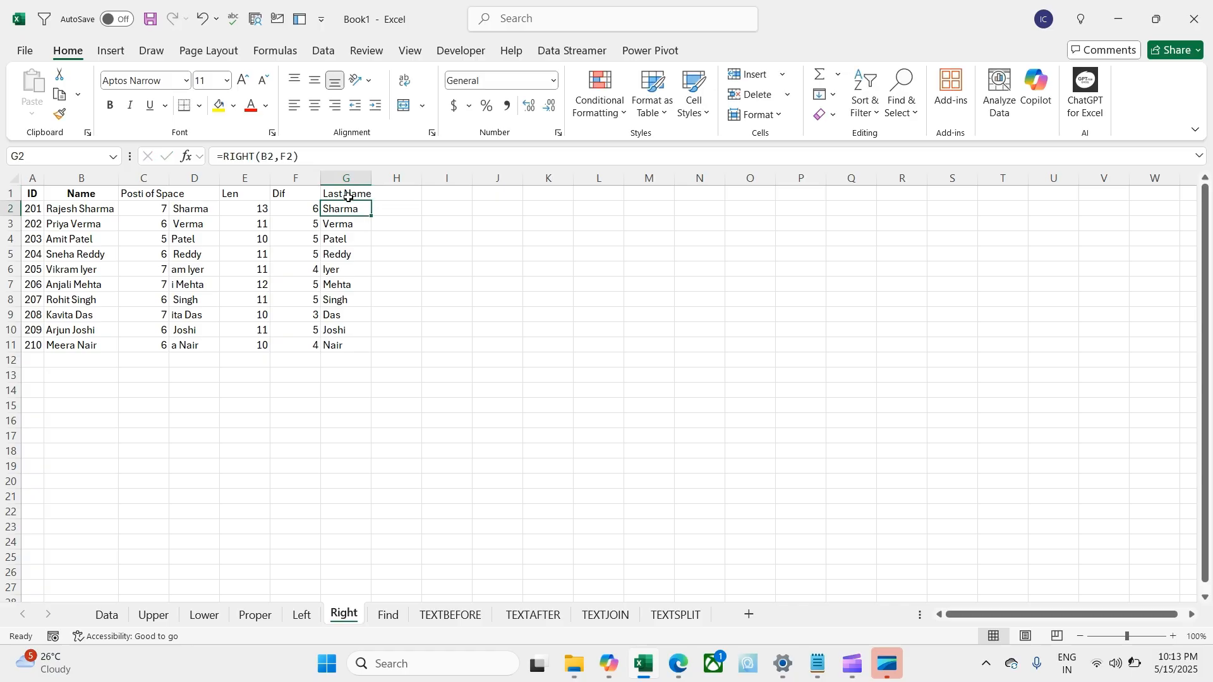
click(321, 392)
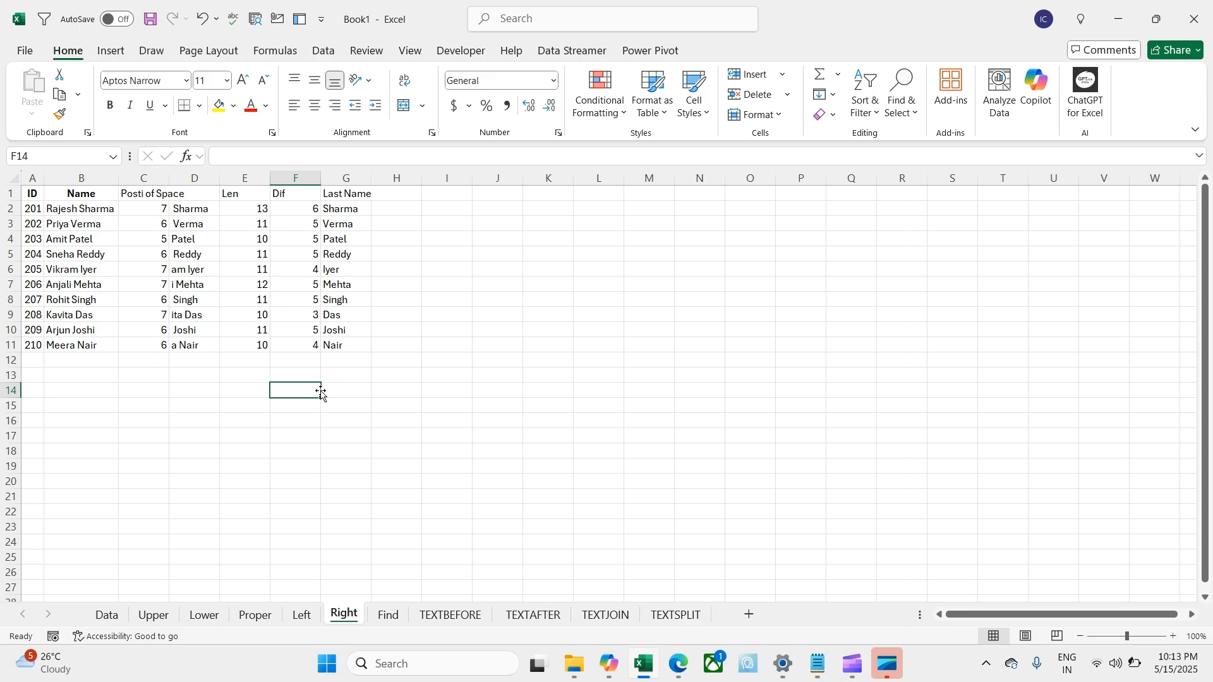
click(399, 392)
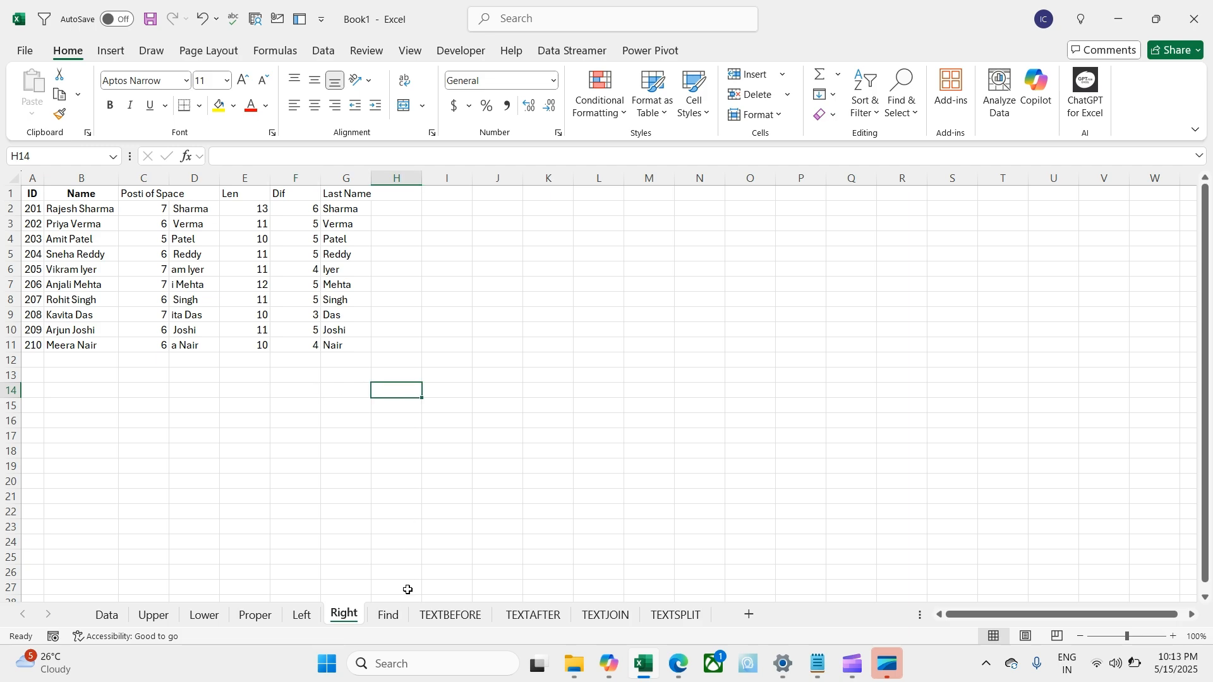
Step: On the Find sheet, enter =SEARCH("@",C2) in F2, returning 14
click(400, 616)
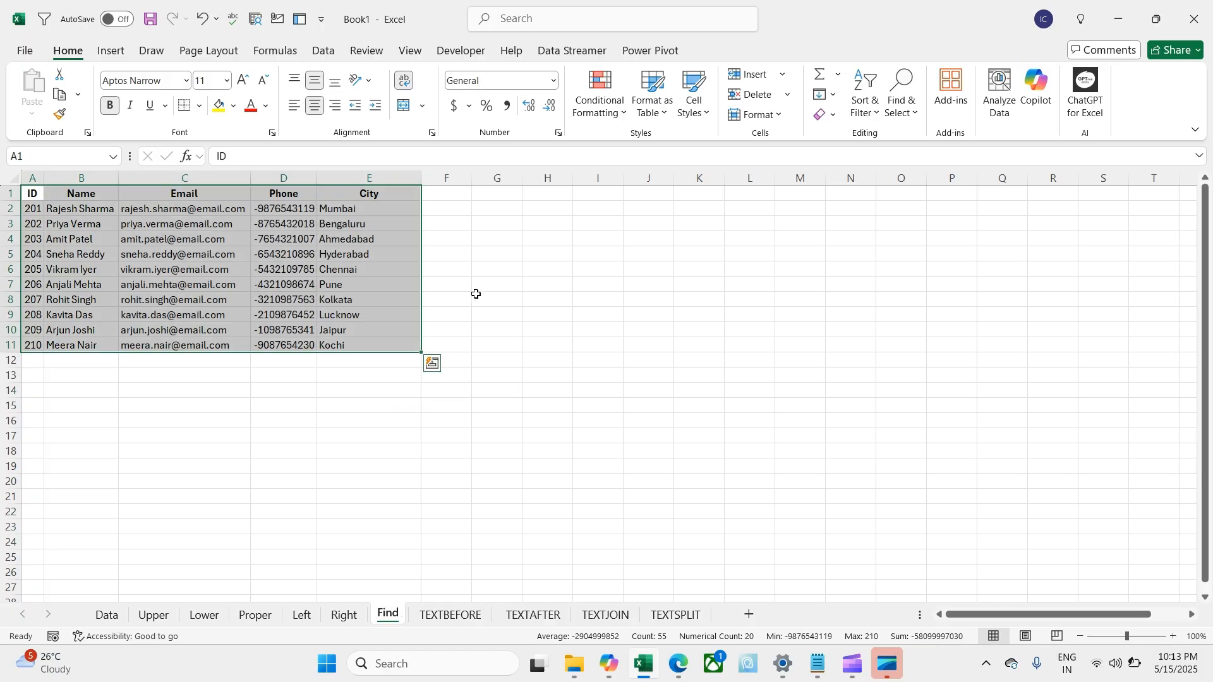
click(491, 210)
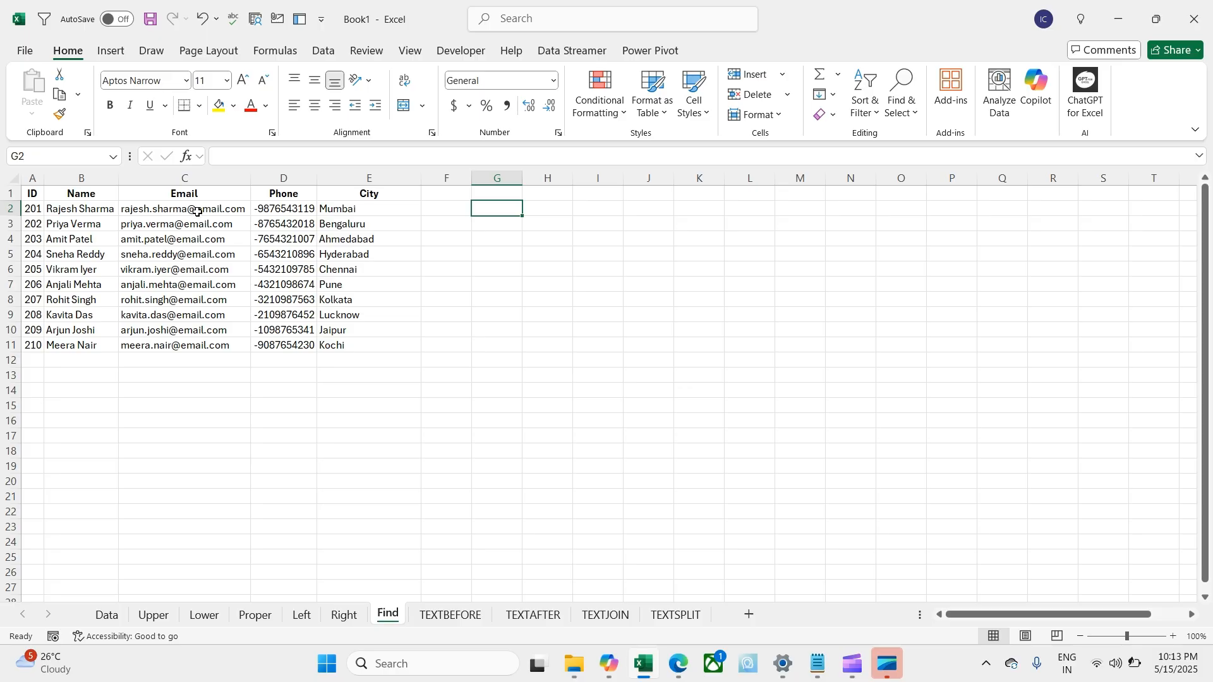
key(Left)
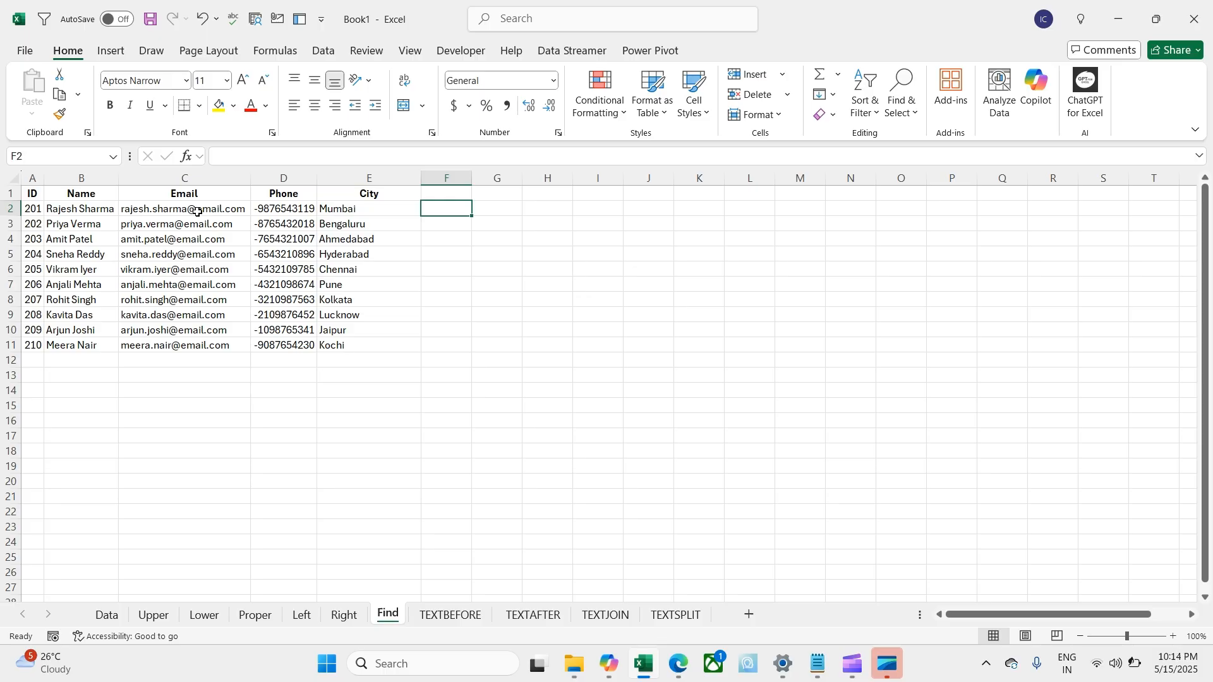
text(=fin)
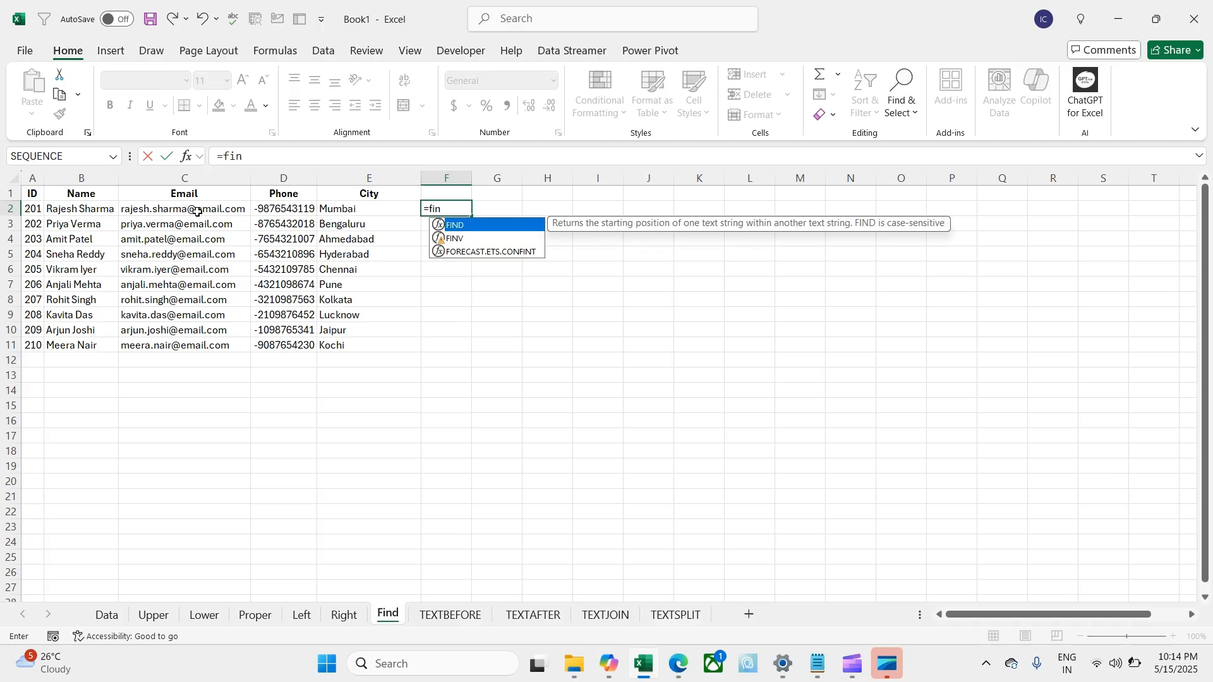
key(BackSpace)
key(BackSpace)
key(BackSpace)
text(se)
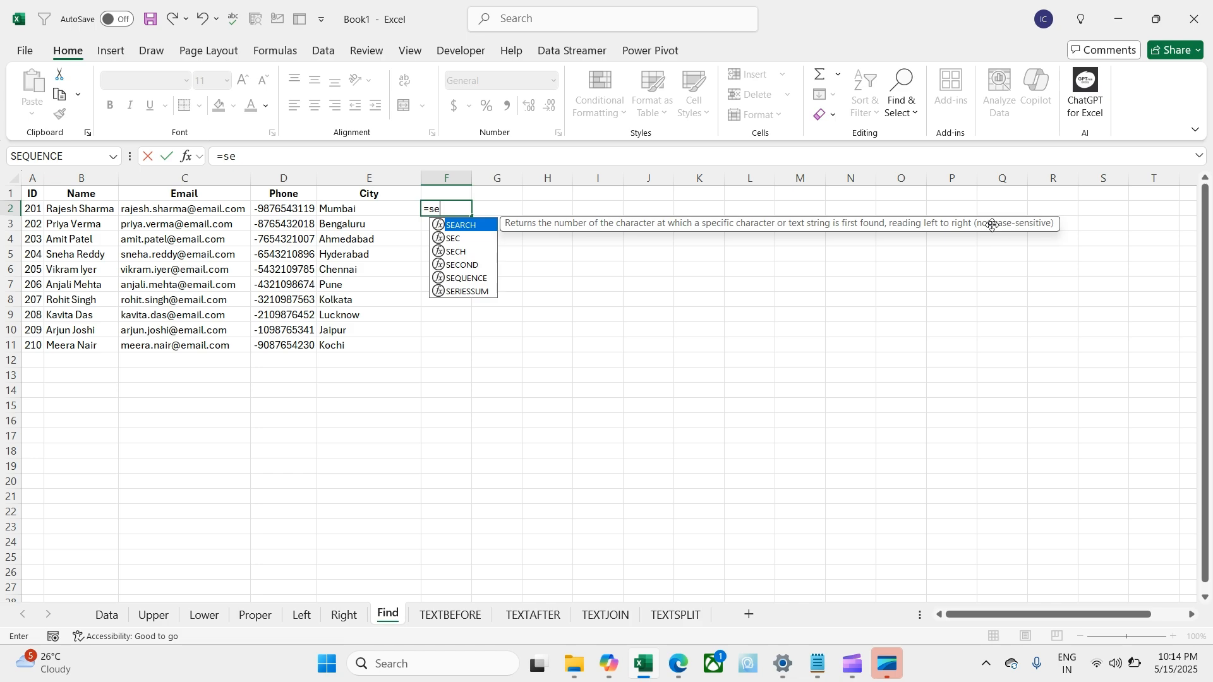
key(BackSpace)
key(BackSpace)
text(fin)
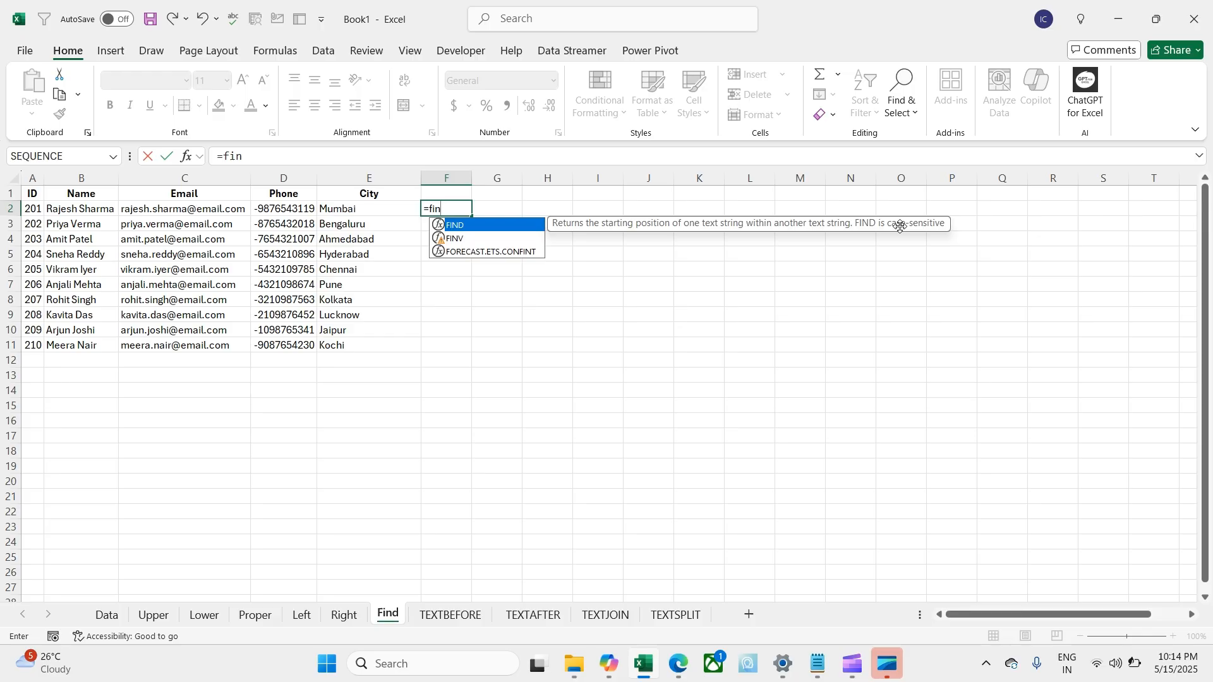
key(BackSpace)
key(BackSpace)
key(BackSpace)
text(se)
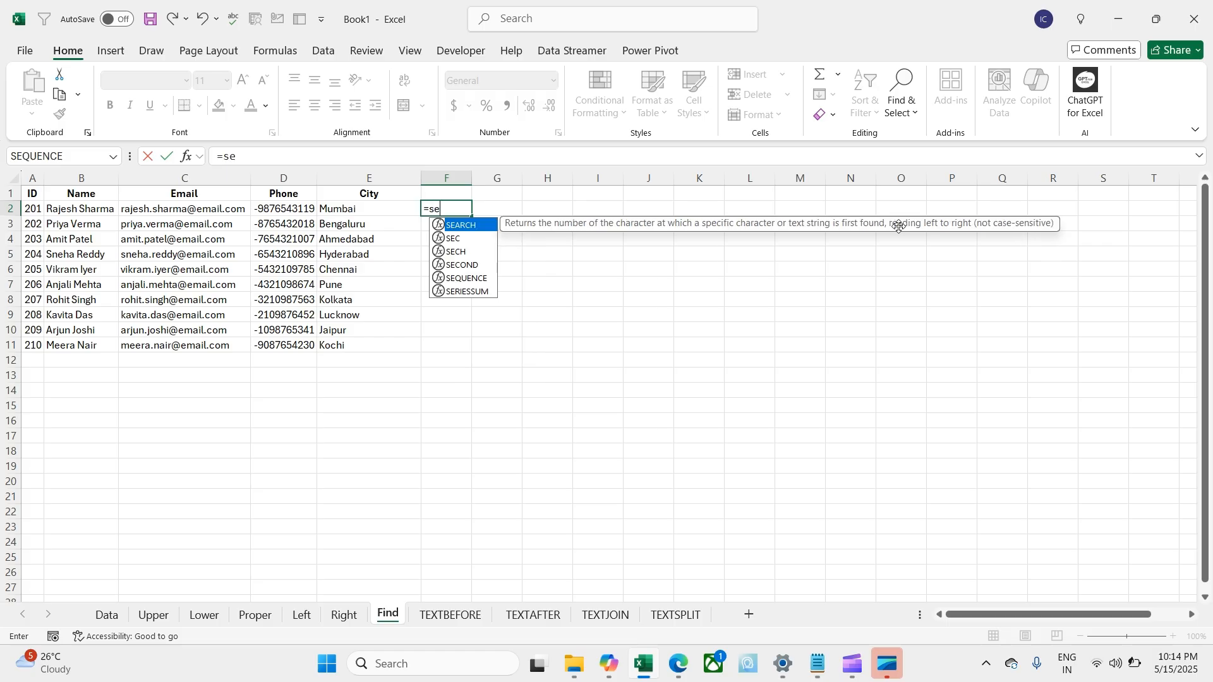
key(Tab)
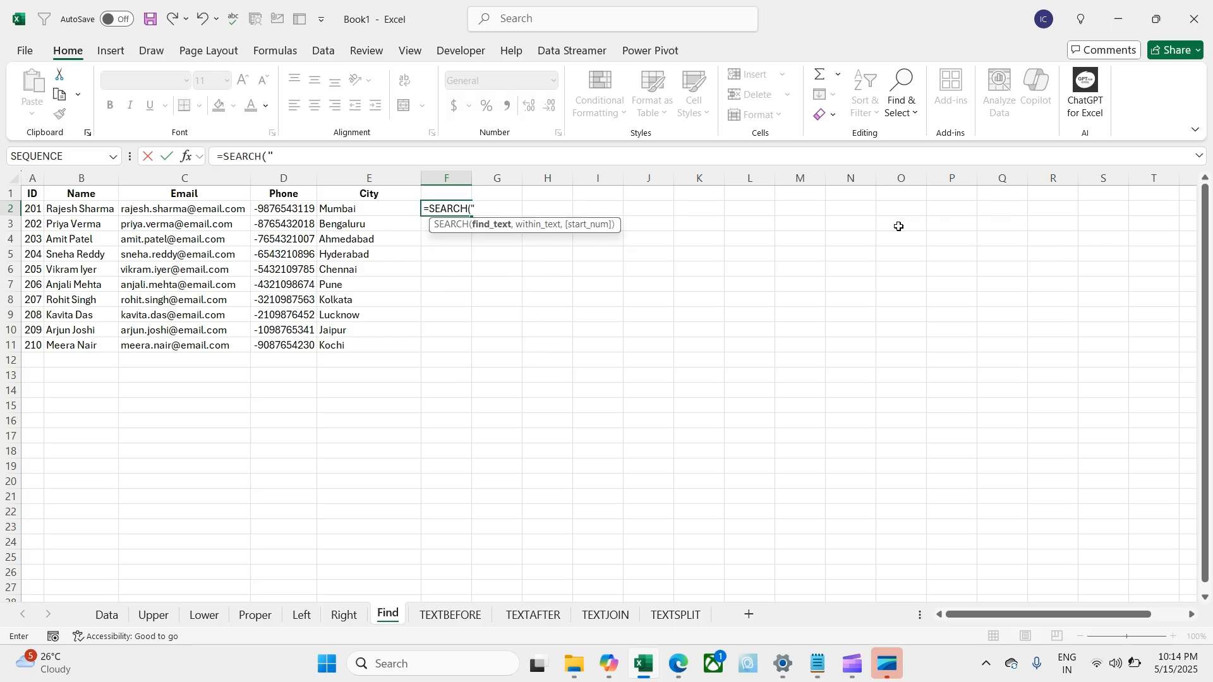
text("@",)
key(Left)
key(Left)
key(Left)
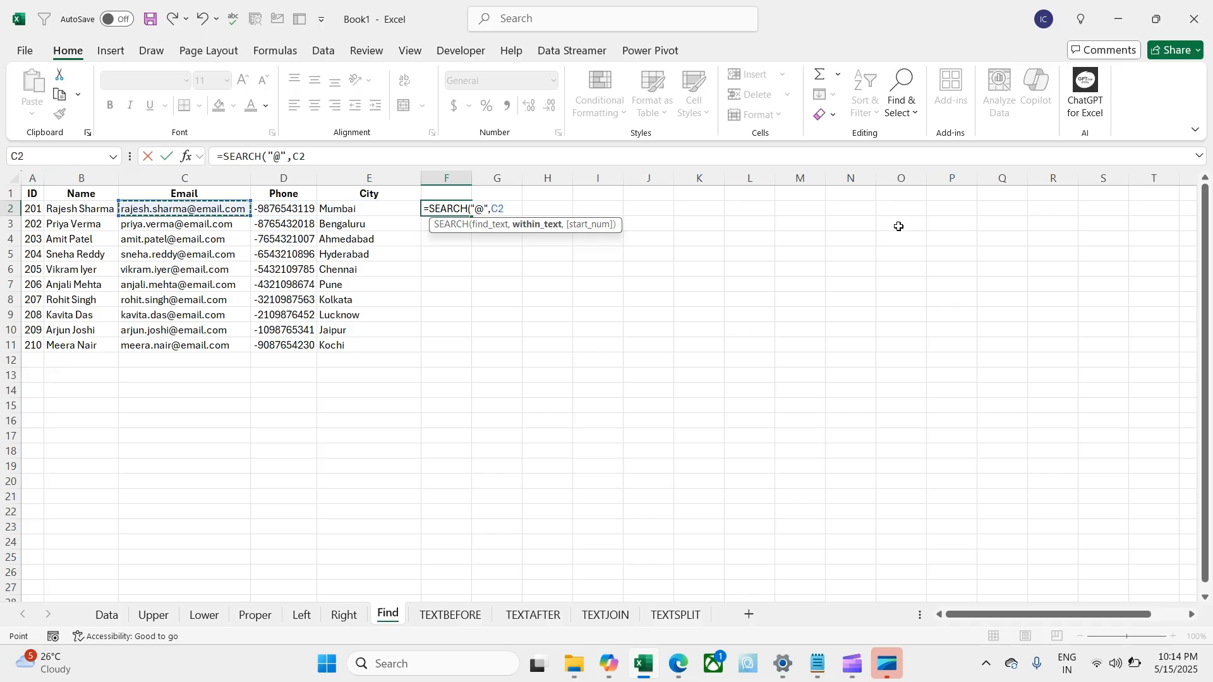
key(Return)
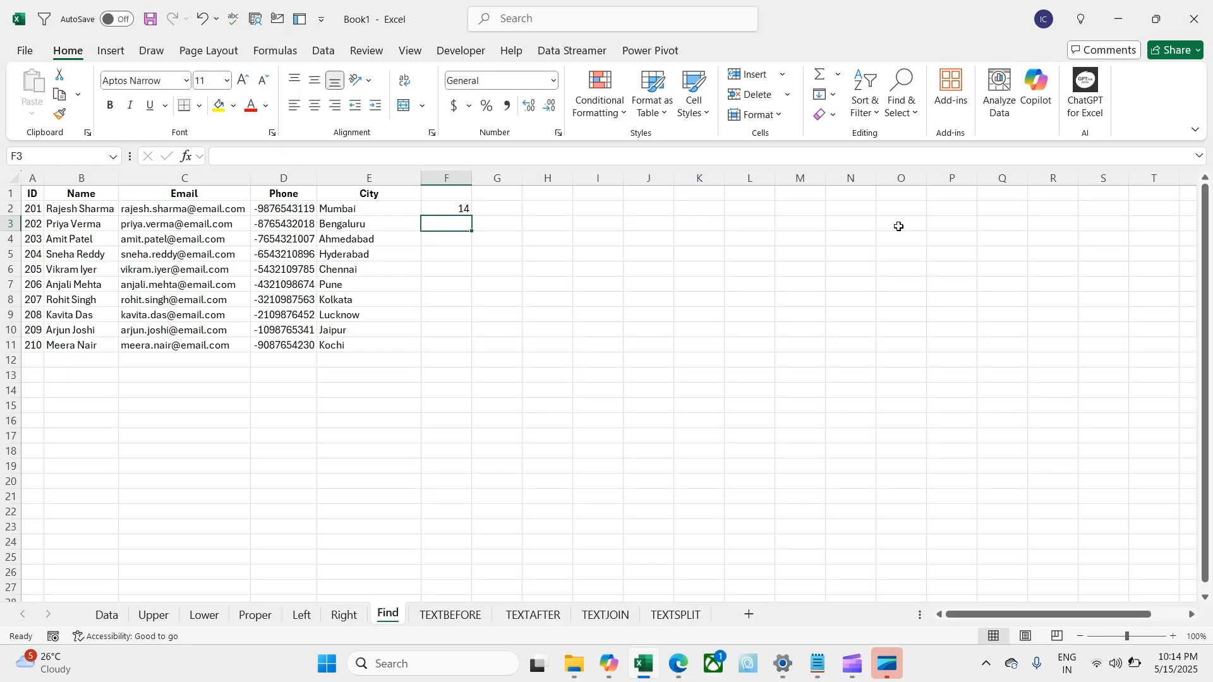
key(Up)
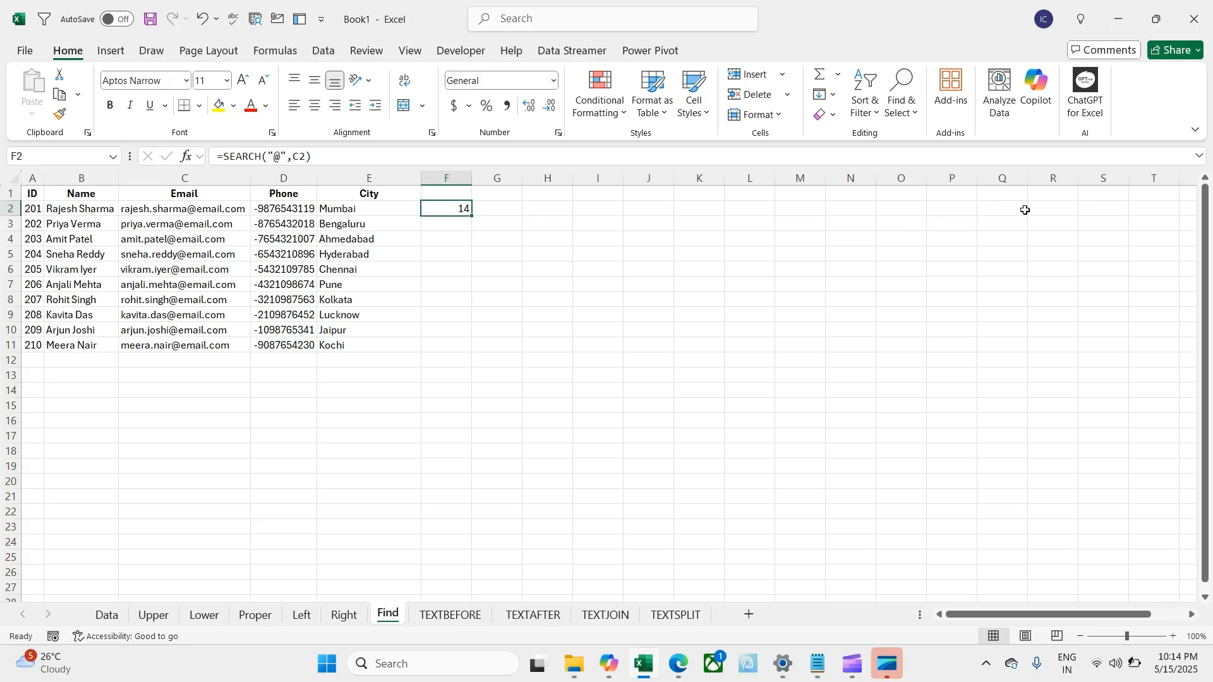
Step: Fill the SEARCH formula down to F11, then delete C4's @ to show #VALUE!
double_click(471, 216)
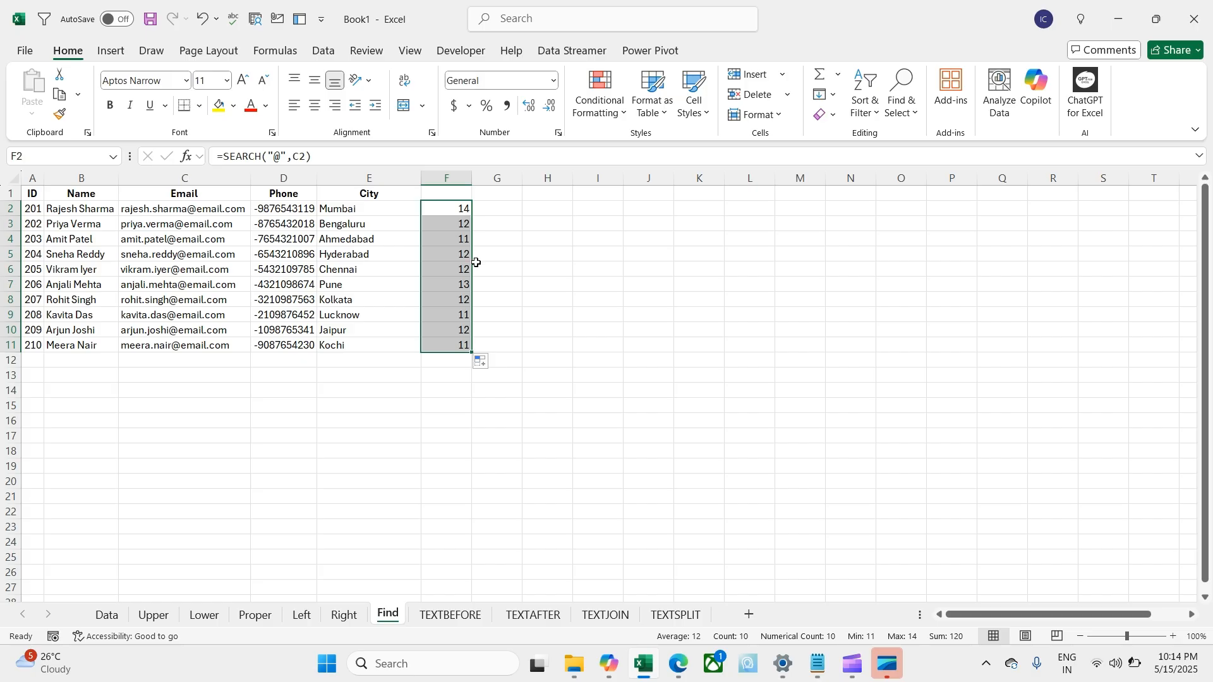
click(443, 212)
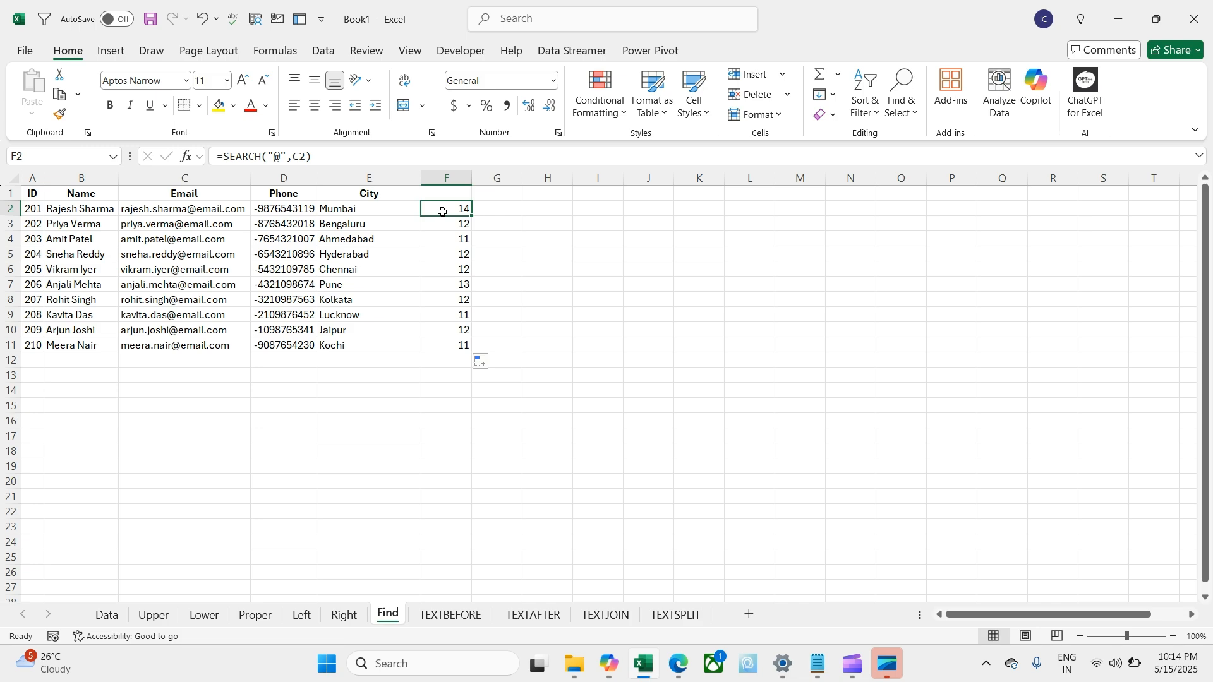
double_click(178, 238)
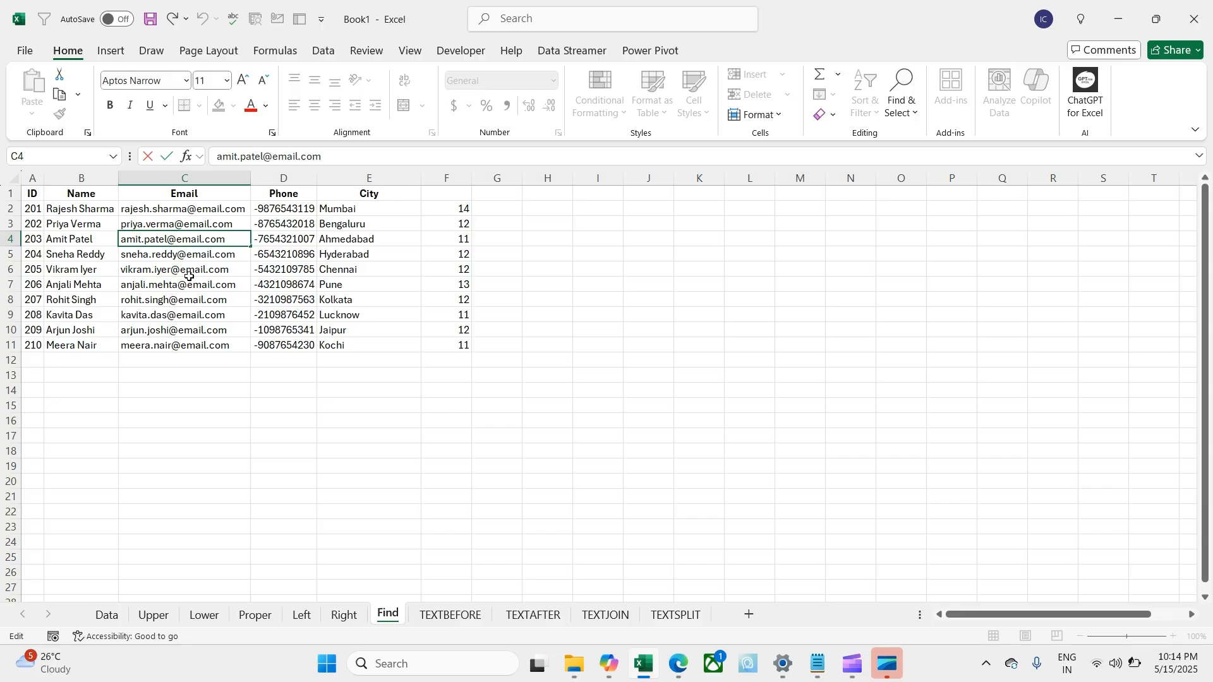
key(BackSpace)
key(Return)
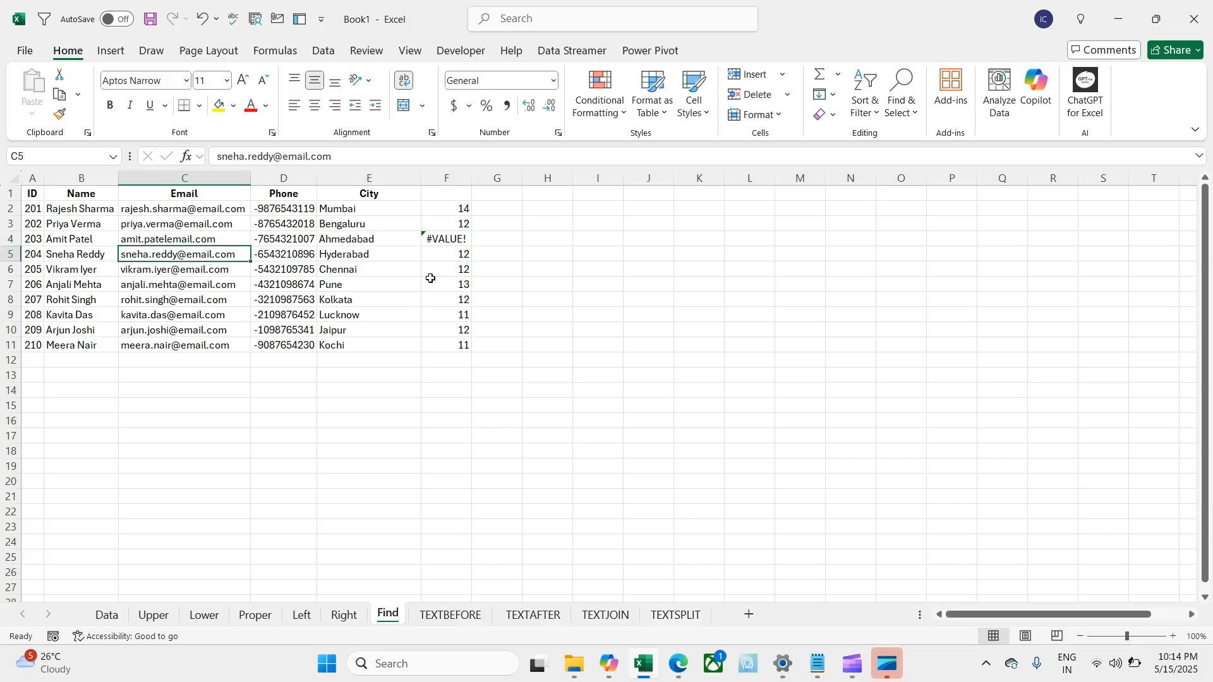
click(433, 240)
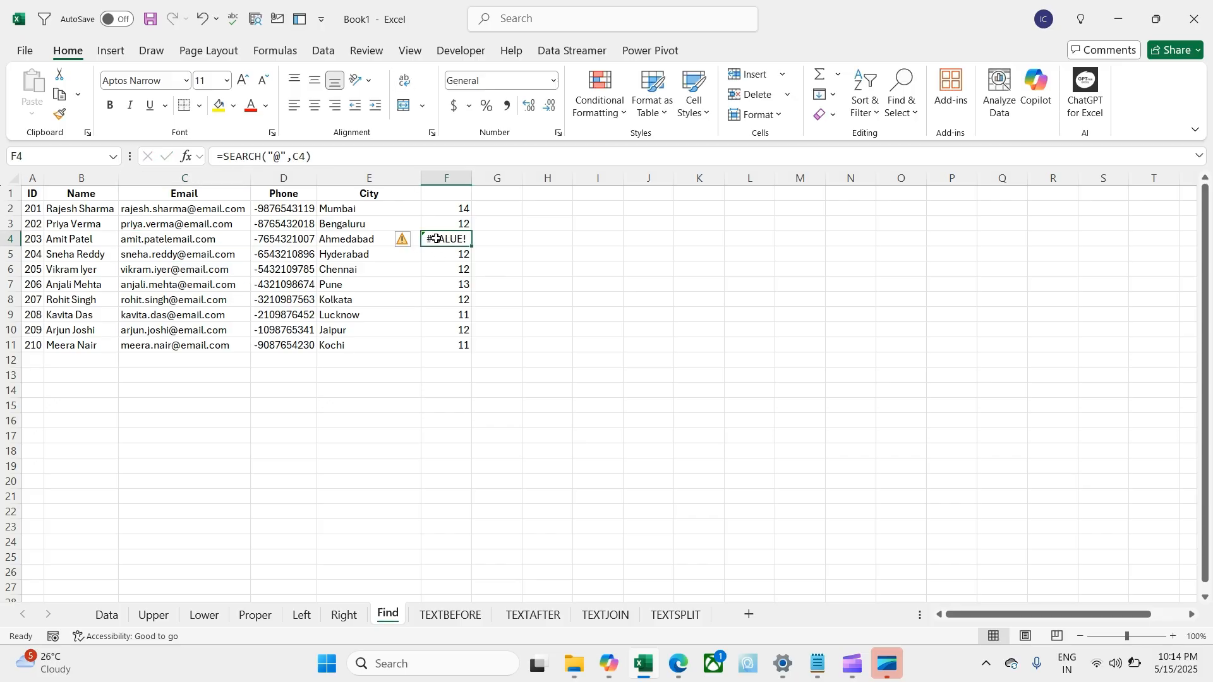
Step: Undo the deletion so F4 returns 11, then move to the TEXTBEFORE sheet
click(169, 240)
key(ctrl+z)
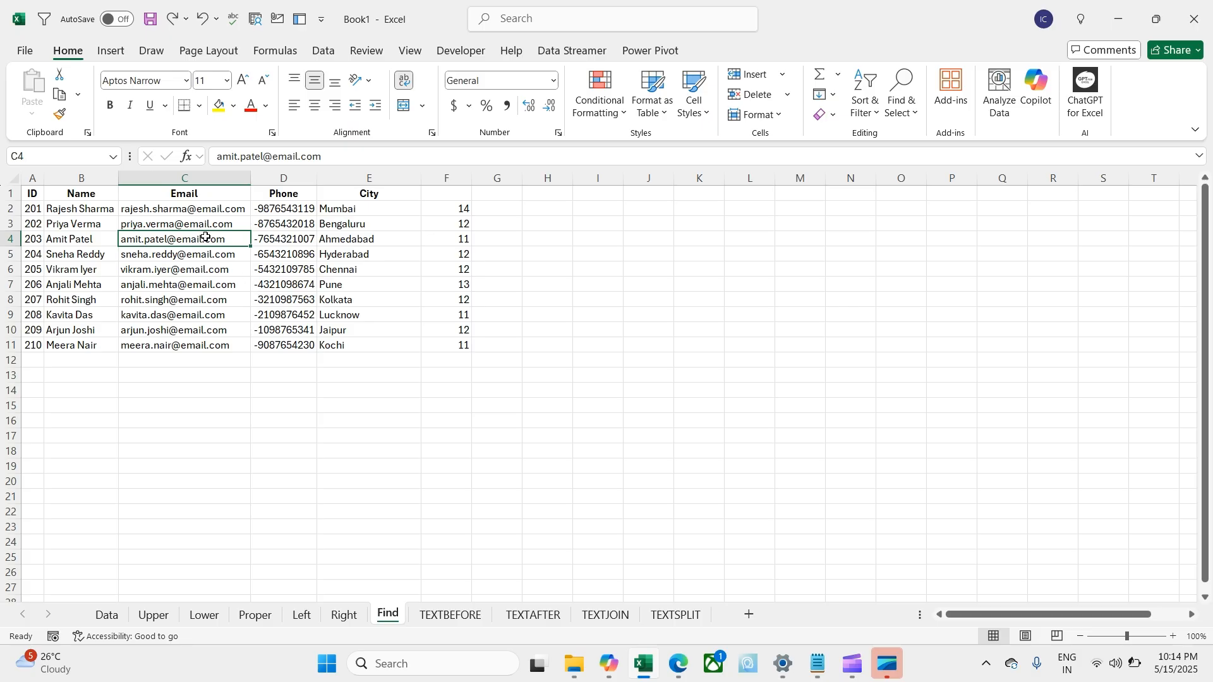
click(427, 239)
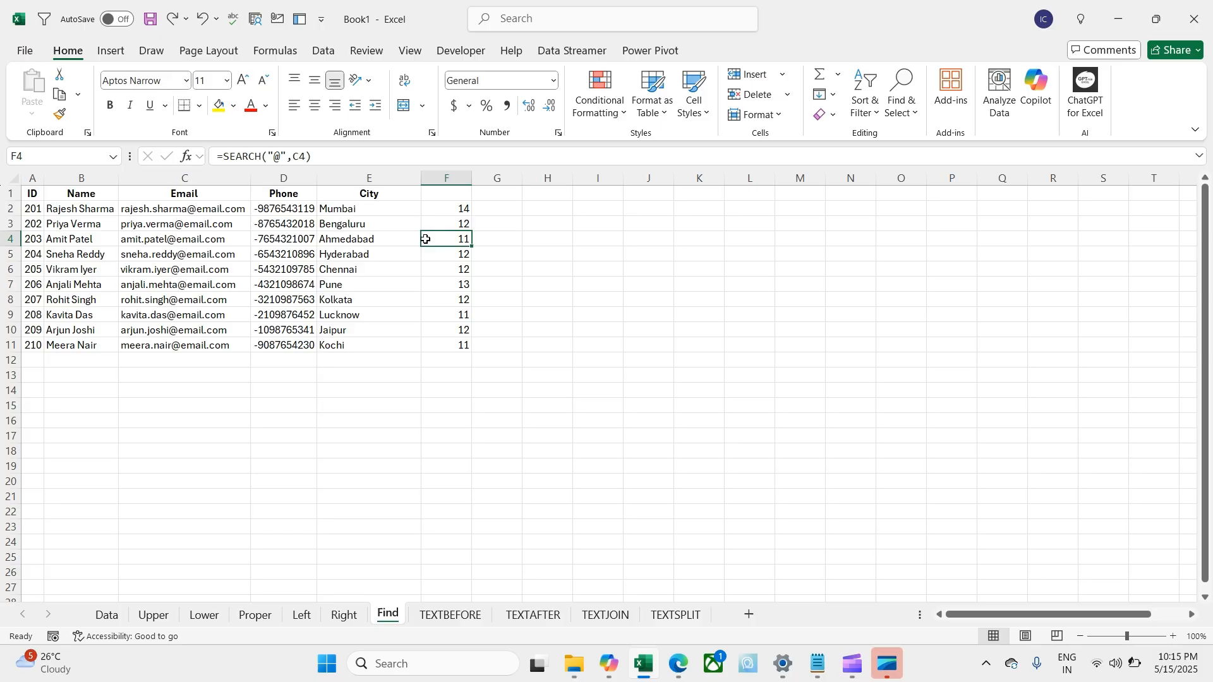
click(560, 253)
key(ctrl+Page_Down)
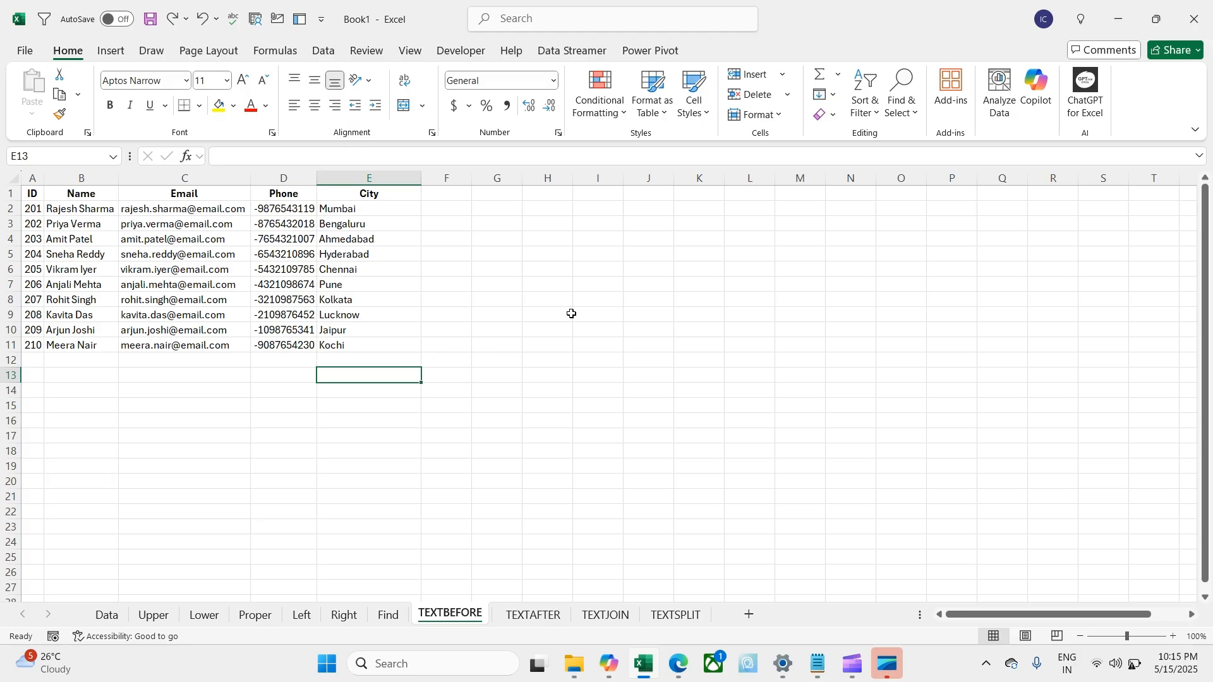
Step: Enter =TEXTBEFORE(B2," ") in G2, returning the first name Rajesh
click(508, 211)
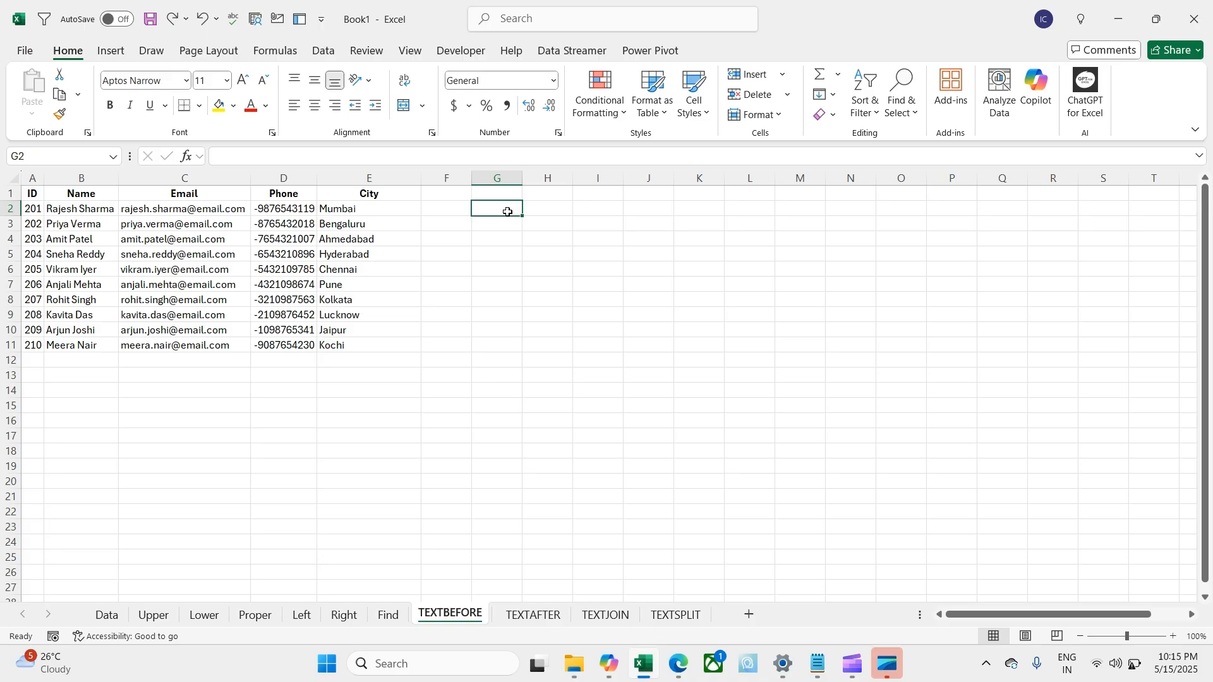
text(=te)
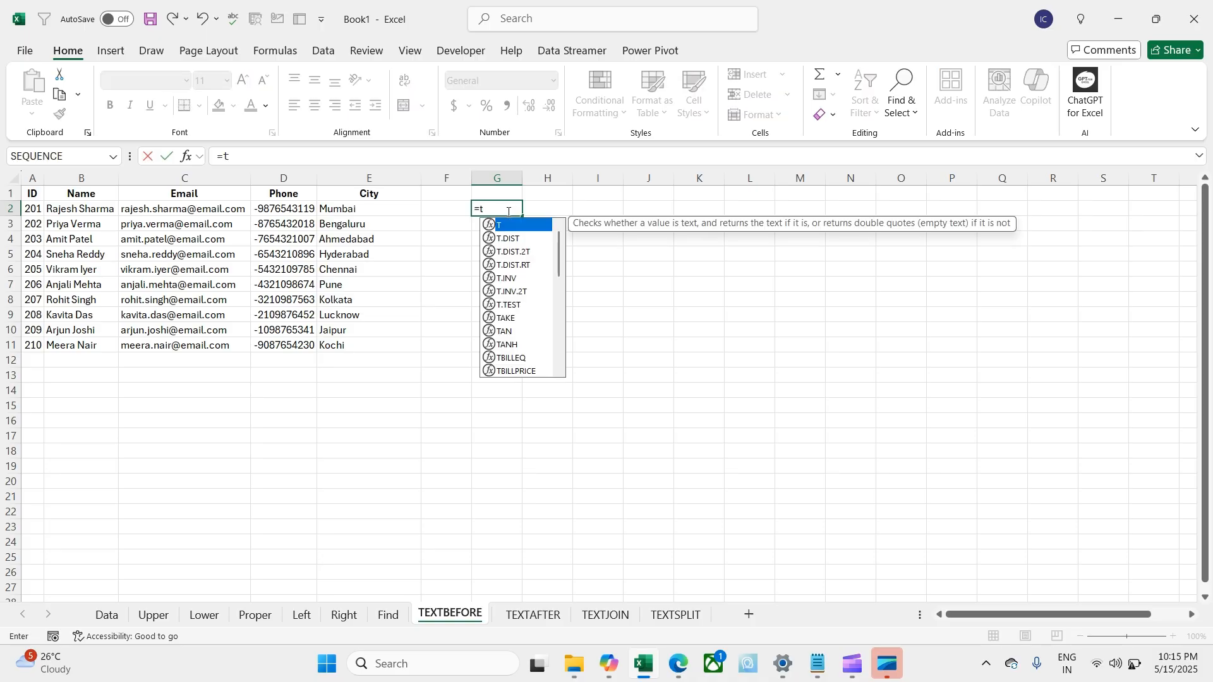
key(Down)
key(Down)
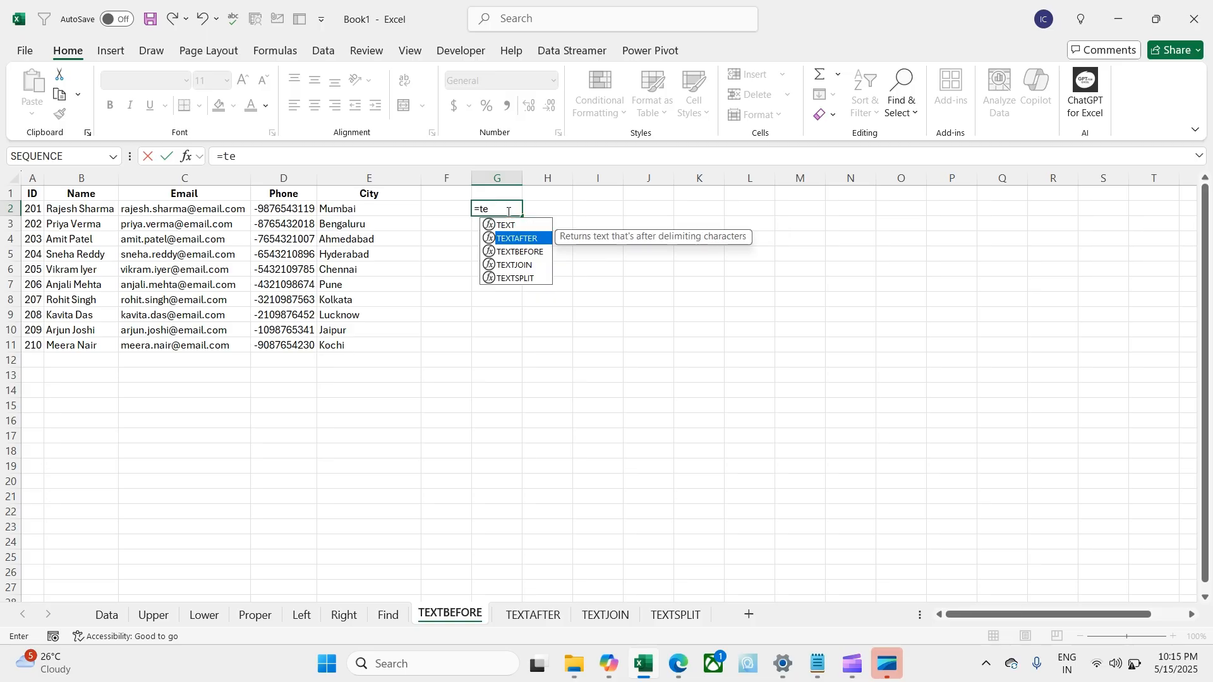
key(Tab)
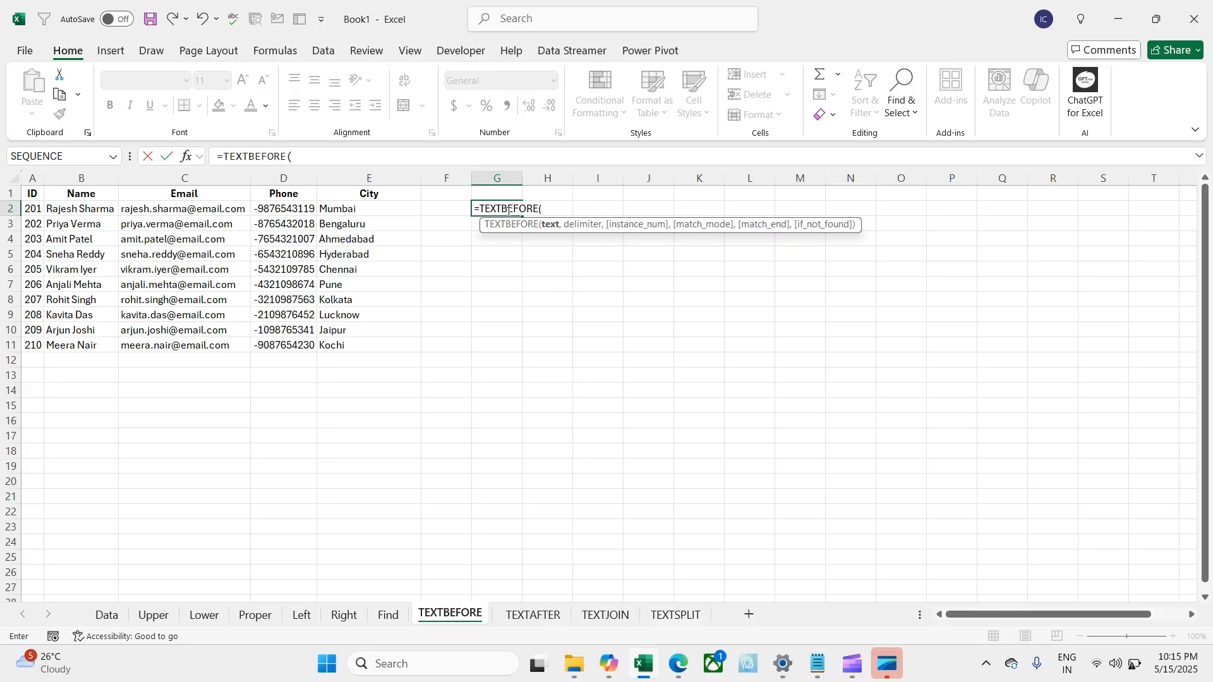
key(Left)
key(Left)
key(Left)
key(Left)
key(Left)
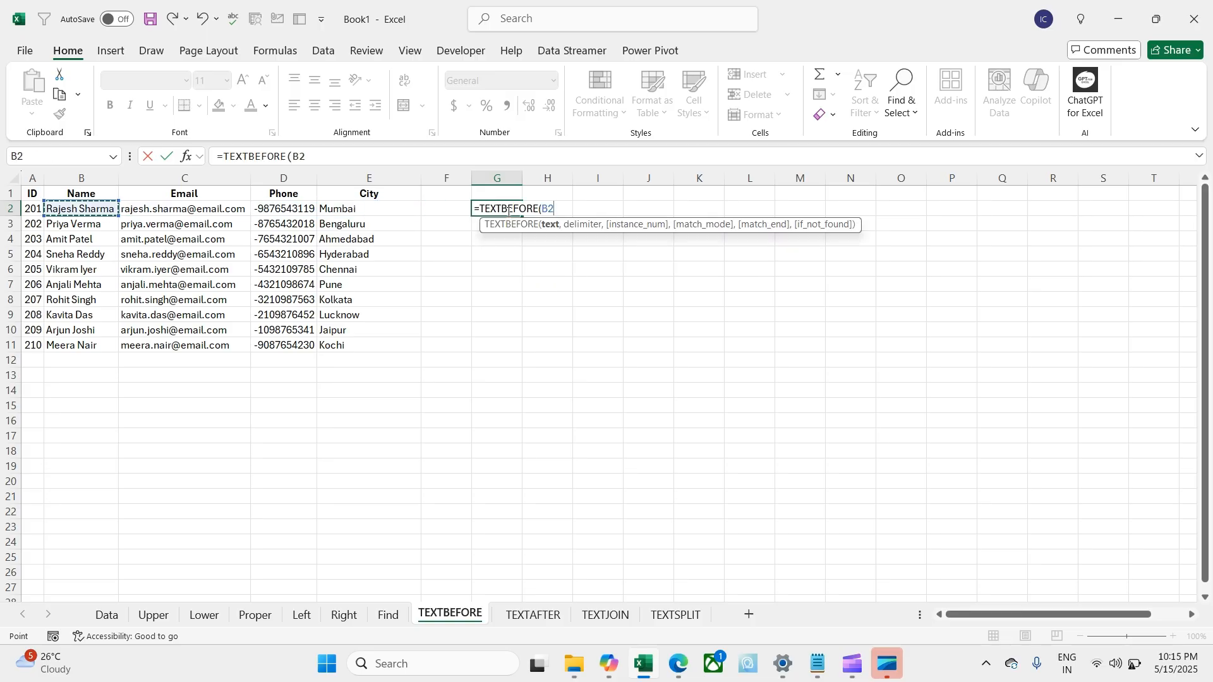
text(," "))
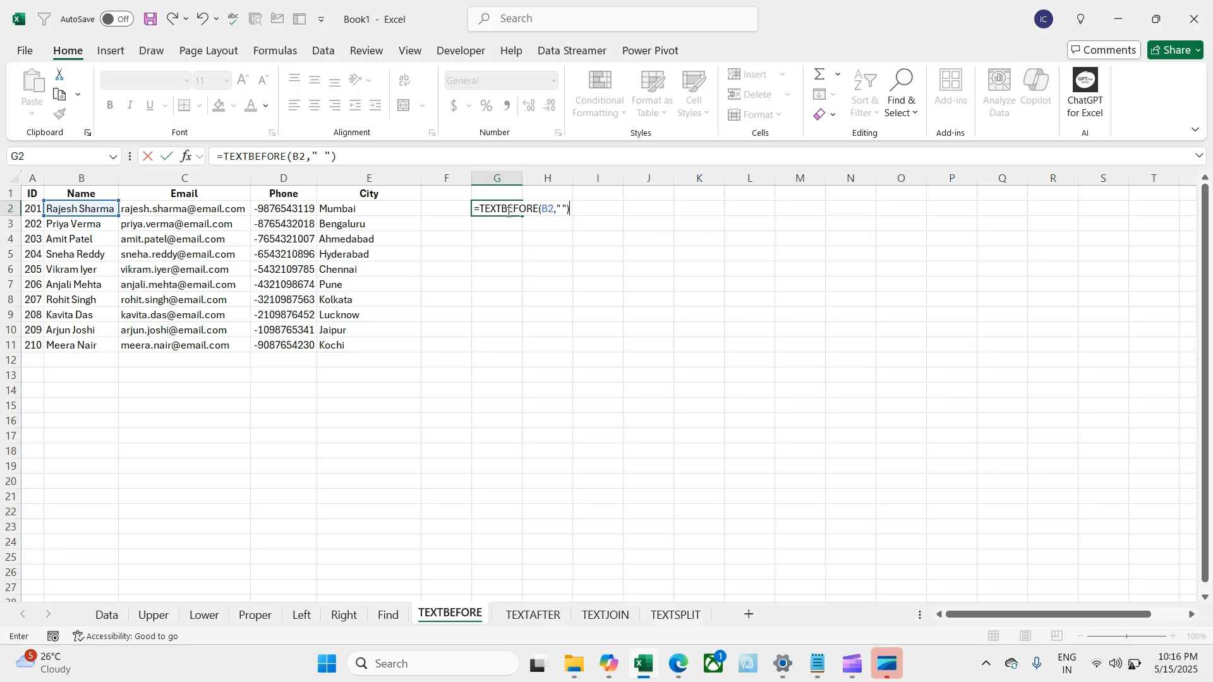
key(Return)
click(509, 212)
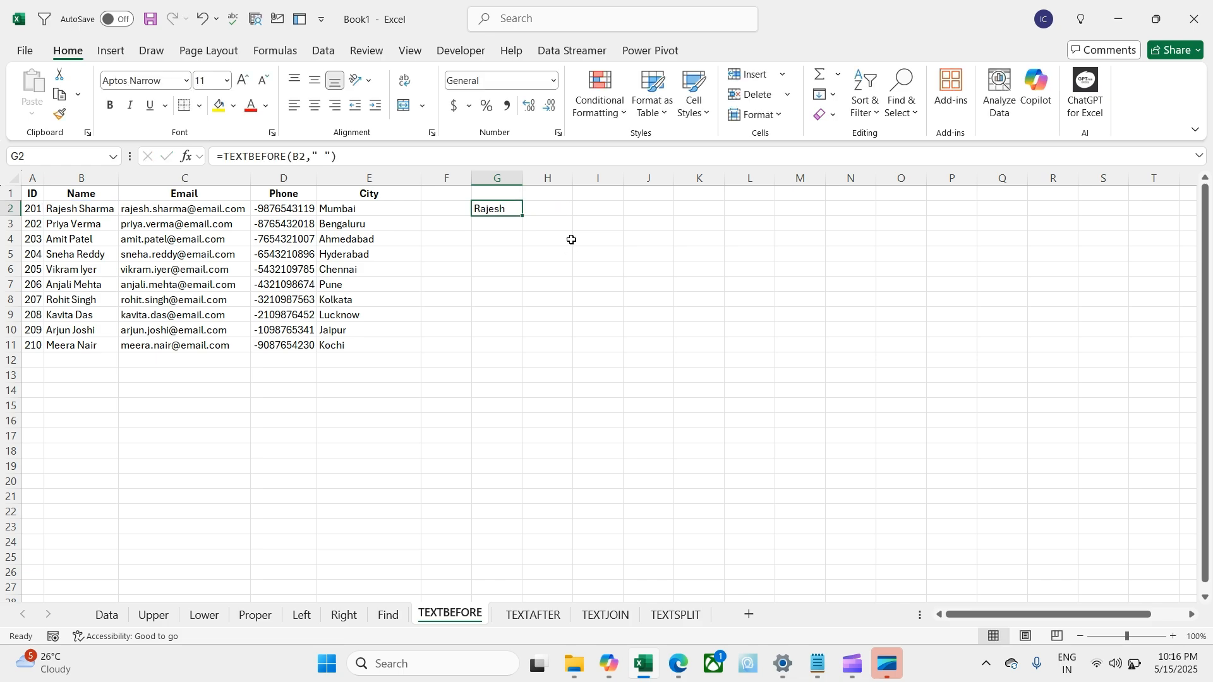
click(555, 211)
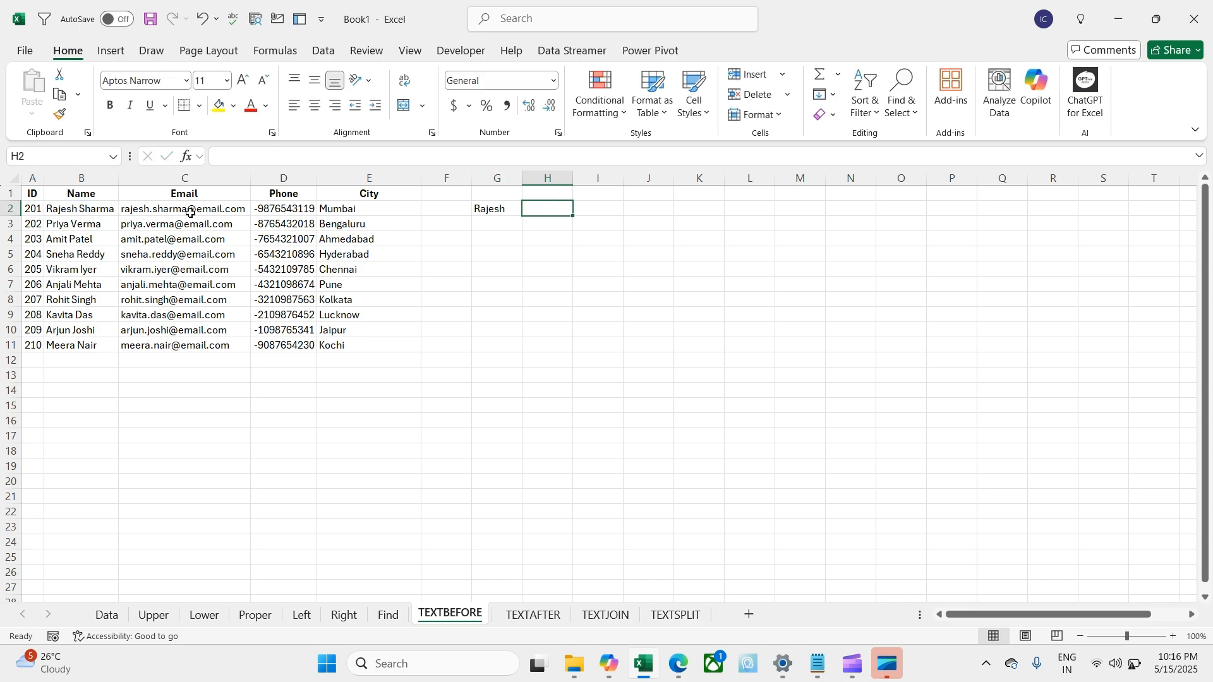
Step: Enter =TEXTBEFORE(C2,"@") in H2 to get the email username
text(=te)
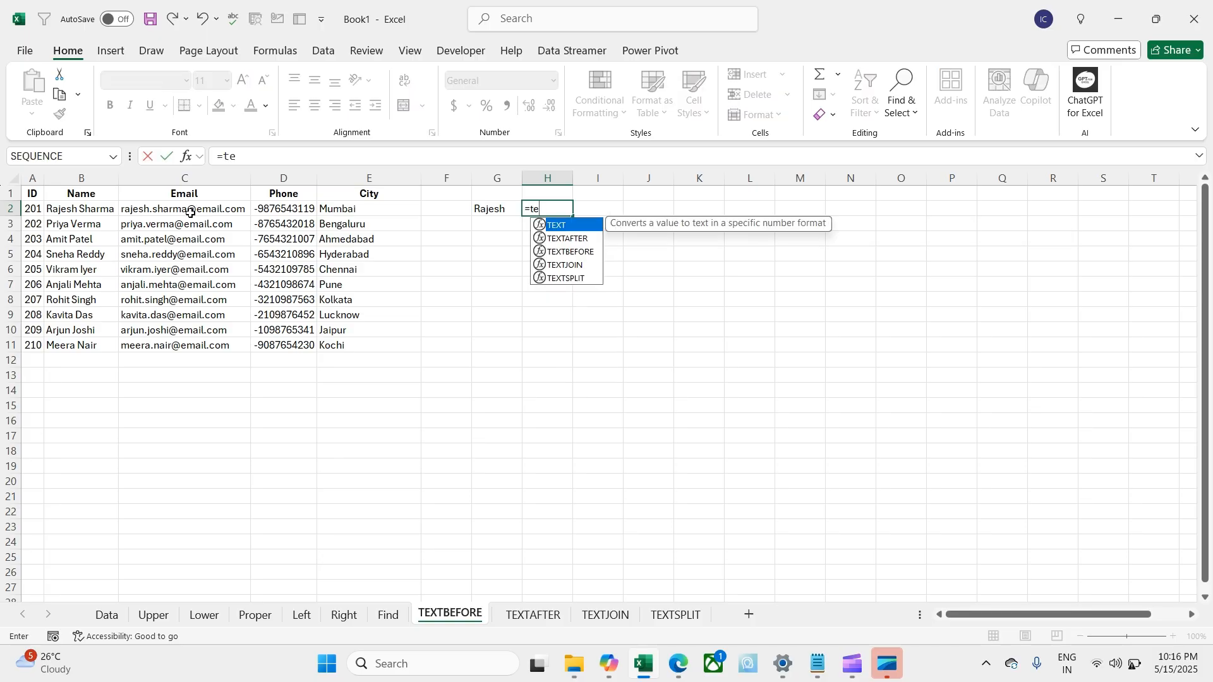
key(Down)
key(Down)
key(Tab)
key(Left)
key(Left)
key(Left)
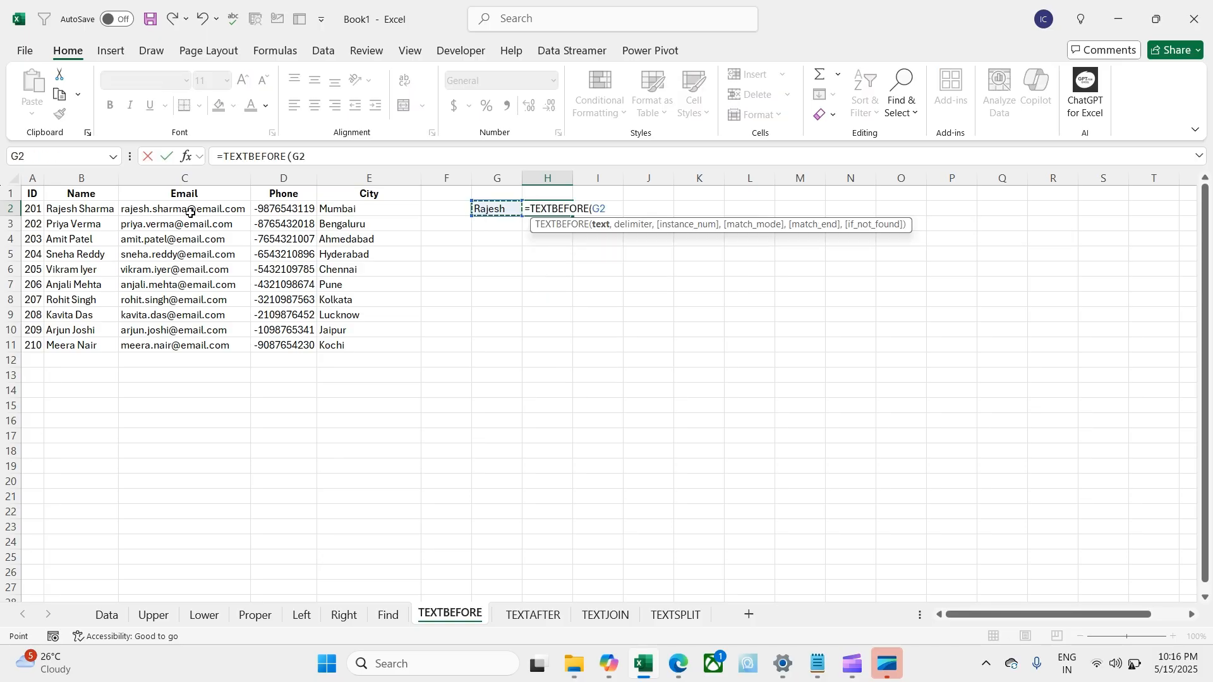
click(190, 213)
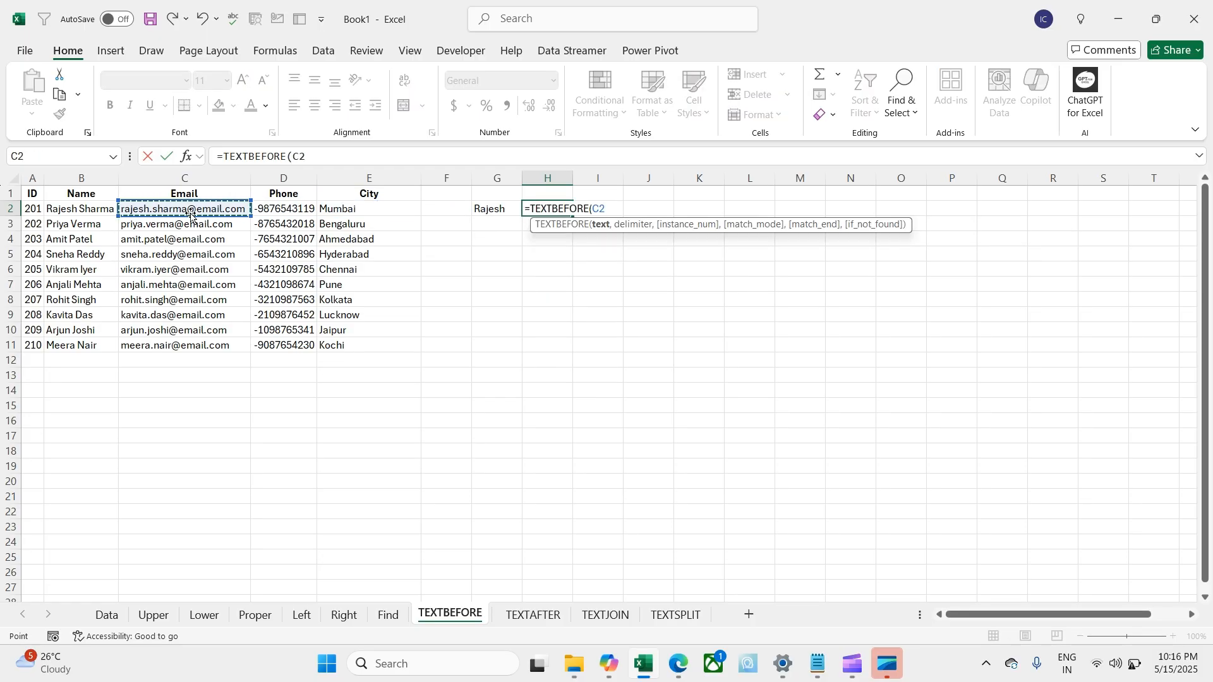
text(,"@)
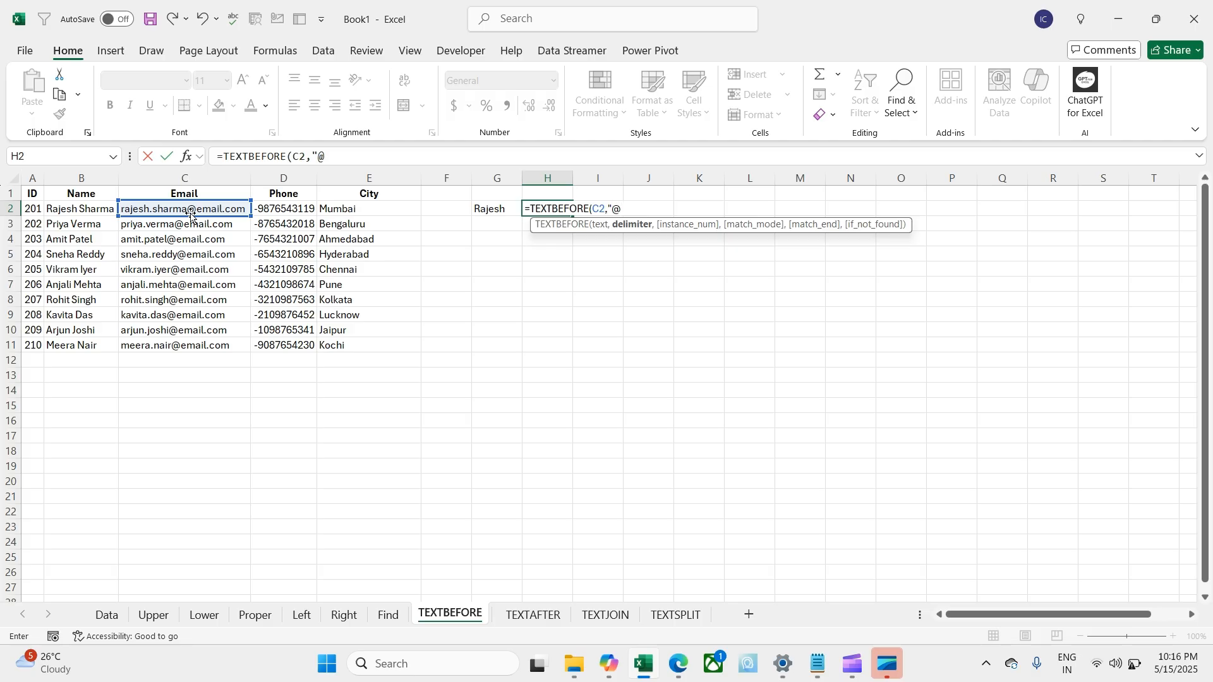
text("))
key(Return)
key(Up)
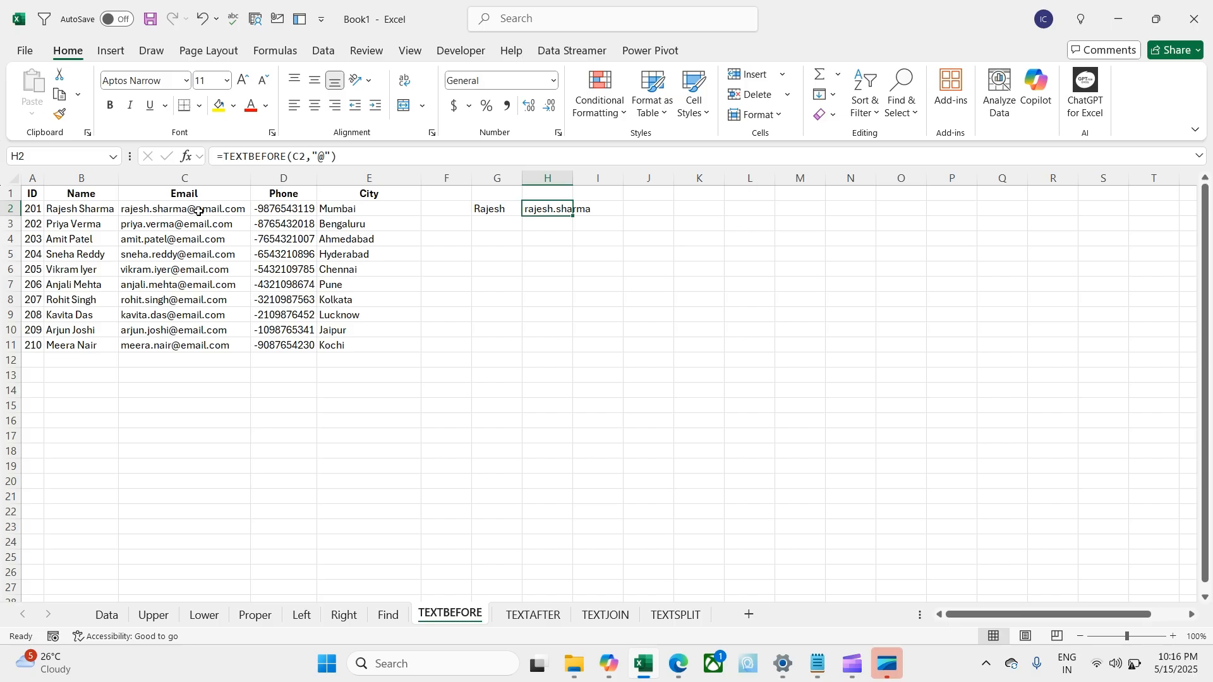
Step: Copy the G2 and H2 formulas down to row 11 and auto-fit column H
click(497, 206)
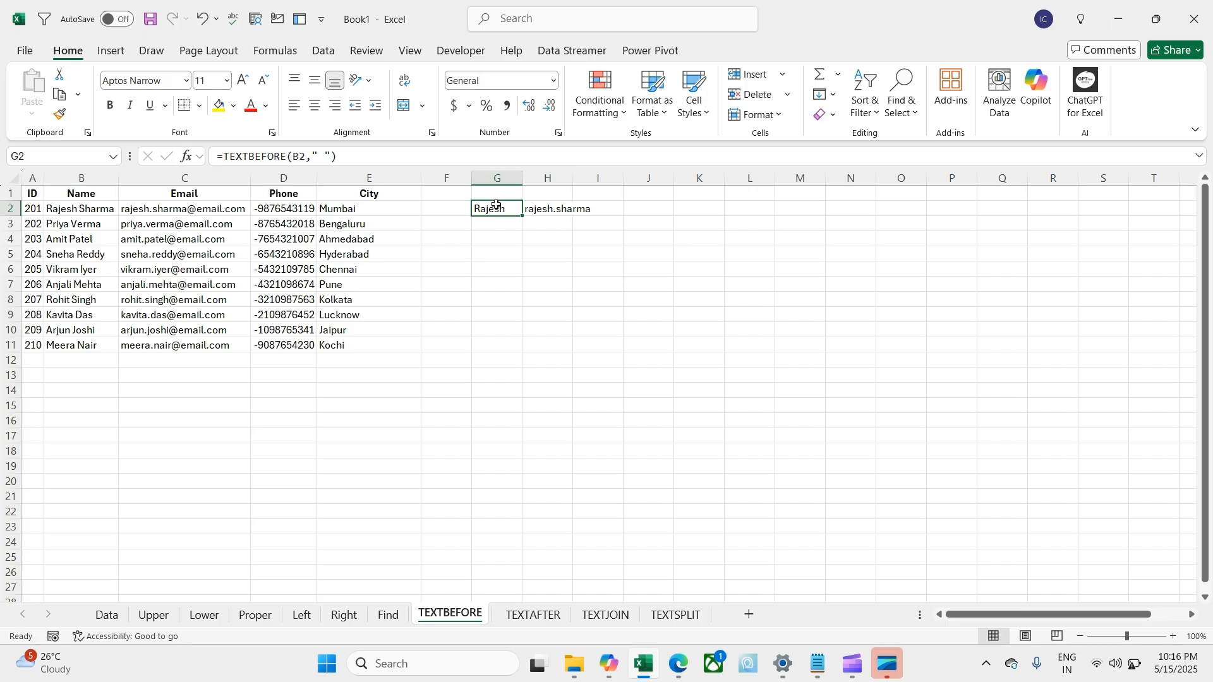
drag(522, 216, 522, 352)
click(537, 209)
double_click(573, 216)
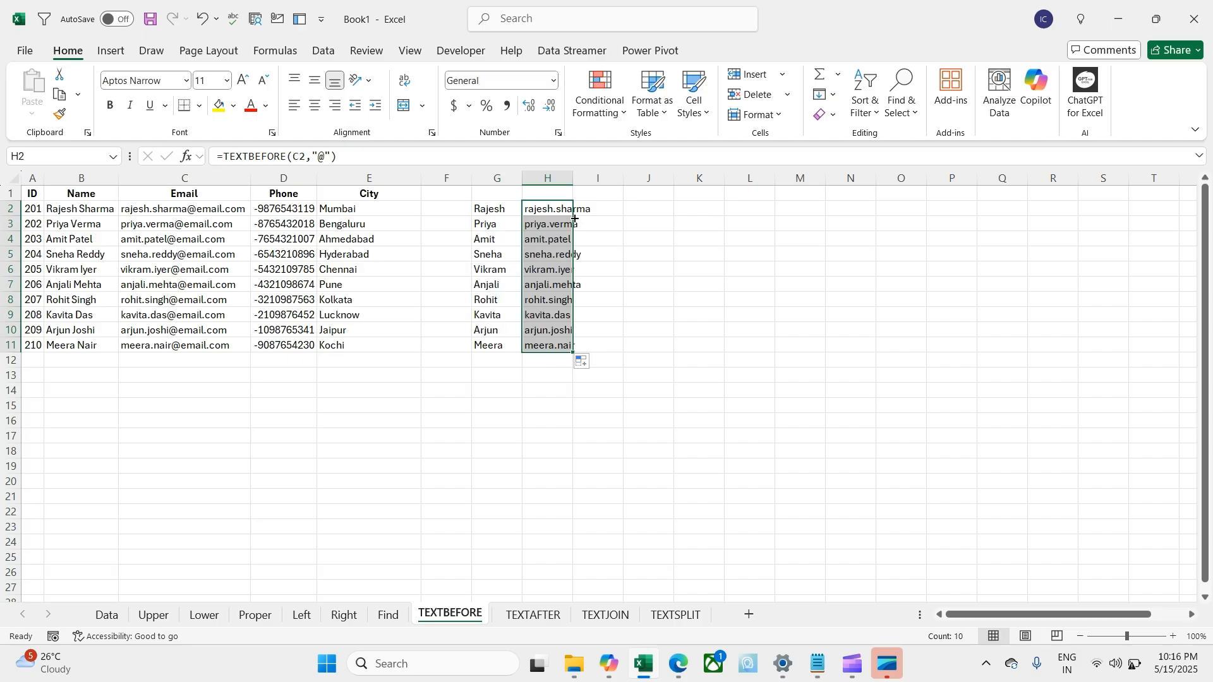
drag(570, 178, 570, 178)
double_click(570, 178)
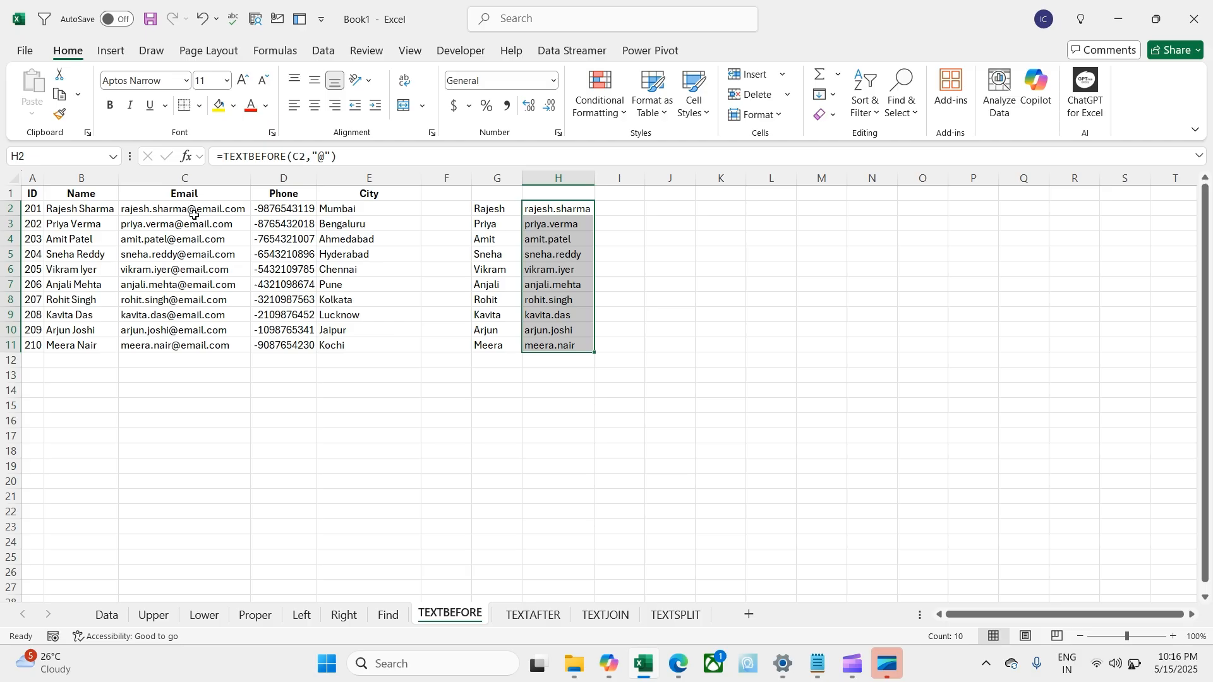
Step: On the TEXTAFTER sheet, enter =TEXTAFTER(B2," ") in G2 to extract the last name
click(536, 619)
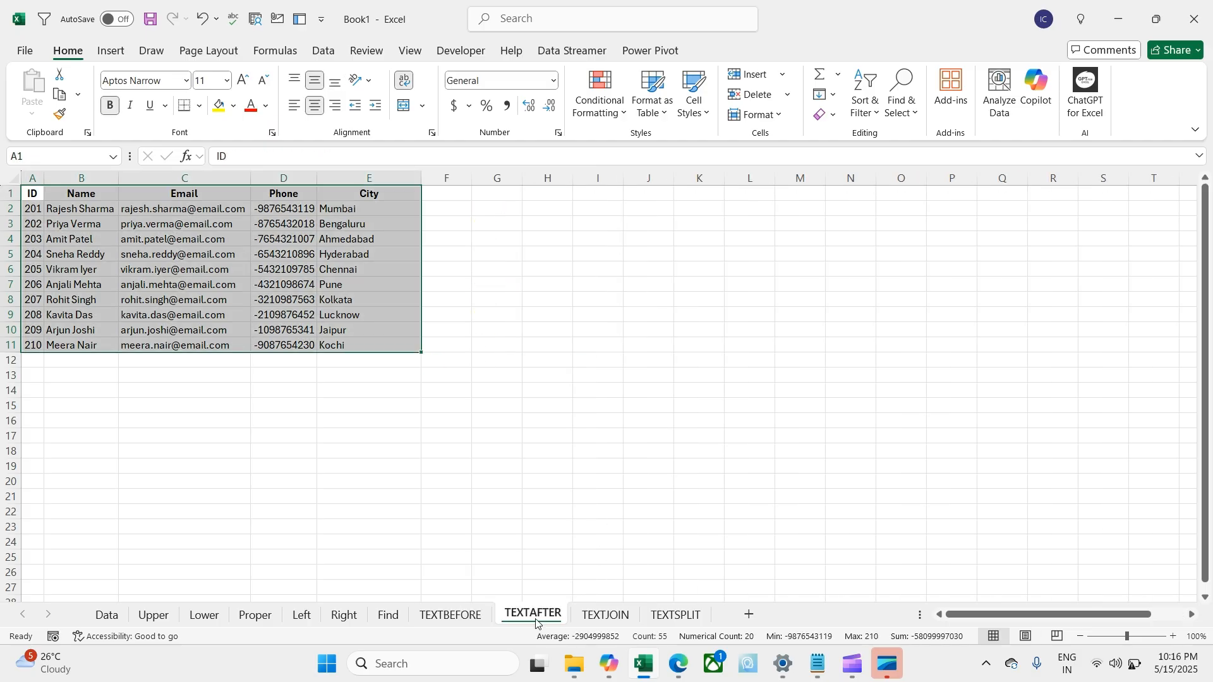
click(506, 239)
click(549, 213)
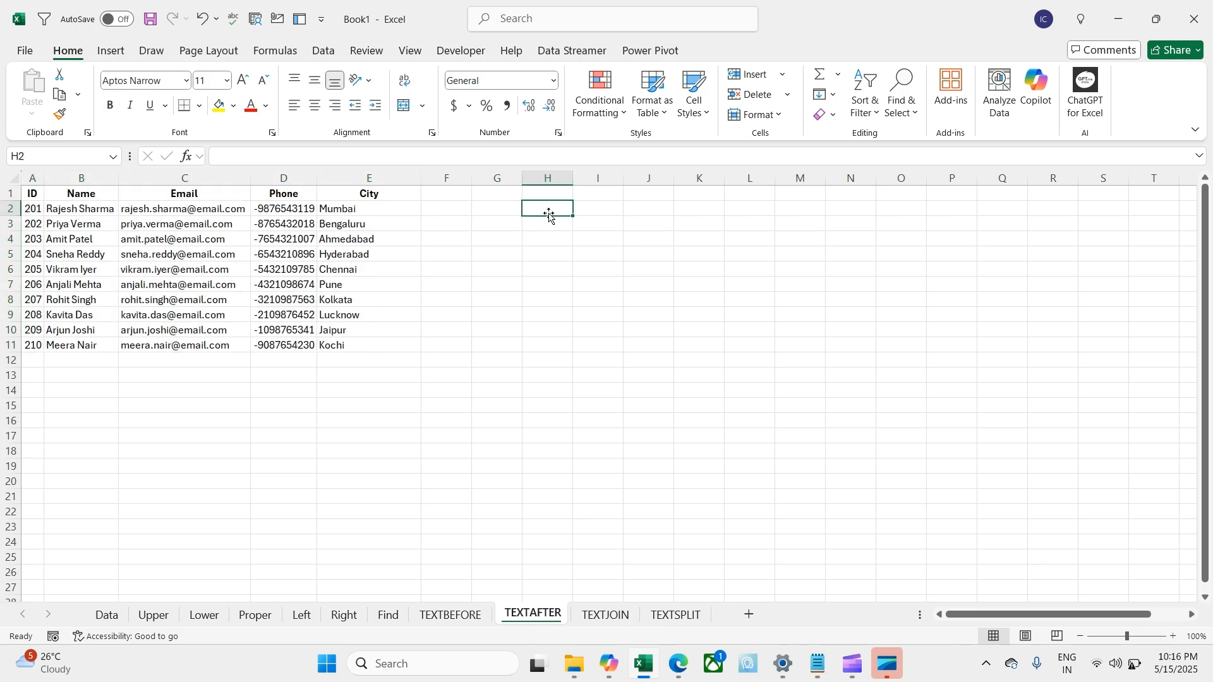
click(504, 210)
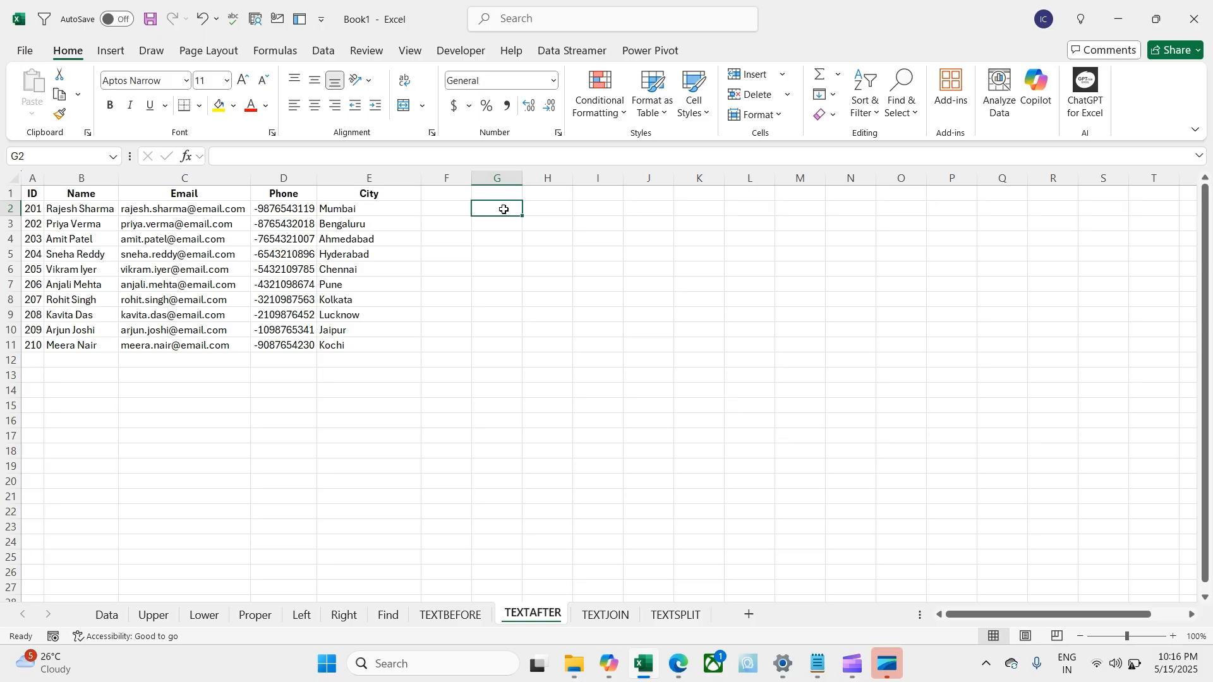
text(=te)
key(Down)
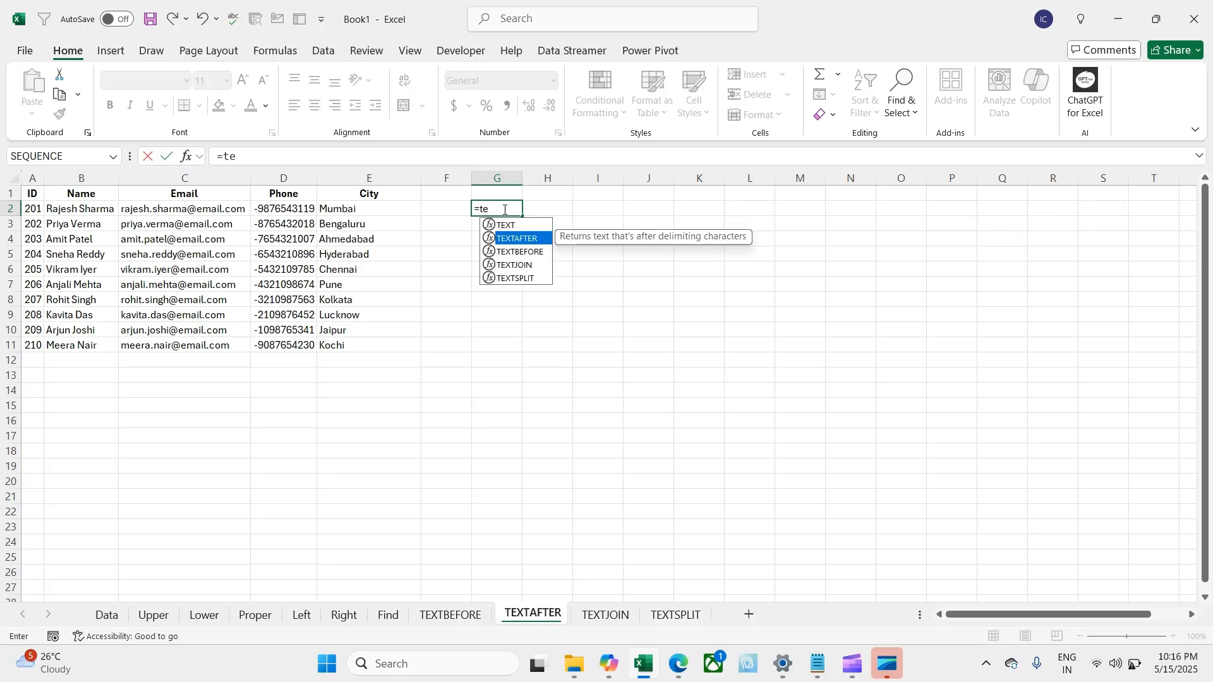
key(Tab)
key(Left)
key(Left)
key(Left)
key(Left)
key(Left)
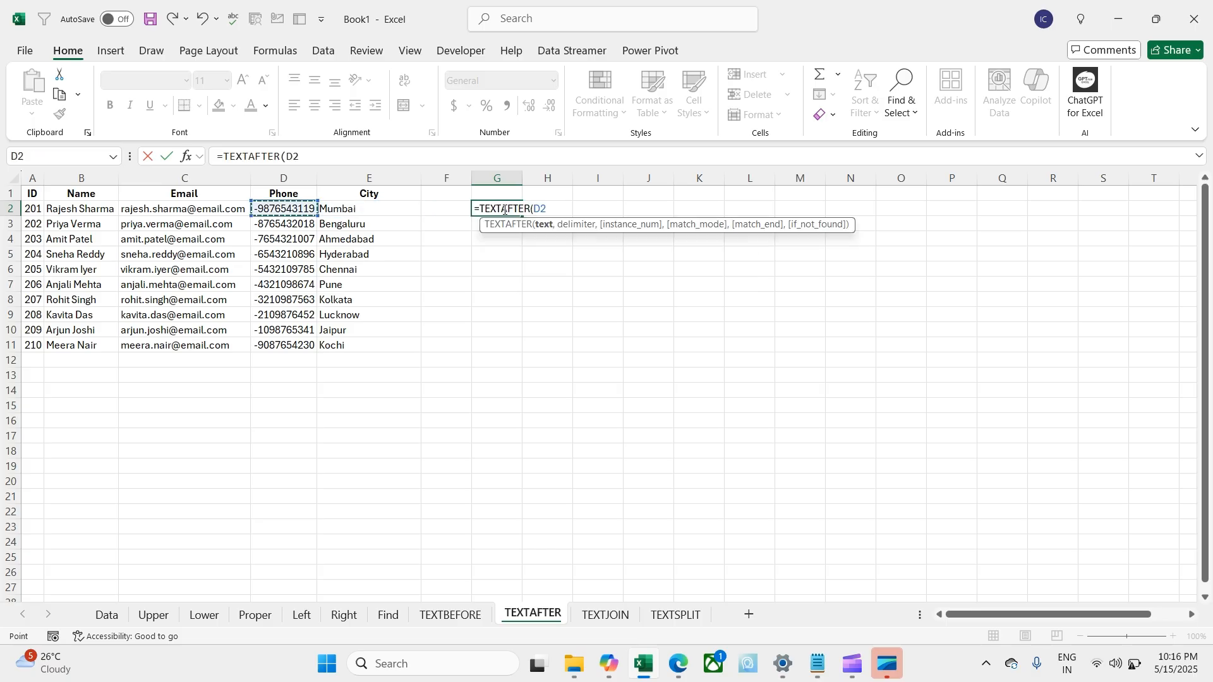
text(,)
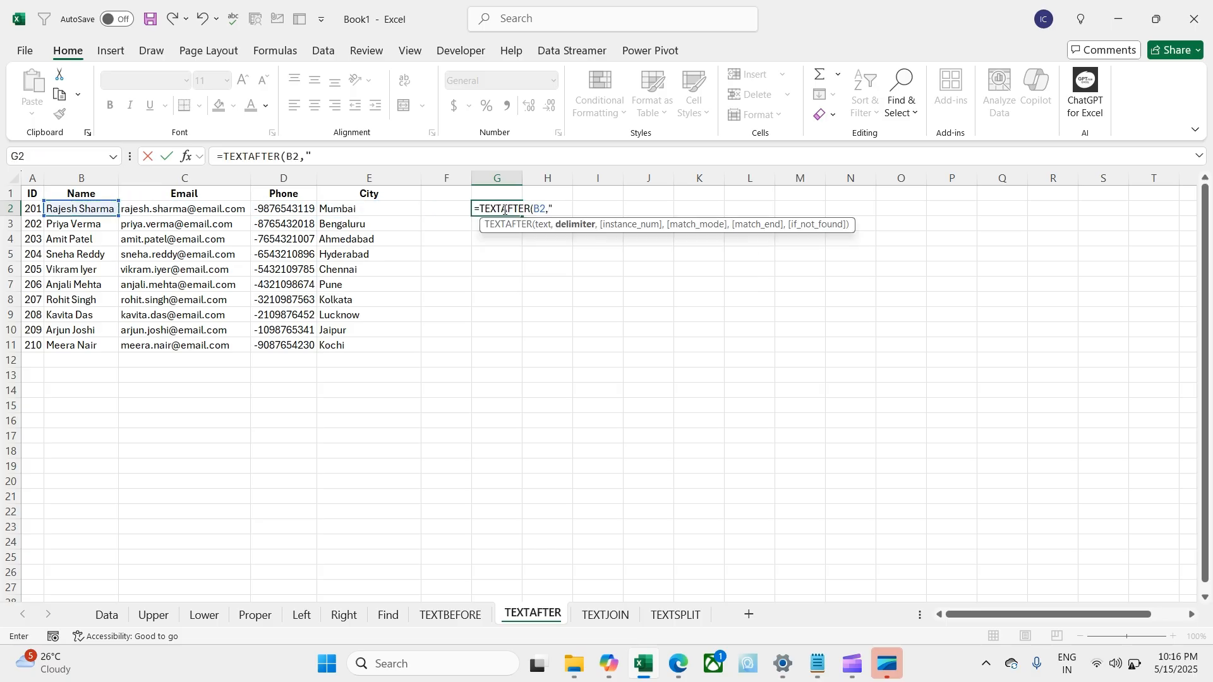
text(" "))
key(Return)
Step: Copy the last-name formula down to G11, giving Sharma through Nair
click(503, 210)
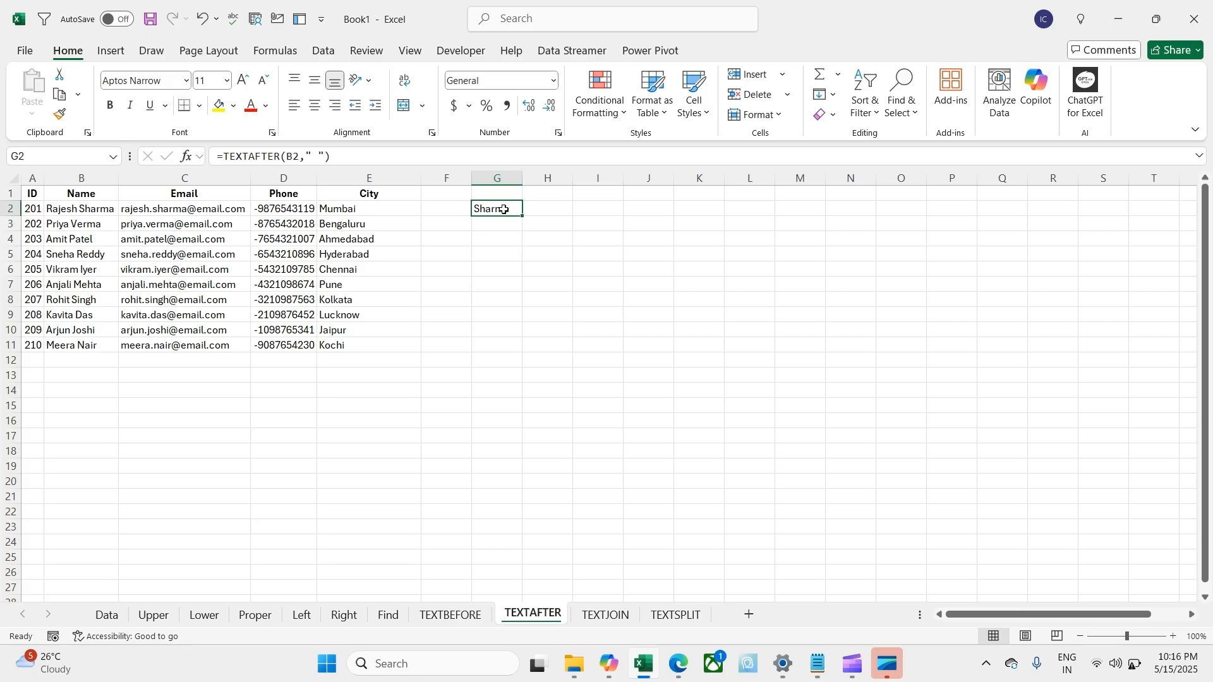
drag(522, 216, 501, 350)
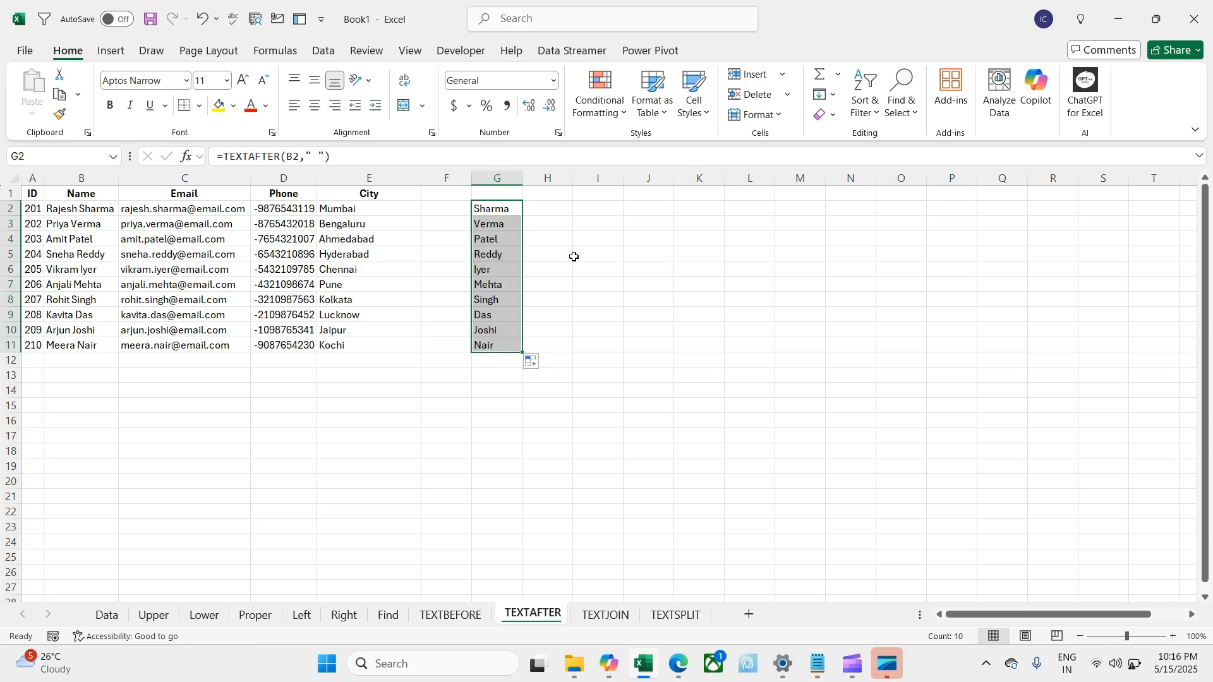
click(543, 206)
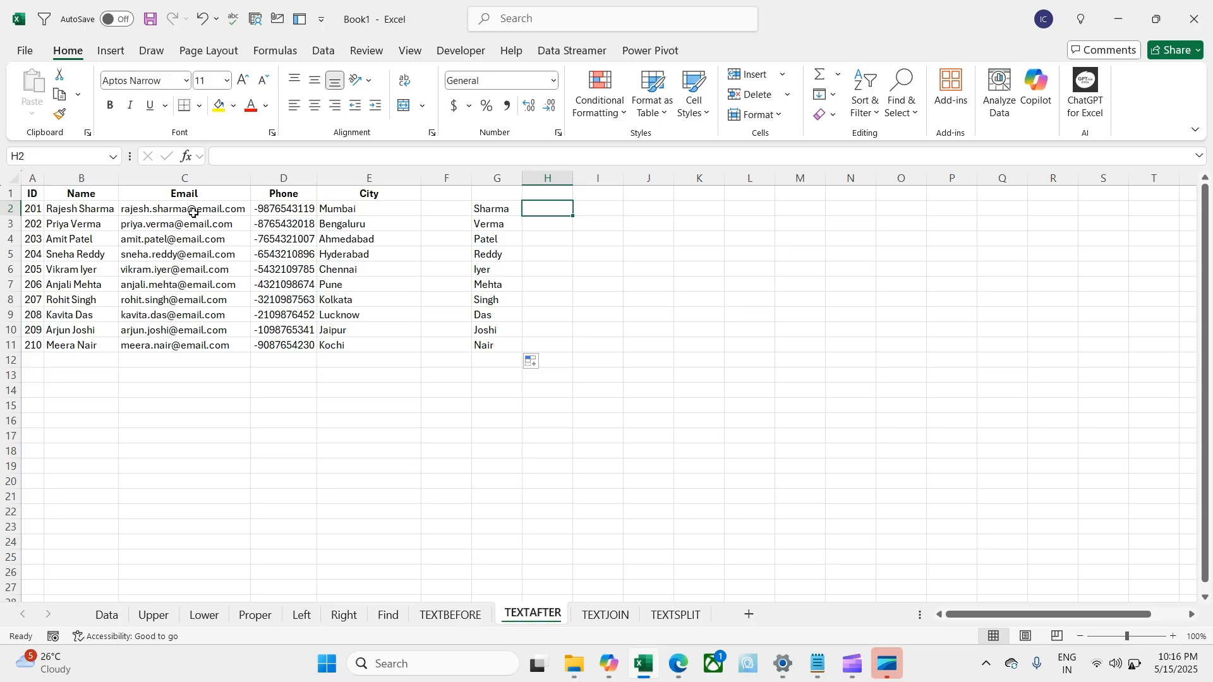
Step: Enter =TEXTAFTER(C2,"@") in H2 and fill it down to H11, showing email.com
text(=te)
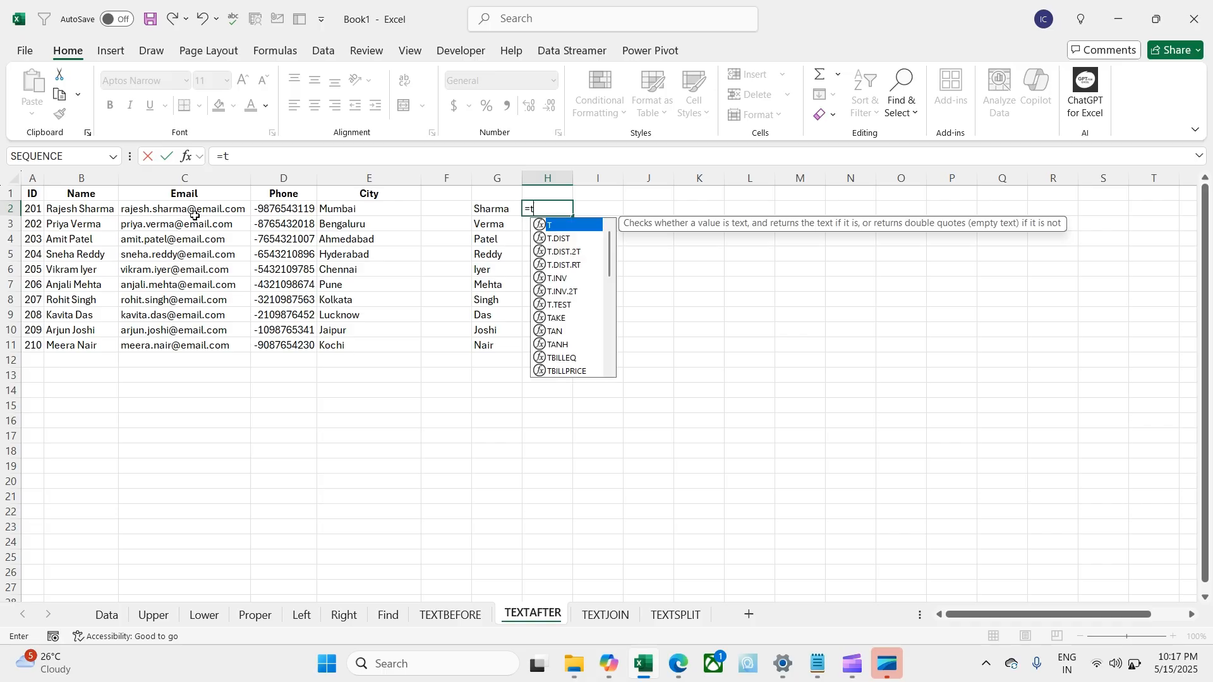
key(Down)
key(Down)
key(Up)
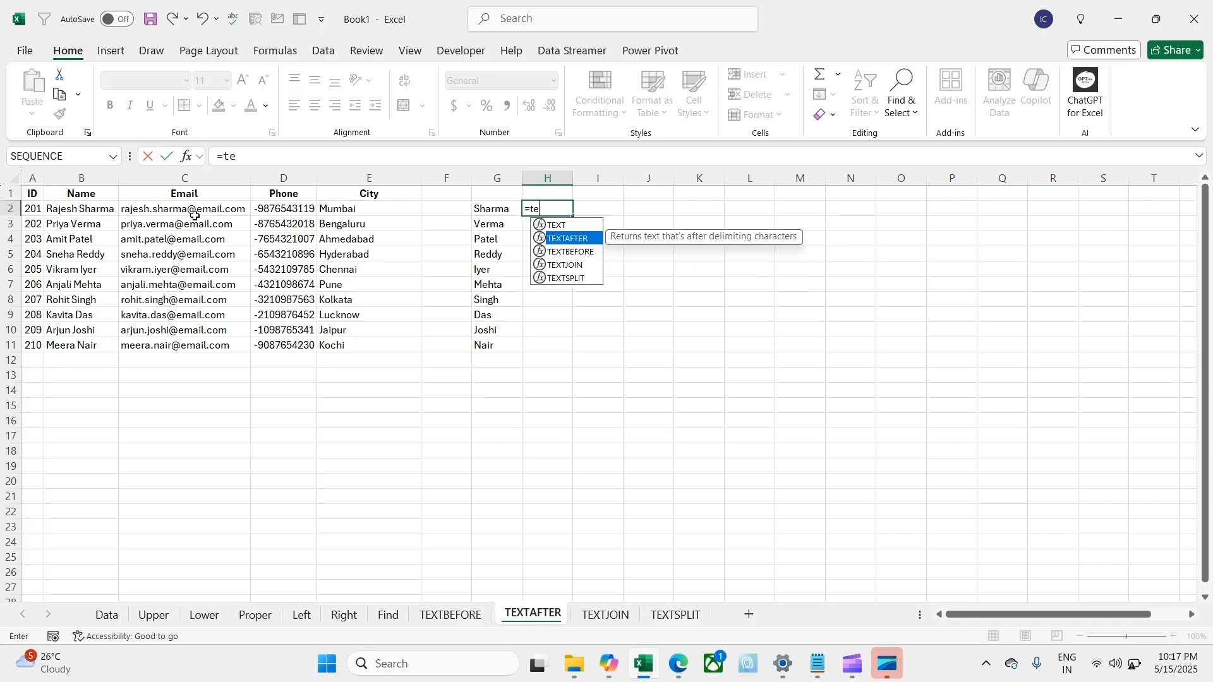
key(Tab)
key(Left)
key(Left)
key(Left)
key(Left)
key(Left)
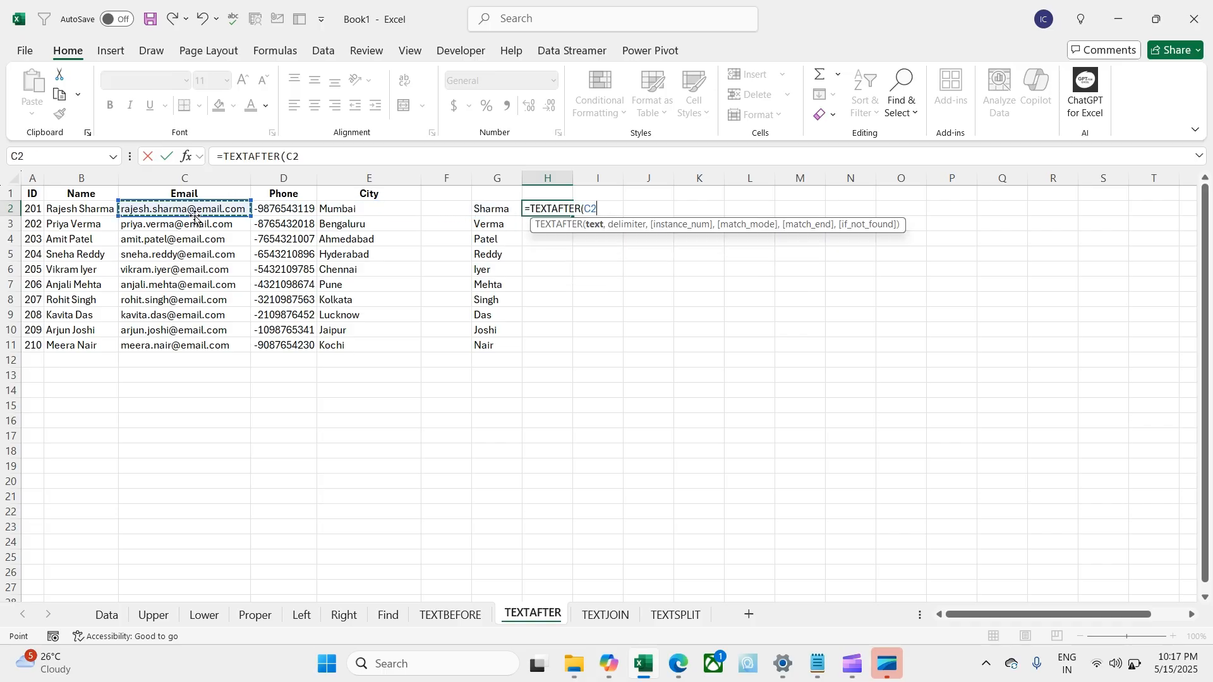
text(,")
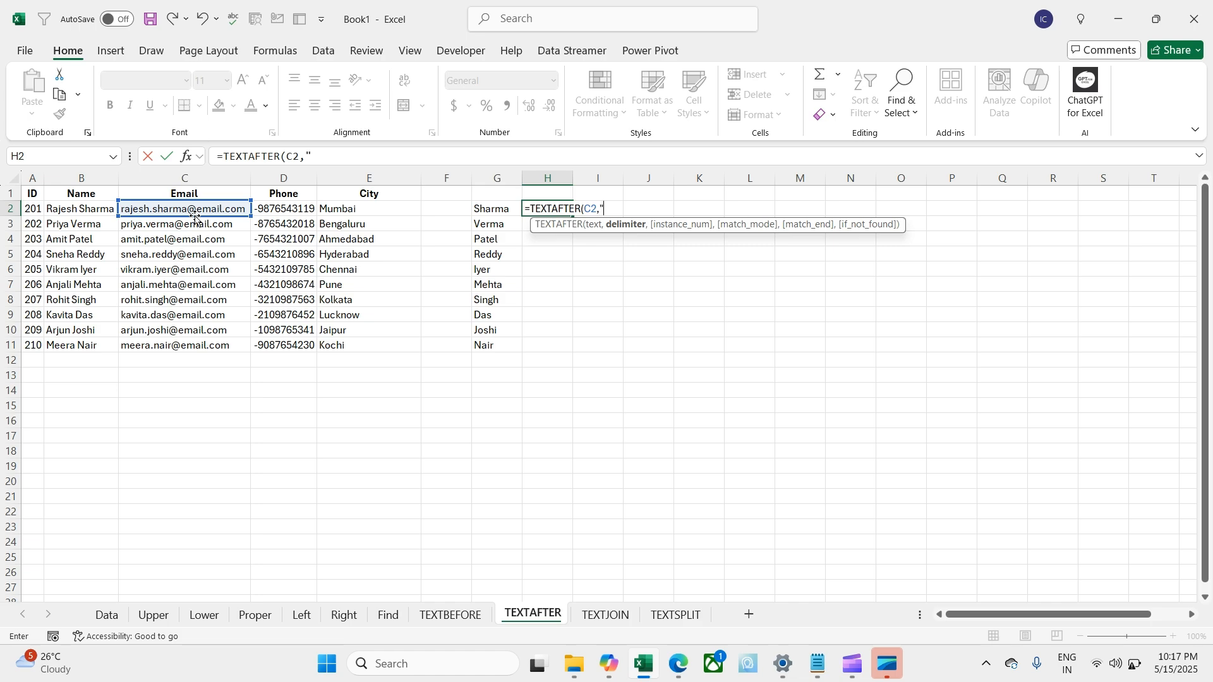
text(@)
key(Return)
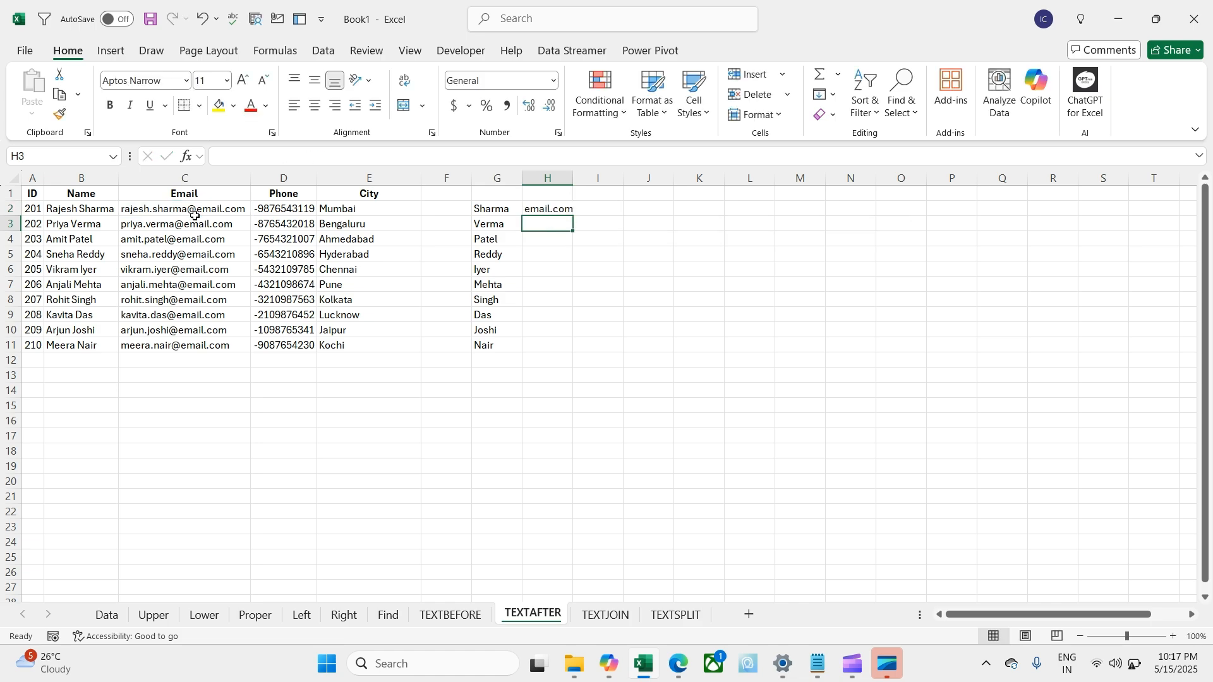
key(Up)
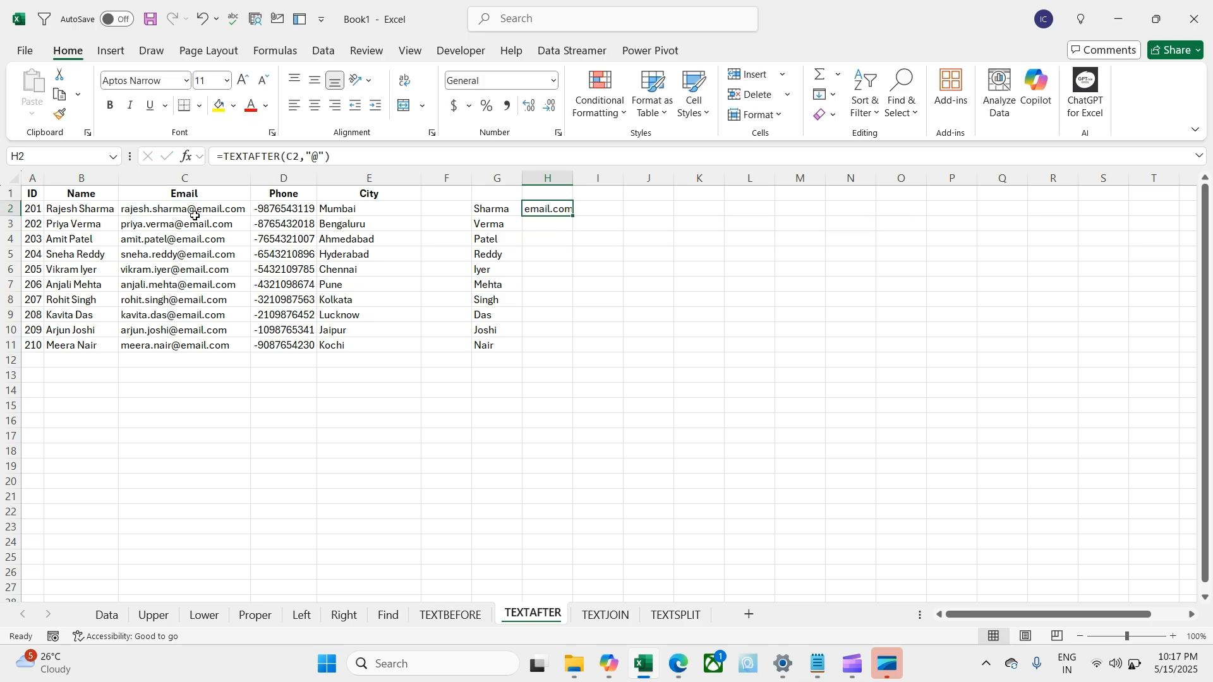
double_click(572, 216)
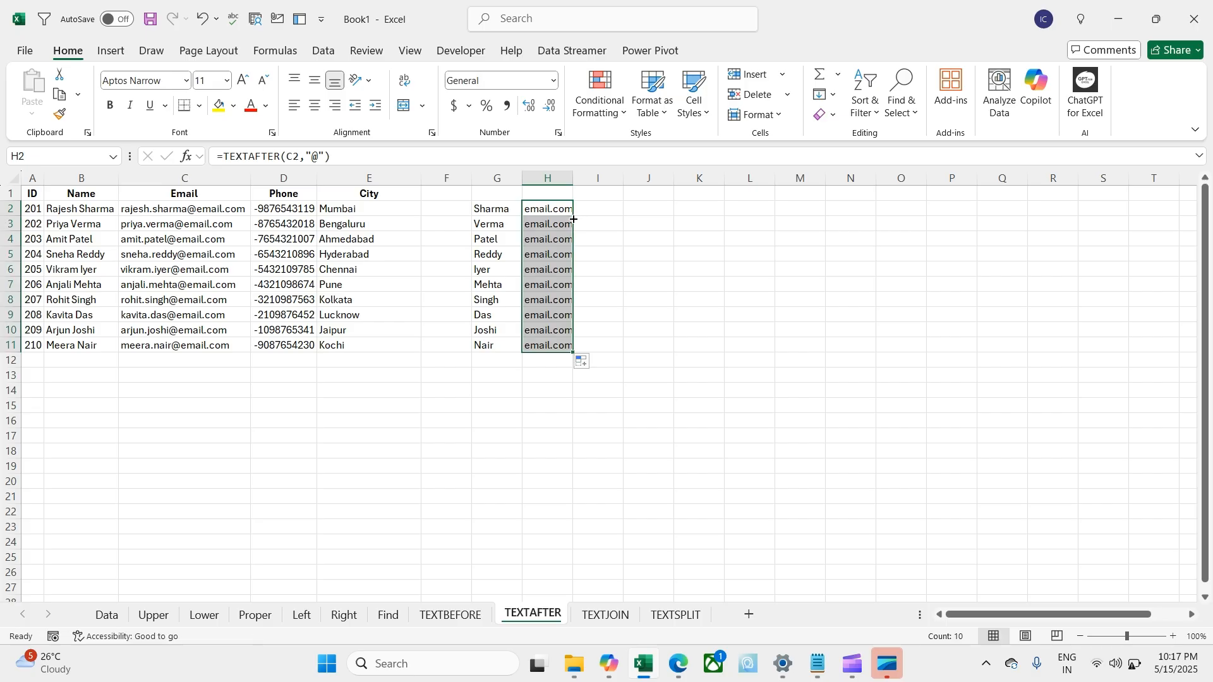
click(602, 227)
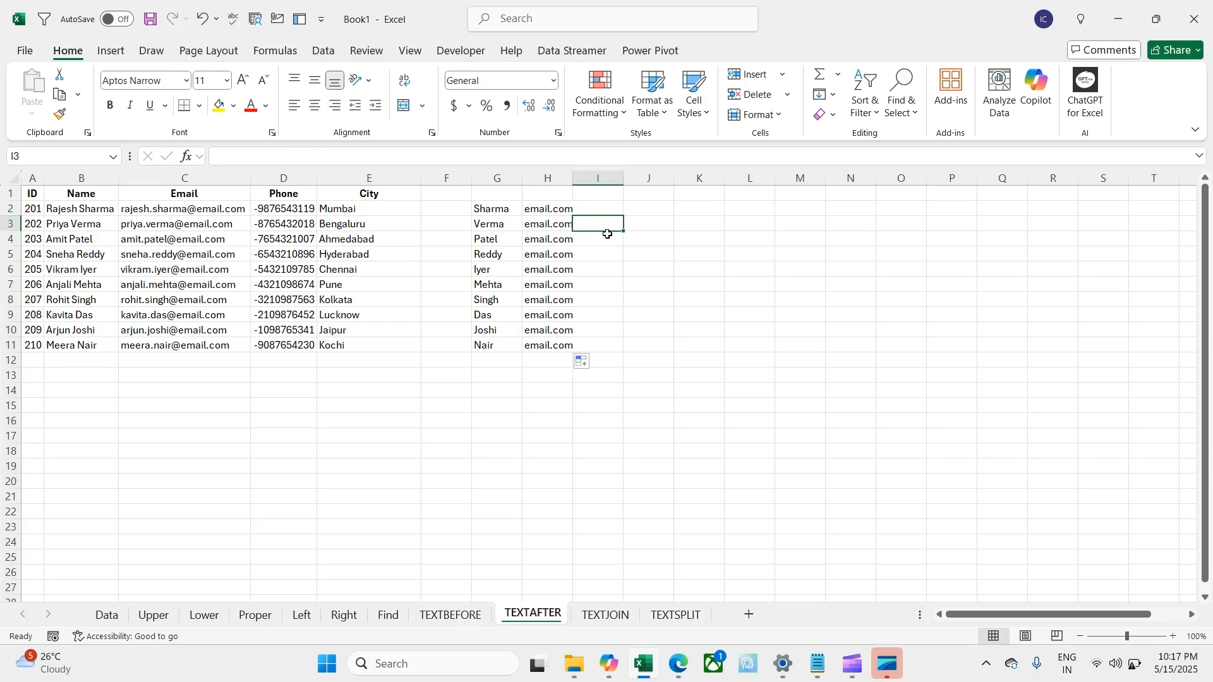
Step: Copy the TEXTBEFORE user-name results H2:H11 into column H of the TEXTJOIN sheet
click(631, 615)
click(525, 273)
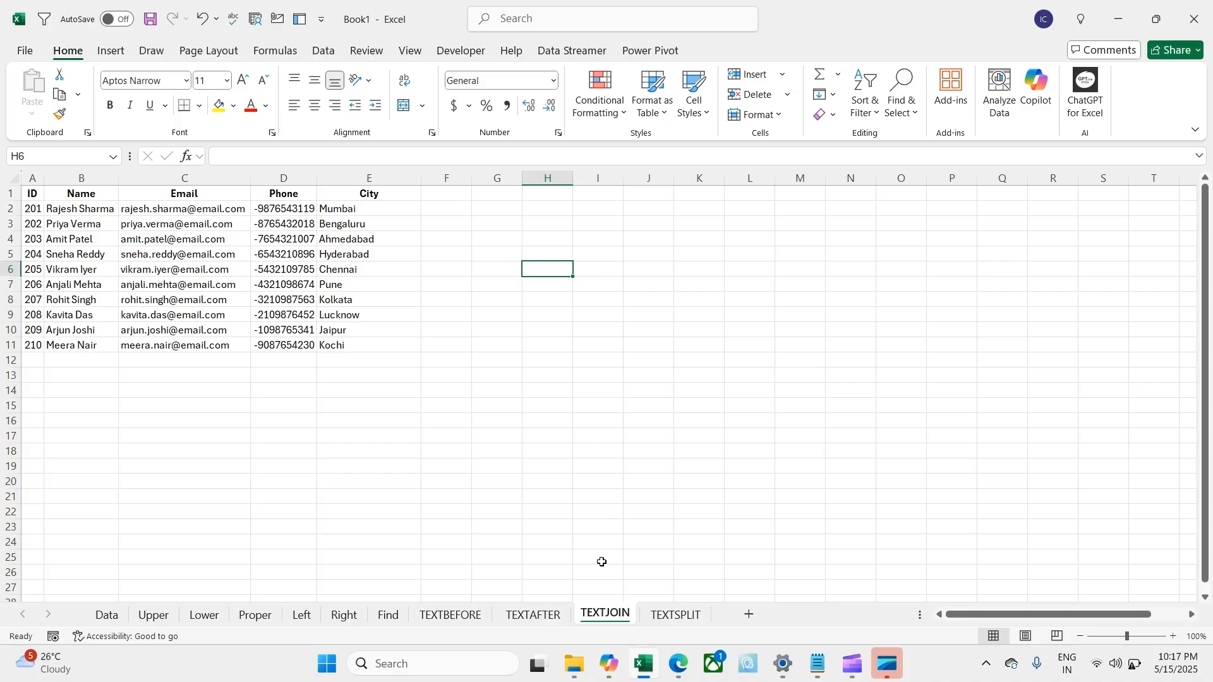
click(534, 615)
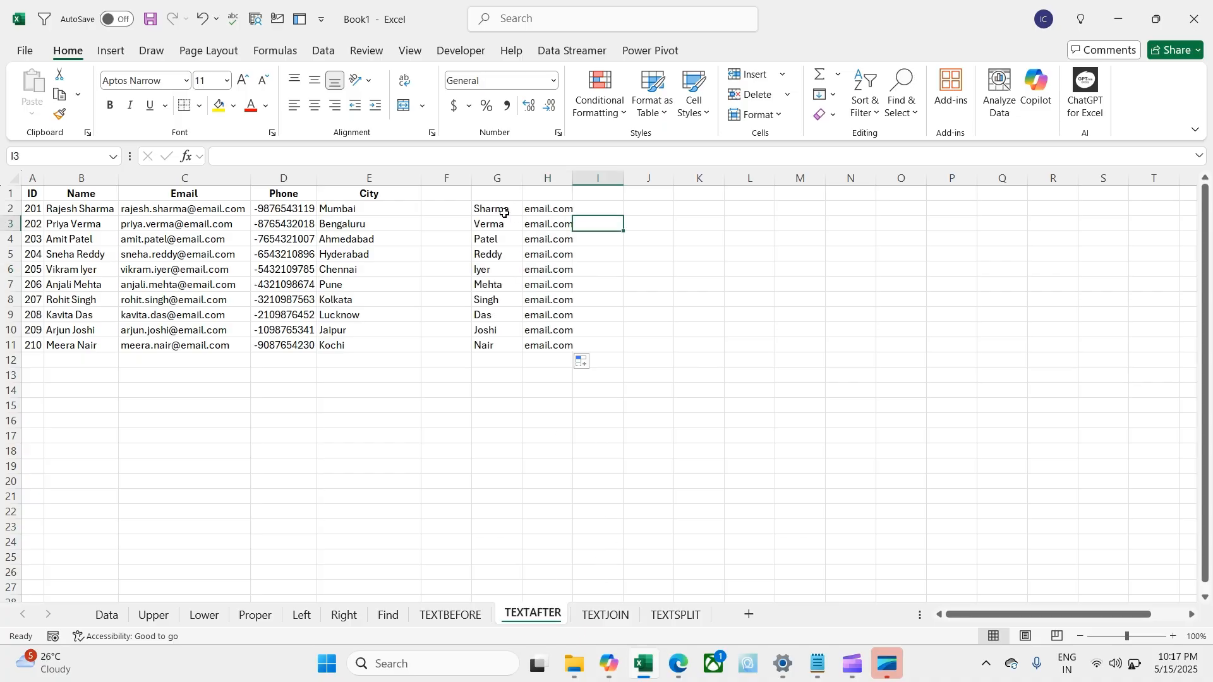
click(460, 614)
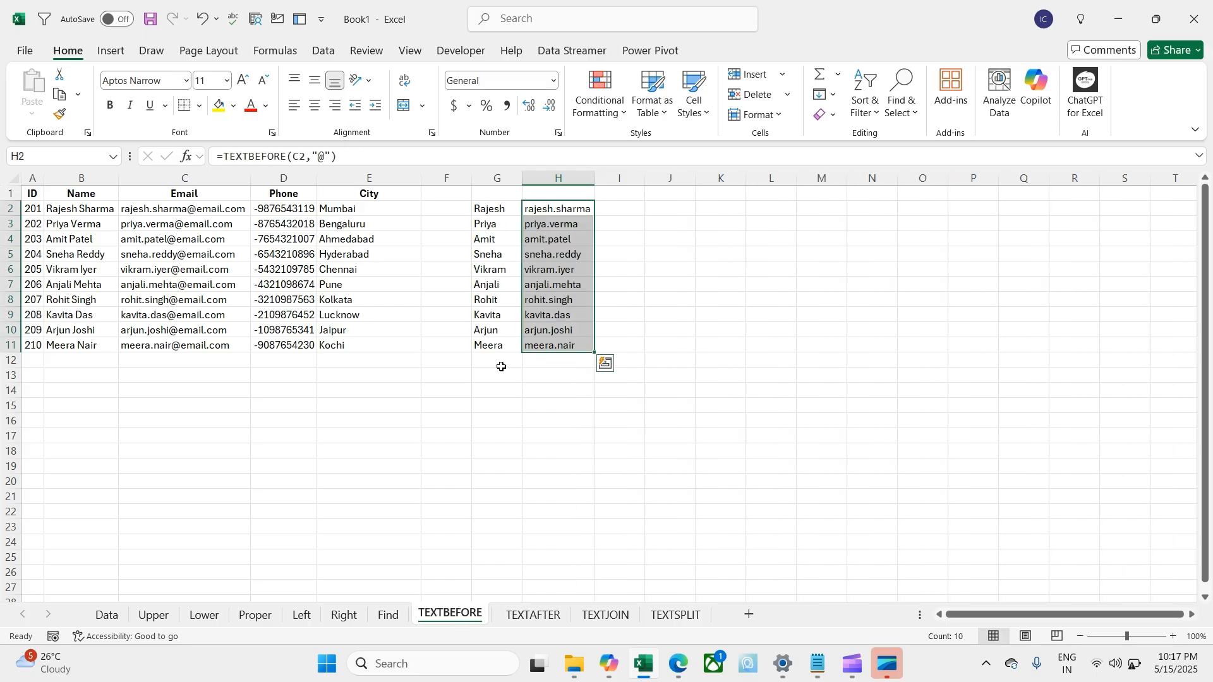
drag(546, 210, 569, 342)
key(ctrl+c)
click(603, 615)
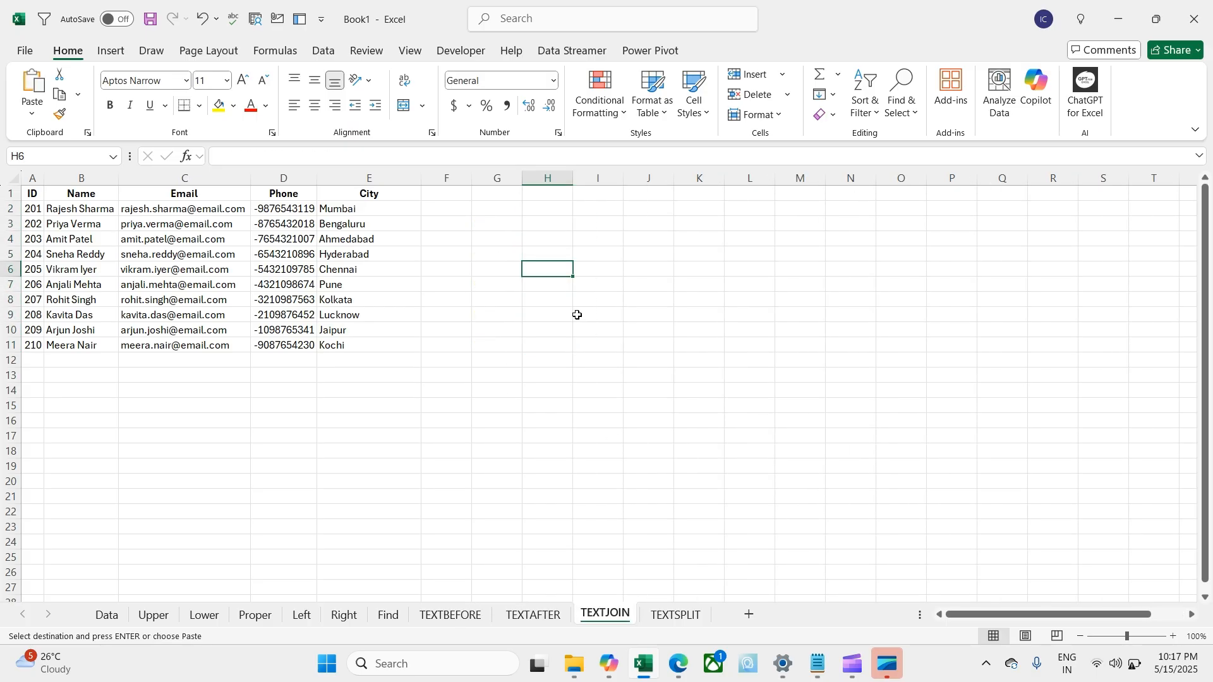
click(527, 208)
key(ctrl+v)
click(395, 288)
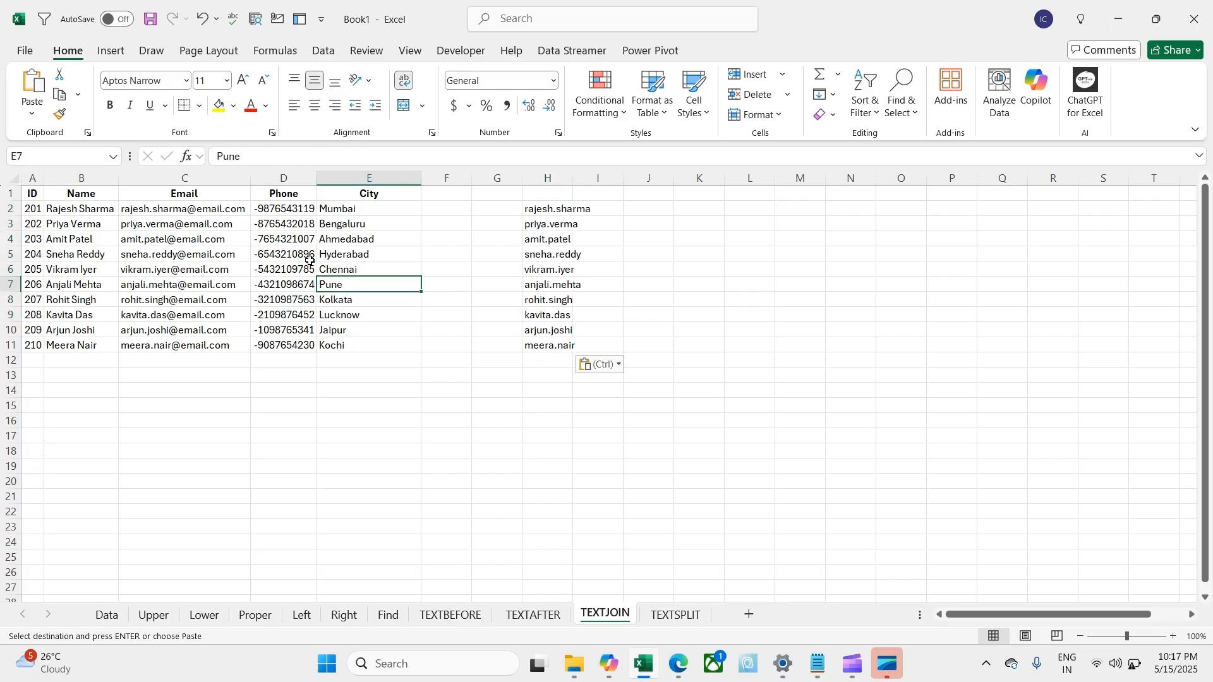
Step: Copy the TEXTAFTER domain results into column I of TEXTJOIN and widen column H
click(549, 614)
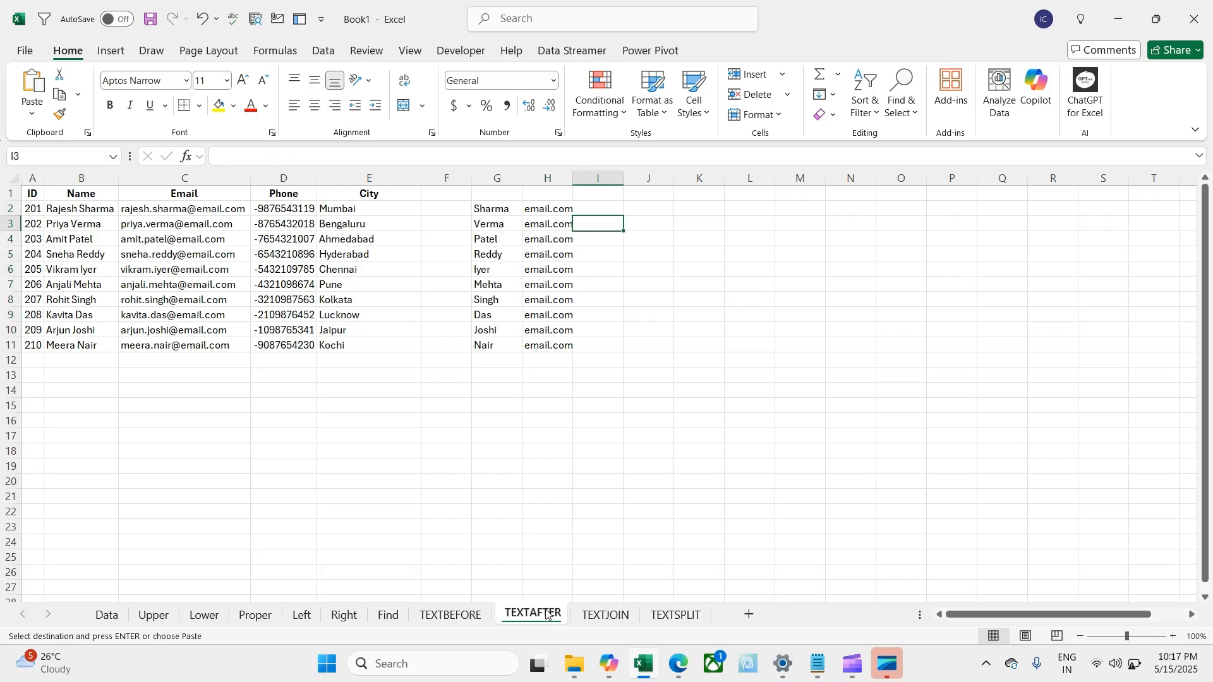
drag(544, 209, 548, 345)
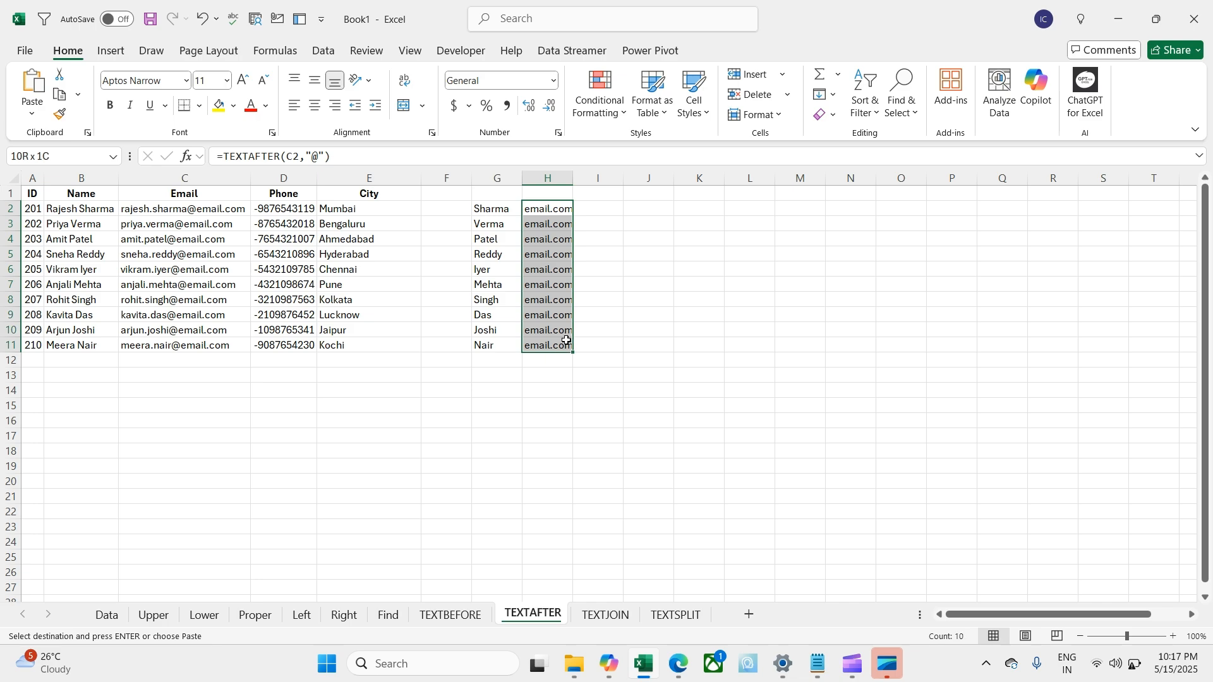
key(ctrl+c)
click(605, 614)
click(597, 210)
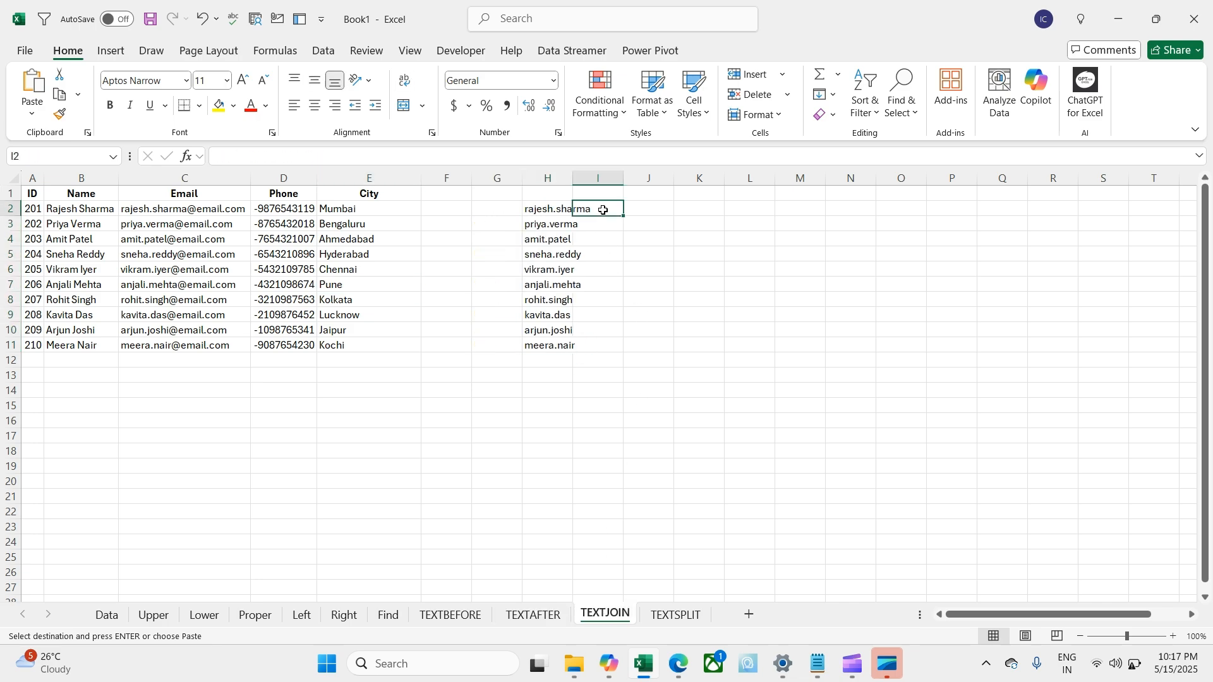
key(ctrl+v)
key(ctrl+v)
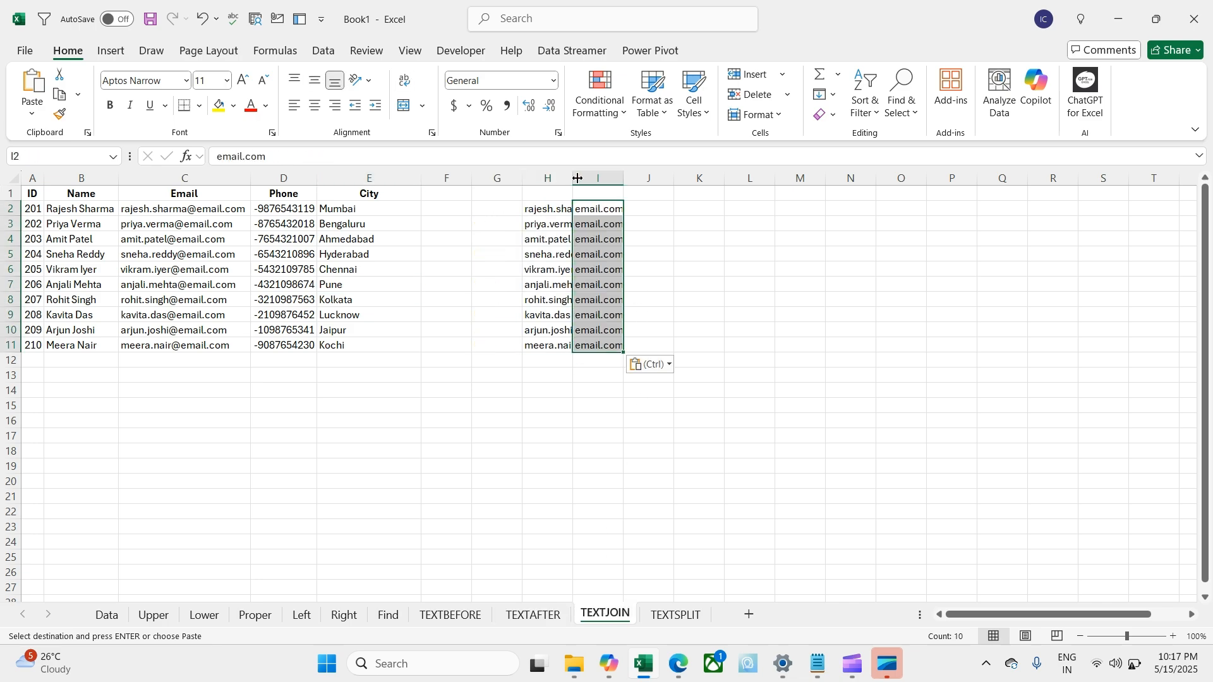
drag(576, 179, 593, 178)
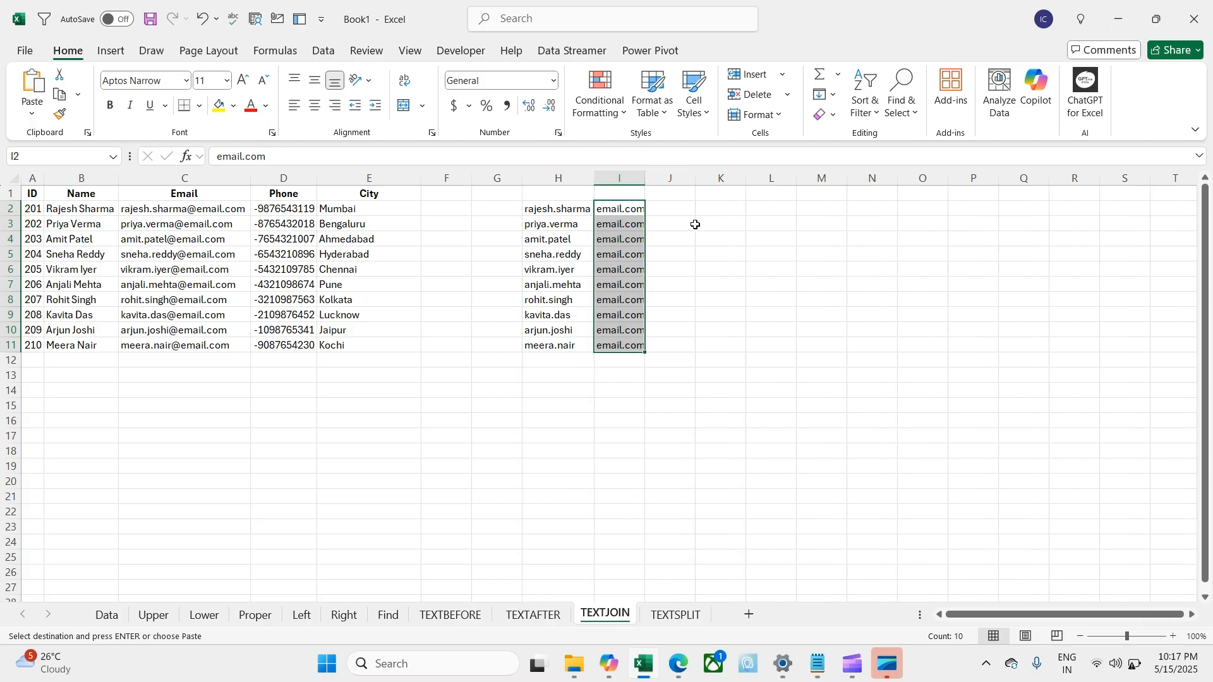
click(692, 224)
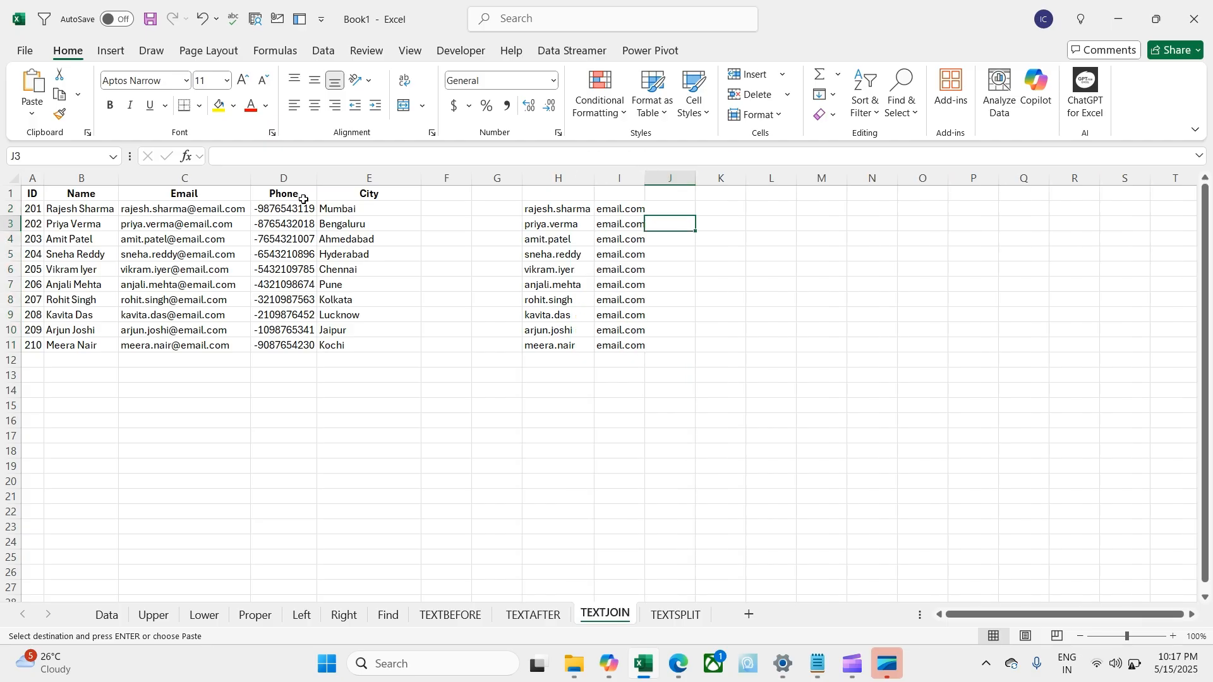
Step: Delete the Phone and City columns from the TEXTJOIN sheet
drag(81, 210, 243, 302)
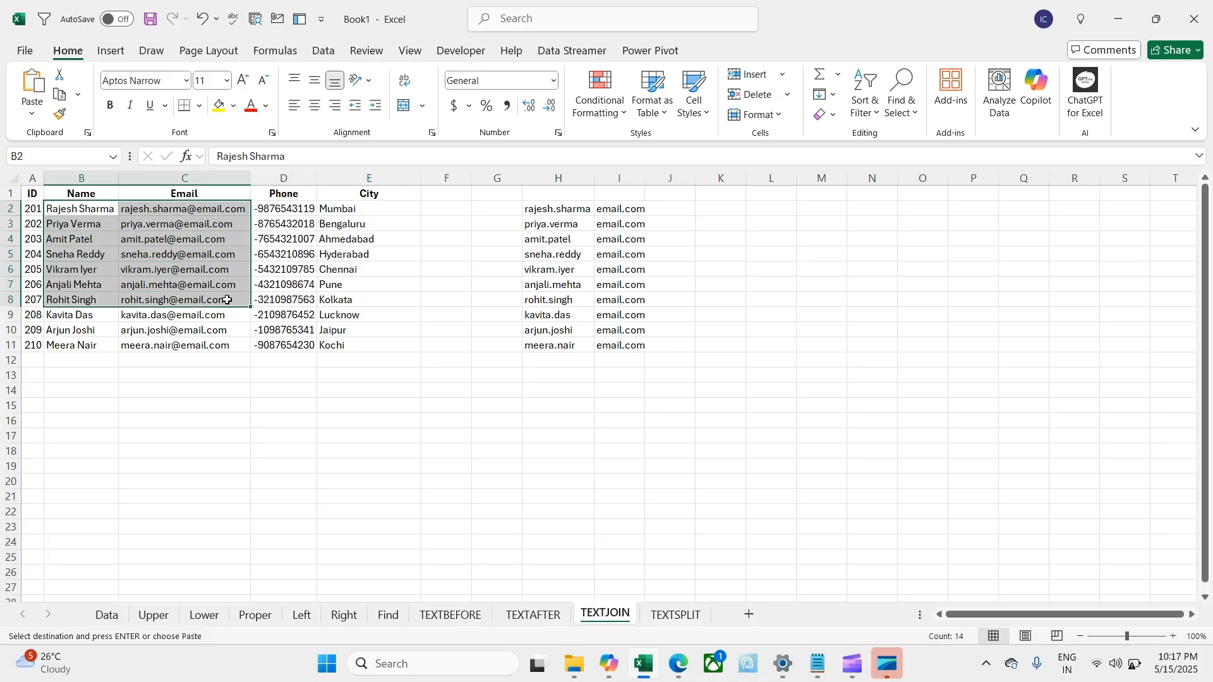
click(282, 206)
drag(285, 178, 483, 340)
key(ctrl+minus)
Step: Paste the user names and domains as values over B2:C11 and clear the leftover F2:G11
key(ctrl+c)
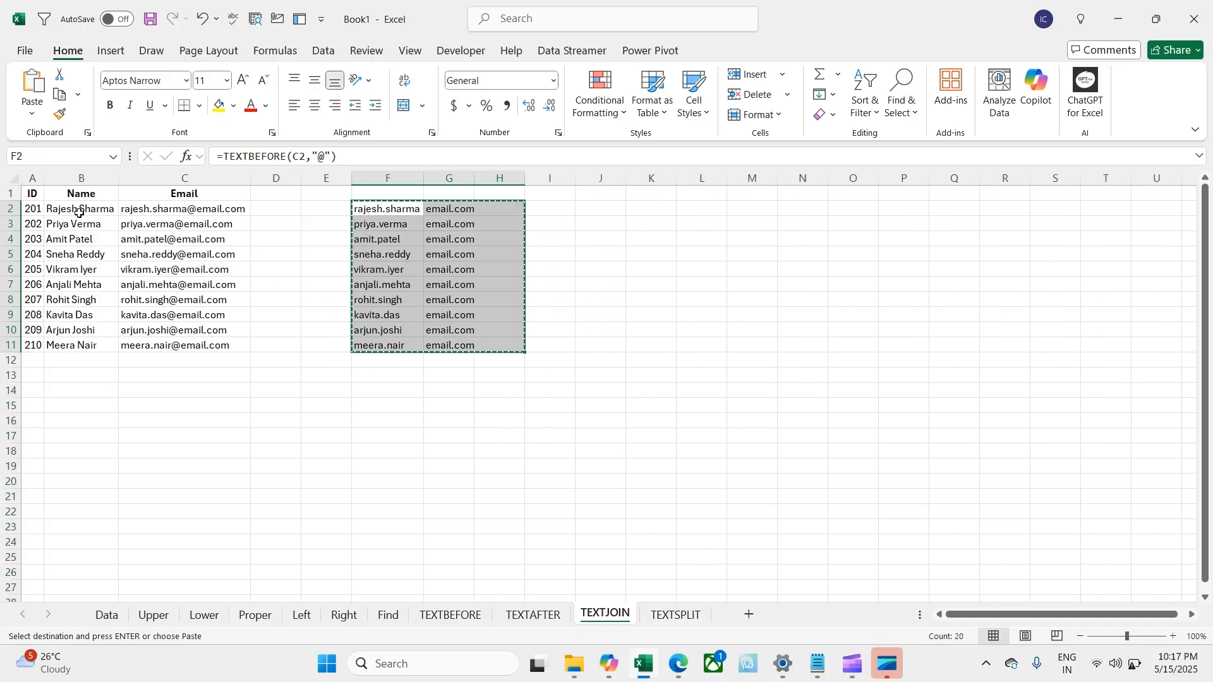
click(78, 211)
key(ctrl+shift+v)
key(Escape)
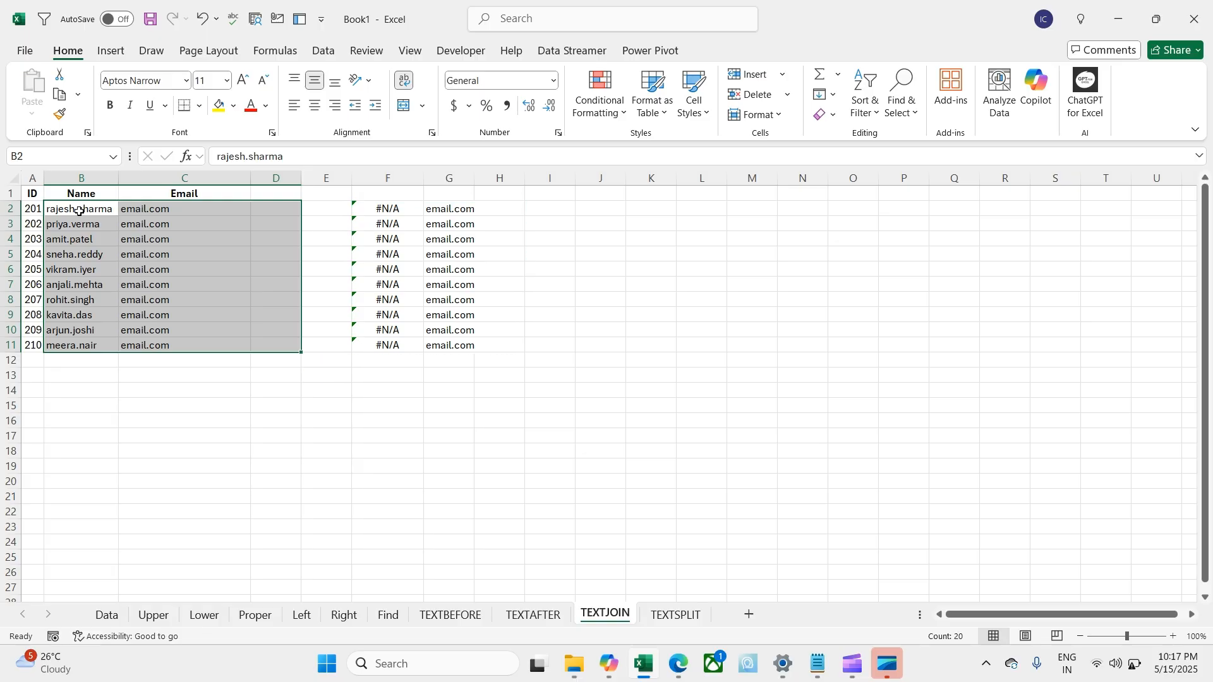
key(Right)
key(Right)
key(Right)
key(Right)
key(shift+Right)
key(ctrl+shift+Down)
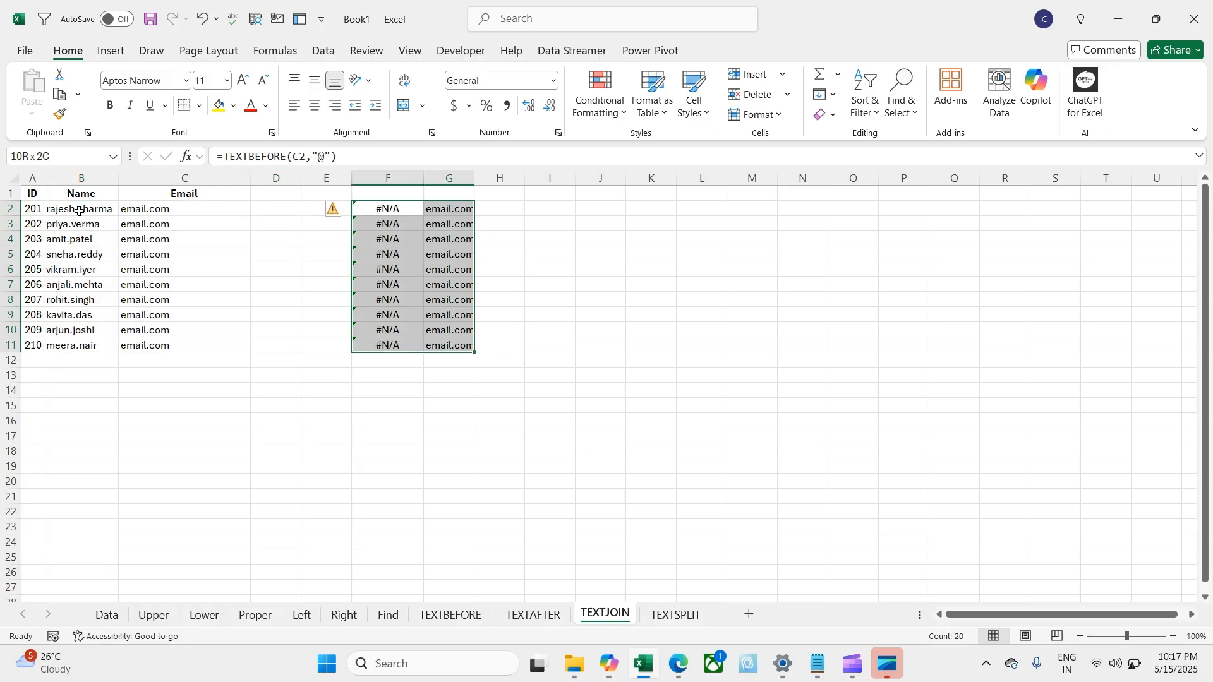
key(Delete)
Step: Enter =TEXTJOIN("@",TRUE,B2:C2) in E2 to rebuild the email address
key(Left)
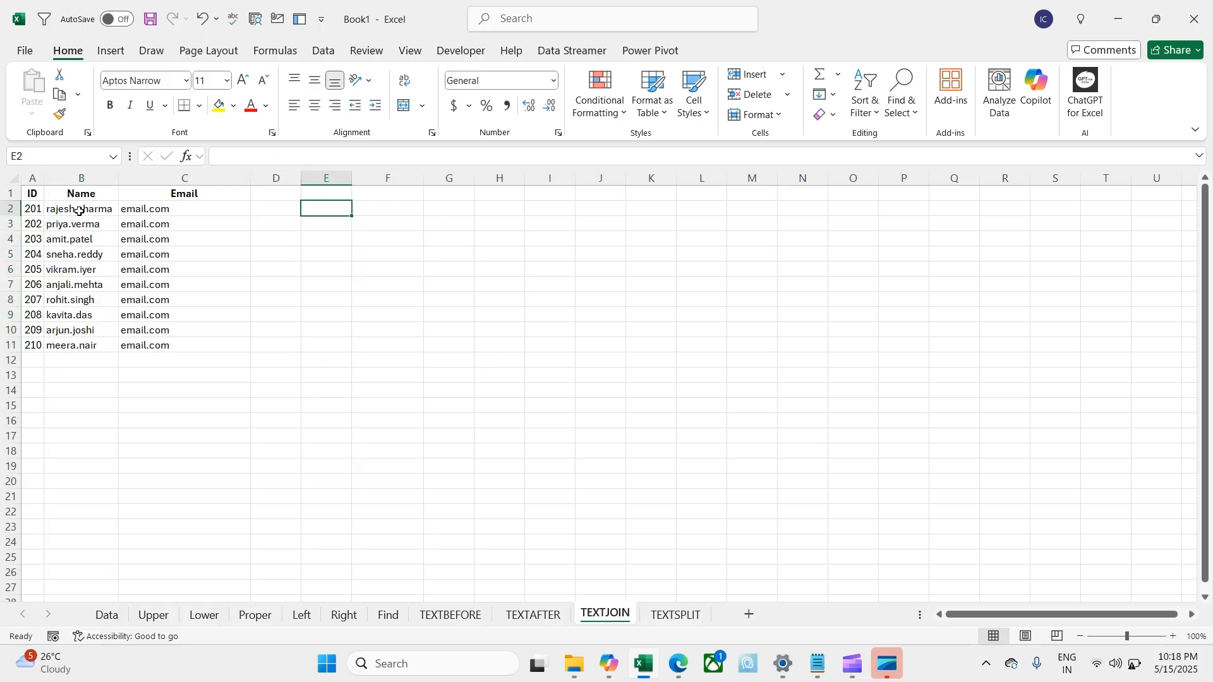
key(Right)
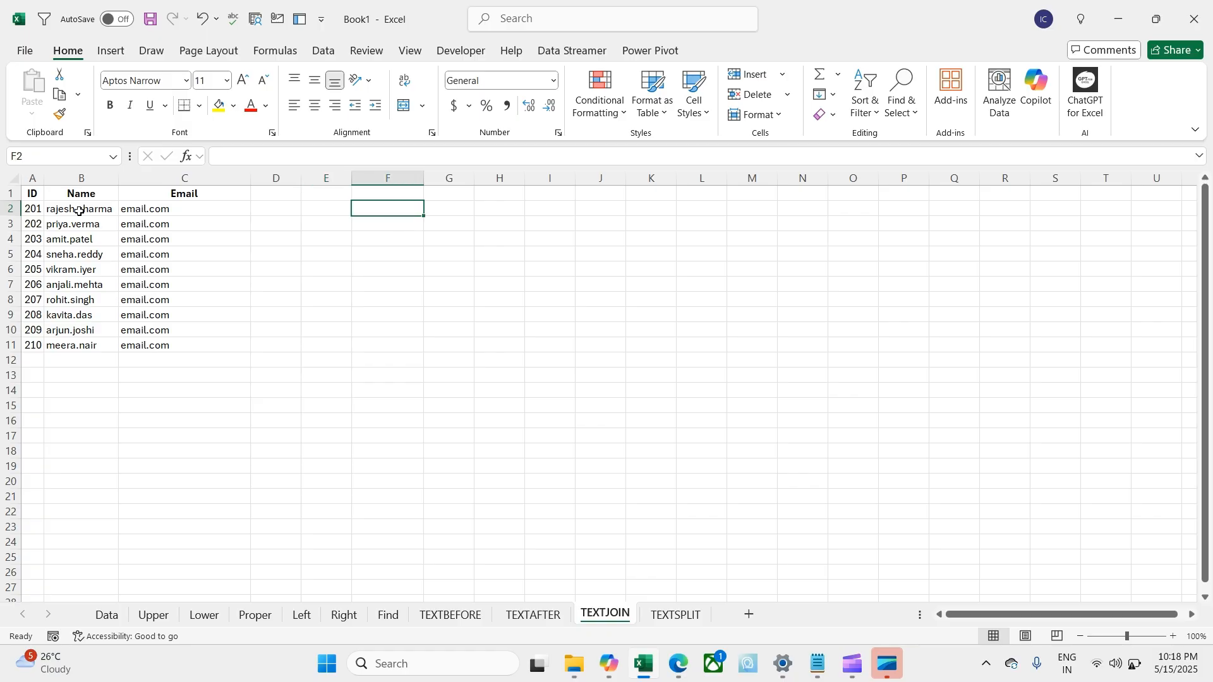
click(79, 211)
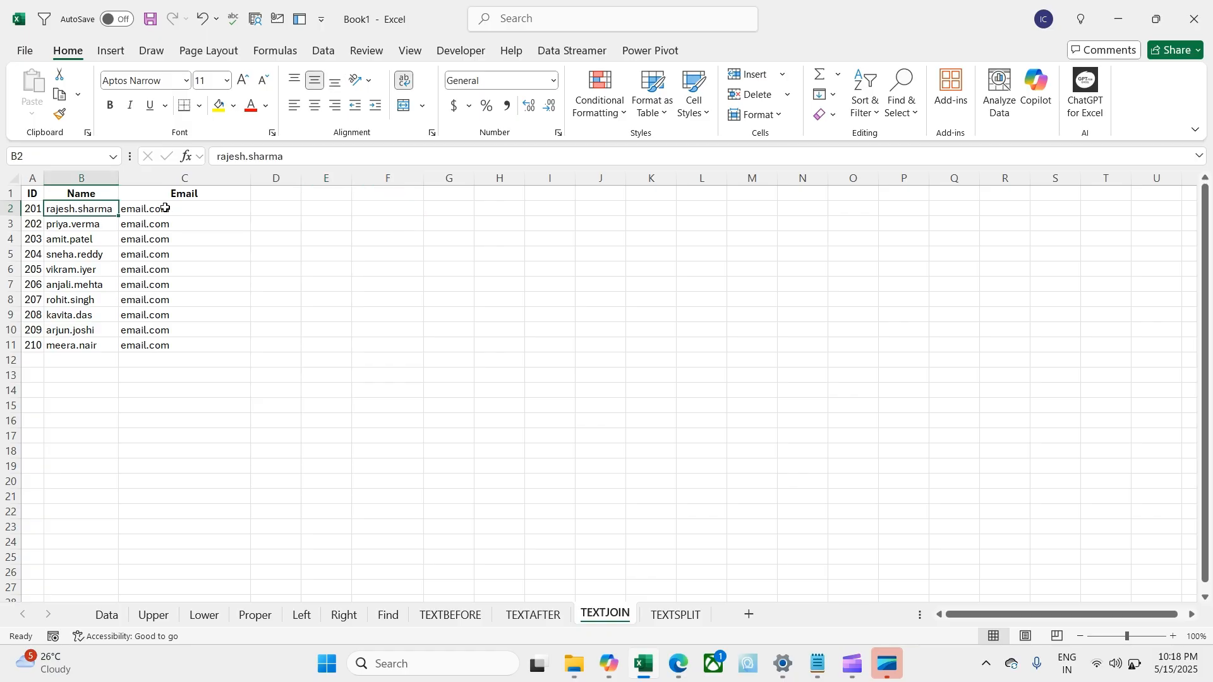
click(334, 209)
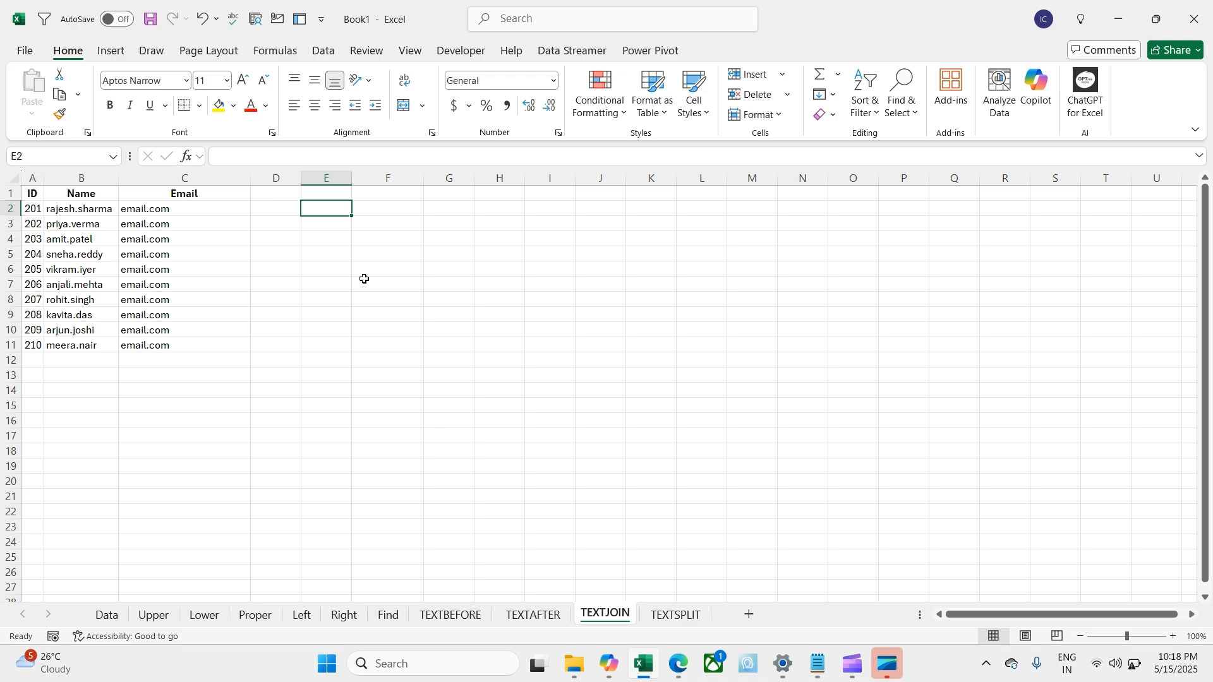
text(=te)
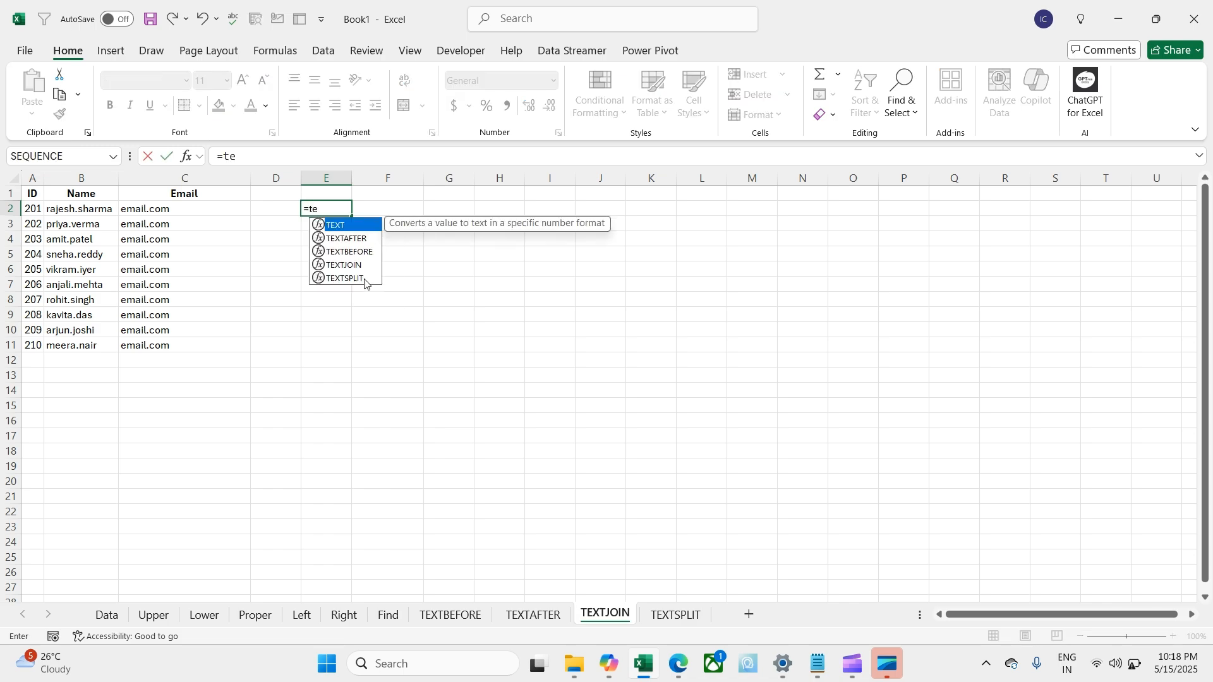
key(Down)
key(Down)
key(Down)
key(Tab)
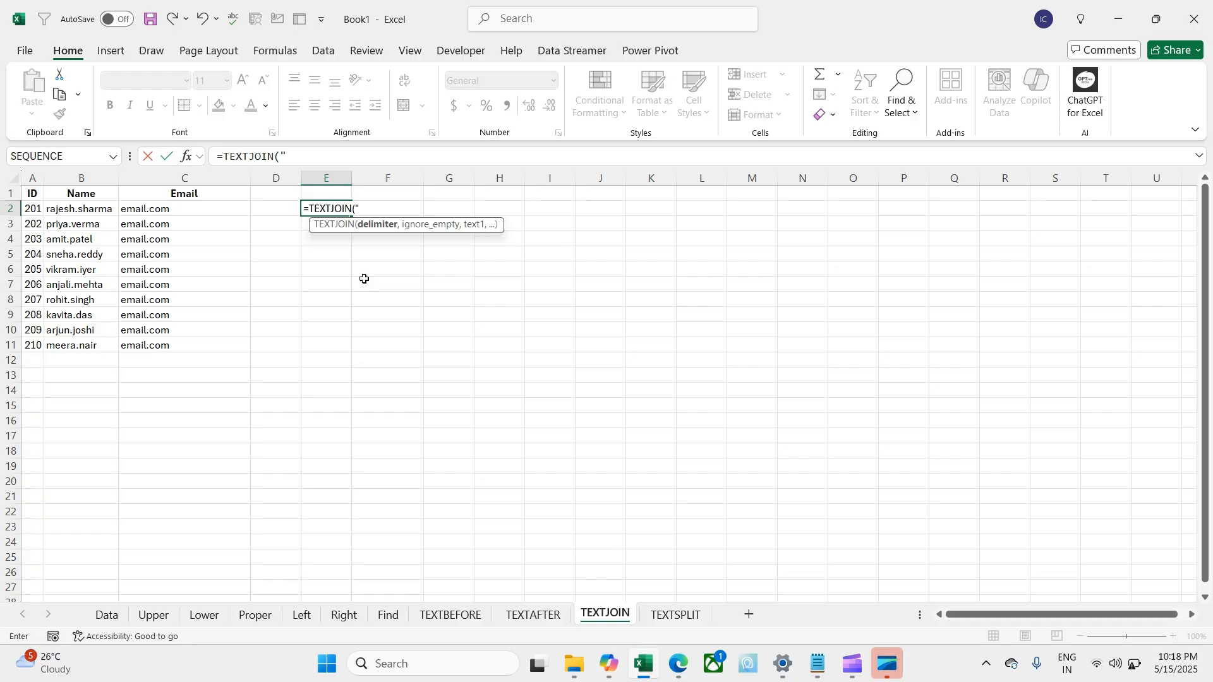
text("@",)
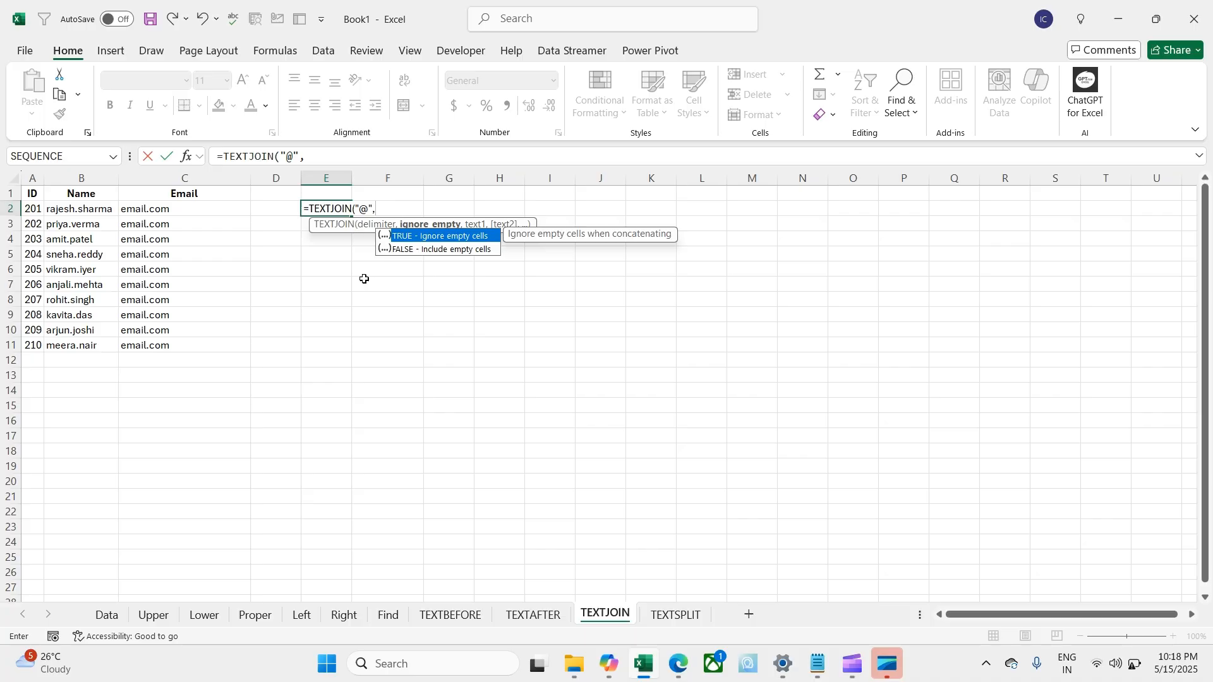
key(Tab)
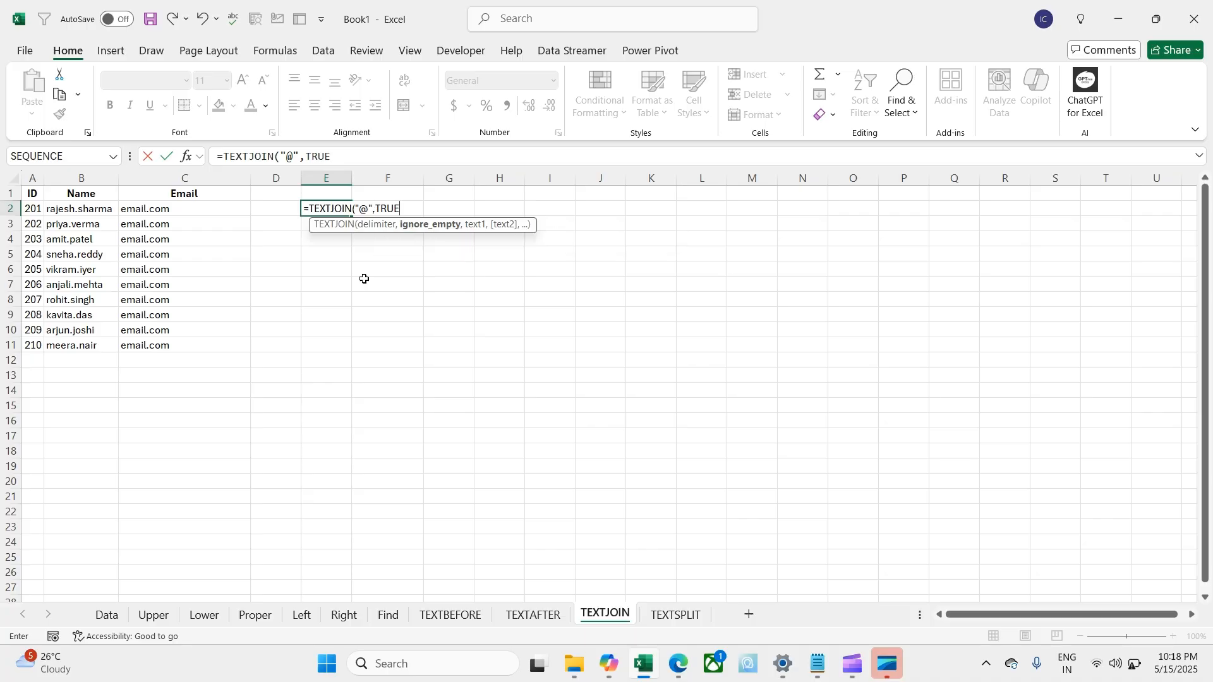
text(,)
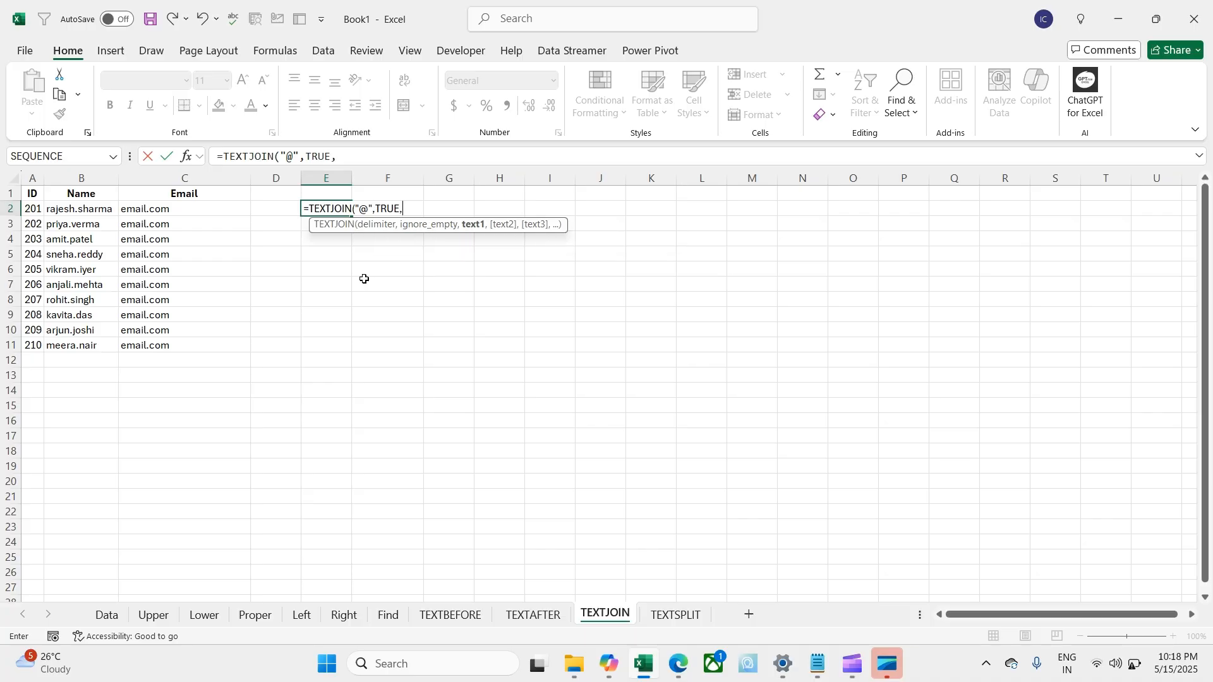
key(Left)
key(Left)
key(Left)
key(shift+Right)
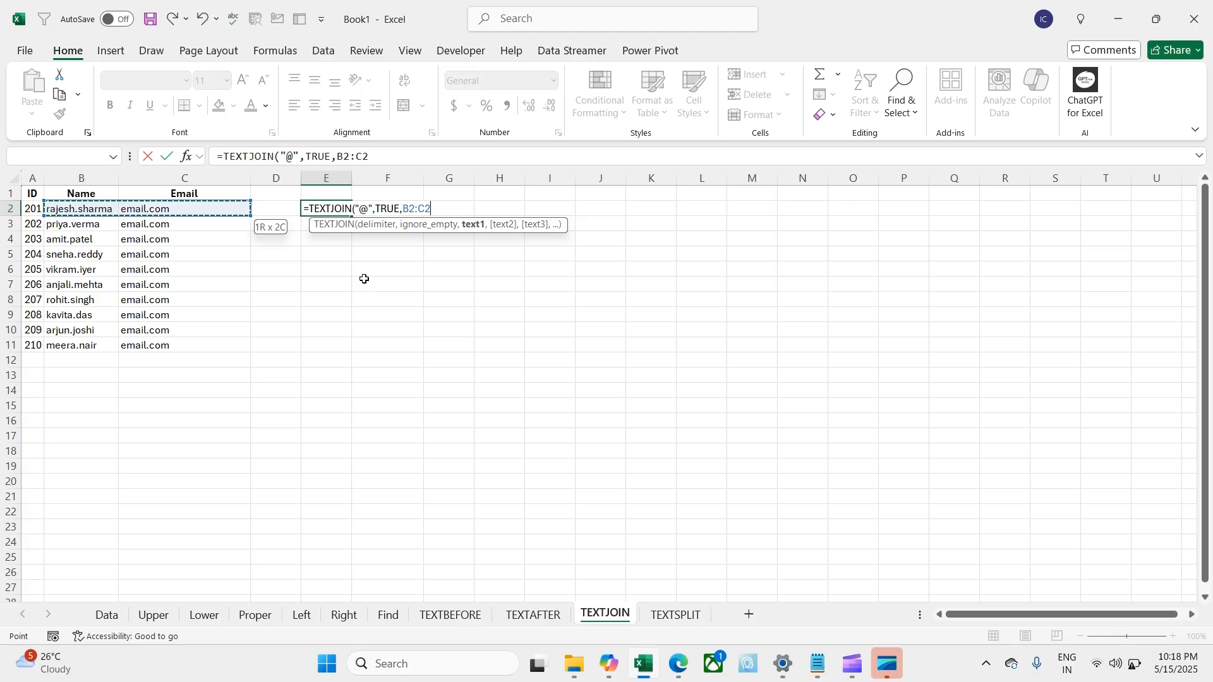
key(Return)
Step: Fill the @-joined emails down to E11, autofit column E, and select E2:E11
key(Up)
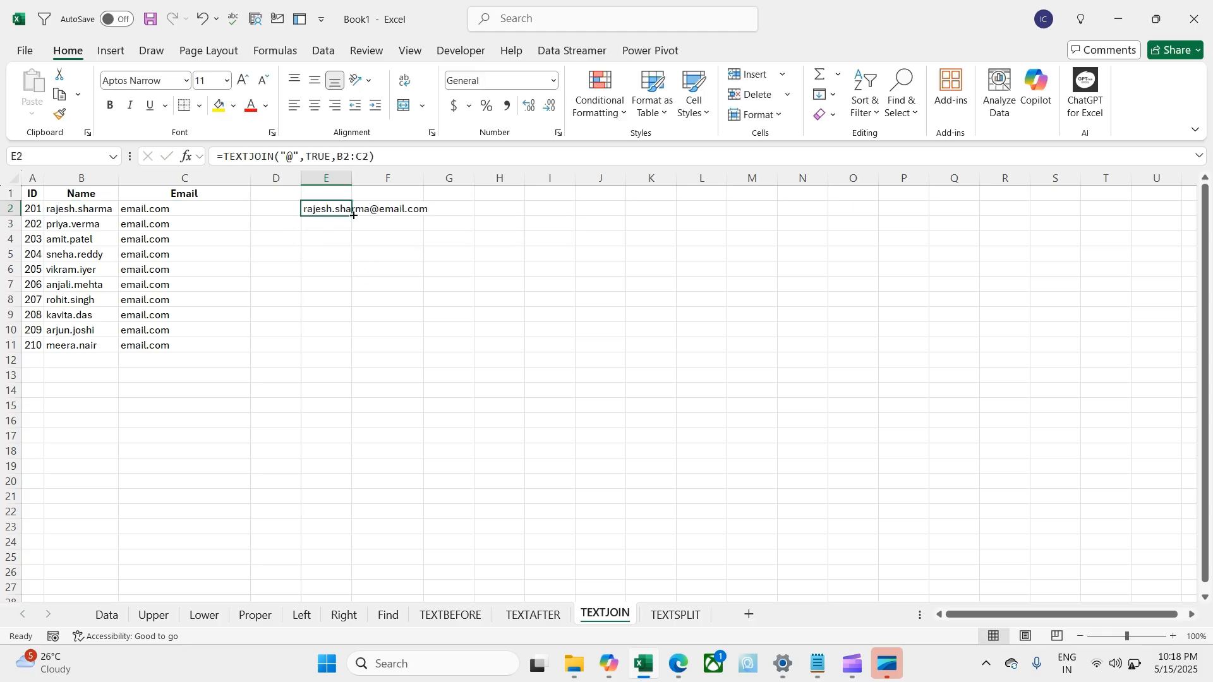
drag(353, 216, 334, 351)
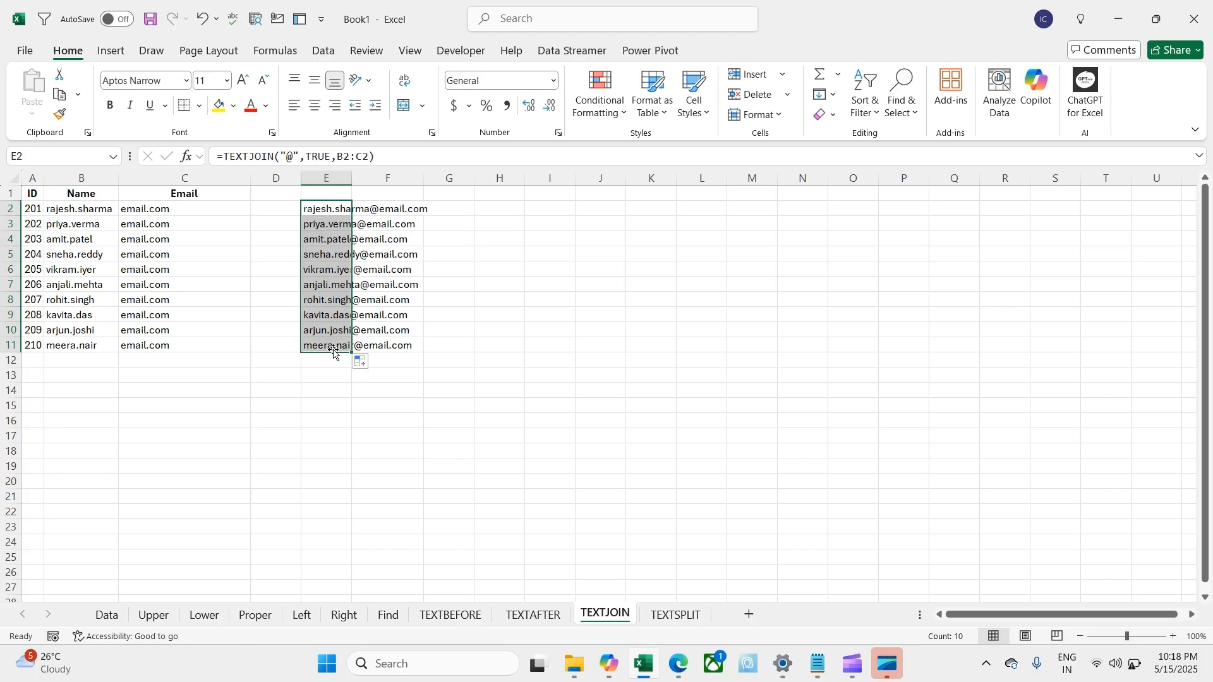
double_click(351, 178)
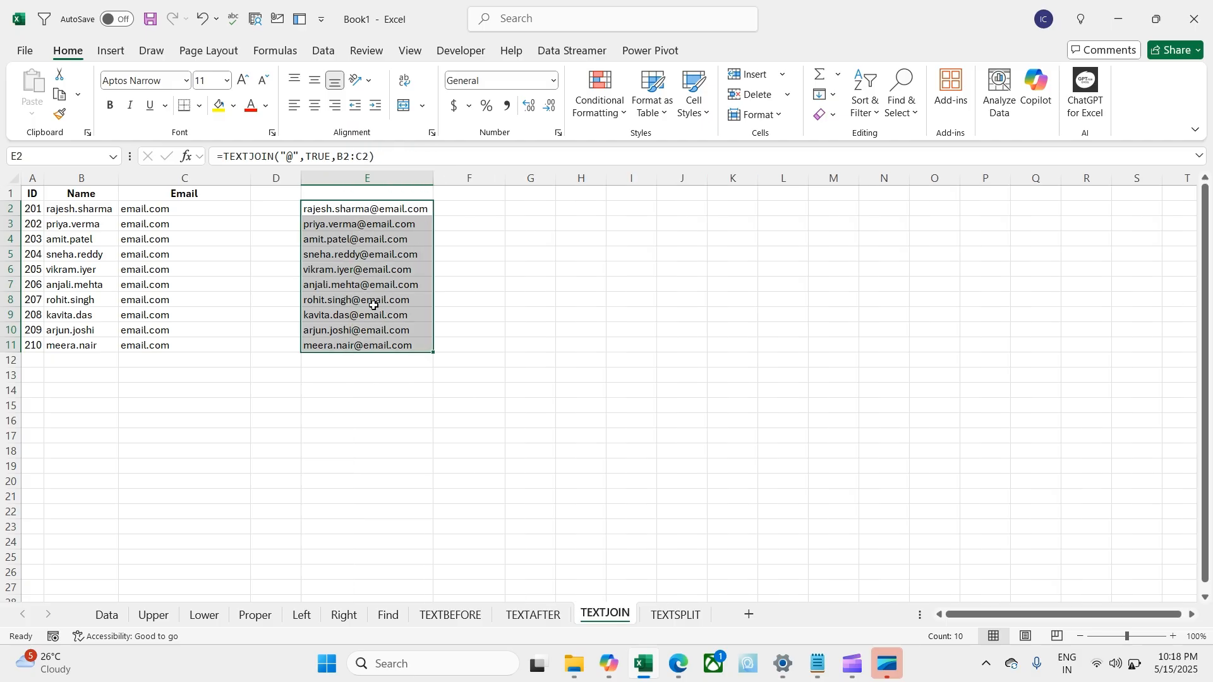
click(352, 476)
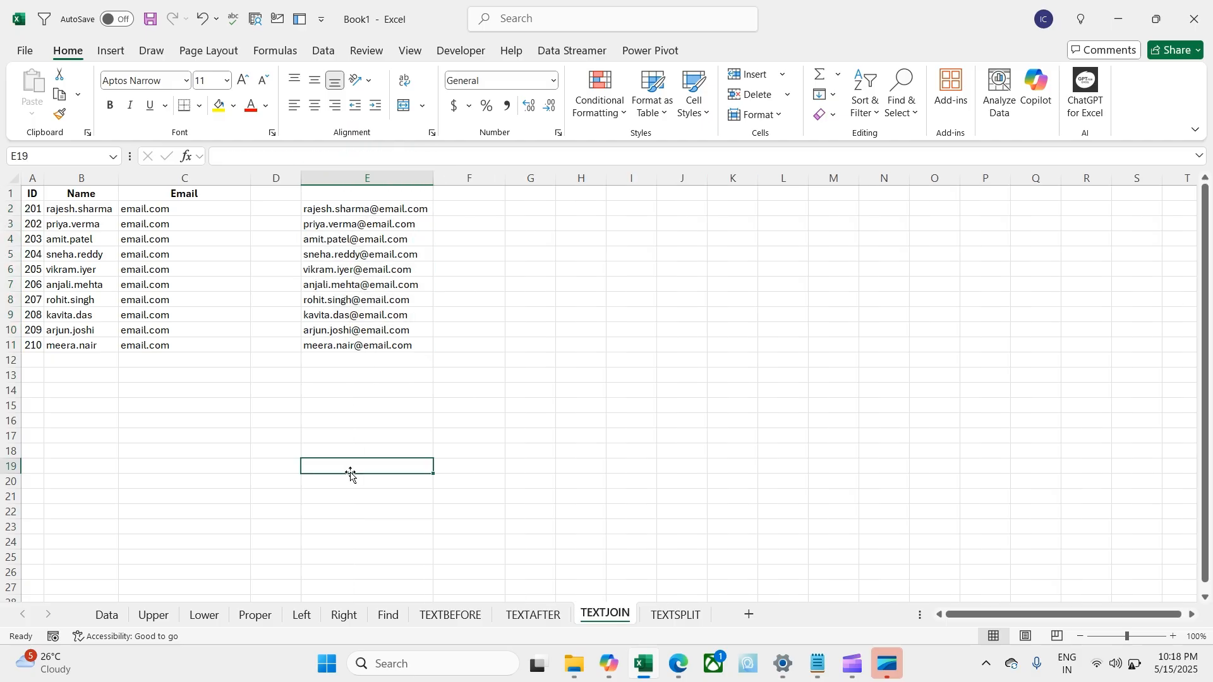
click(333, 209)
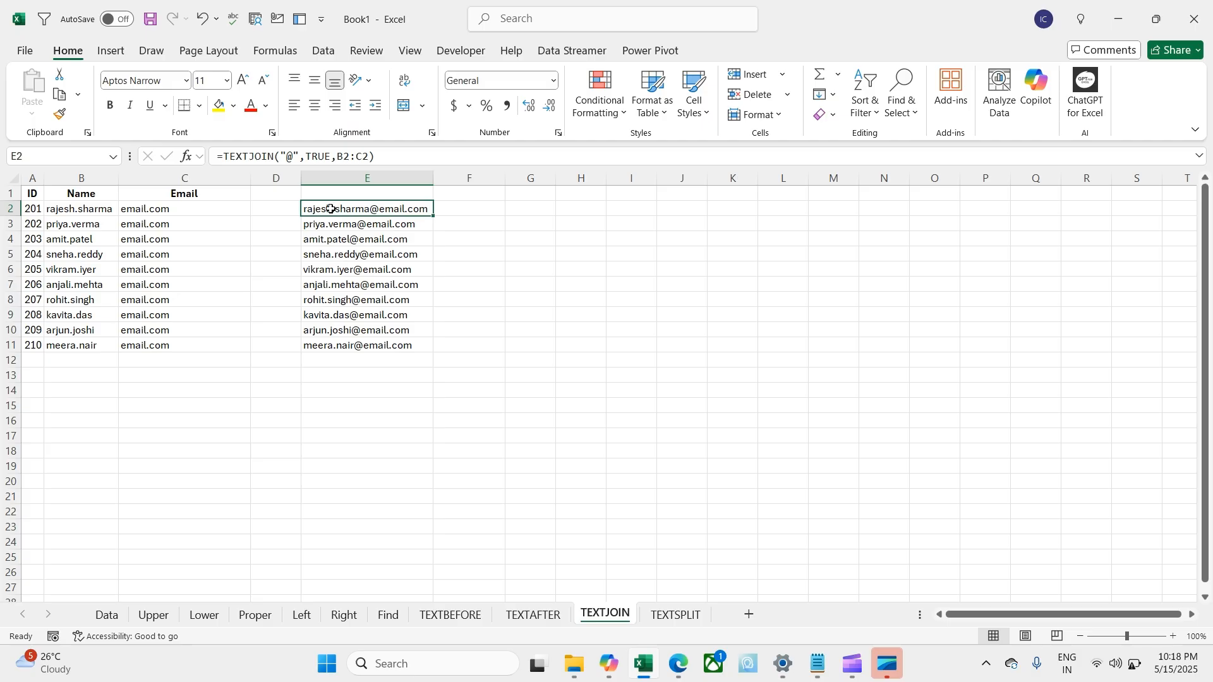
key(ctrl+shift+Down)
key(Delete)
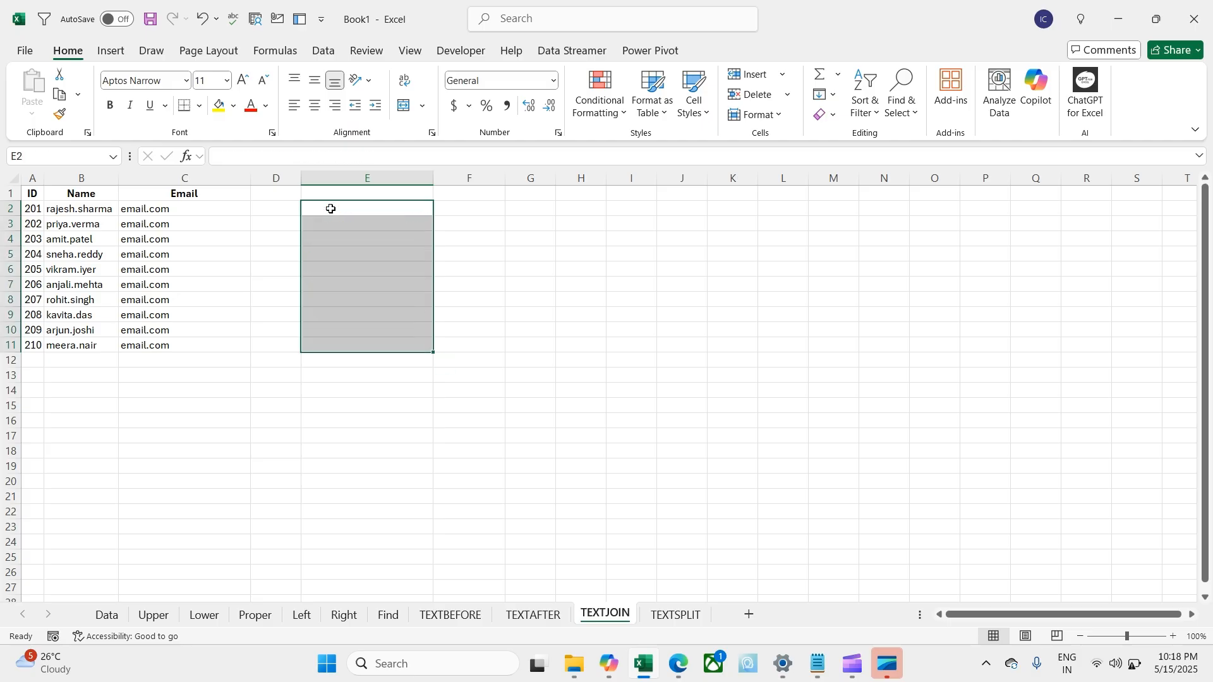
text(=tex)
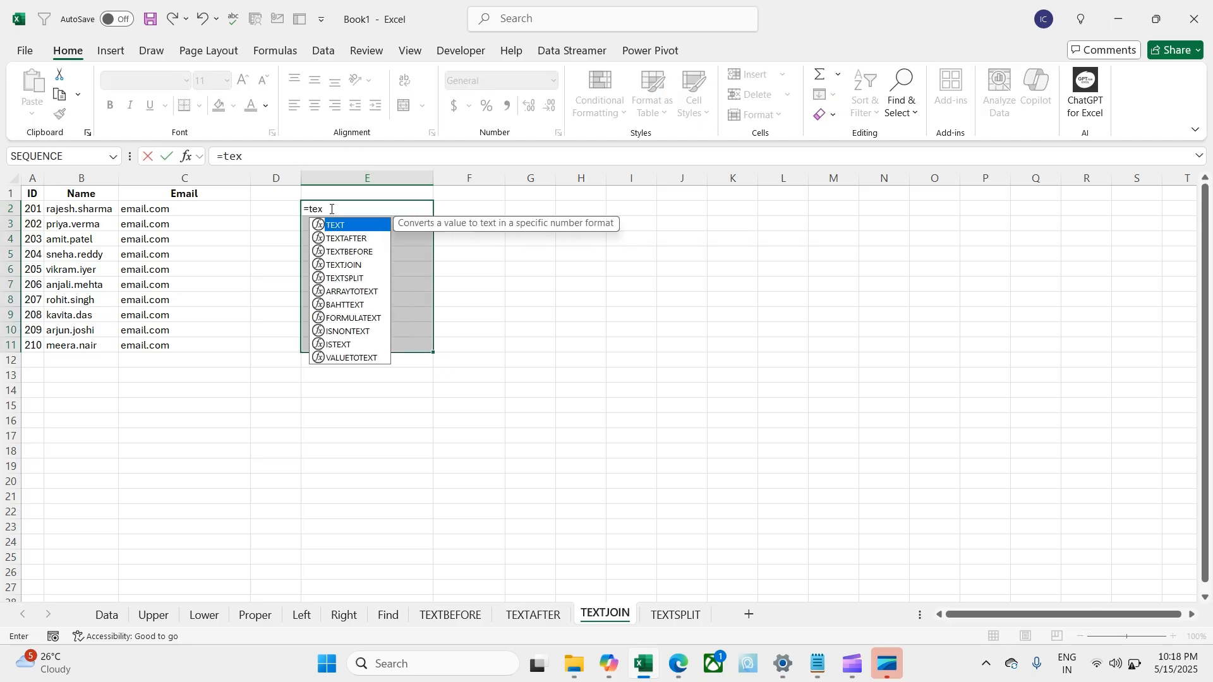
key(Down)
key(Down)
key(Down)
key(Tab)
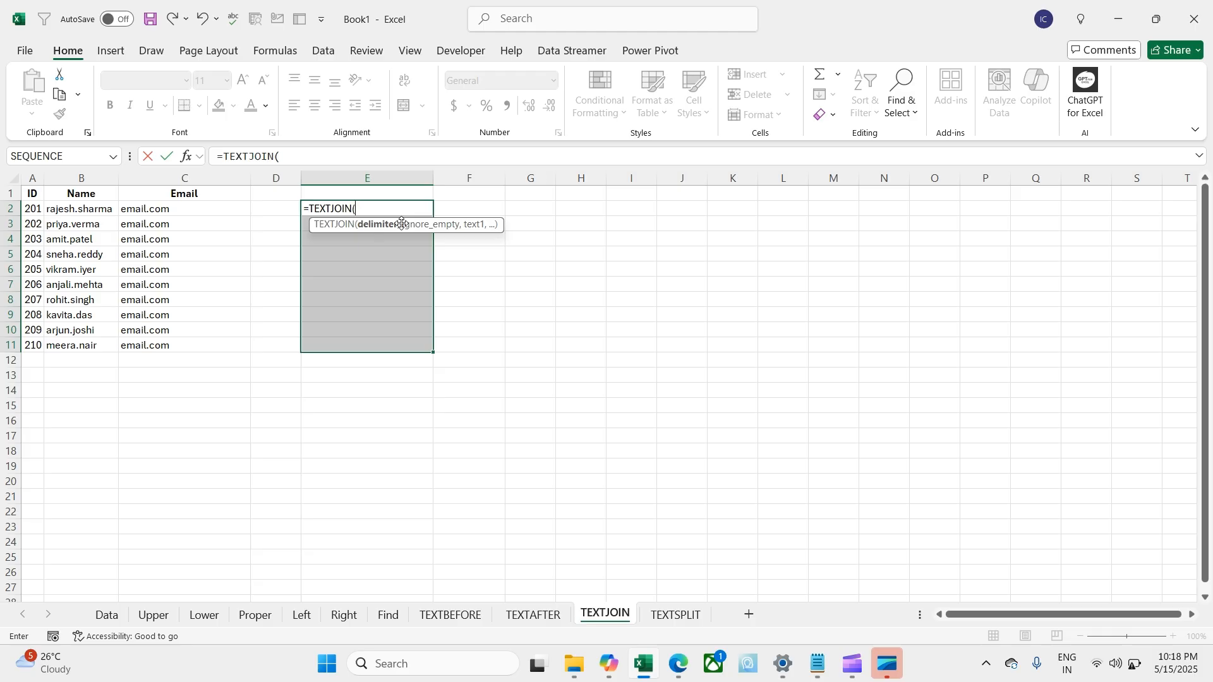
text("/",TRUE)
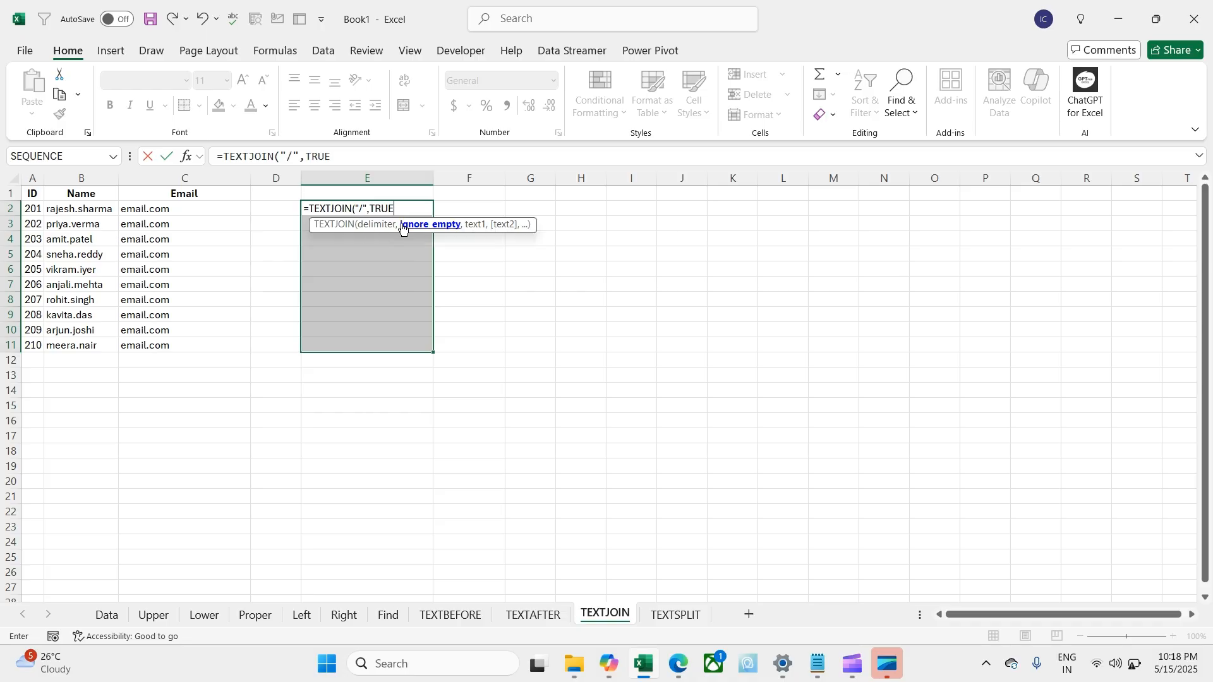
text(,)
key(Left)
key(Left)
key(Left)
key(shift+Right)
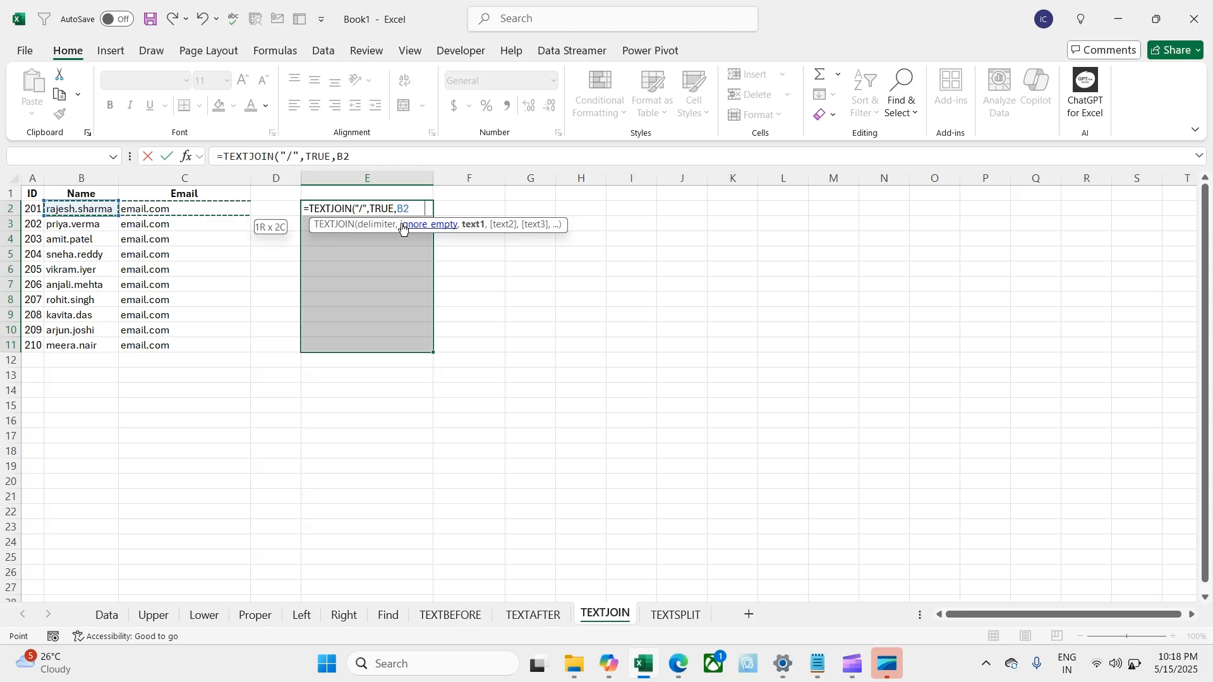
key(Return)
key(Up)
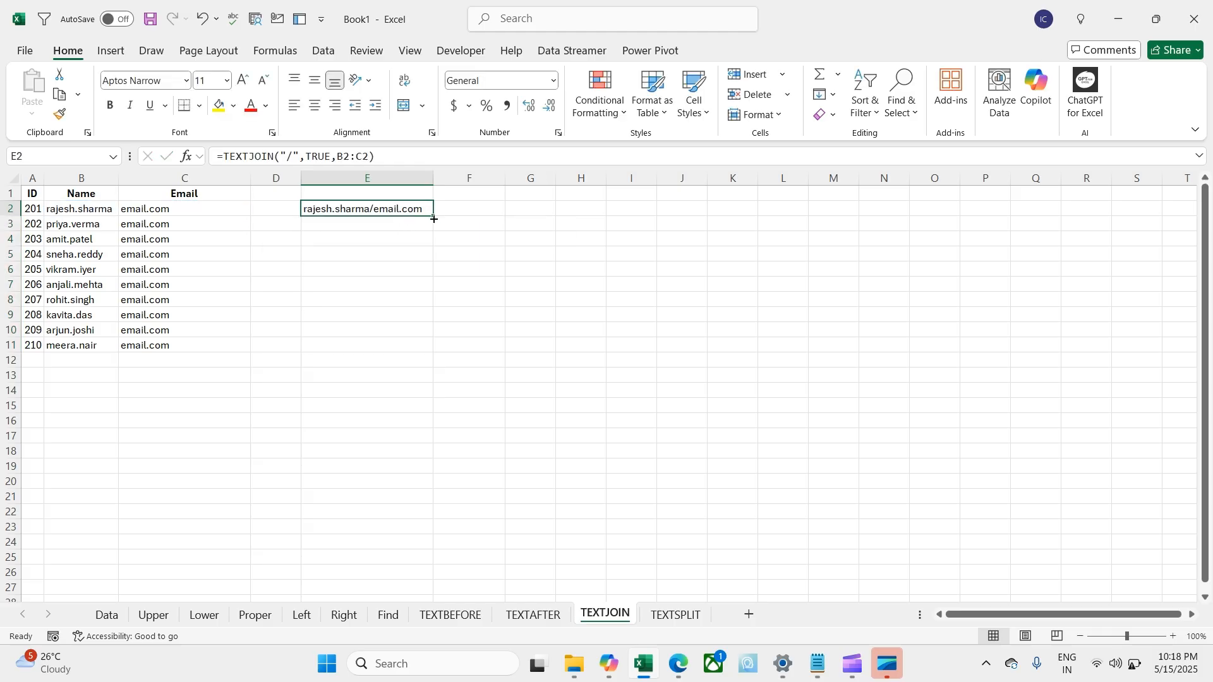
drag(434, 218, 427, 351)
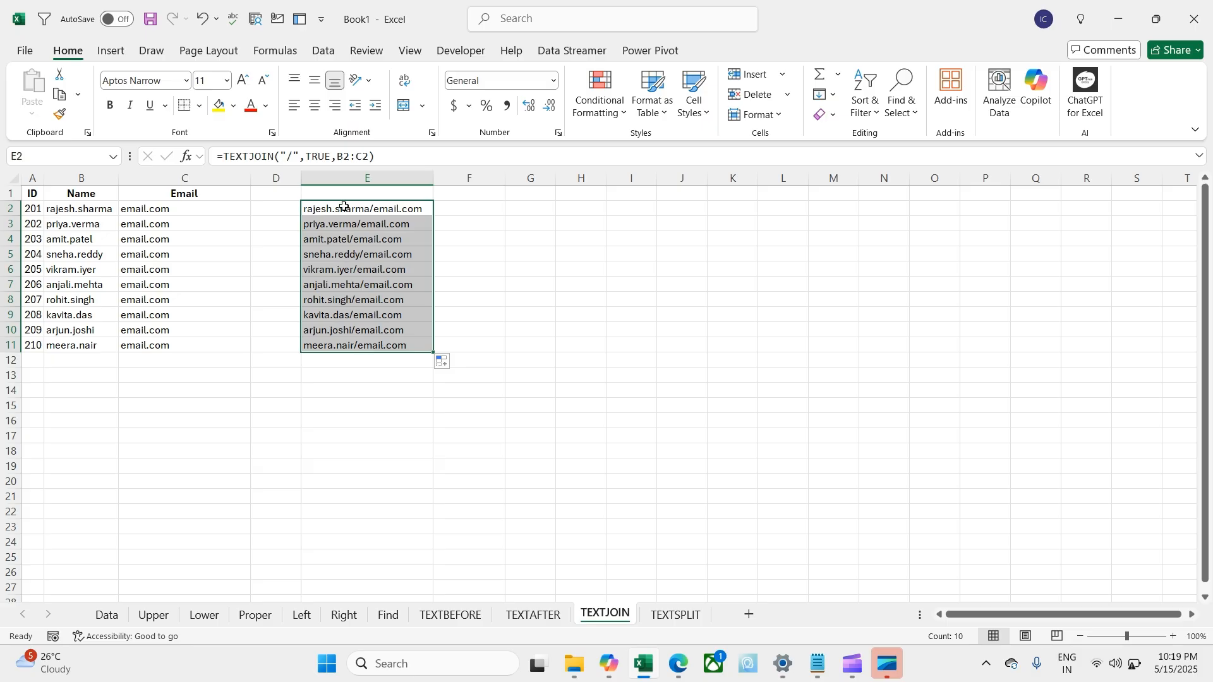
Step: On the TEXTSPLIT sheet, delete columns C:E (Email, Phone, City), leaving ID and Name
click(656, 616)
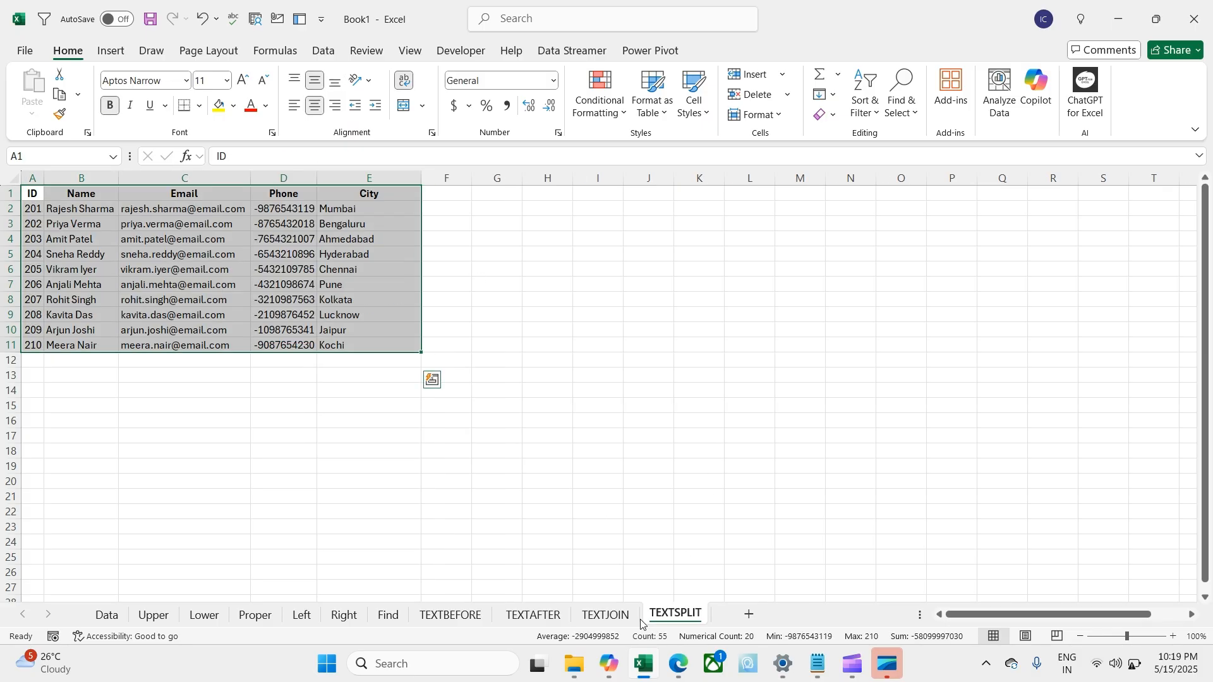
click(623, 619)
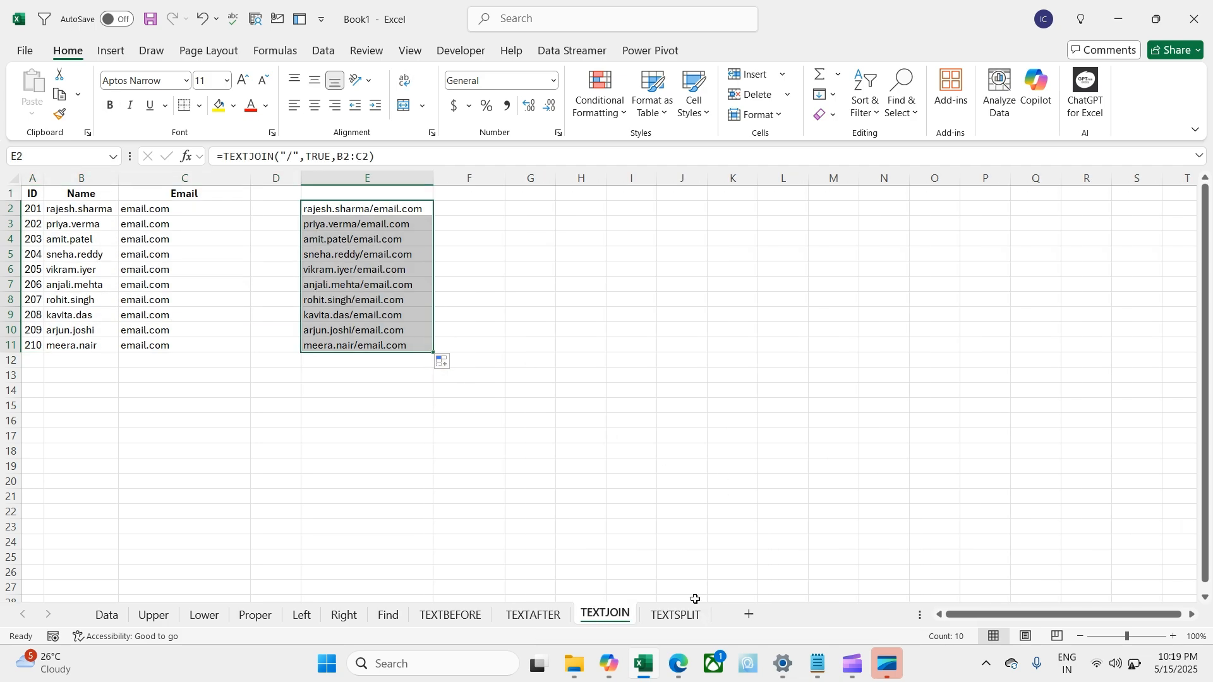
click(681, 616)
click(498, 280)
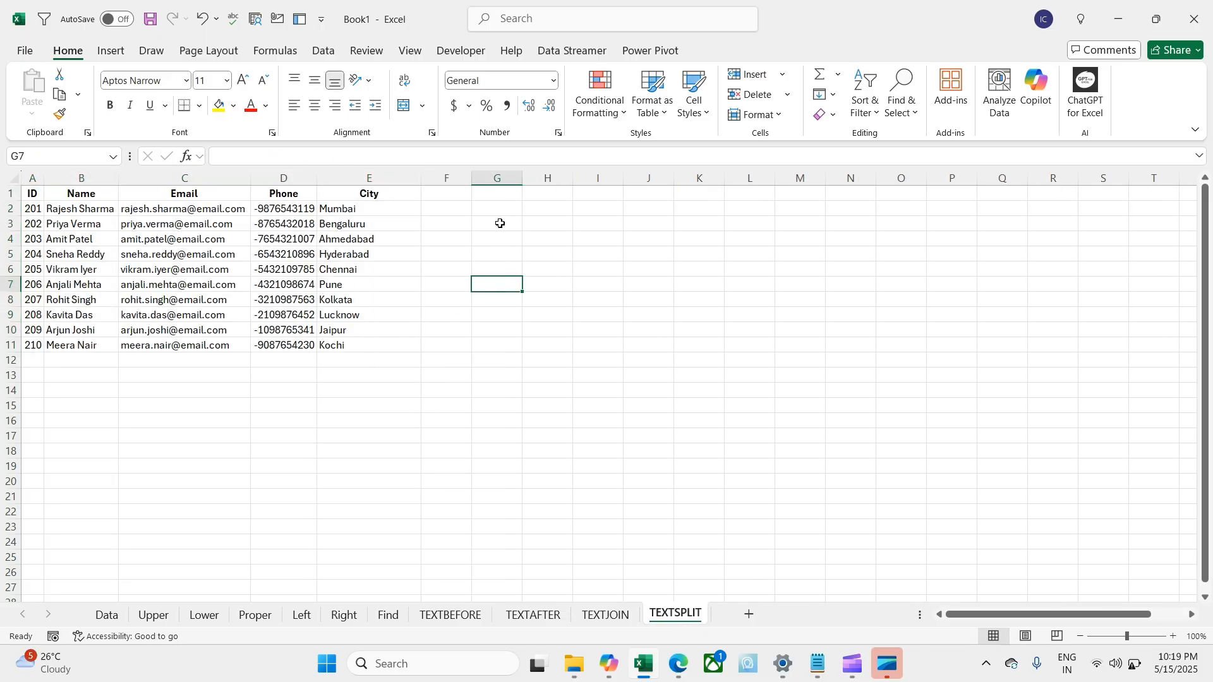
click(499, 215)
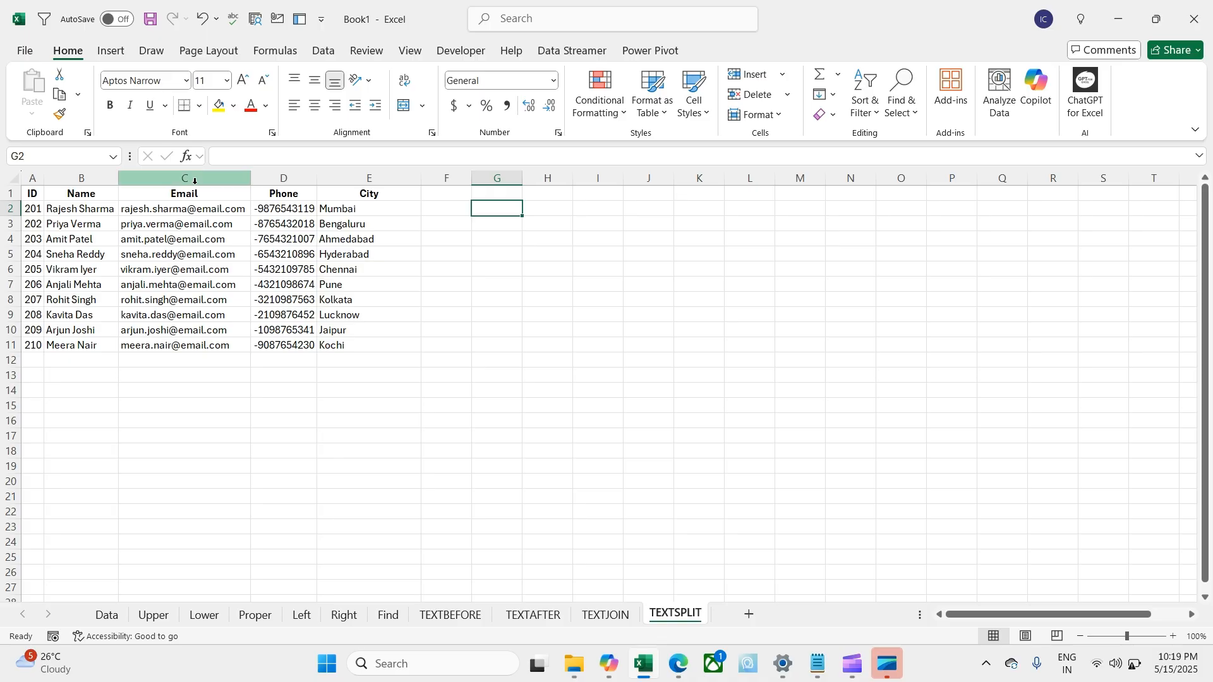
drag(195, 181, 370, 179)
right_click(370, 179)
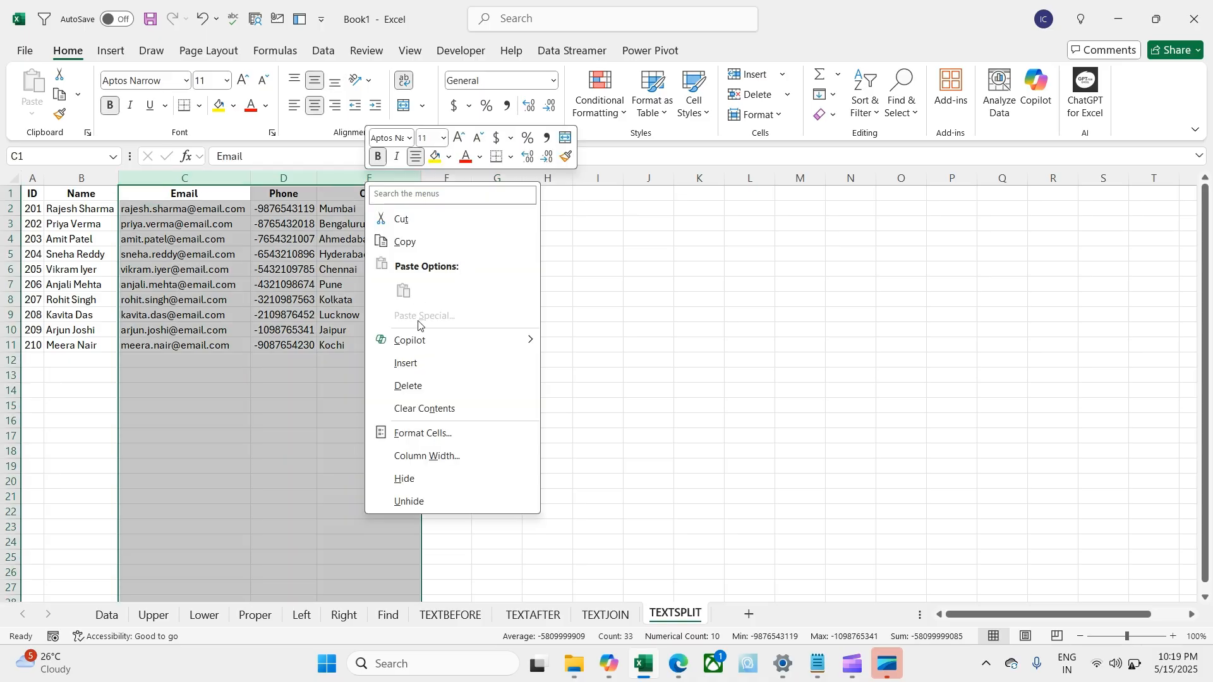
click(433, 383)
click(112, 288)
click(127, 210)
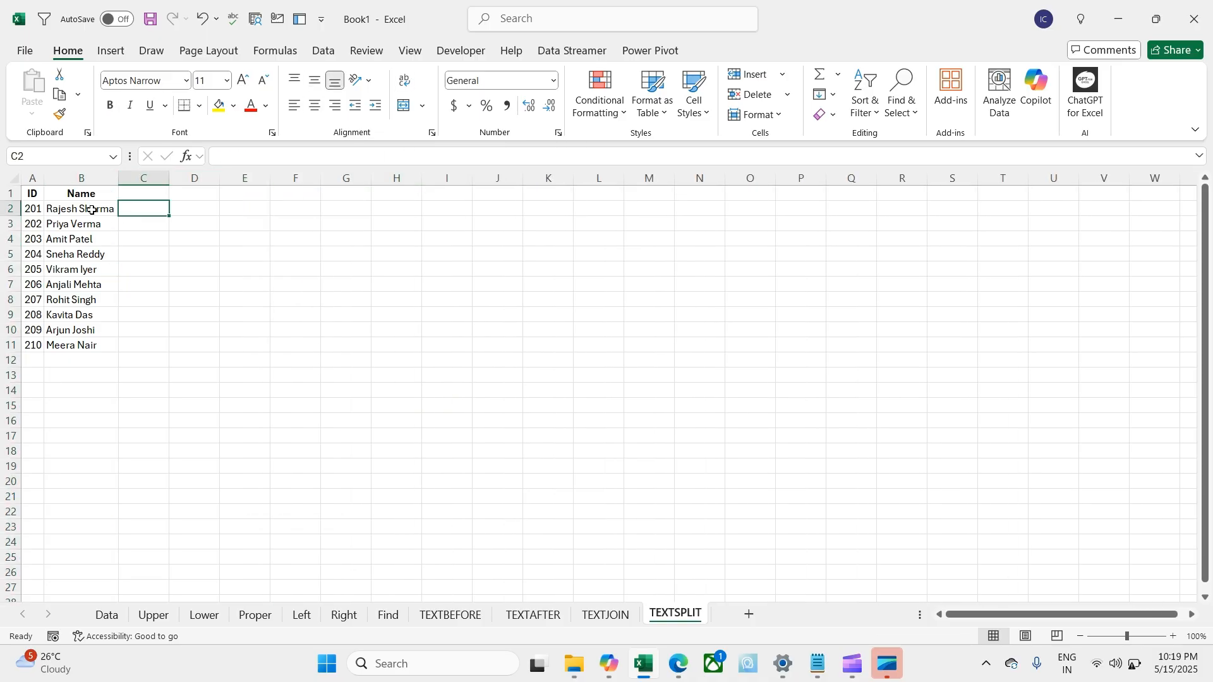
click(150, 194)
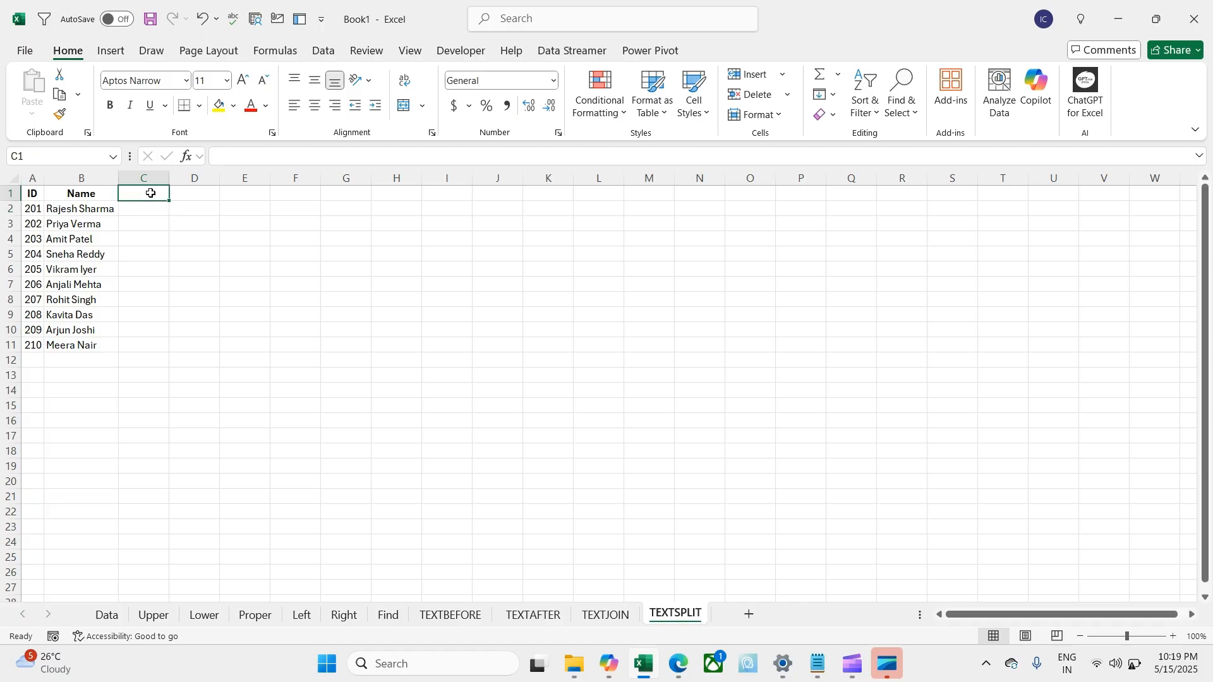
Step: Add the headers First Name in C1 and Last Name in D1
text(First Name)
key(Tab)
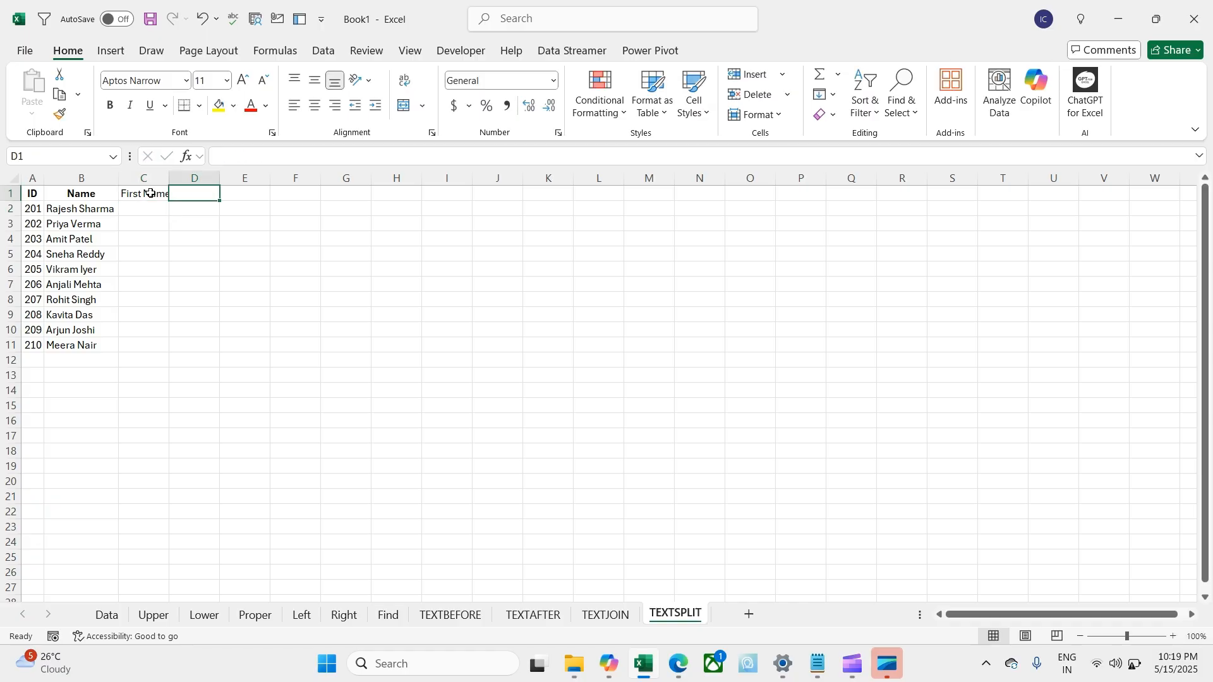
text(Lasat)
key(BackSpace)
key(BackSpace)
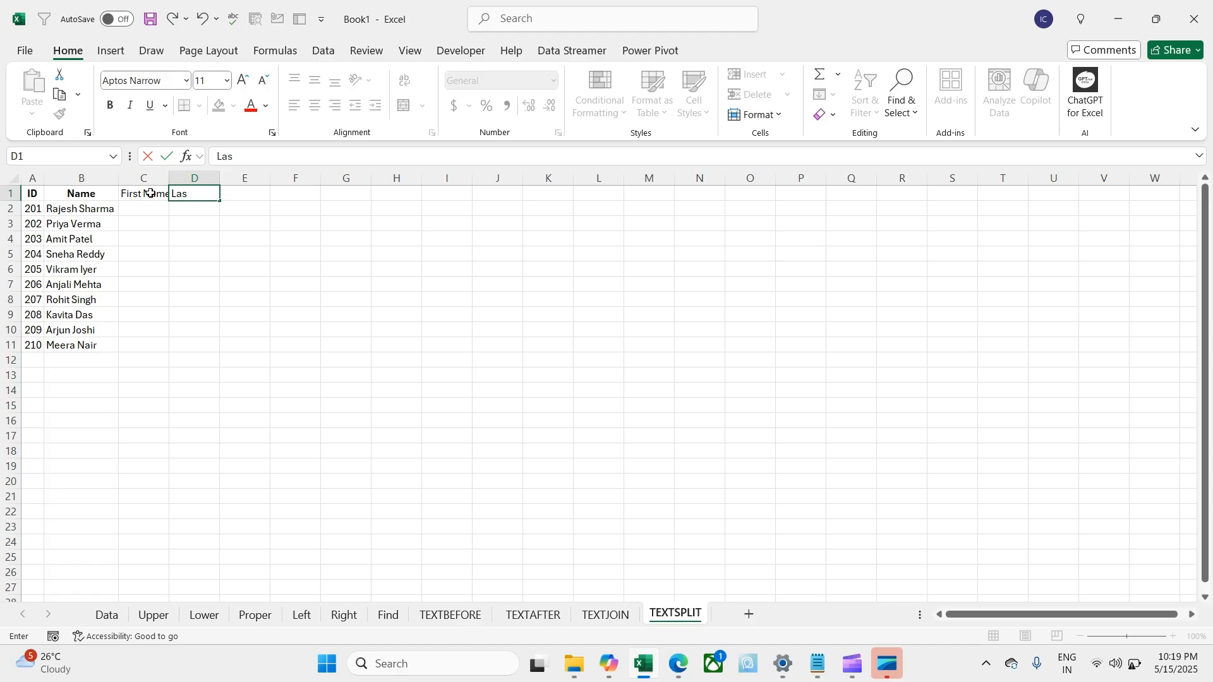
text(t Name)
key(Return)
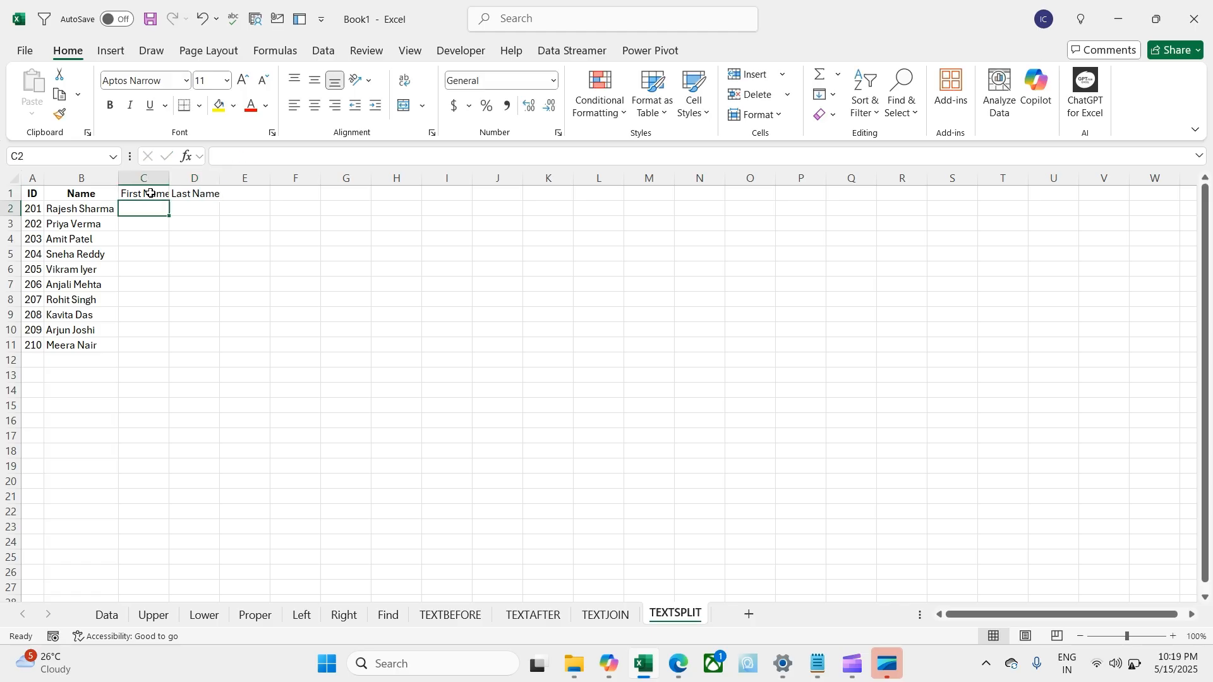
Step: Enter =TEXTSPLIT(B2," ") in C2 and fill it down to row 11
text(=te)
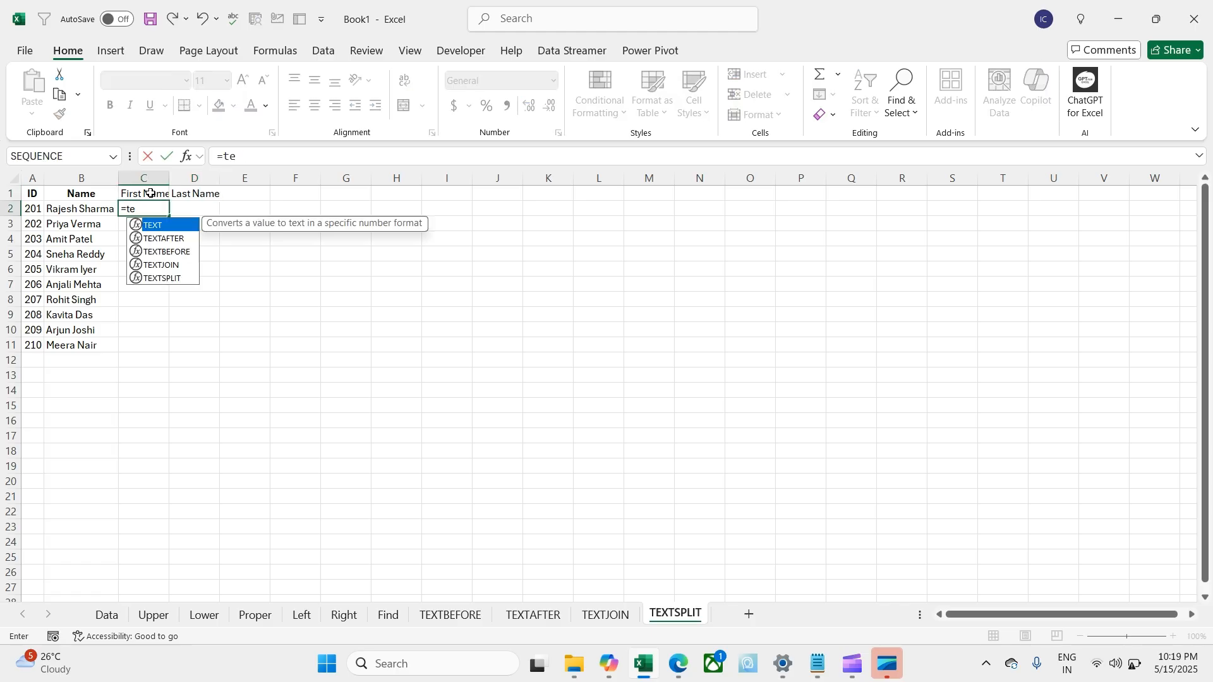
key(Down)
key(Down)
key(Down)
key(Down)
key(Tab)
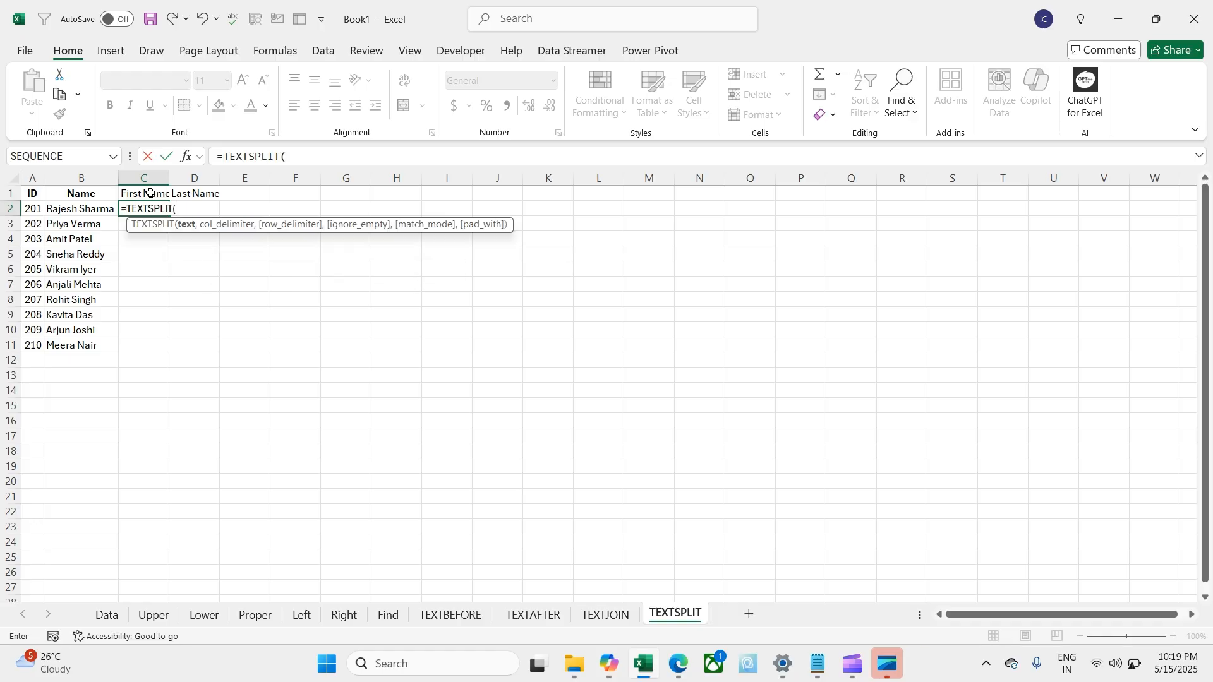
key(Left)
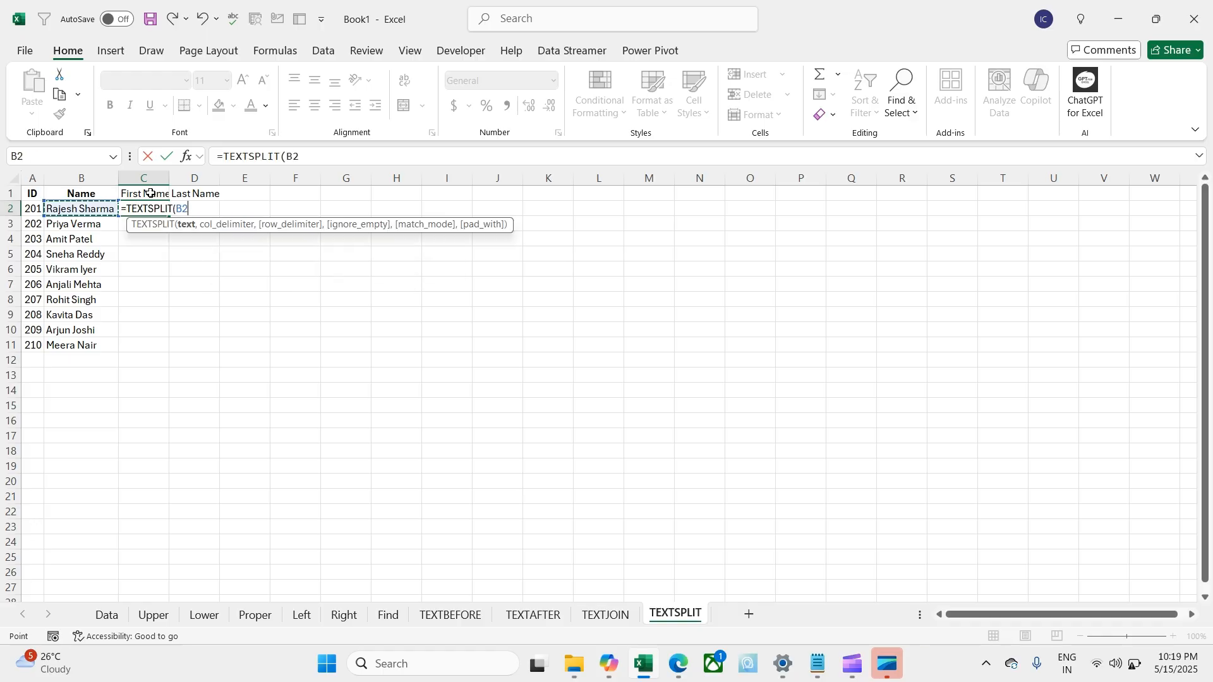
text(," "))
key(Return)
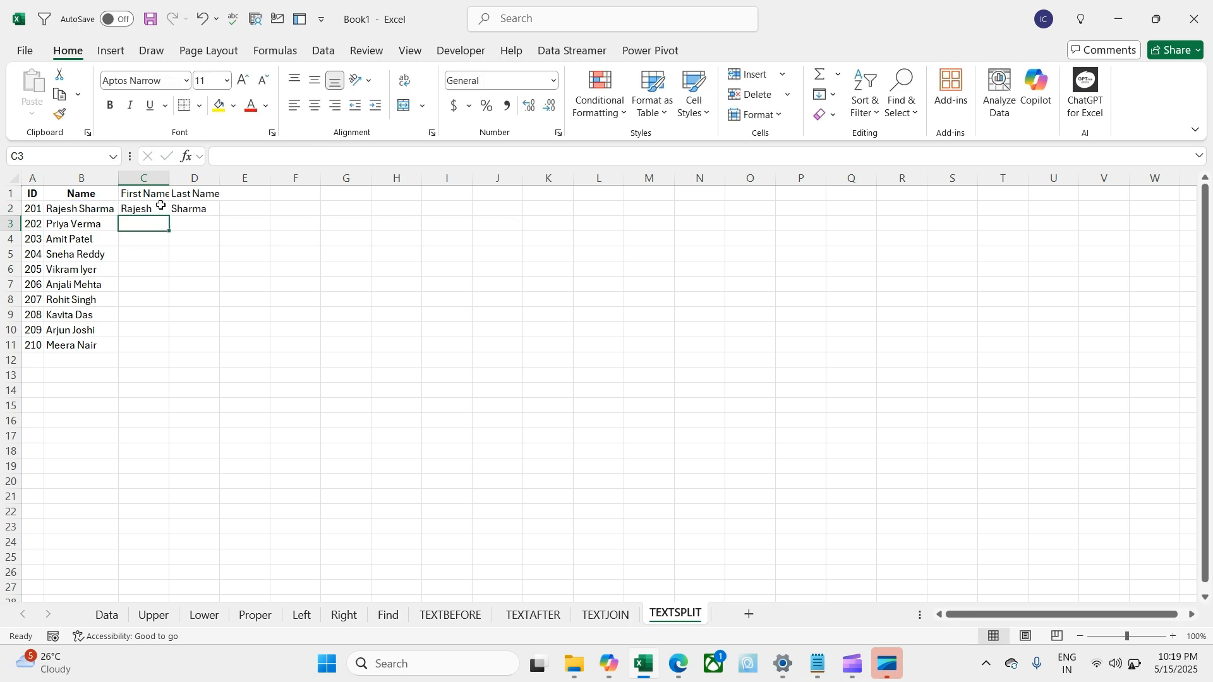
click(159, 197)
click(159, 208)
drag(169, 218, 158, 351)
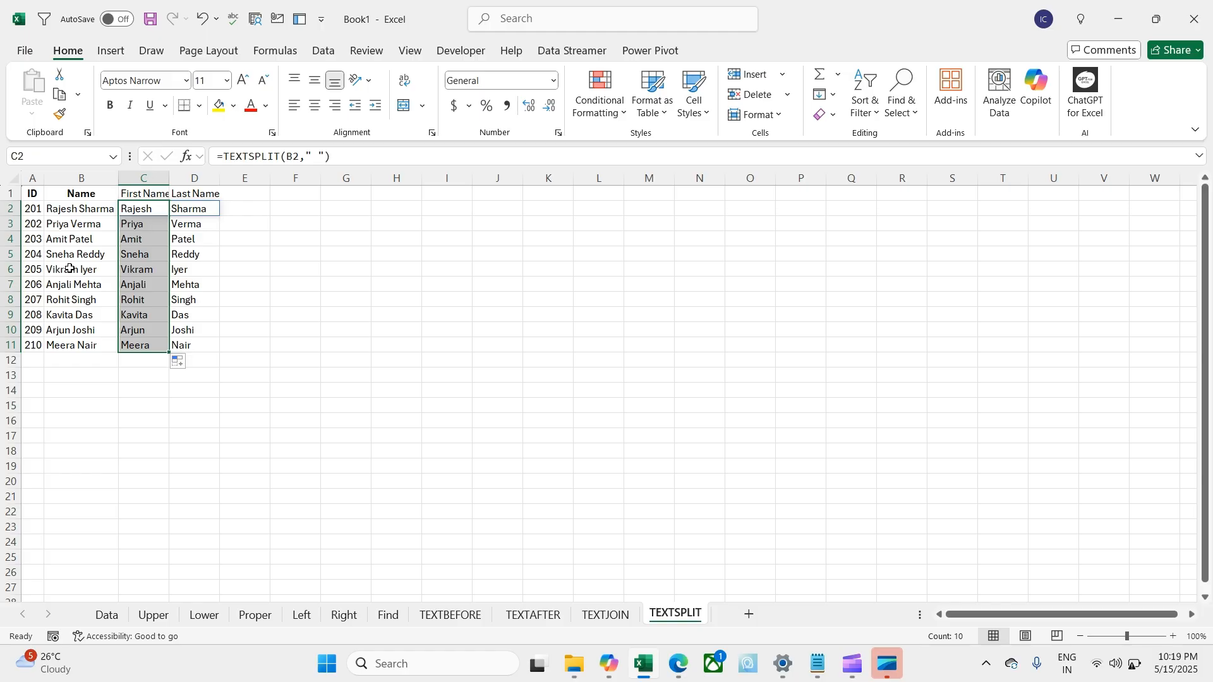
Step: Insert blank columns at column C, shifting the TEXTSPLIT results to F and G
click(387, 250)
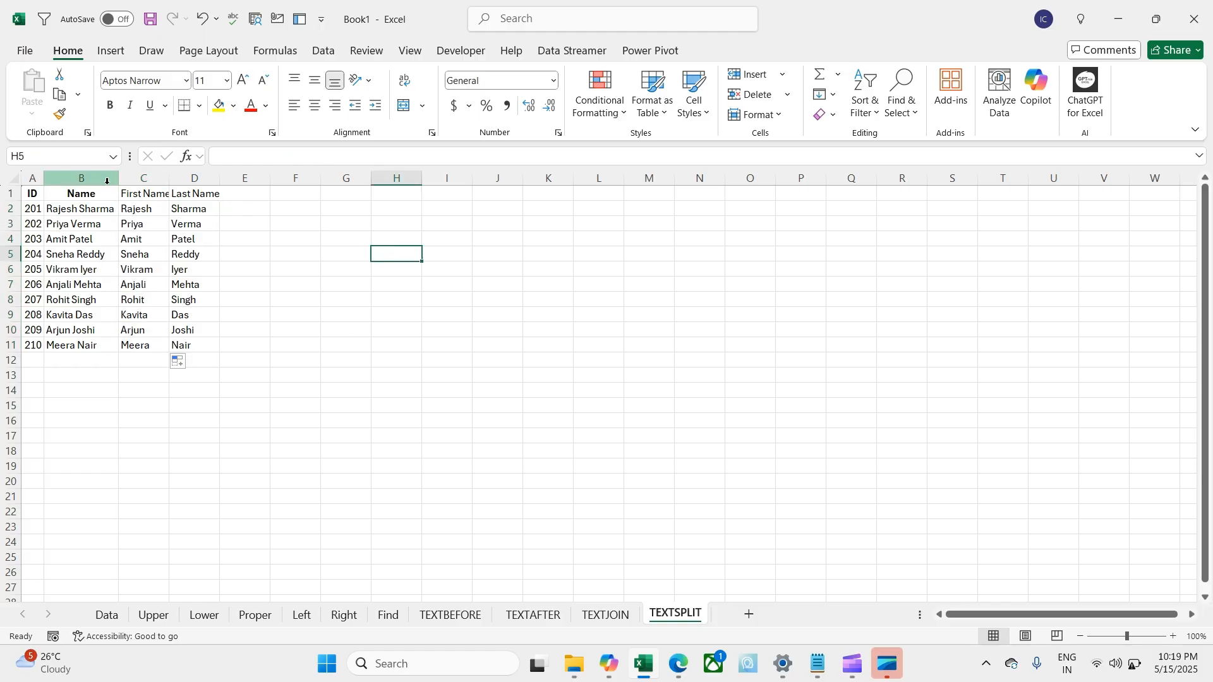
click(126, 177)
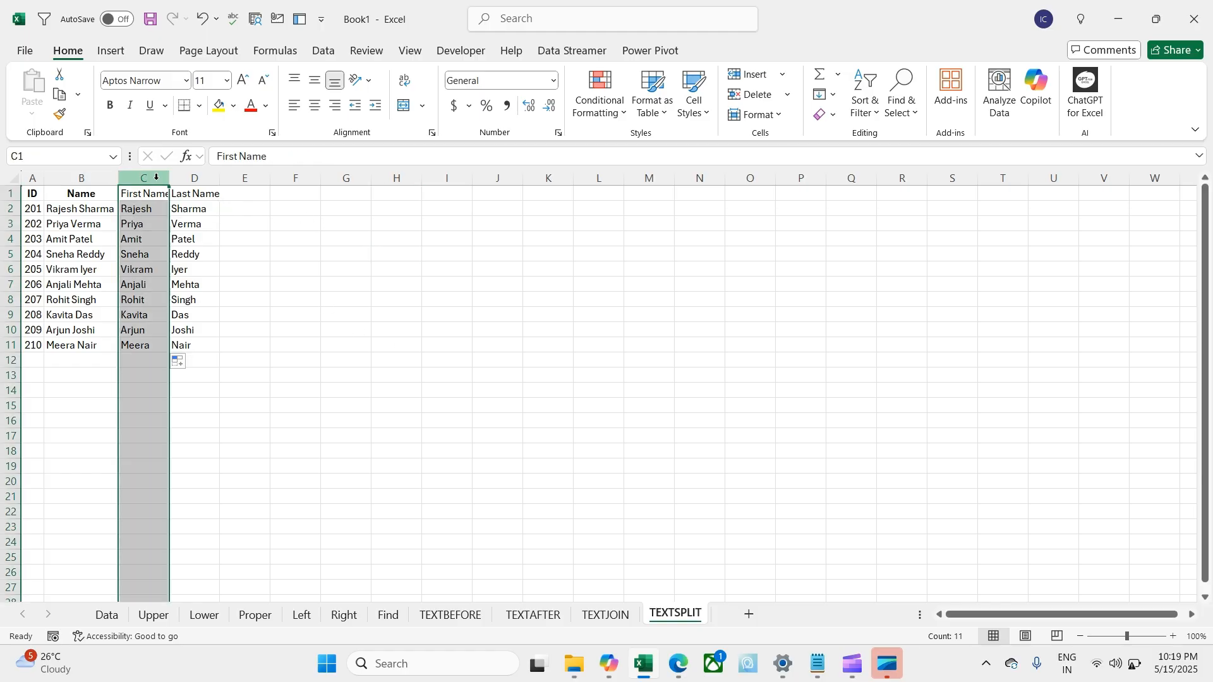
key(ctrl+shift+equal)
key(ctrl+shift+equal)
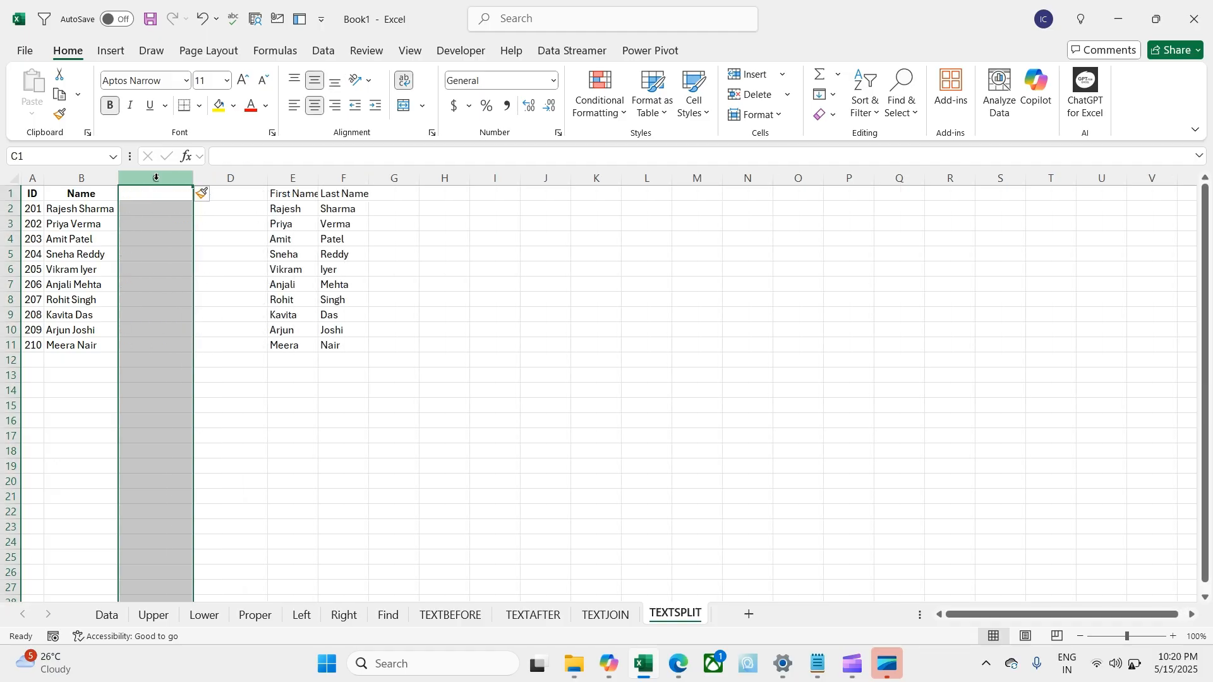
key(ctrl+shift+equal)
key(Up)
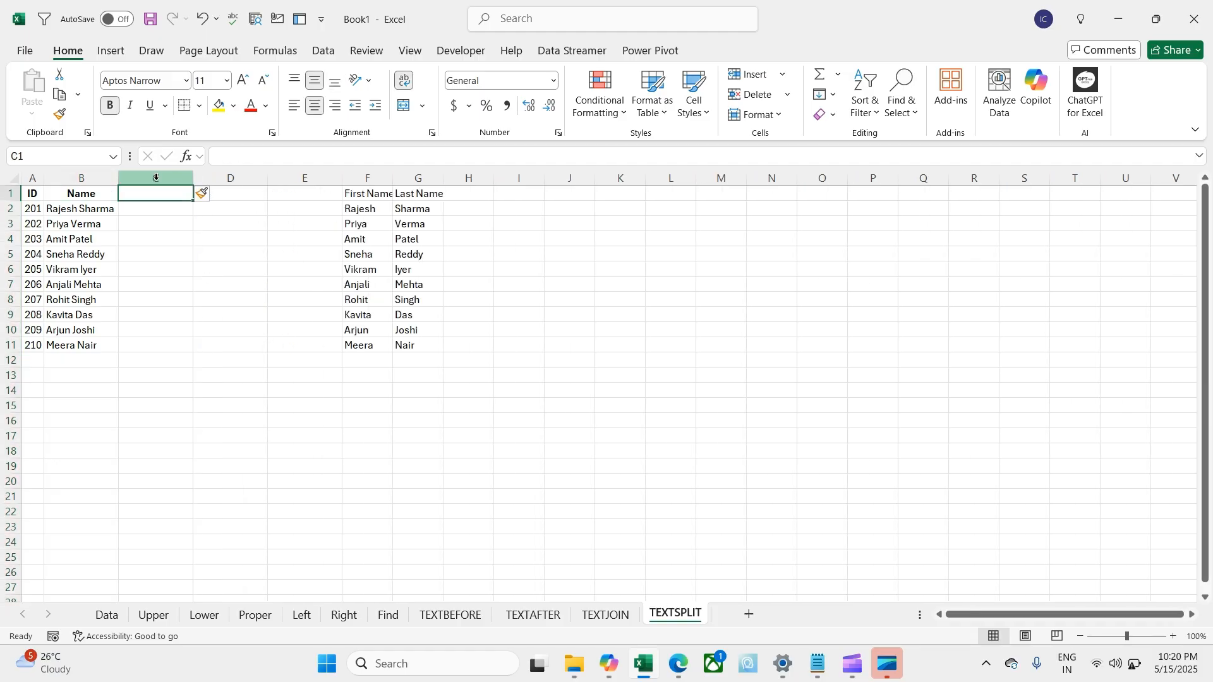
key(Down)
Step: Type the headers First Name in C1 and Last Name in D1
key(Up)
text(F)
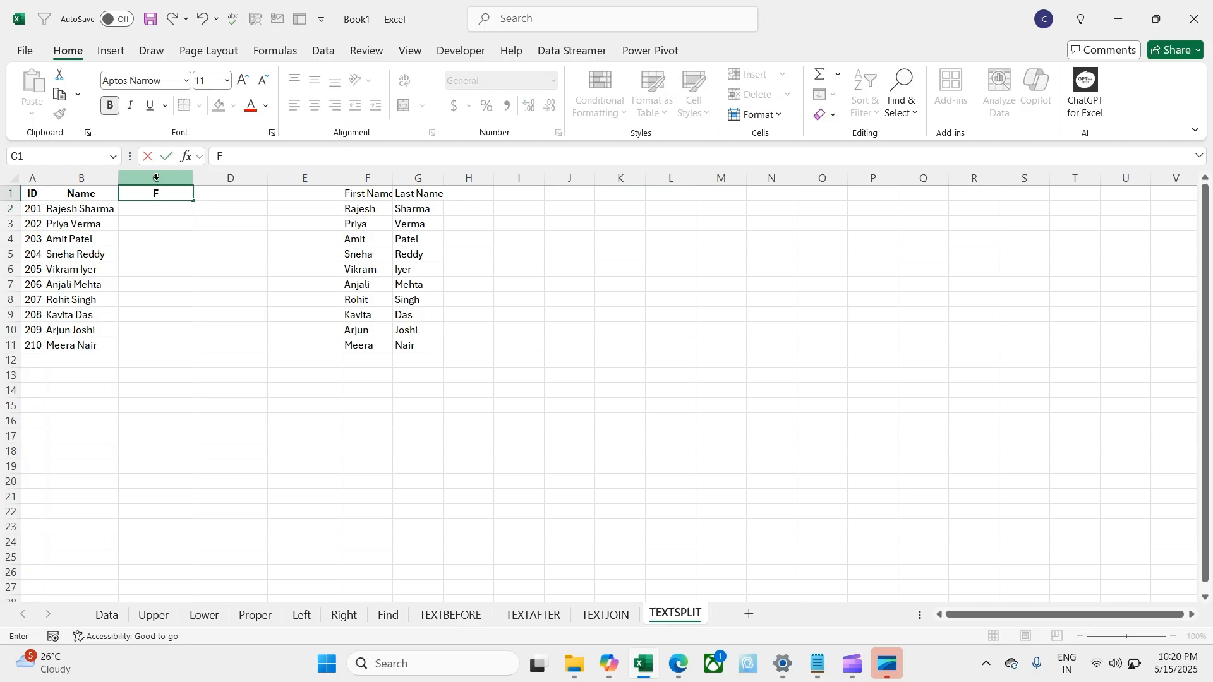
text(irst Name)
key(Tab)
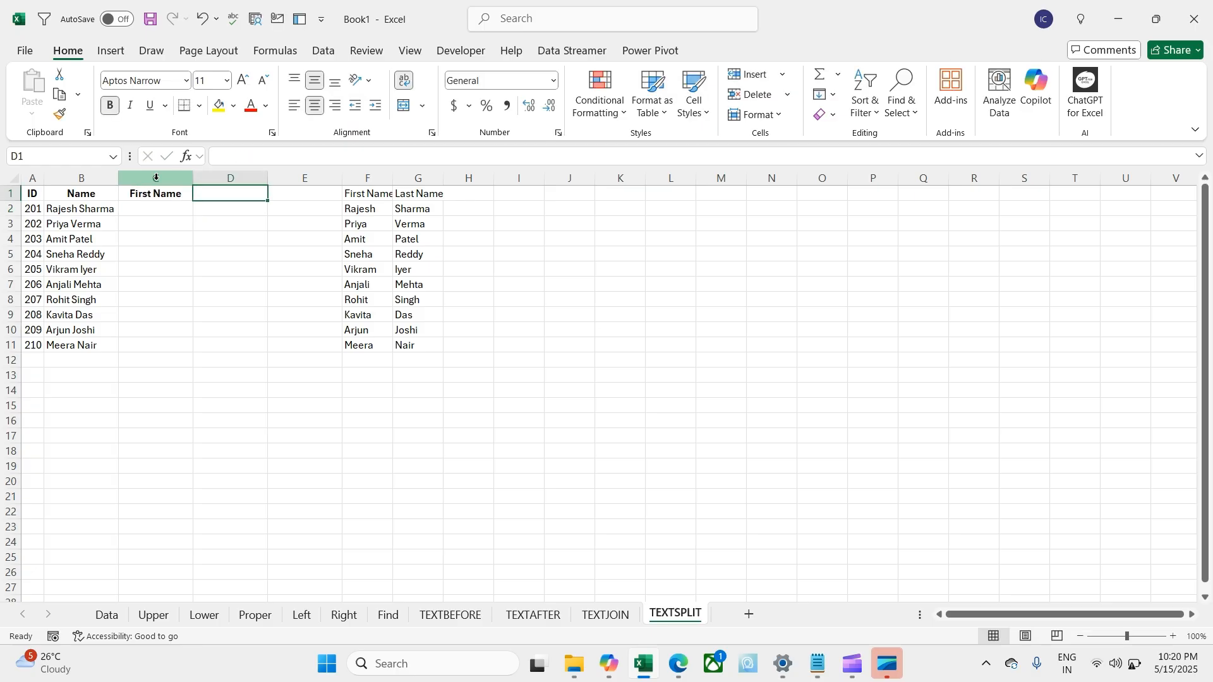
text(Last Name)
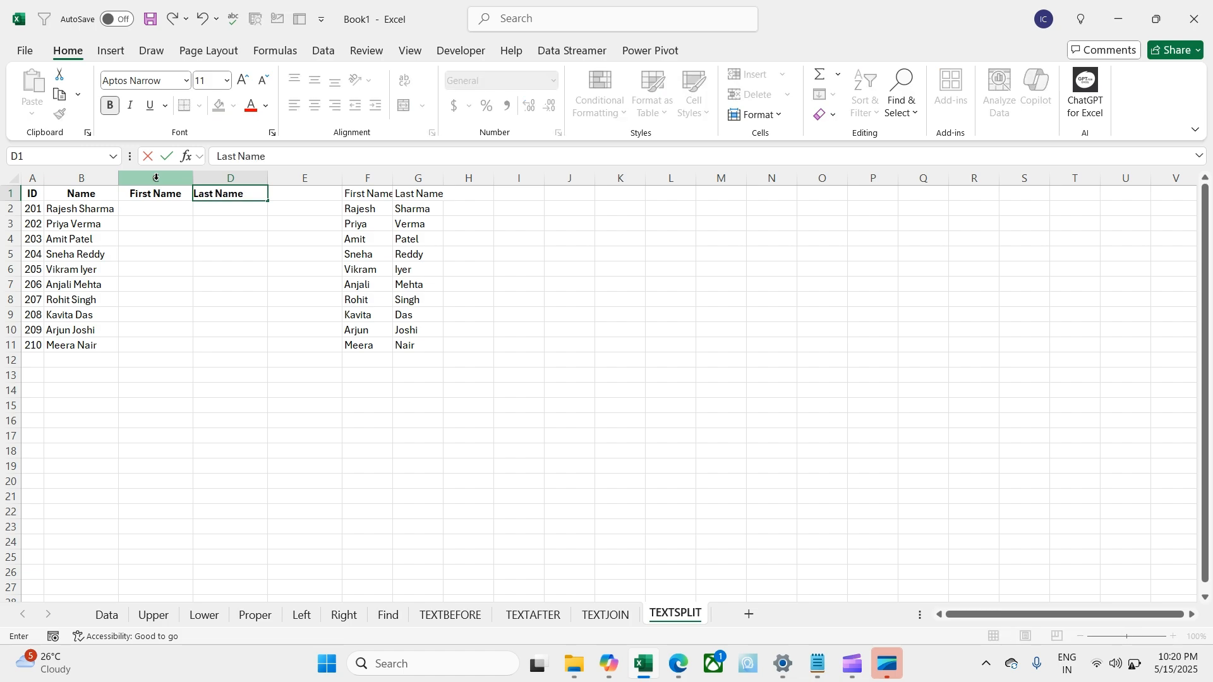
key(Return)
click(382, 209)
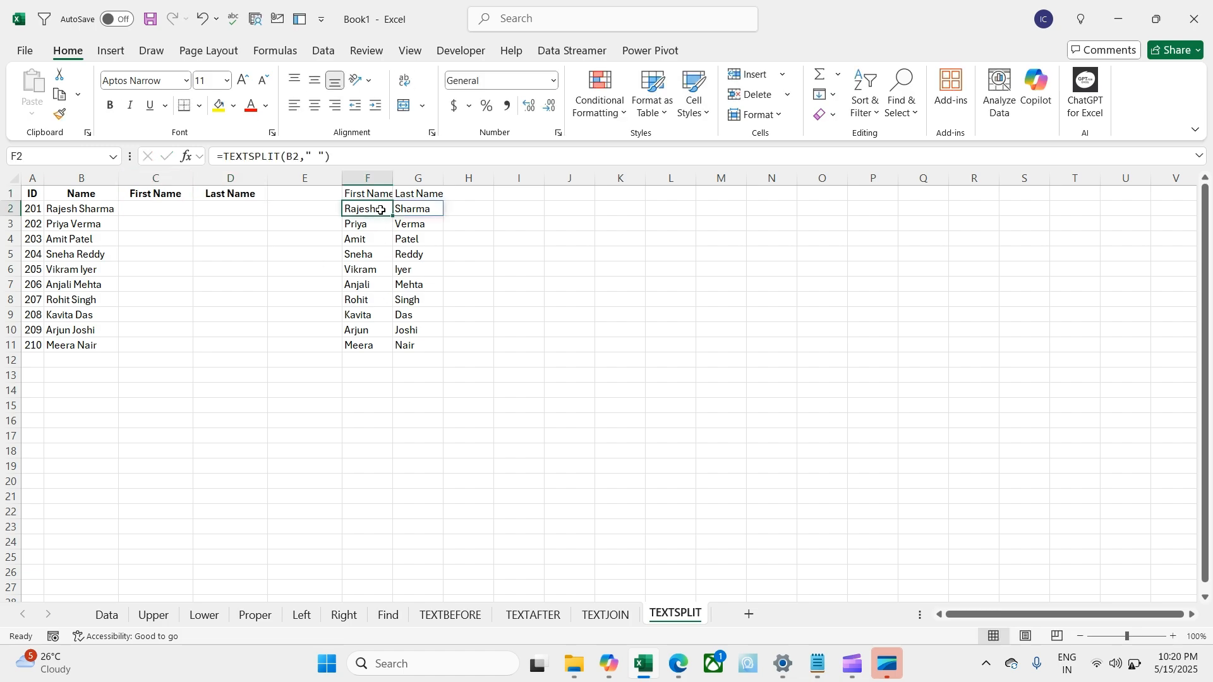
click(154, 210)
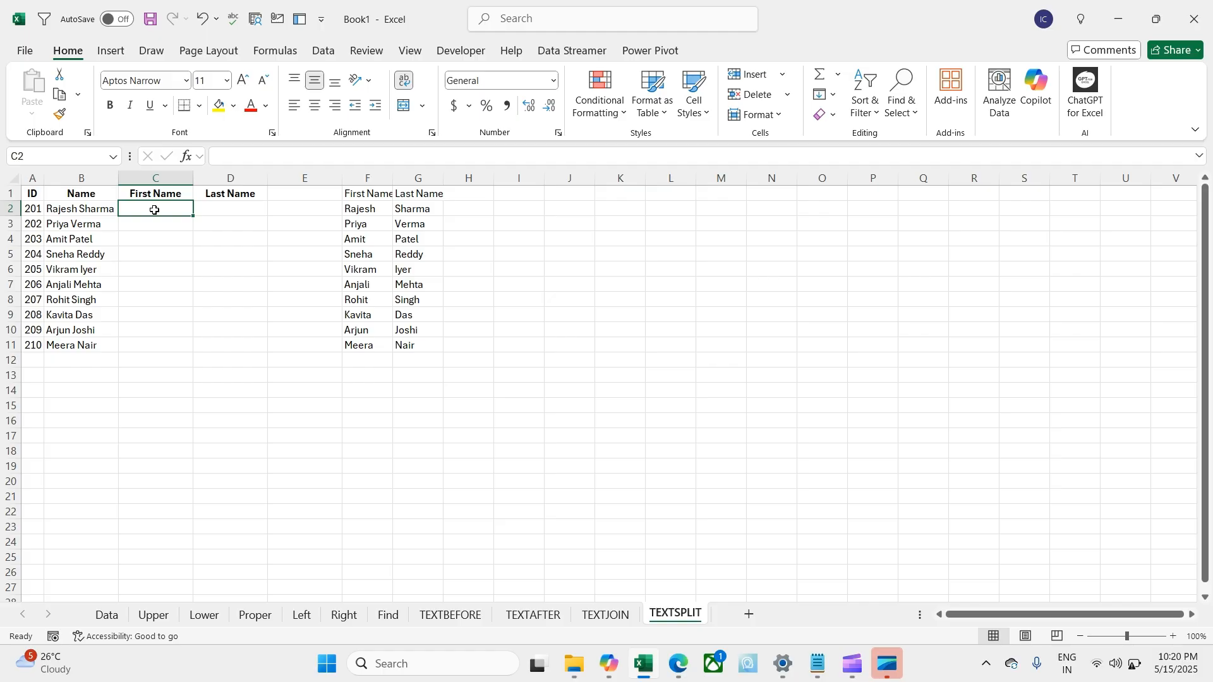
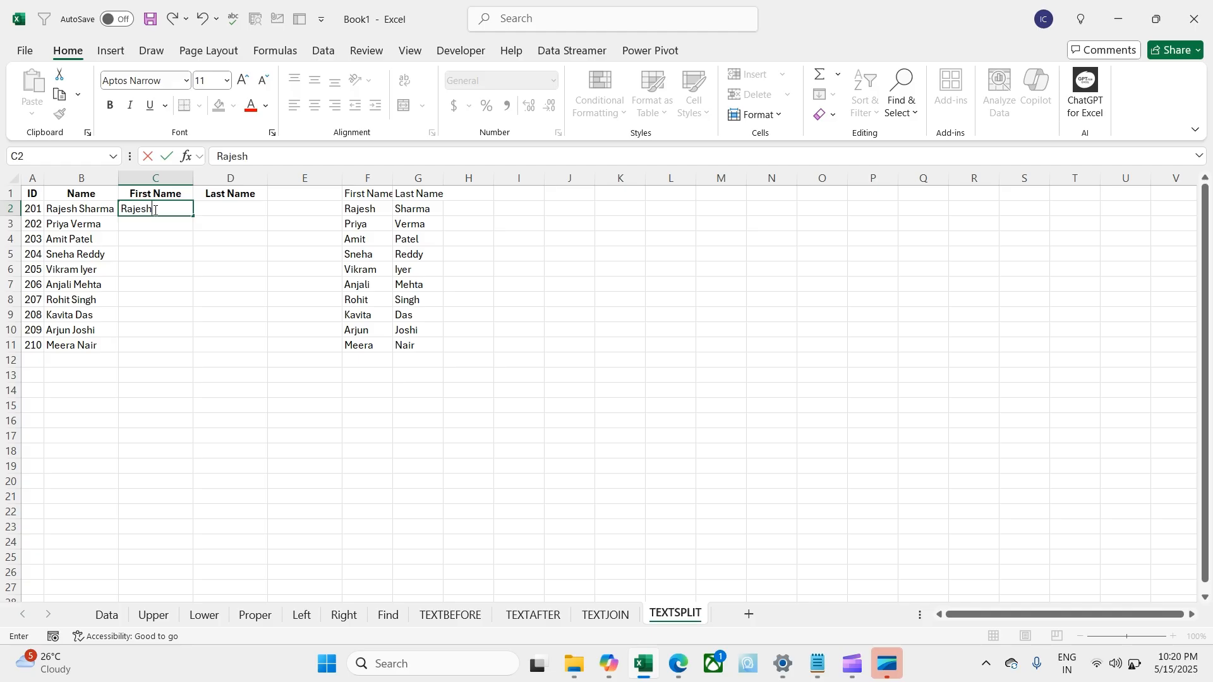
key(Return)
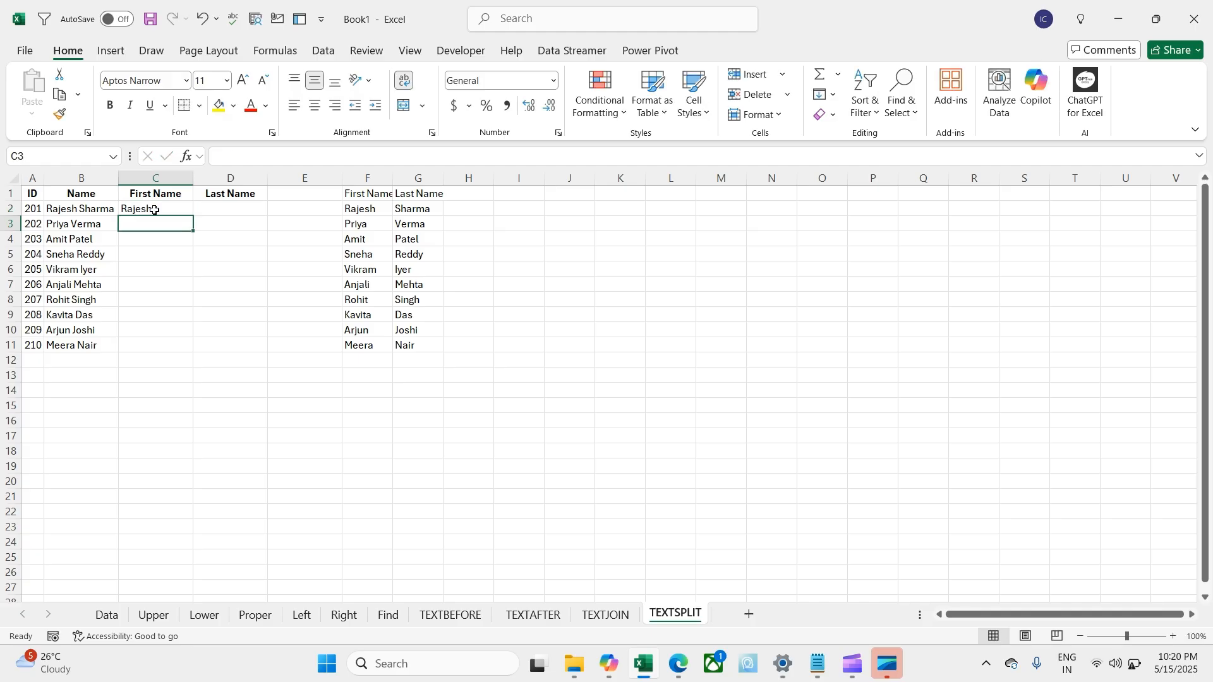
key(ctrl+e)
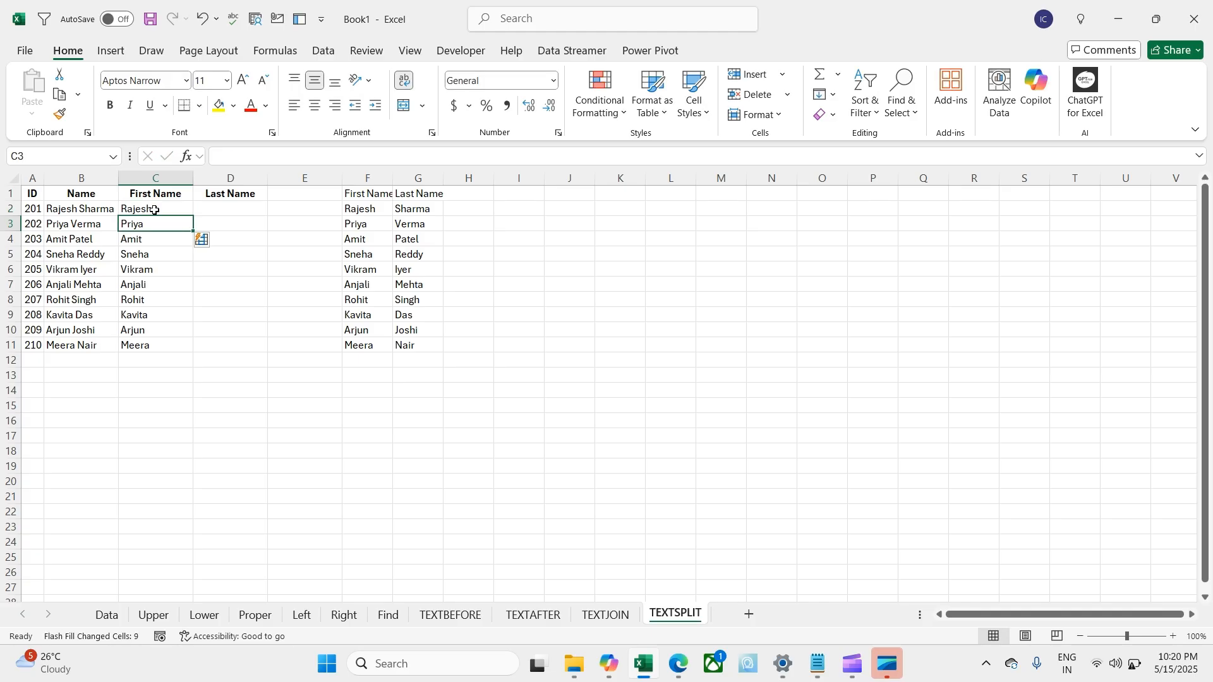
key(Up)
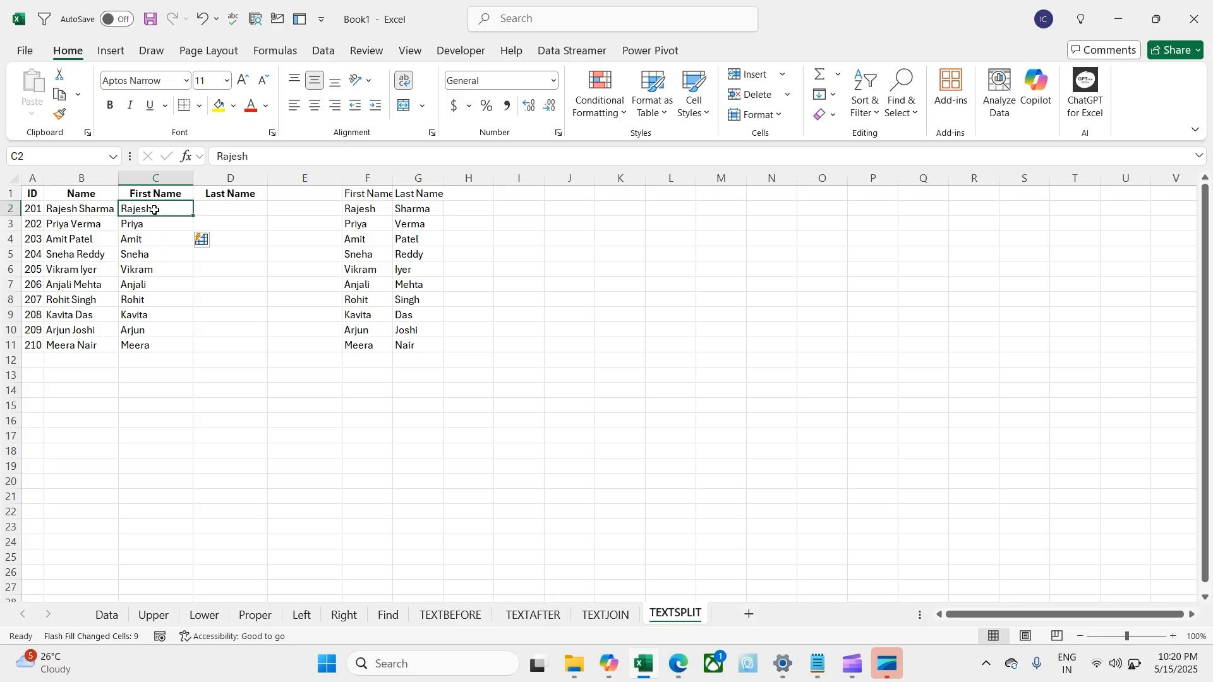
key(Right)
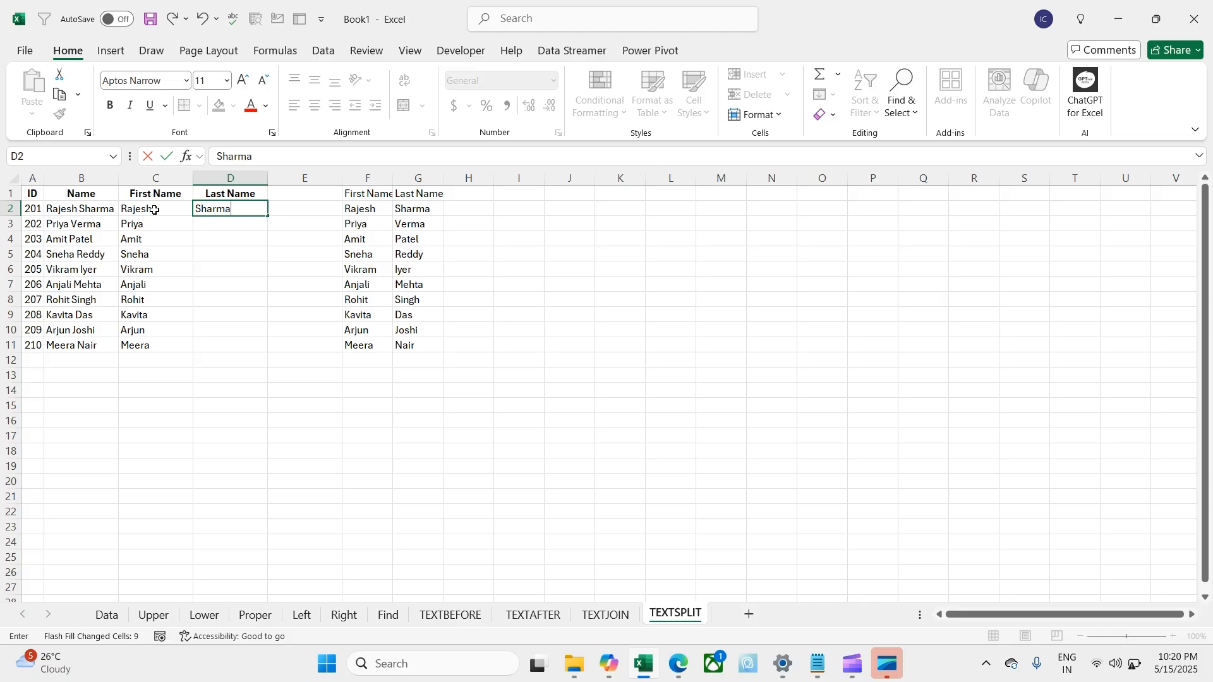
key(Return)
key(ctrl+e)
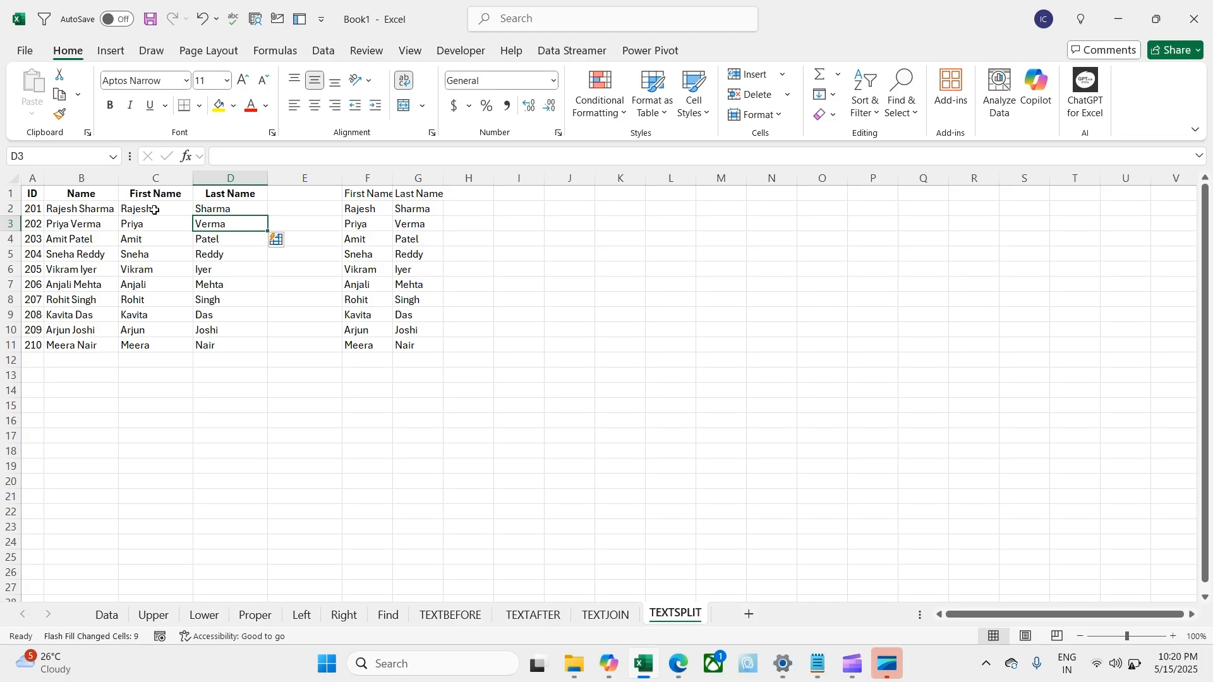
key(Left)
key(Up)
key(shift+Right)
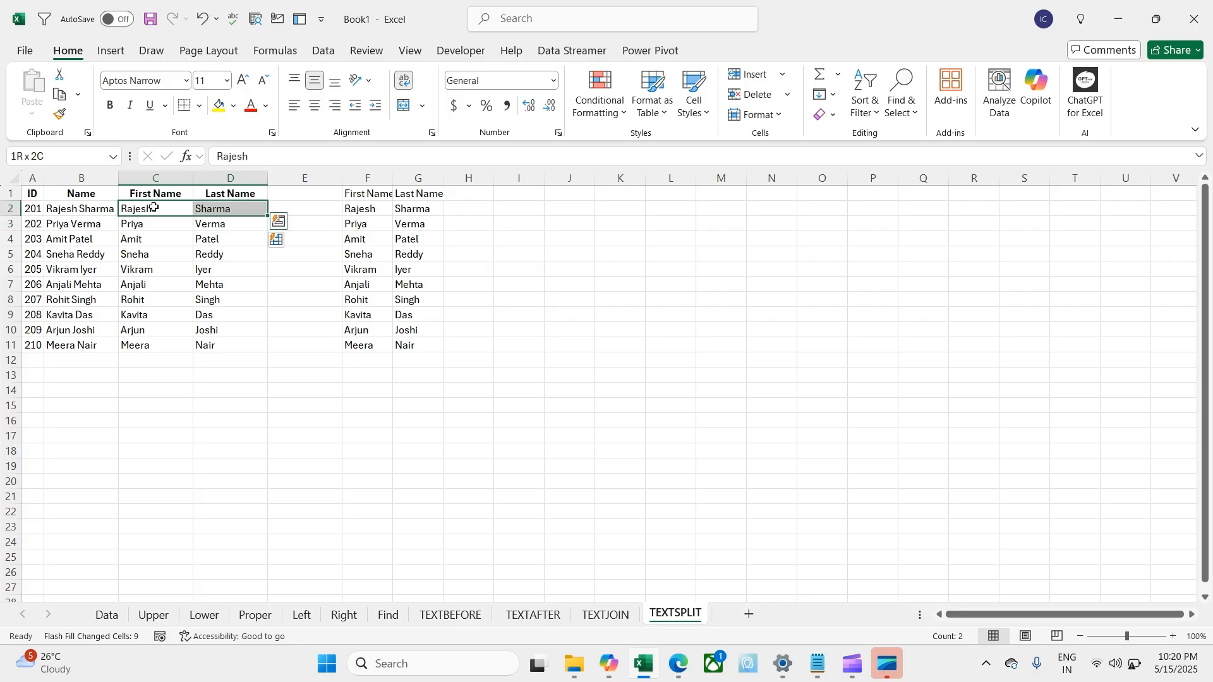
key(ctrl+shift+Down)
key(Delete)
key(Left)
Step: Flash Fill capitalised three-letter prefixes, starting with RAJ, down the First Name column
key(Right)
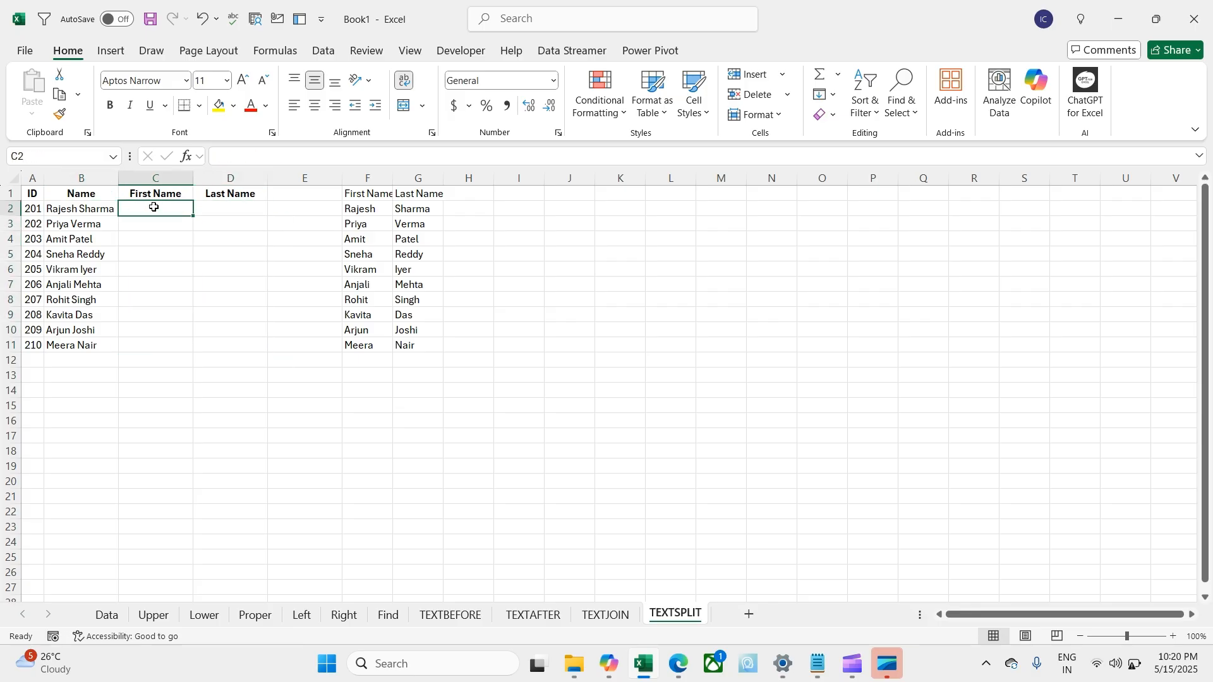
key(Caps_Lock)
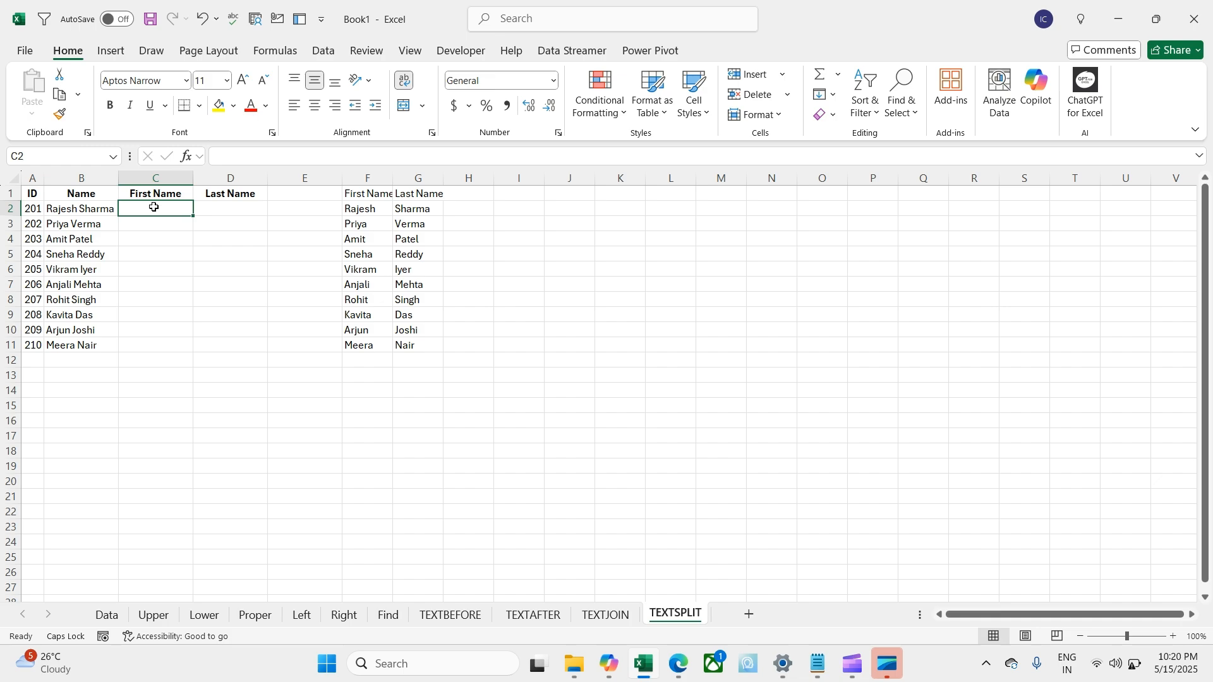
text(RA)
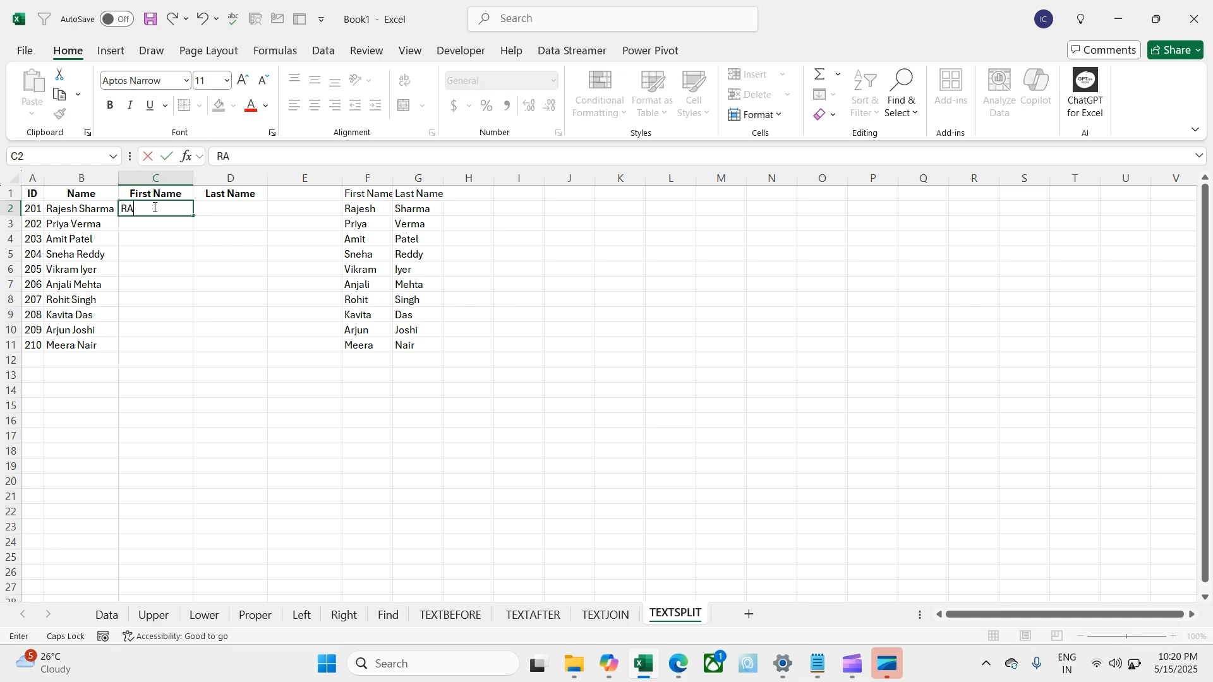
text(J)
key(Return)
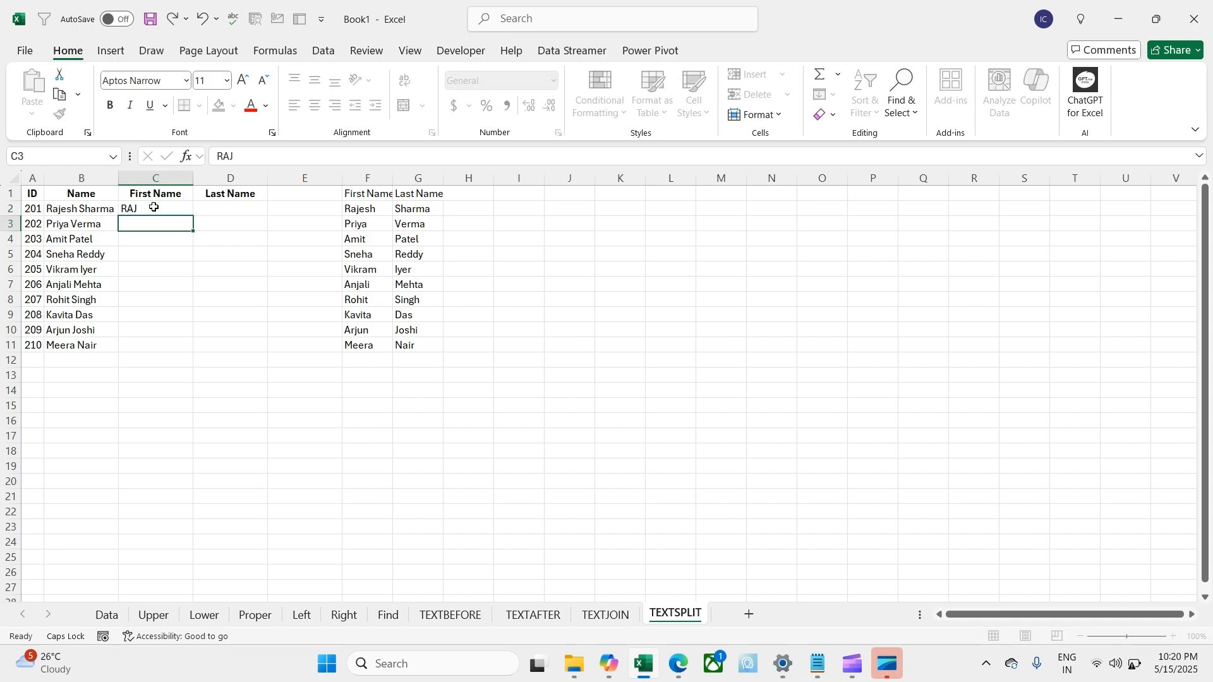
key(ctrl+e)
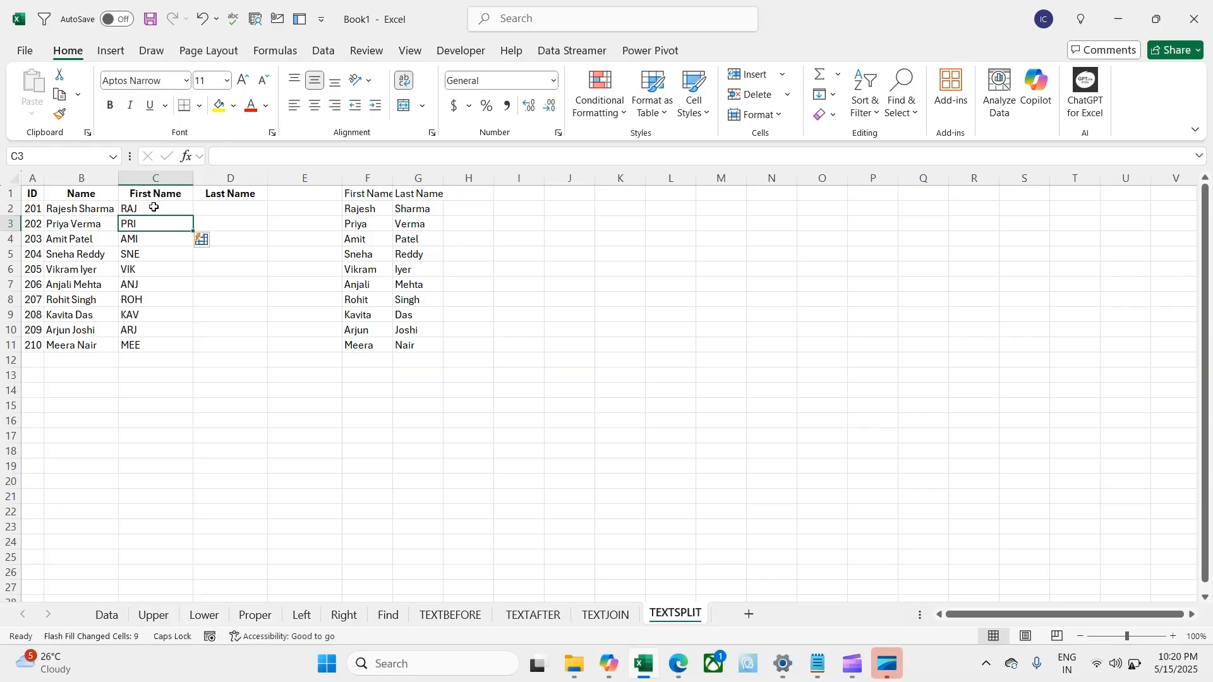
Step: Select C2:C11 and retype the example in lowercase as 'raje'
click(154, 207)
key(ctrl+shift+Down)
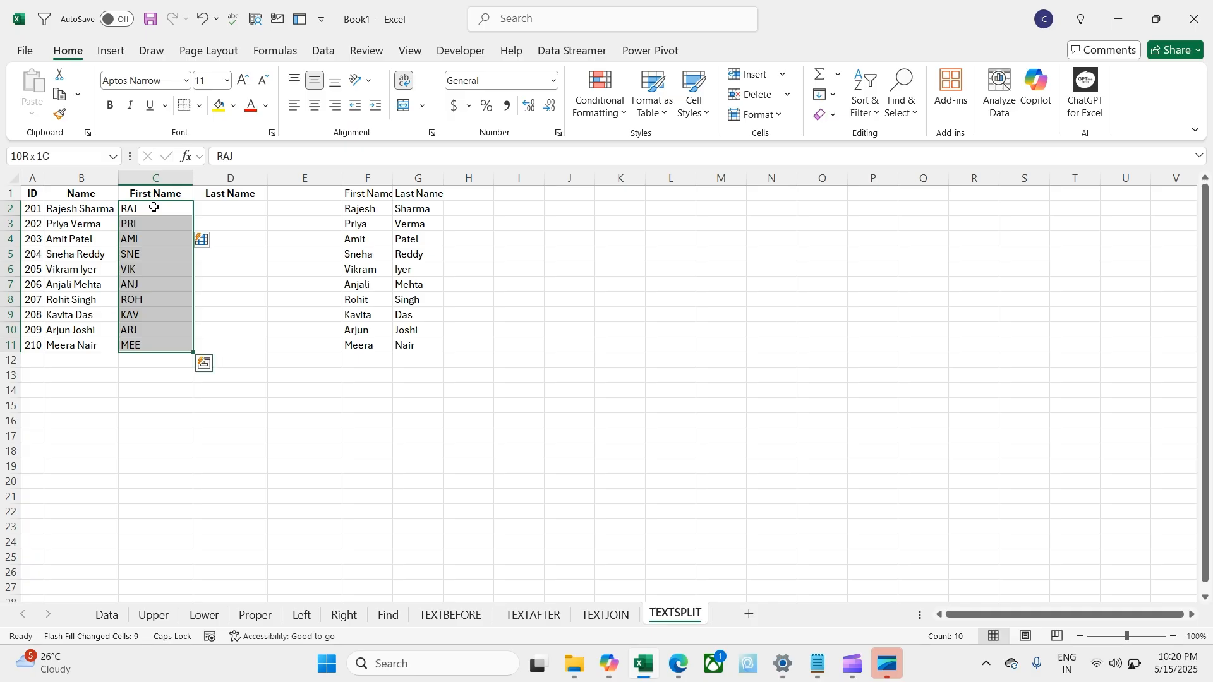
key(Caps_Lock)
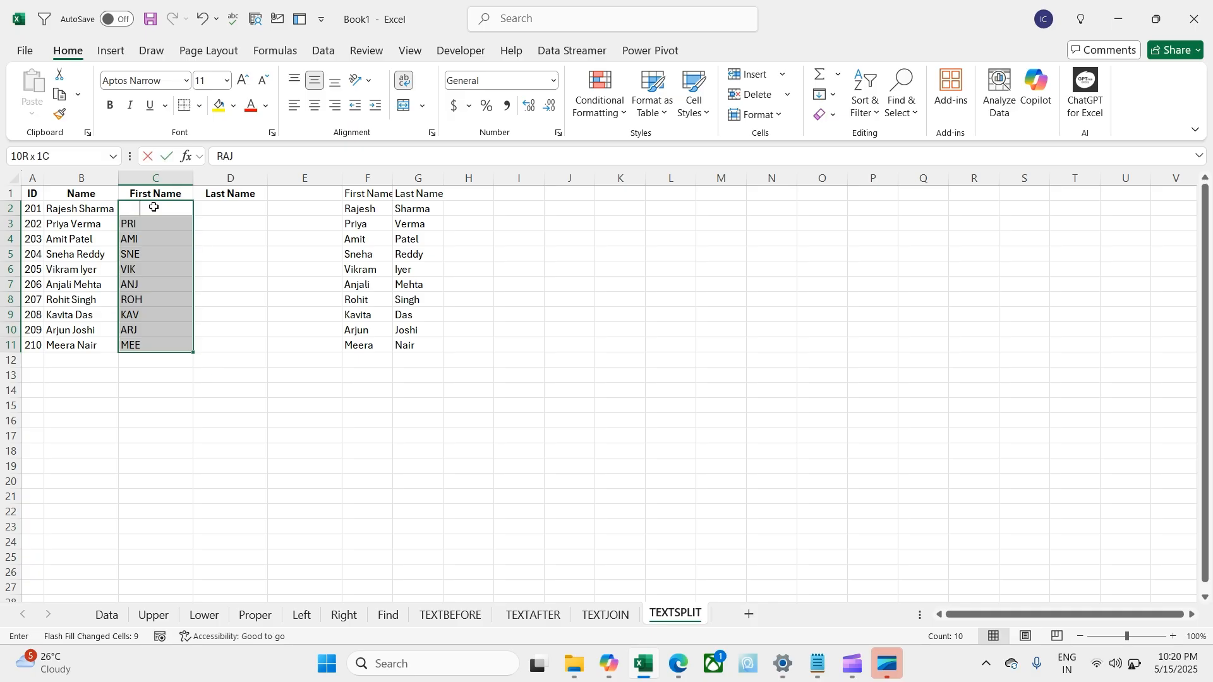
text(raje)
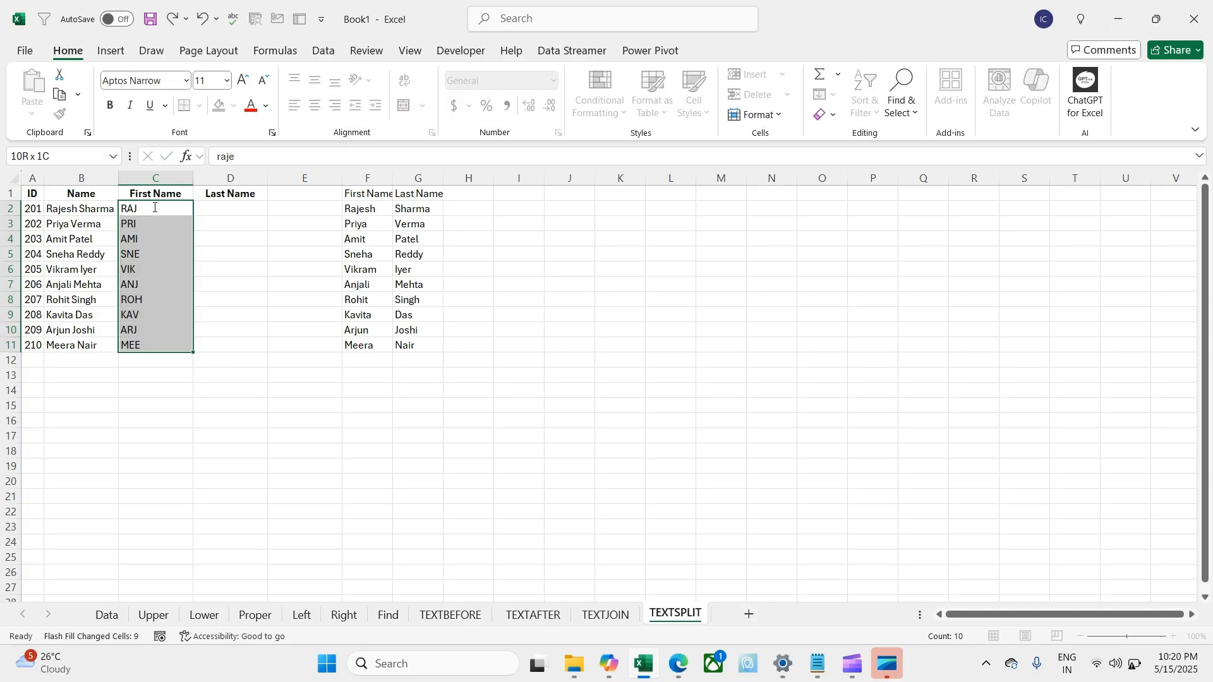
key(Return)
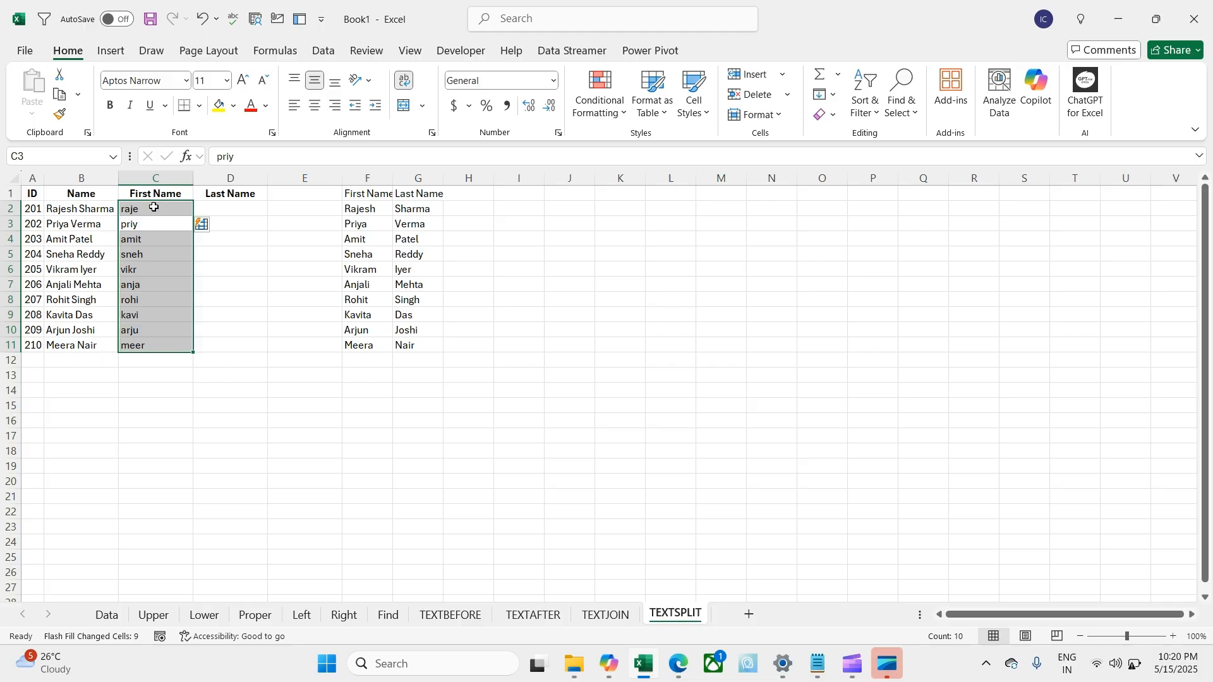